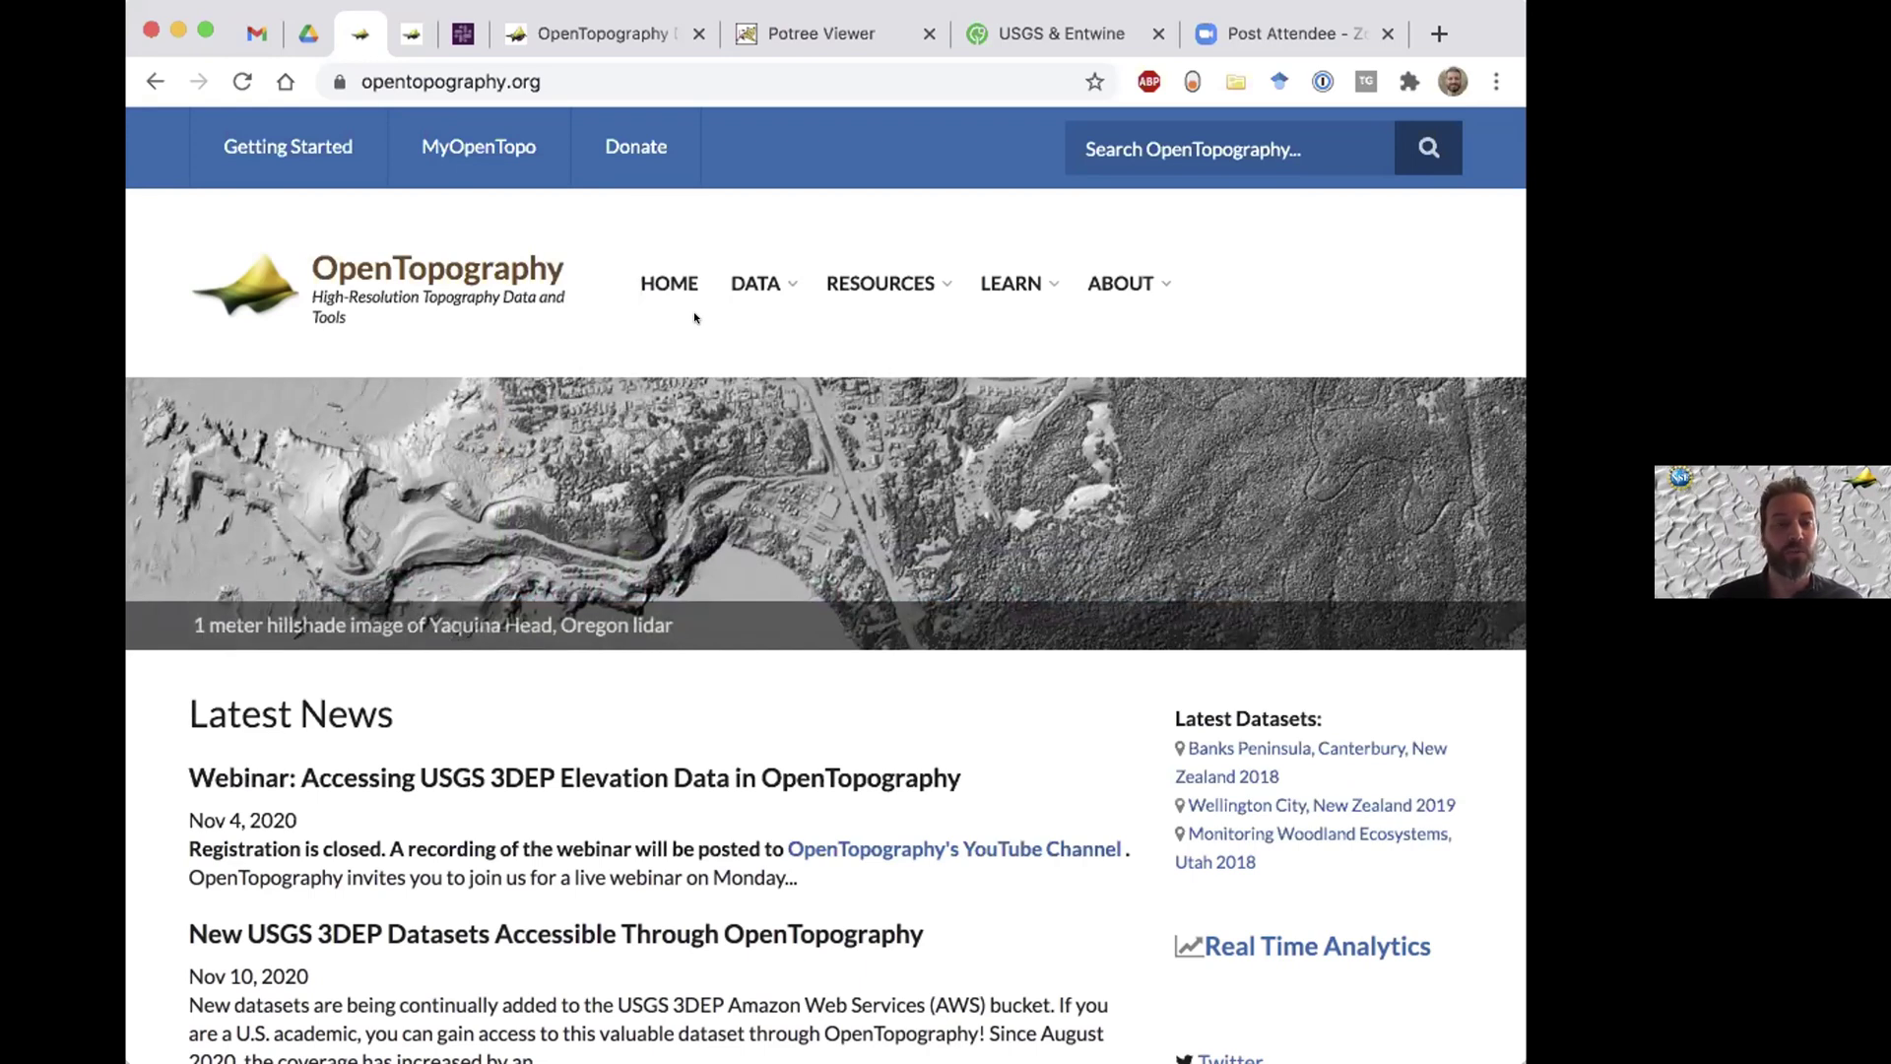
# Open the Data Catalog's USGS 3DEP tab, listing 1434 datasets starting with AK BrooksCamp 2012.
pyautogui.click(751, 278)
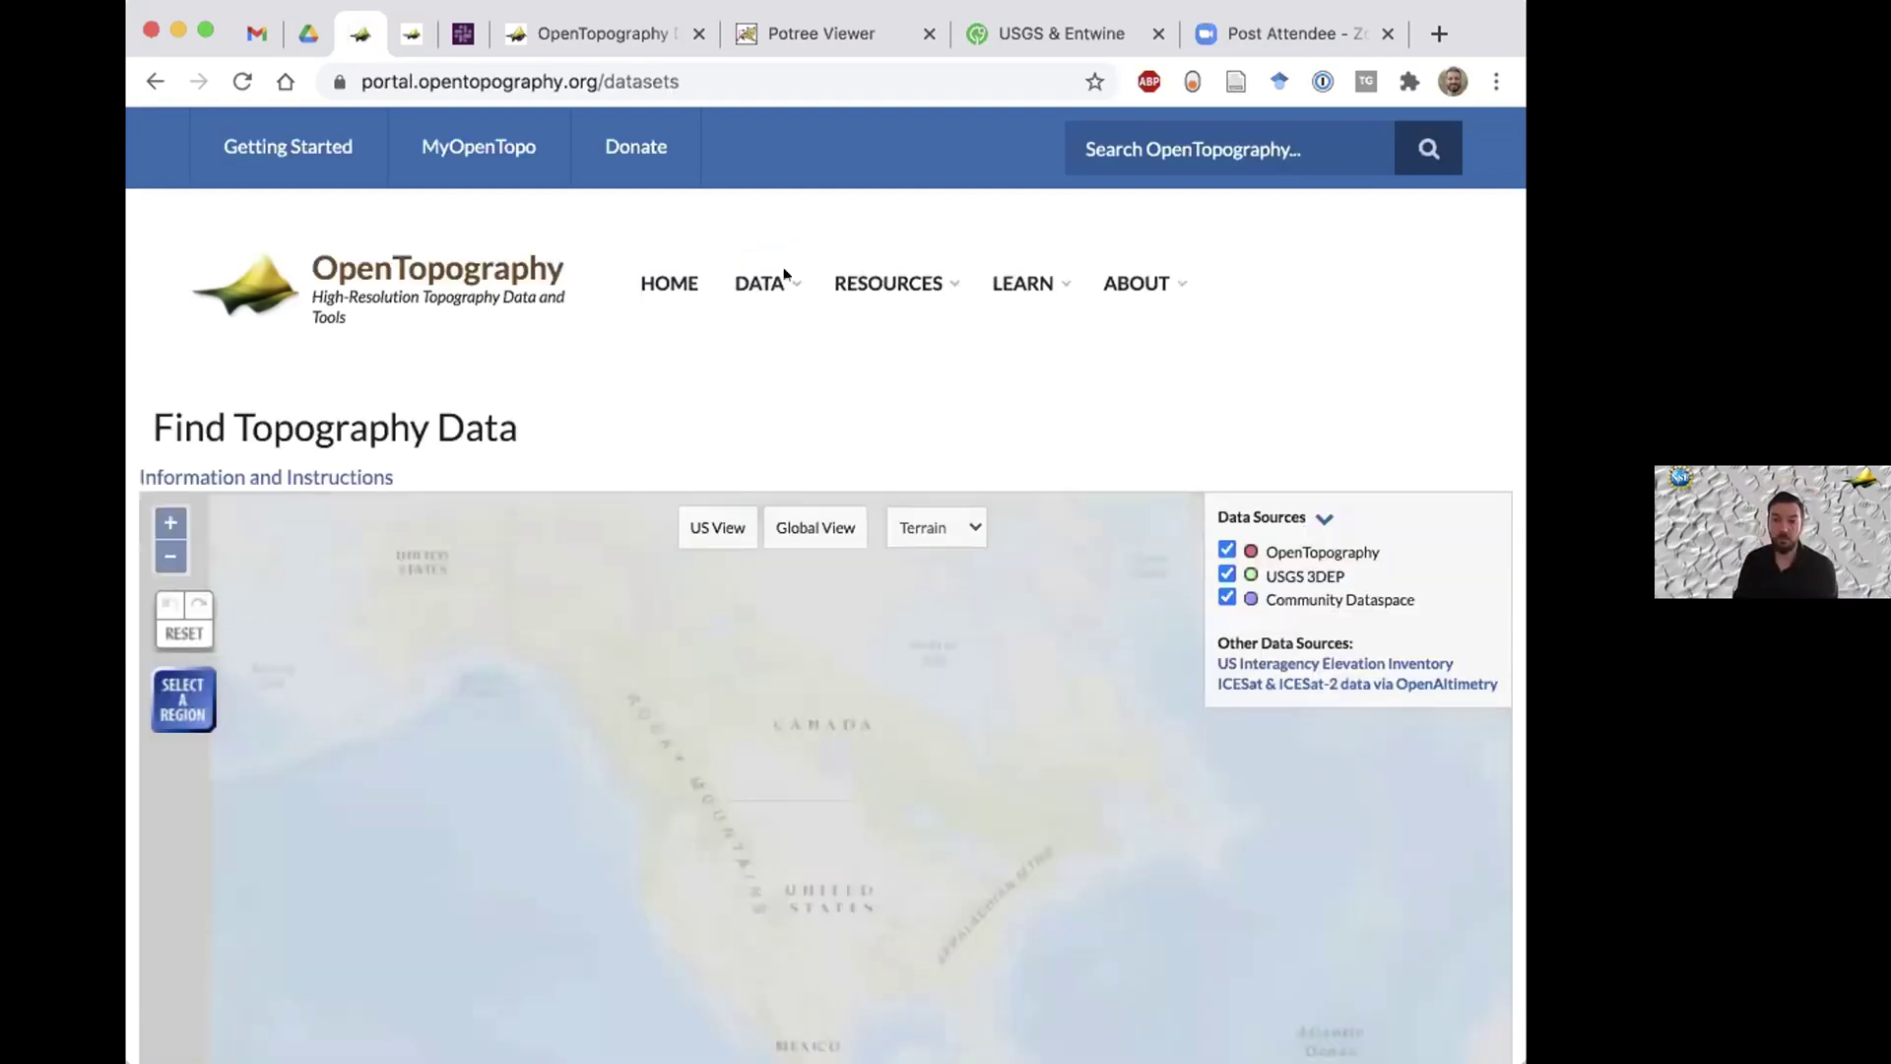
pyautogui.scroll(-1, 744, 334)
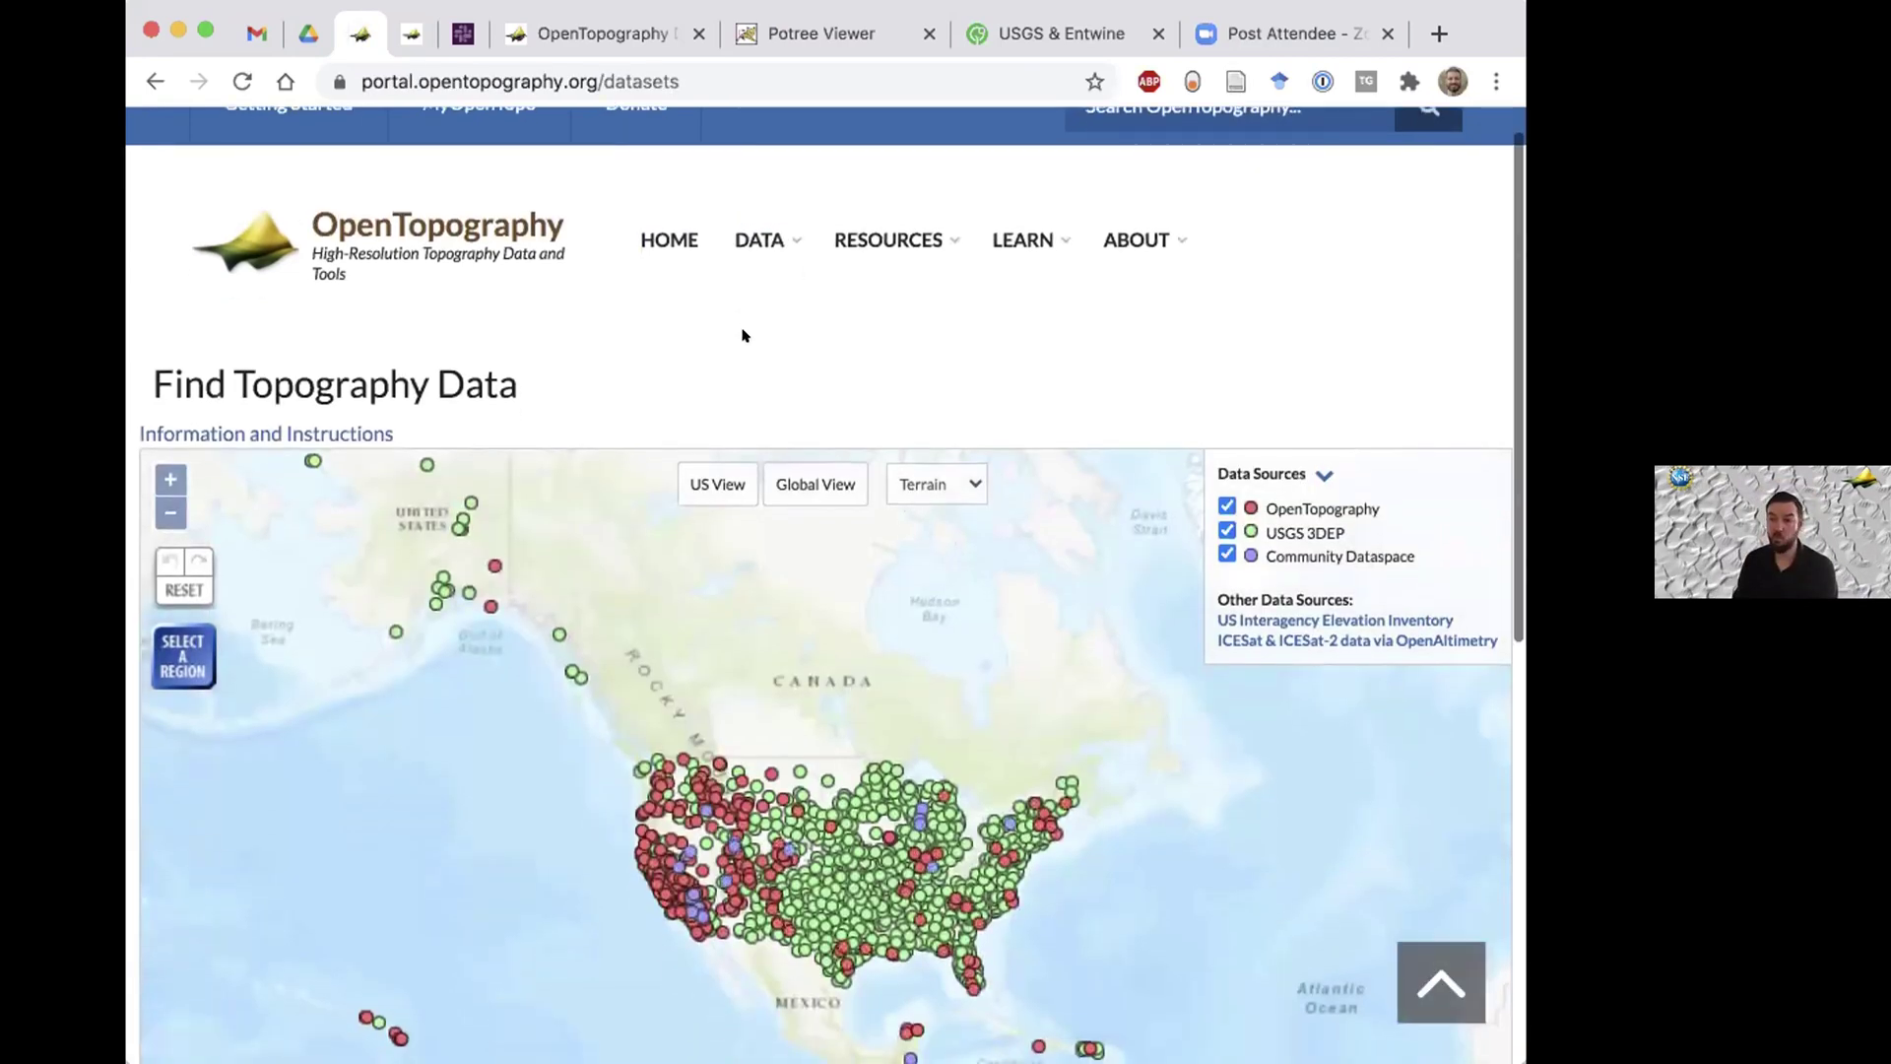
pyautogui.moveTo(766, 238)
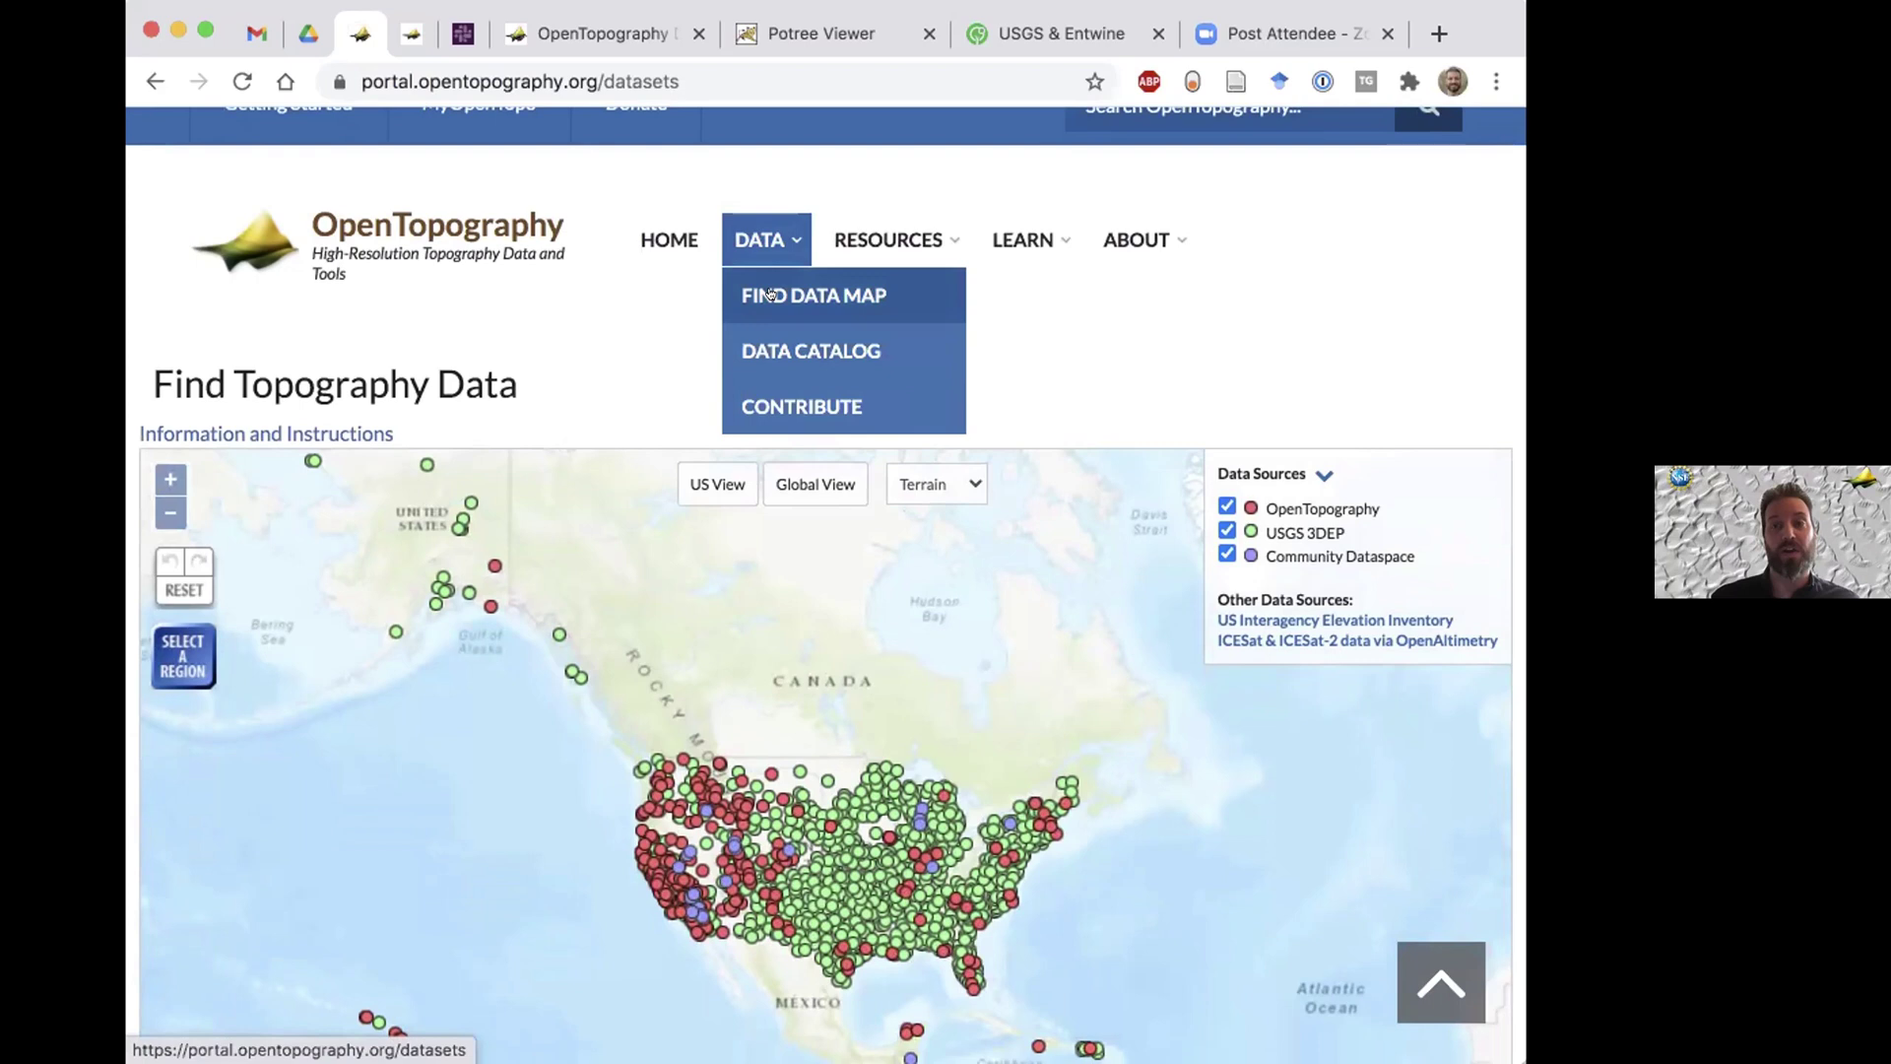
pyautogui.click(770, 341)
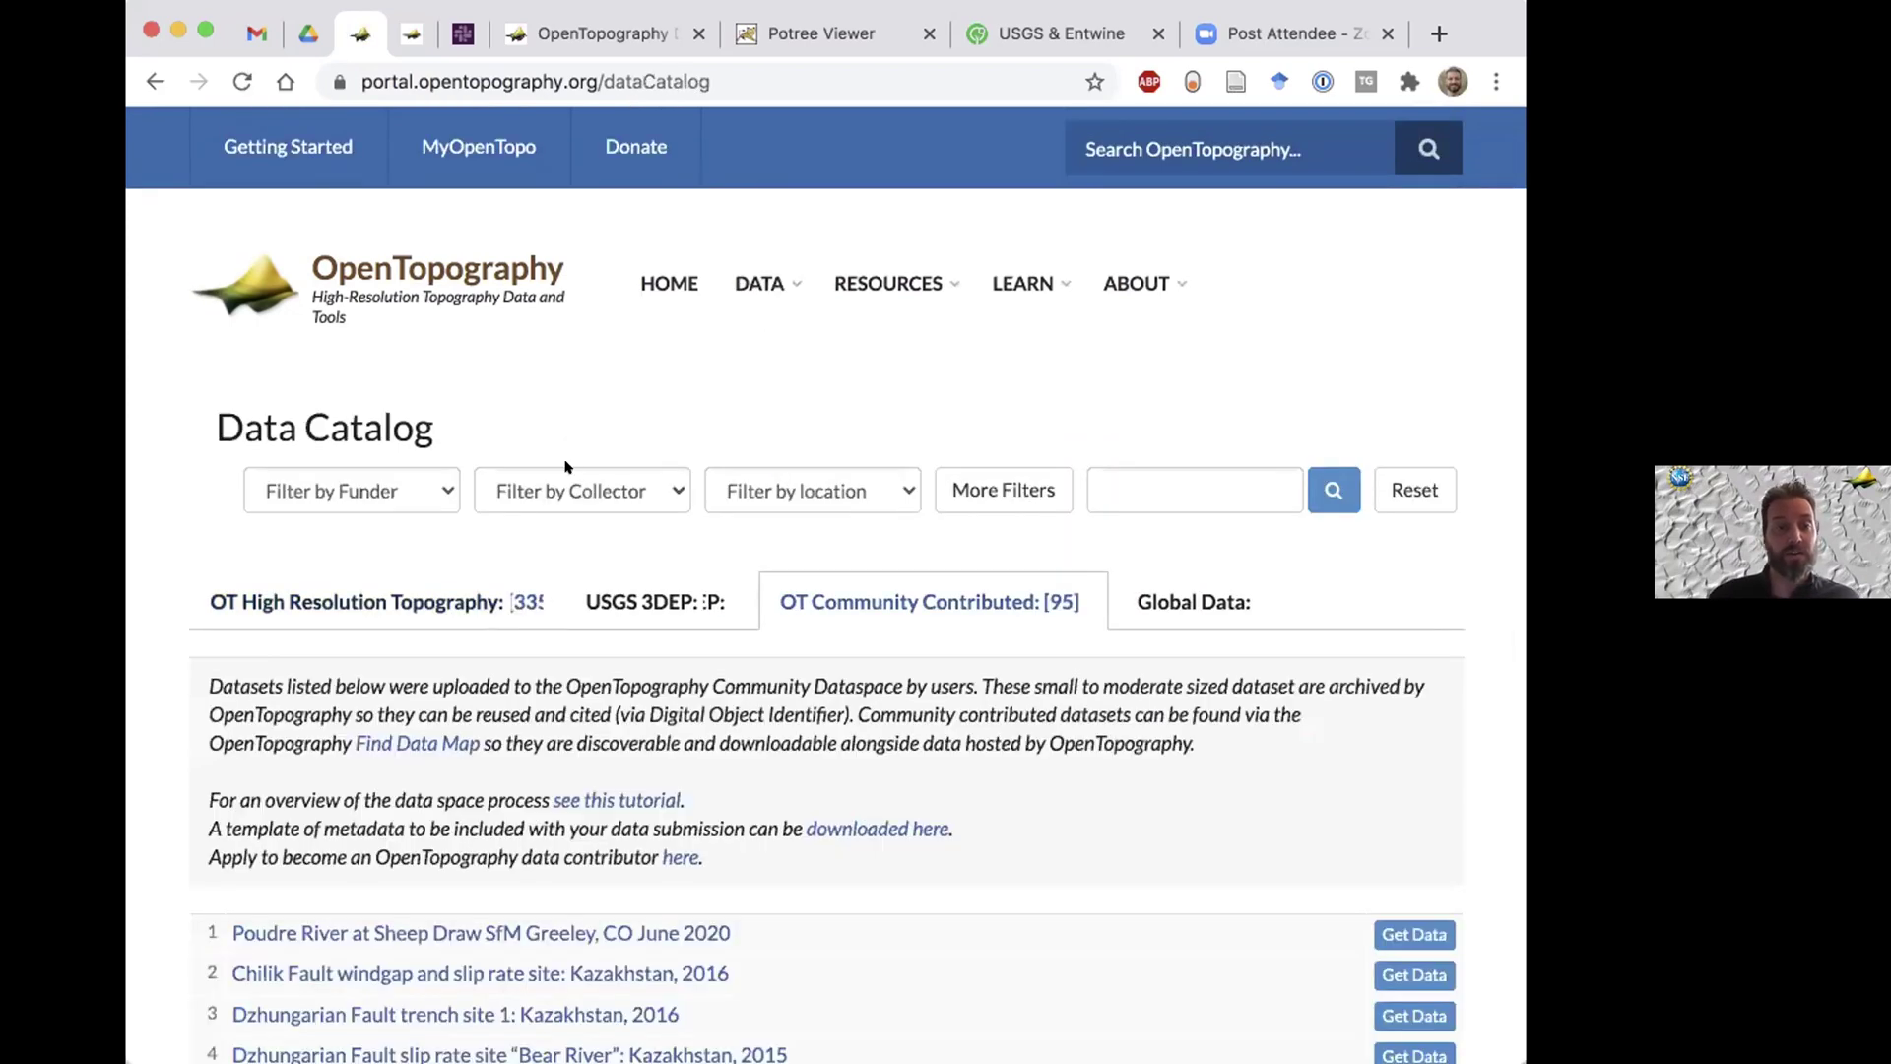
pyautogui.click(663, 583)
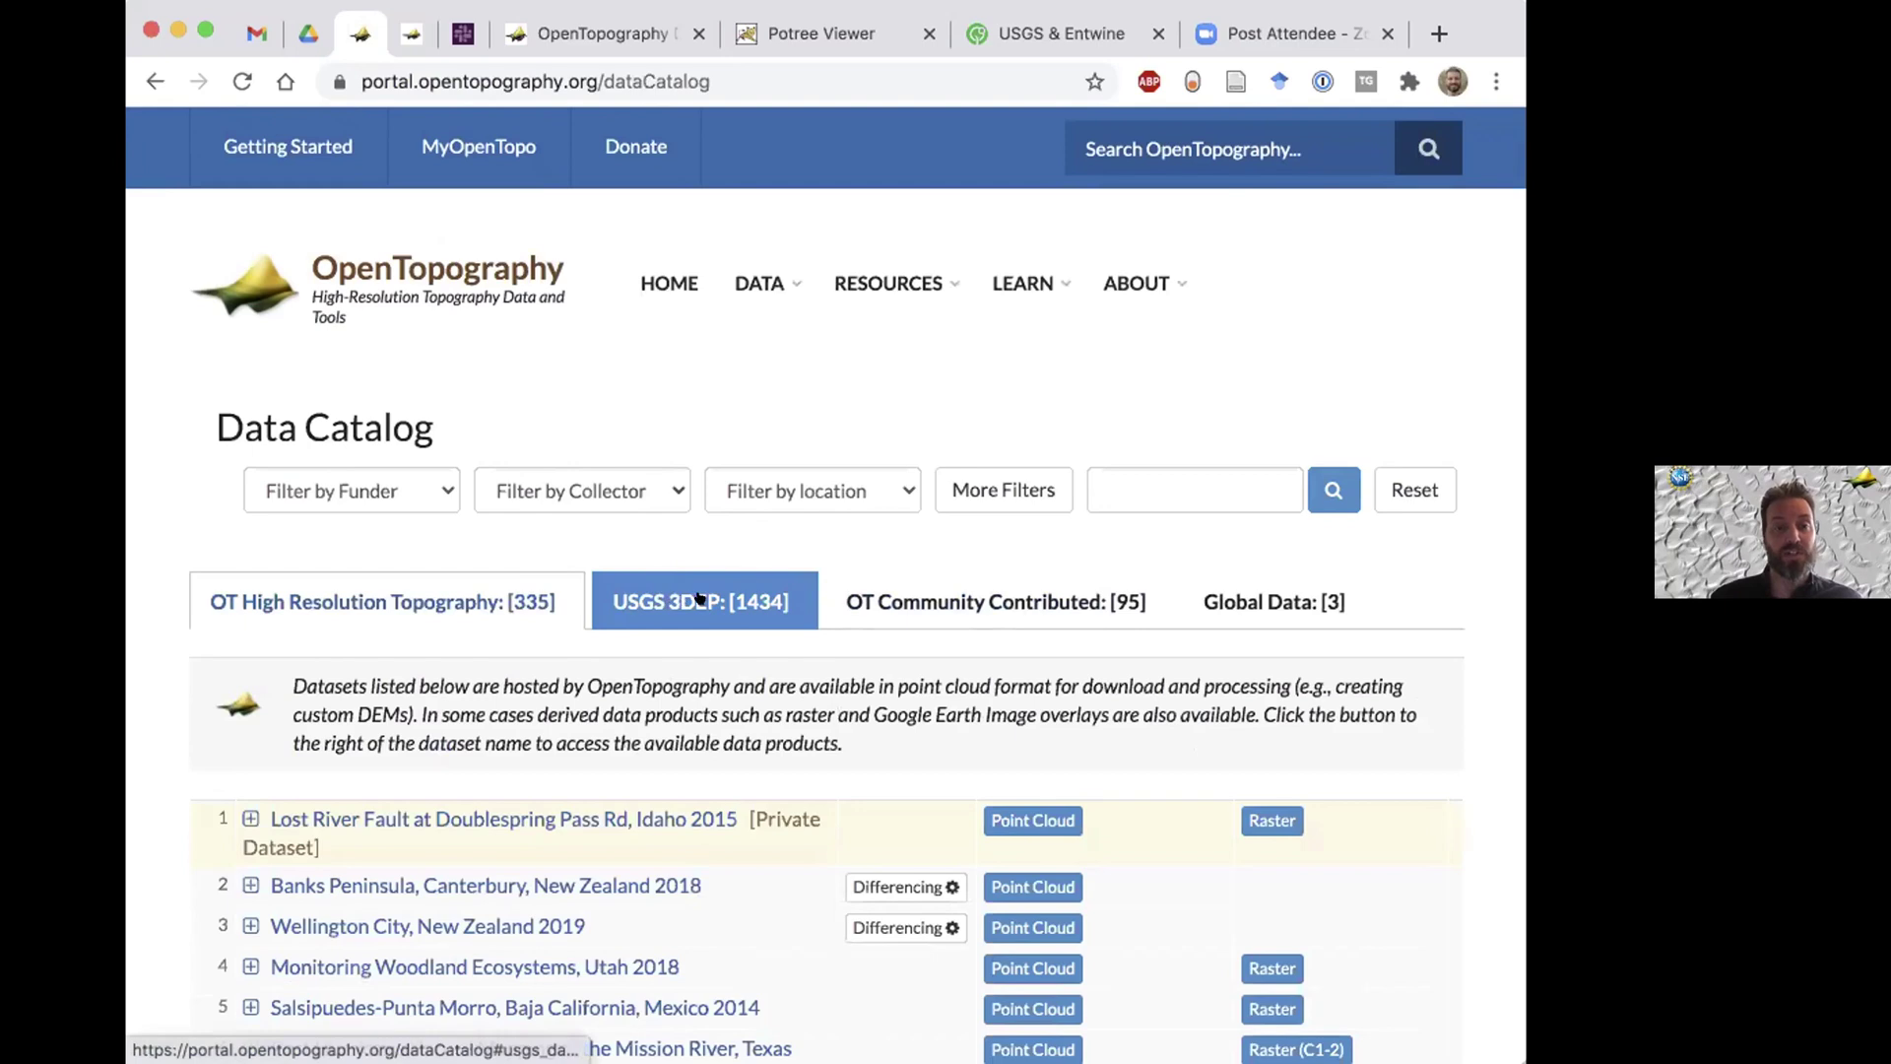
pyautogui.click(698, 598)
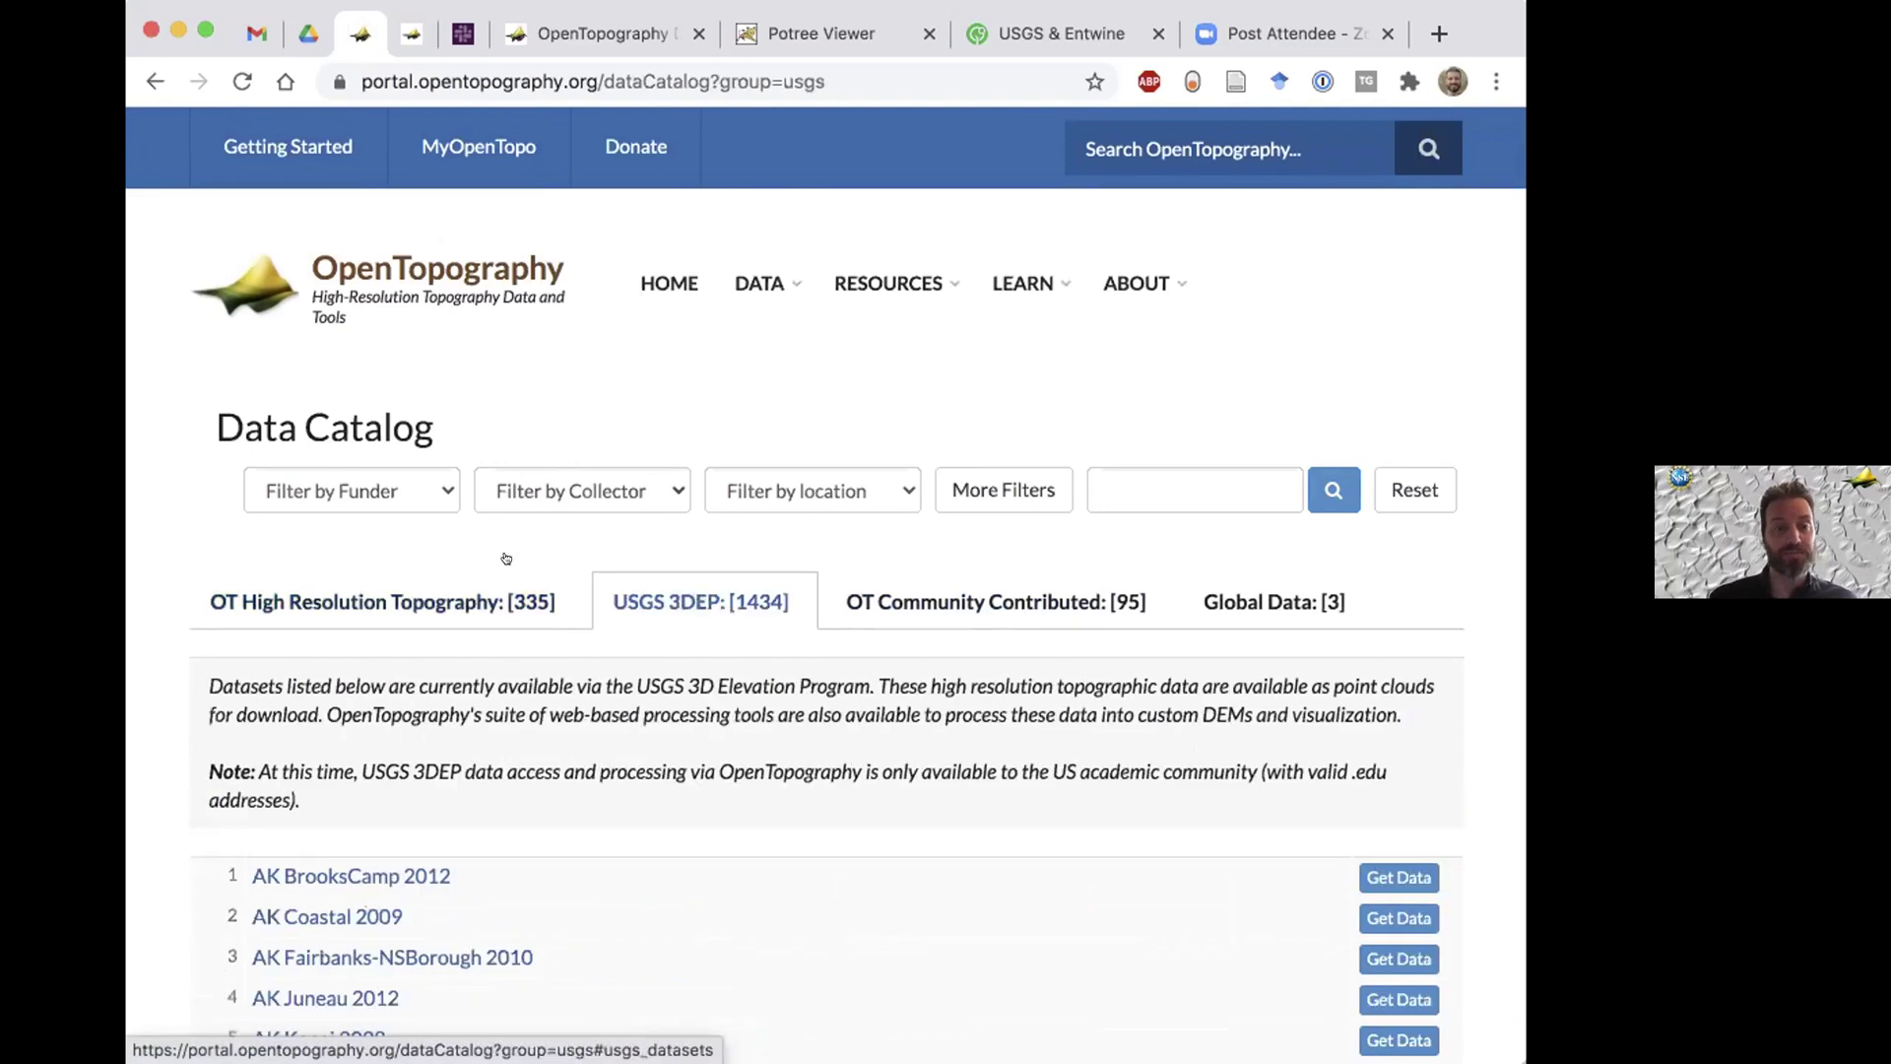
pyautogui.scroll(-3, 182, 533)
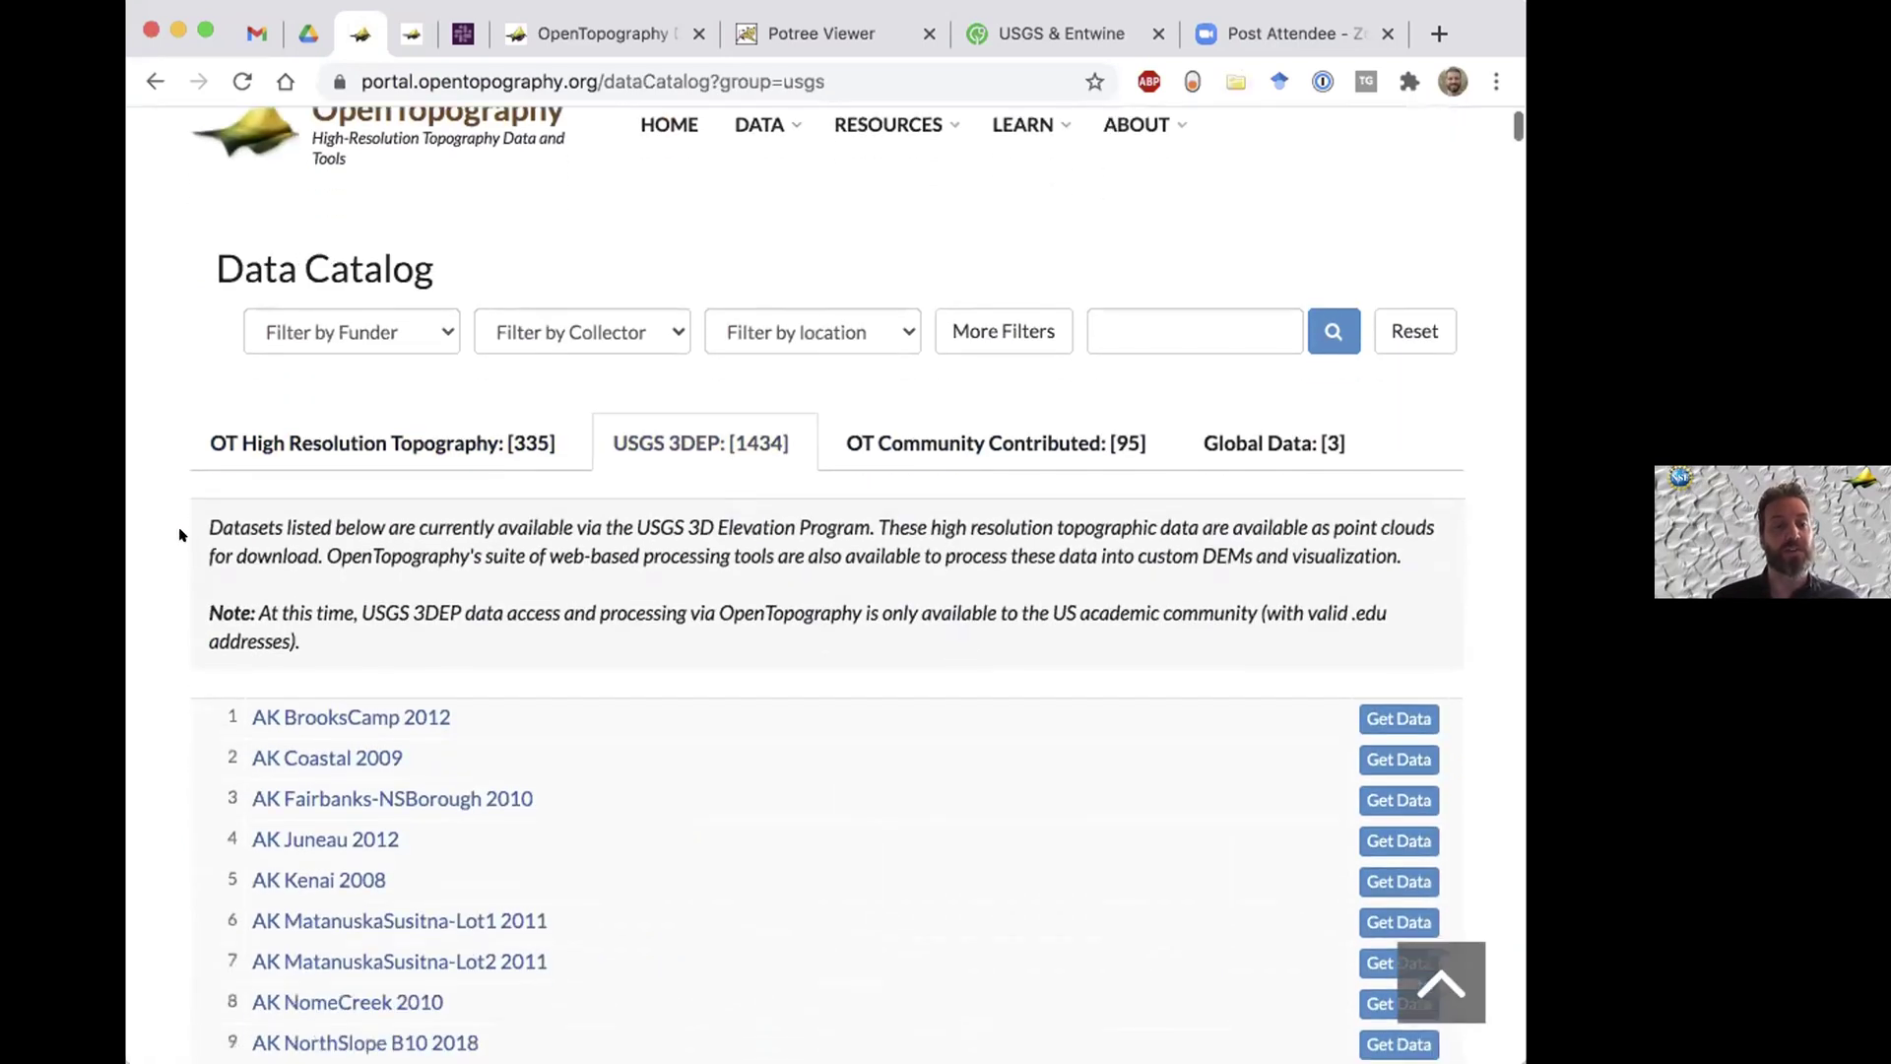
pyautogui.scroll(-2, 179, 535)
pyautogui.scroll(3, 179, 535)
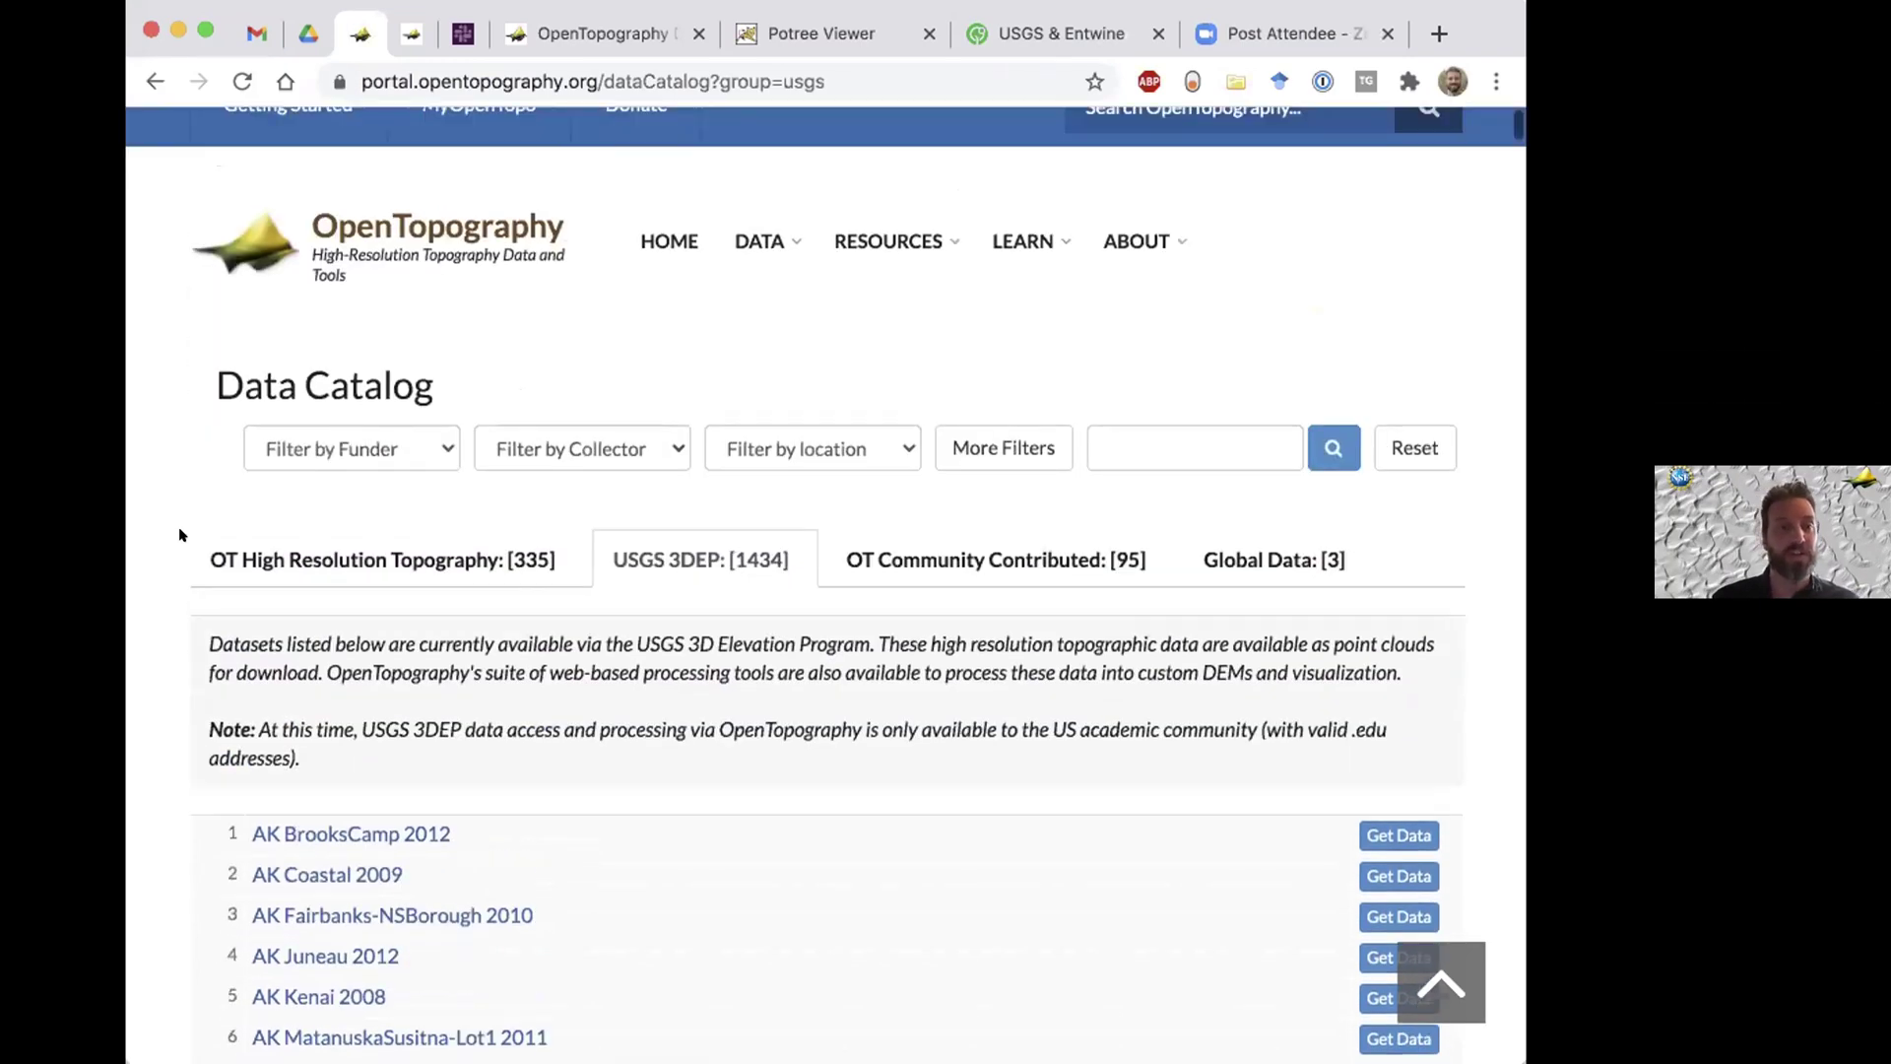
pyautogui.scroll(1, 179, 534)
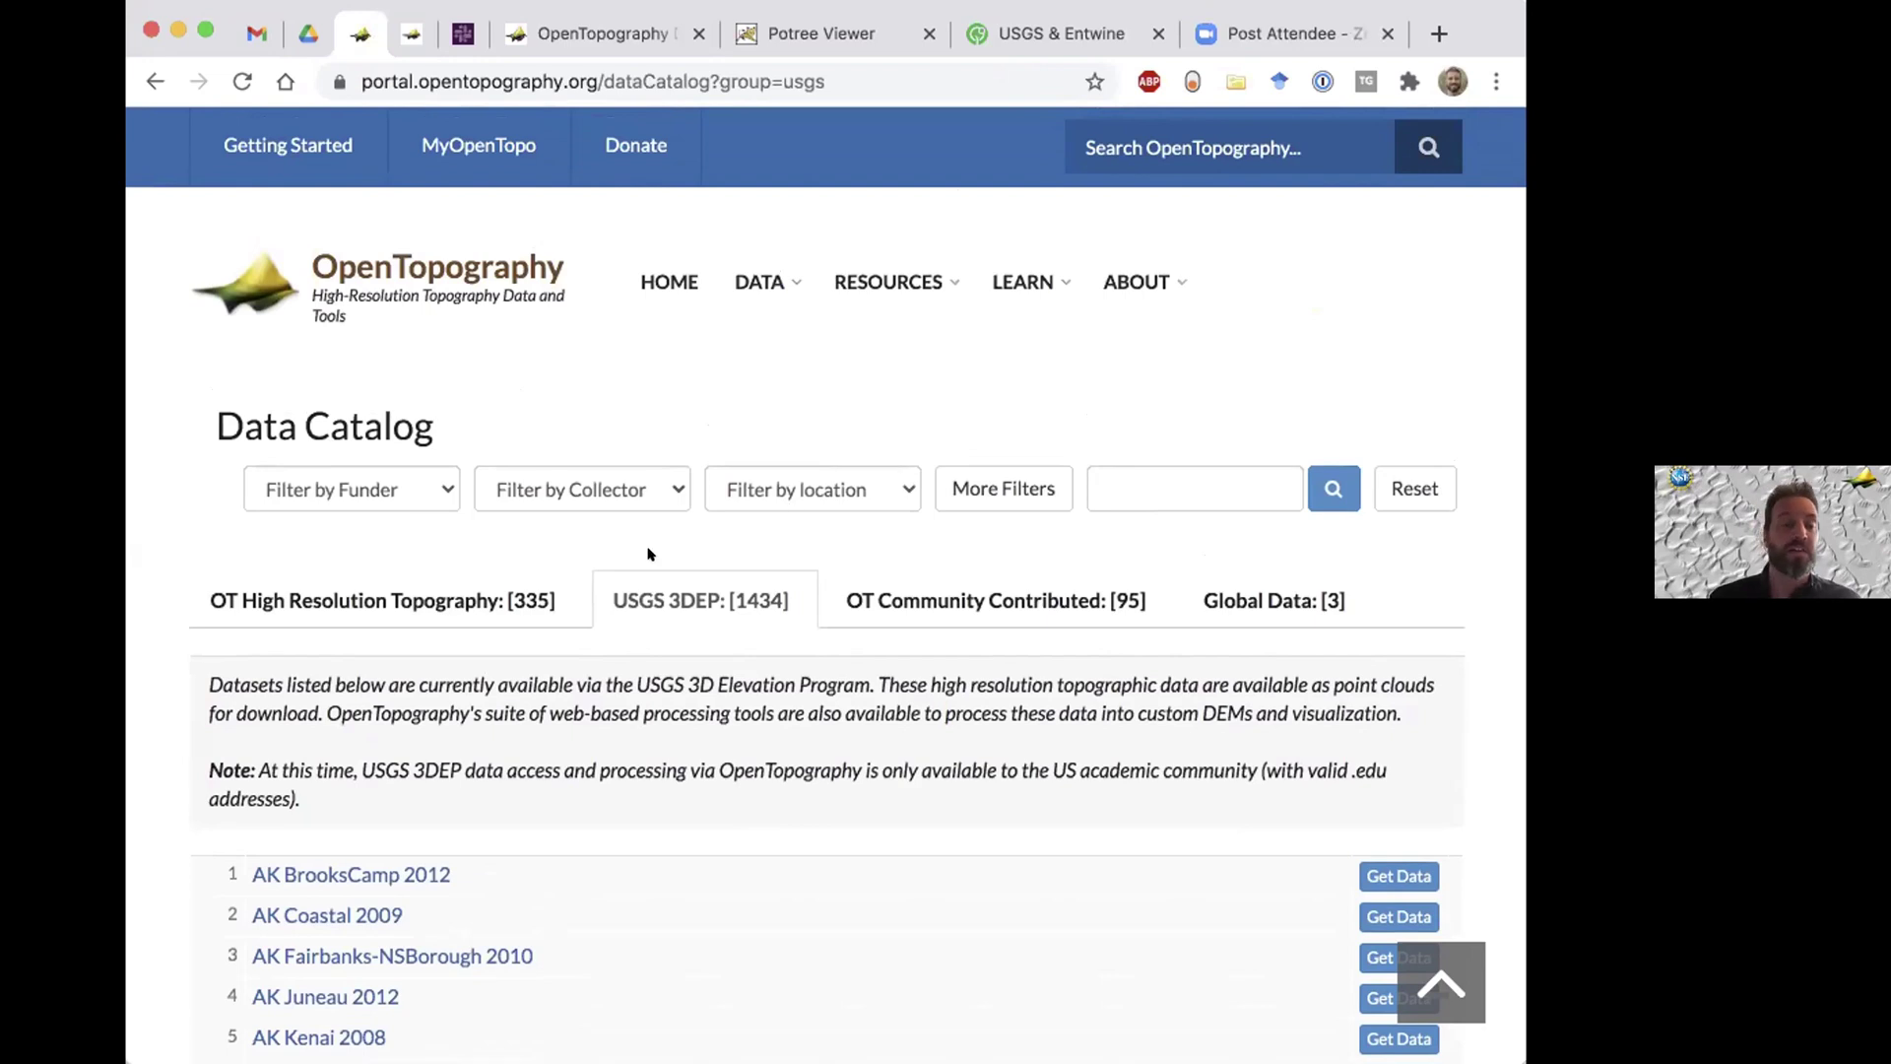
pyautogui.moveTo(787, 293)
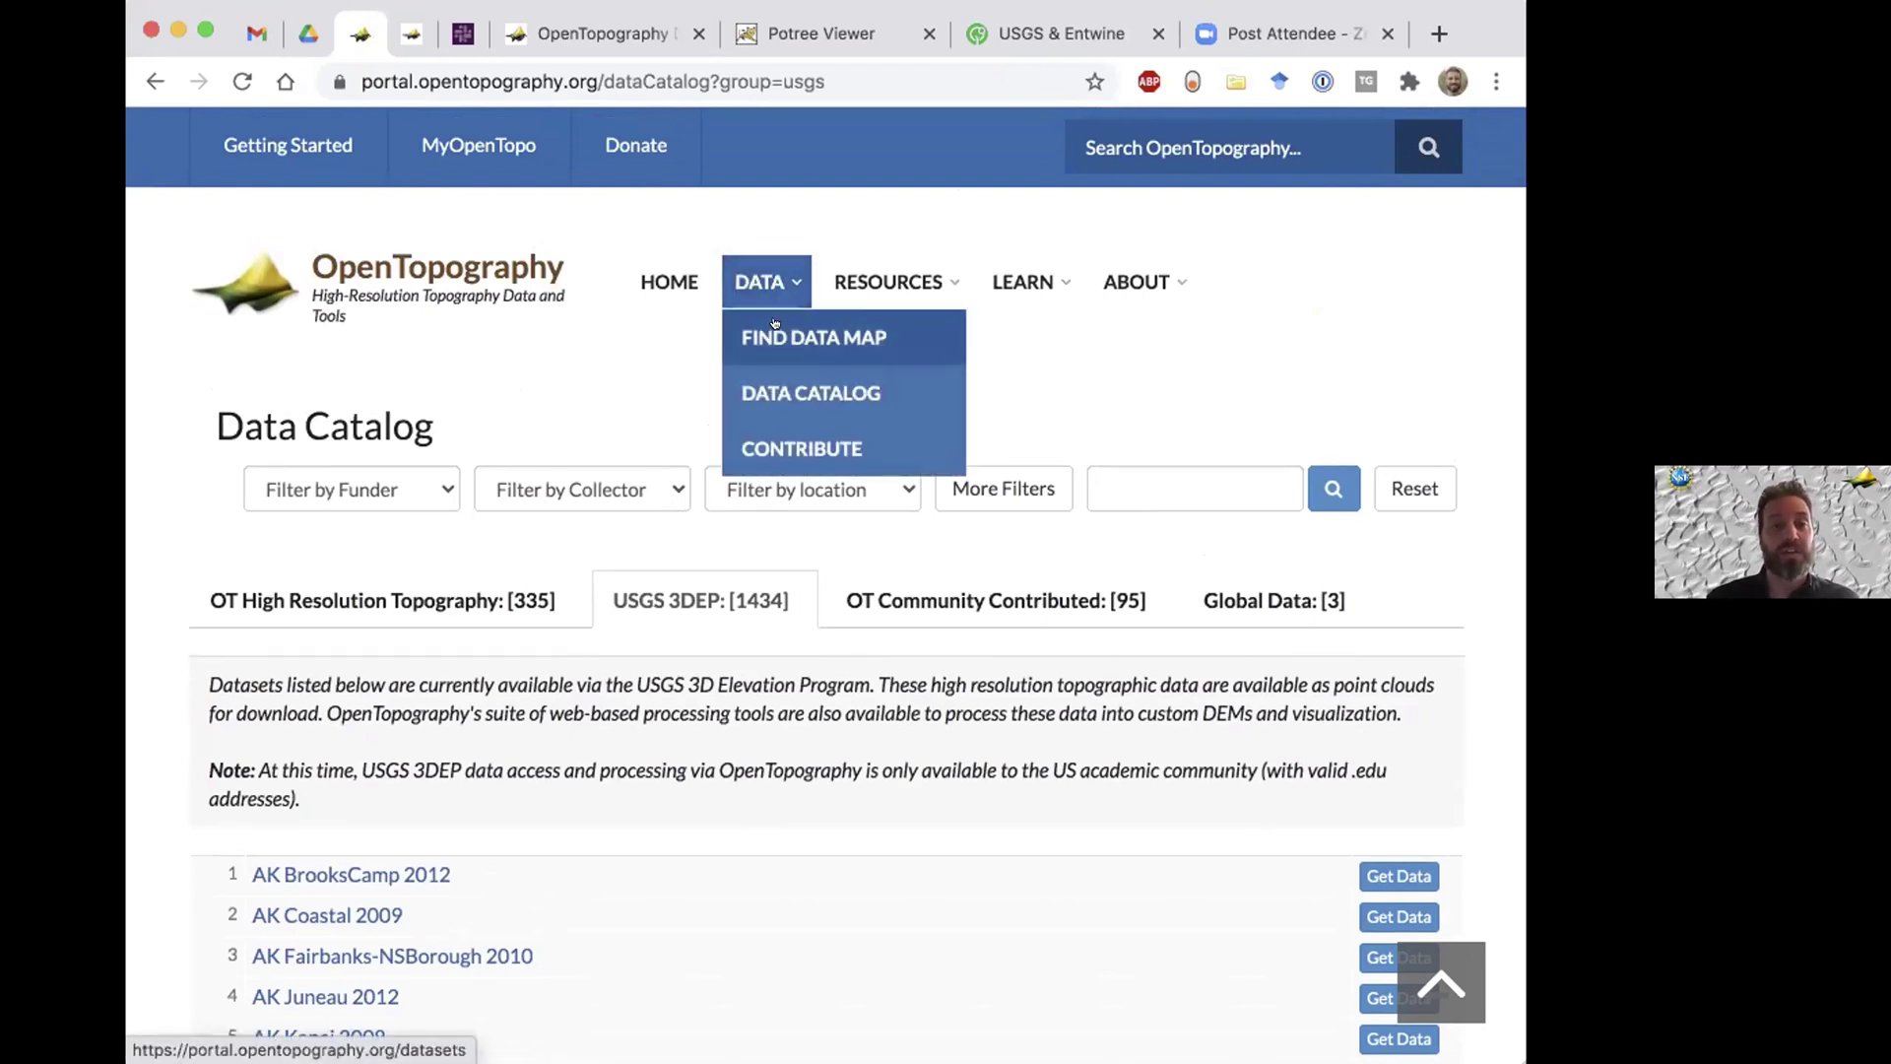
# On the Find Data Map, box the Arlington–Washington area, returning 7 datasets with 3 USGS 3DEP.
pyautogui.click(775, 325)
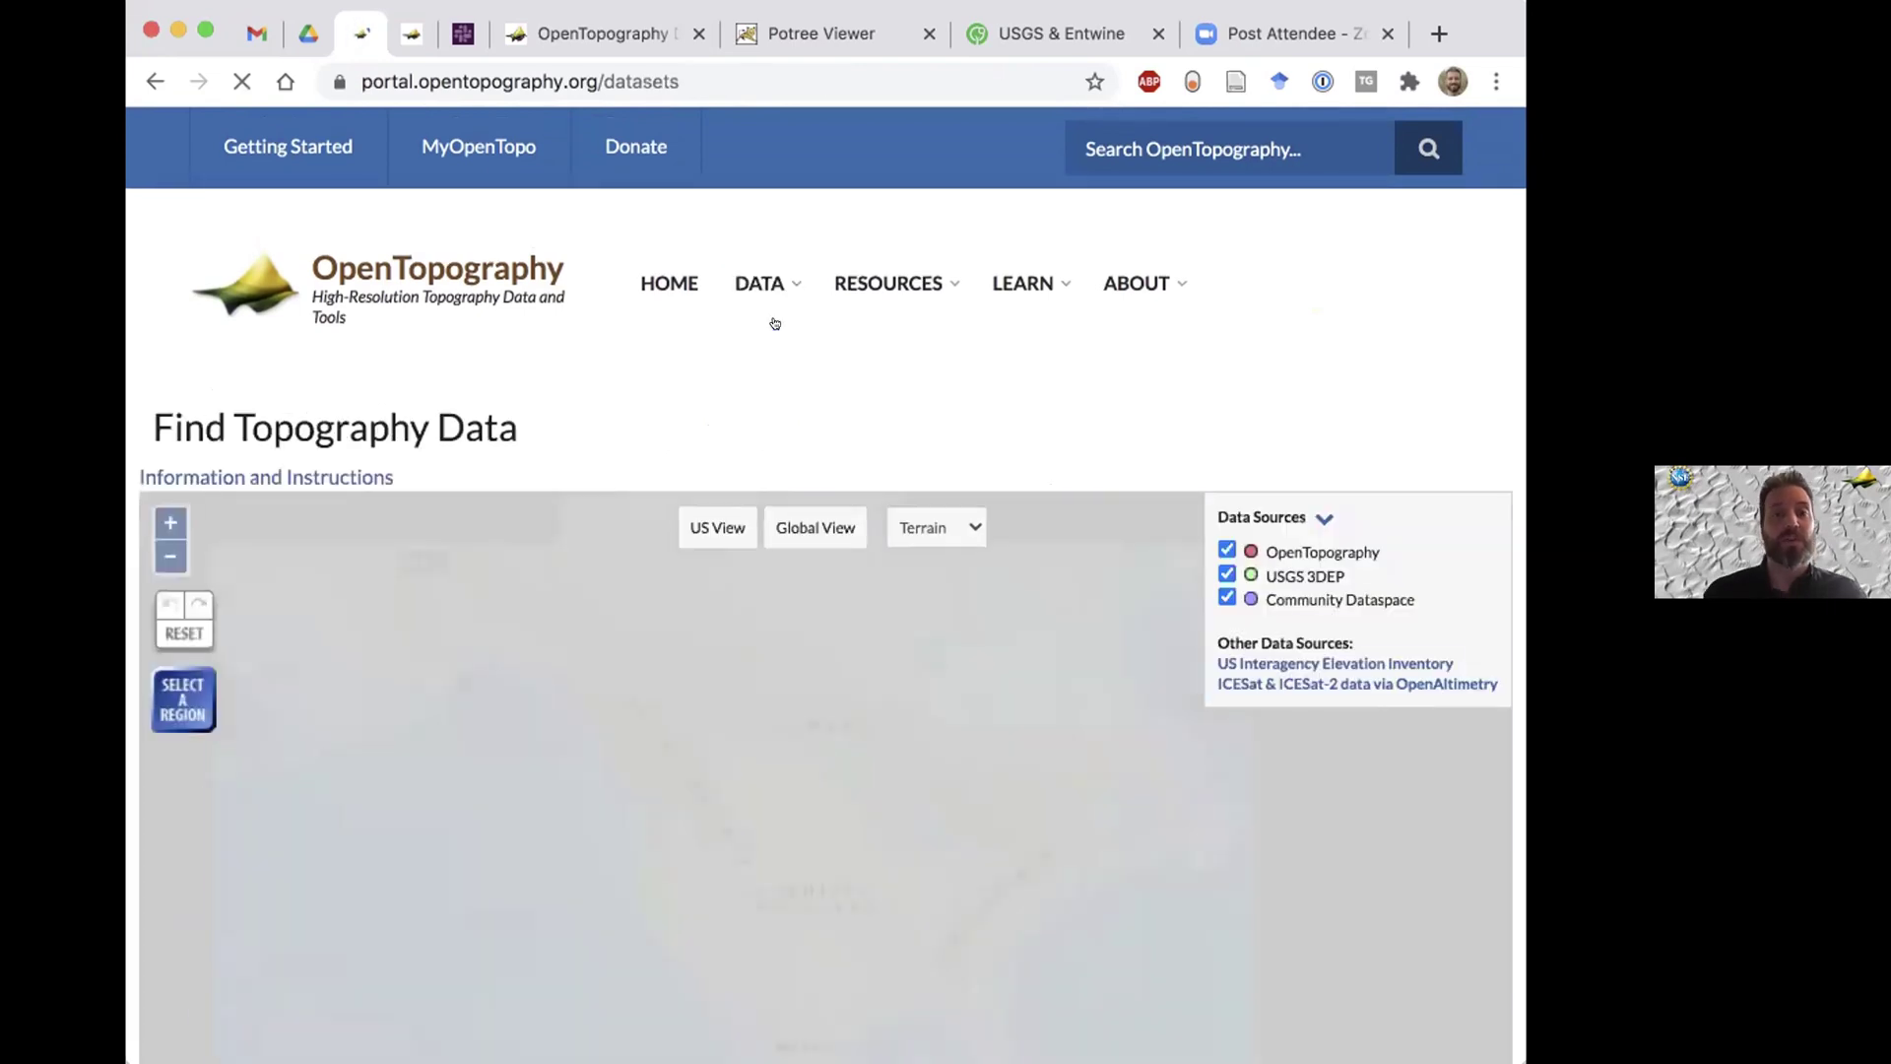
pyautogui.scroll(-4, 878, 439)
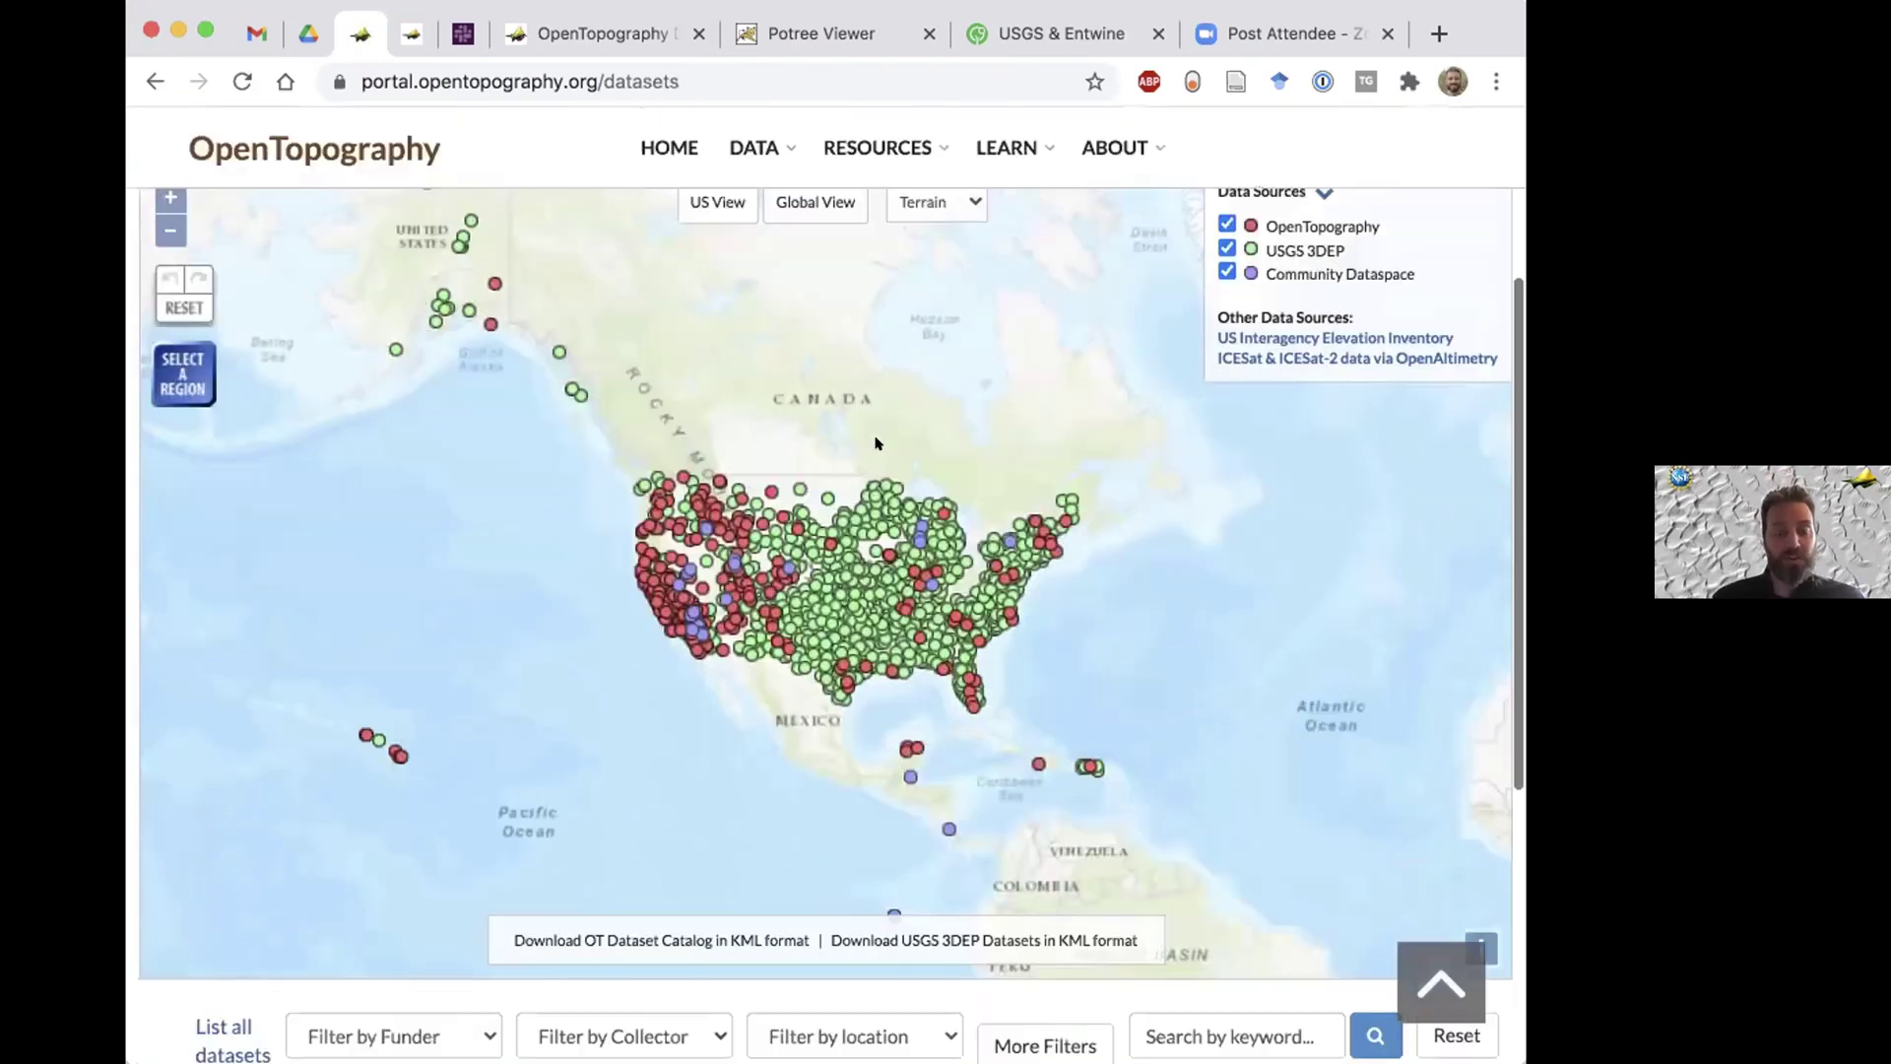
pyautogui.scroll(5, 897, 470)
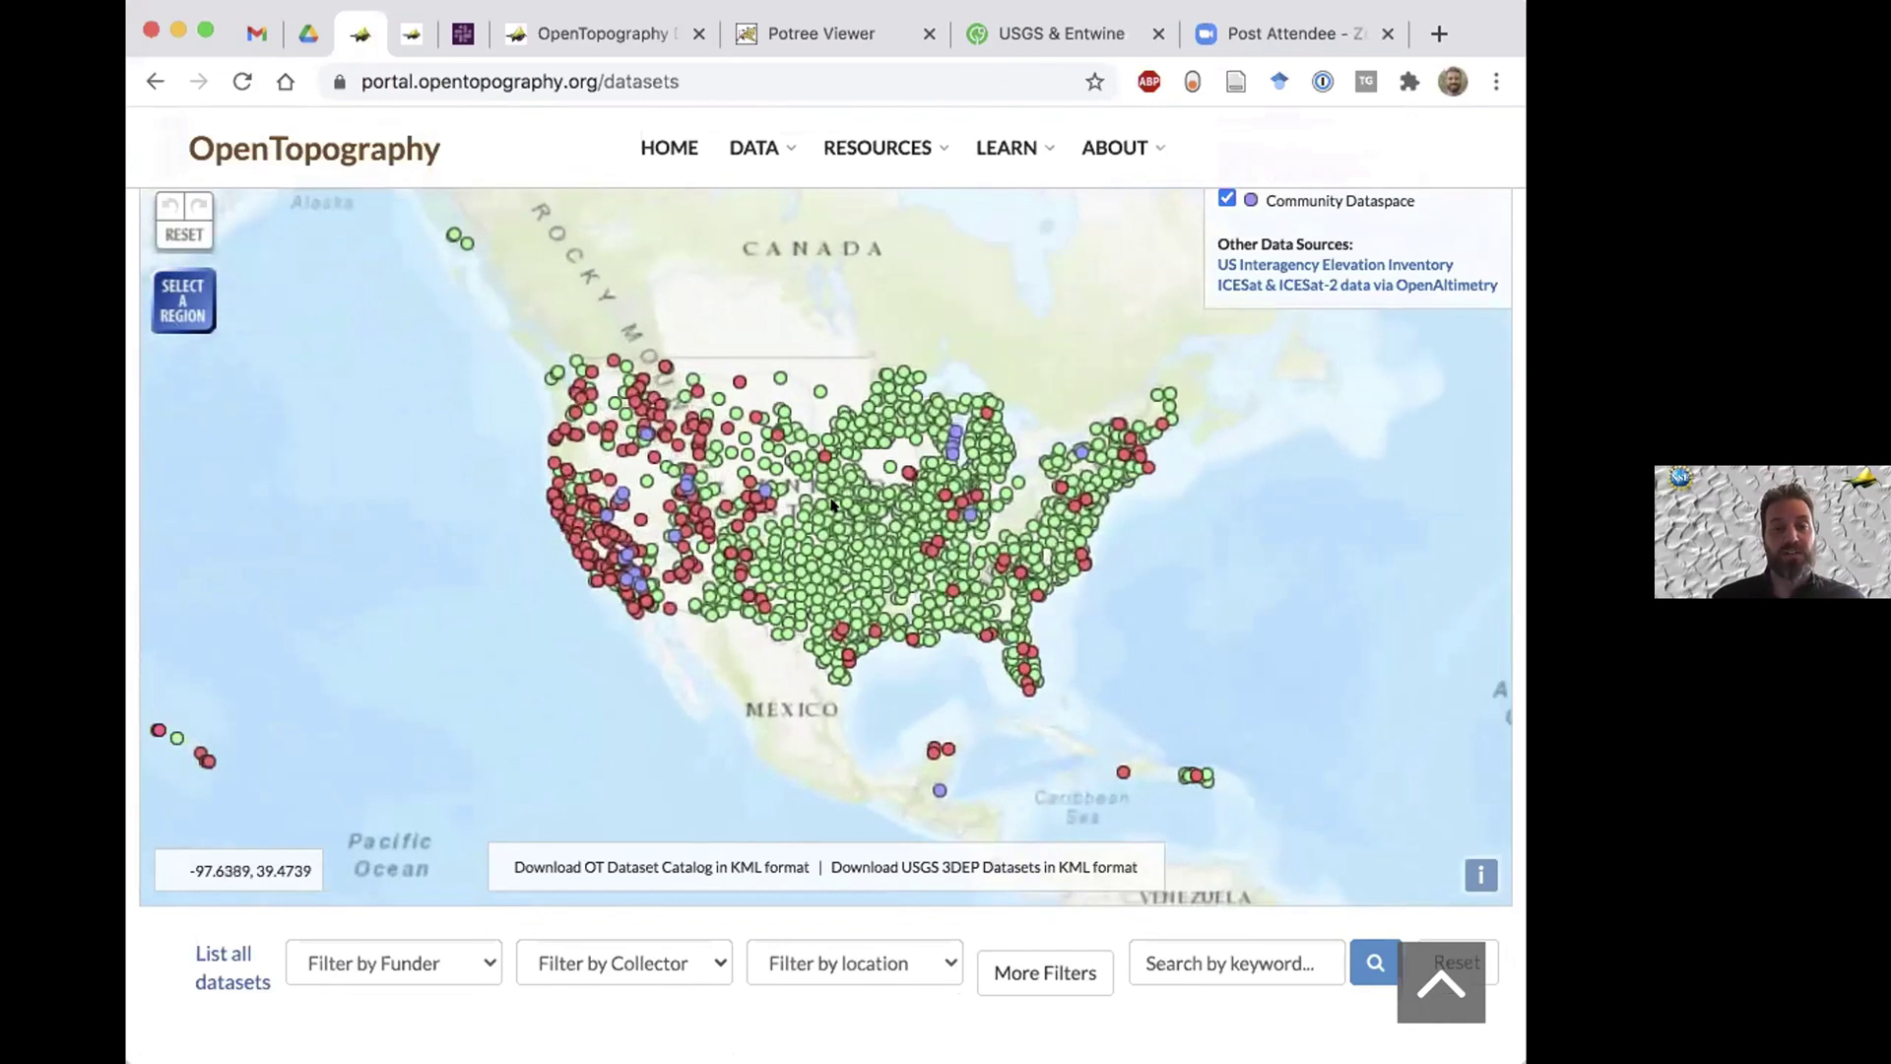
pyautogui.scroll(2, 830, 504)
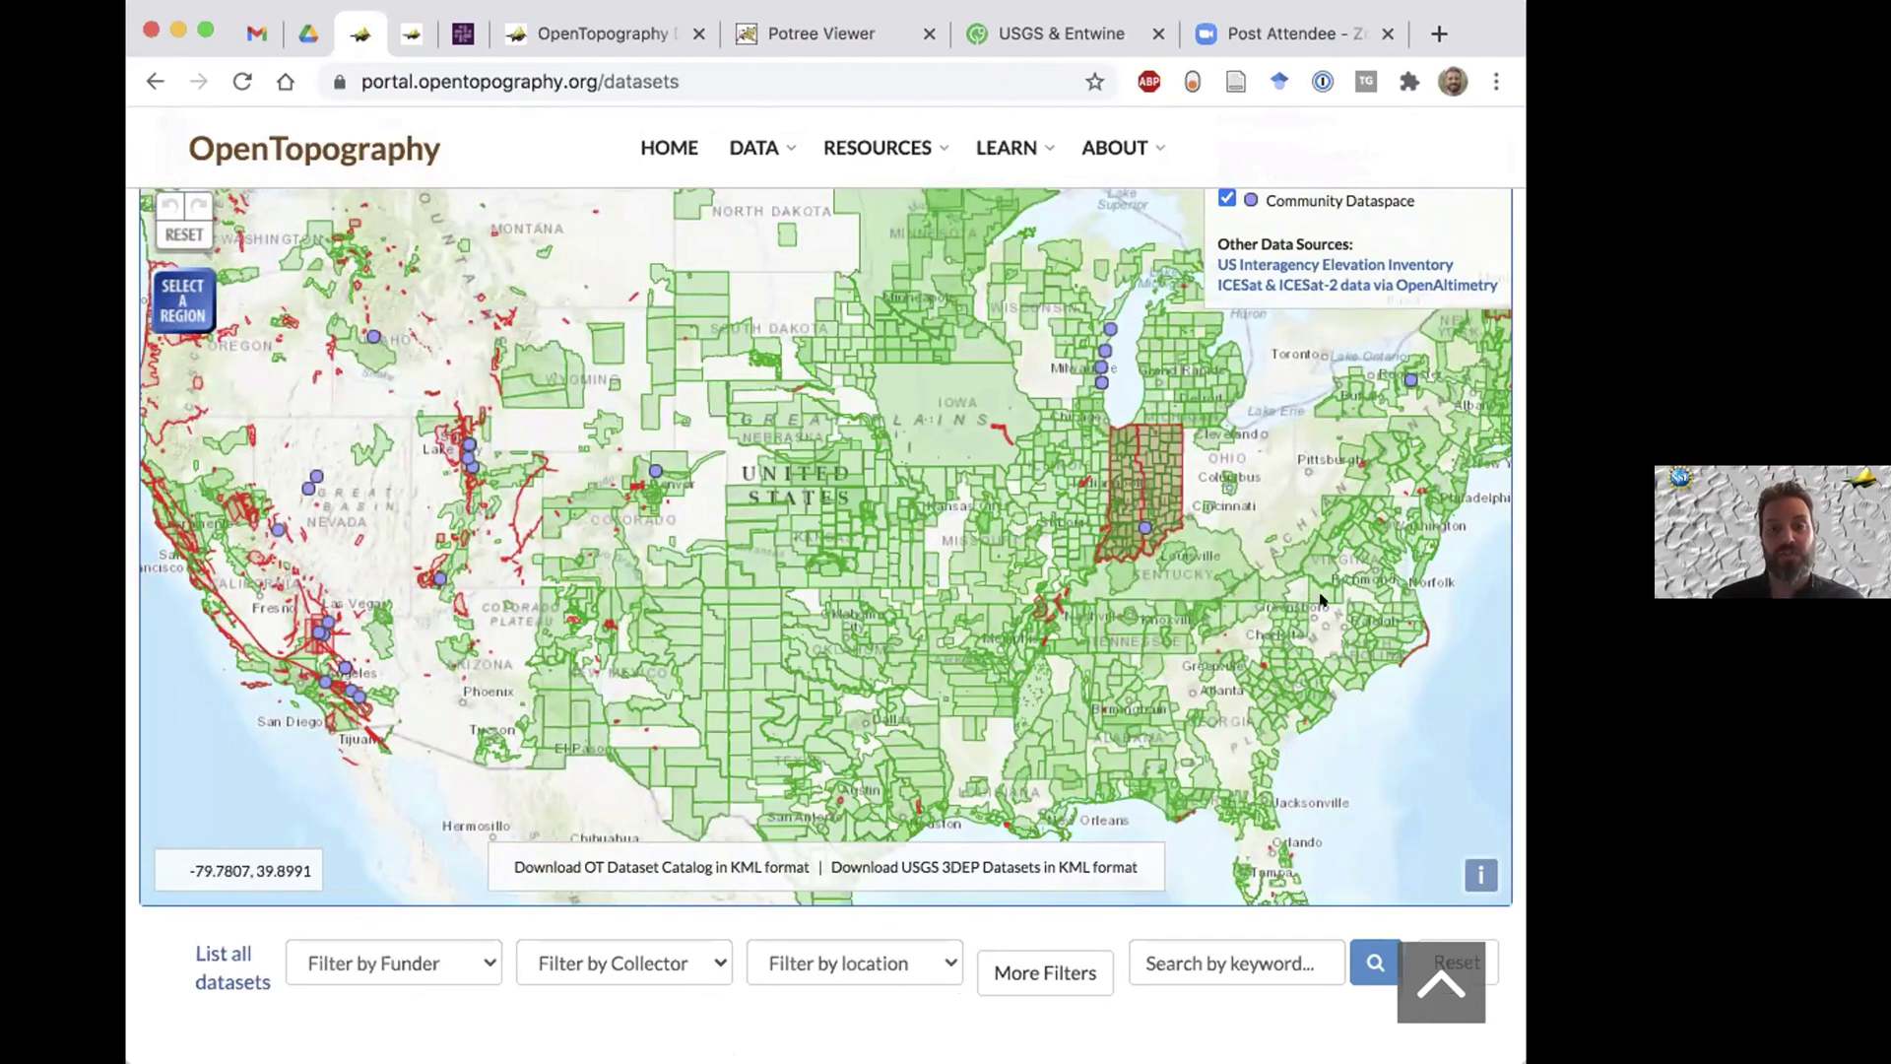
pyautogui.moveTo(1056, 509); pyautogui.dragTo(1039, 506)
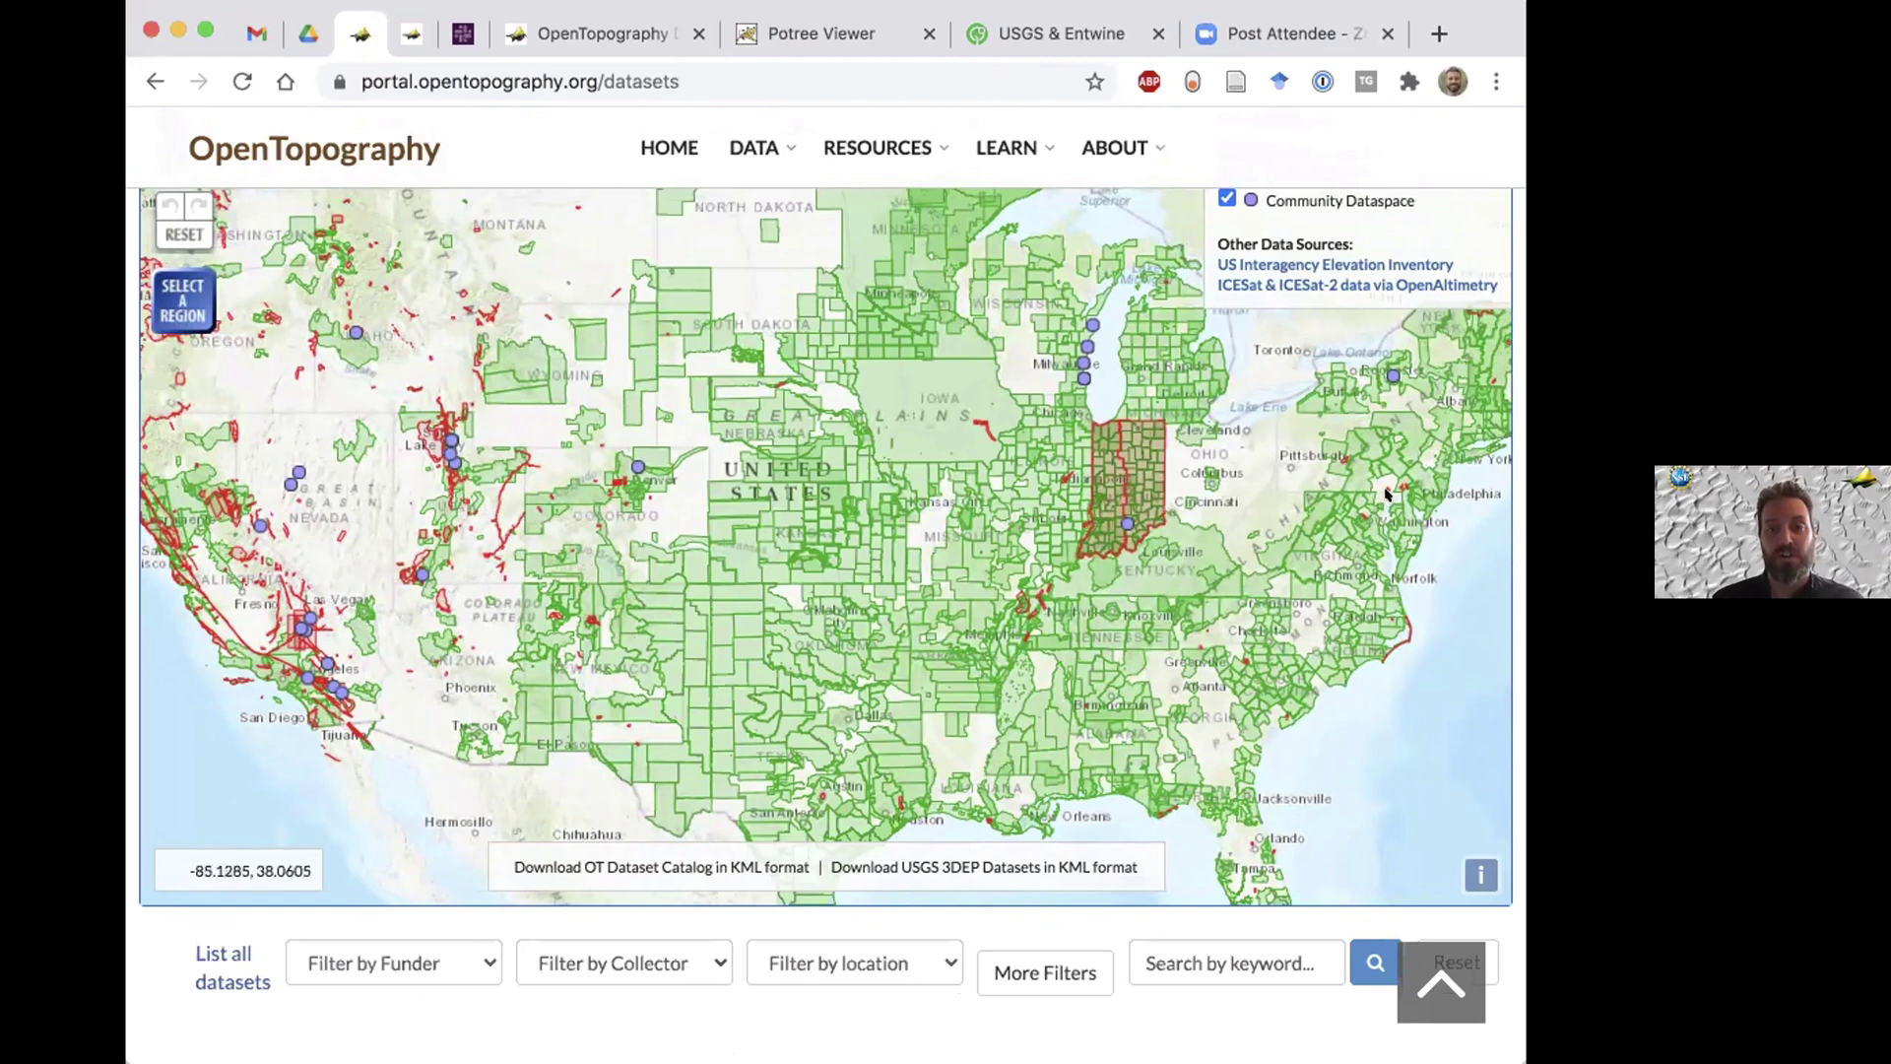
pyautogui.moveTo(1387, 493); pyautogui.dragTo(1264, 486)
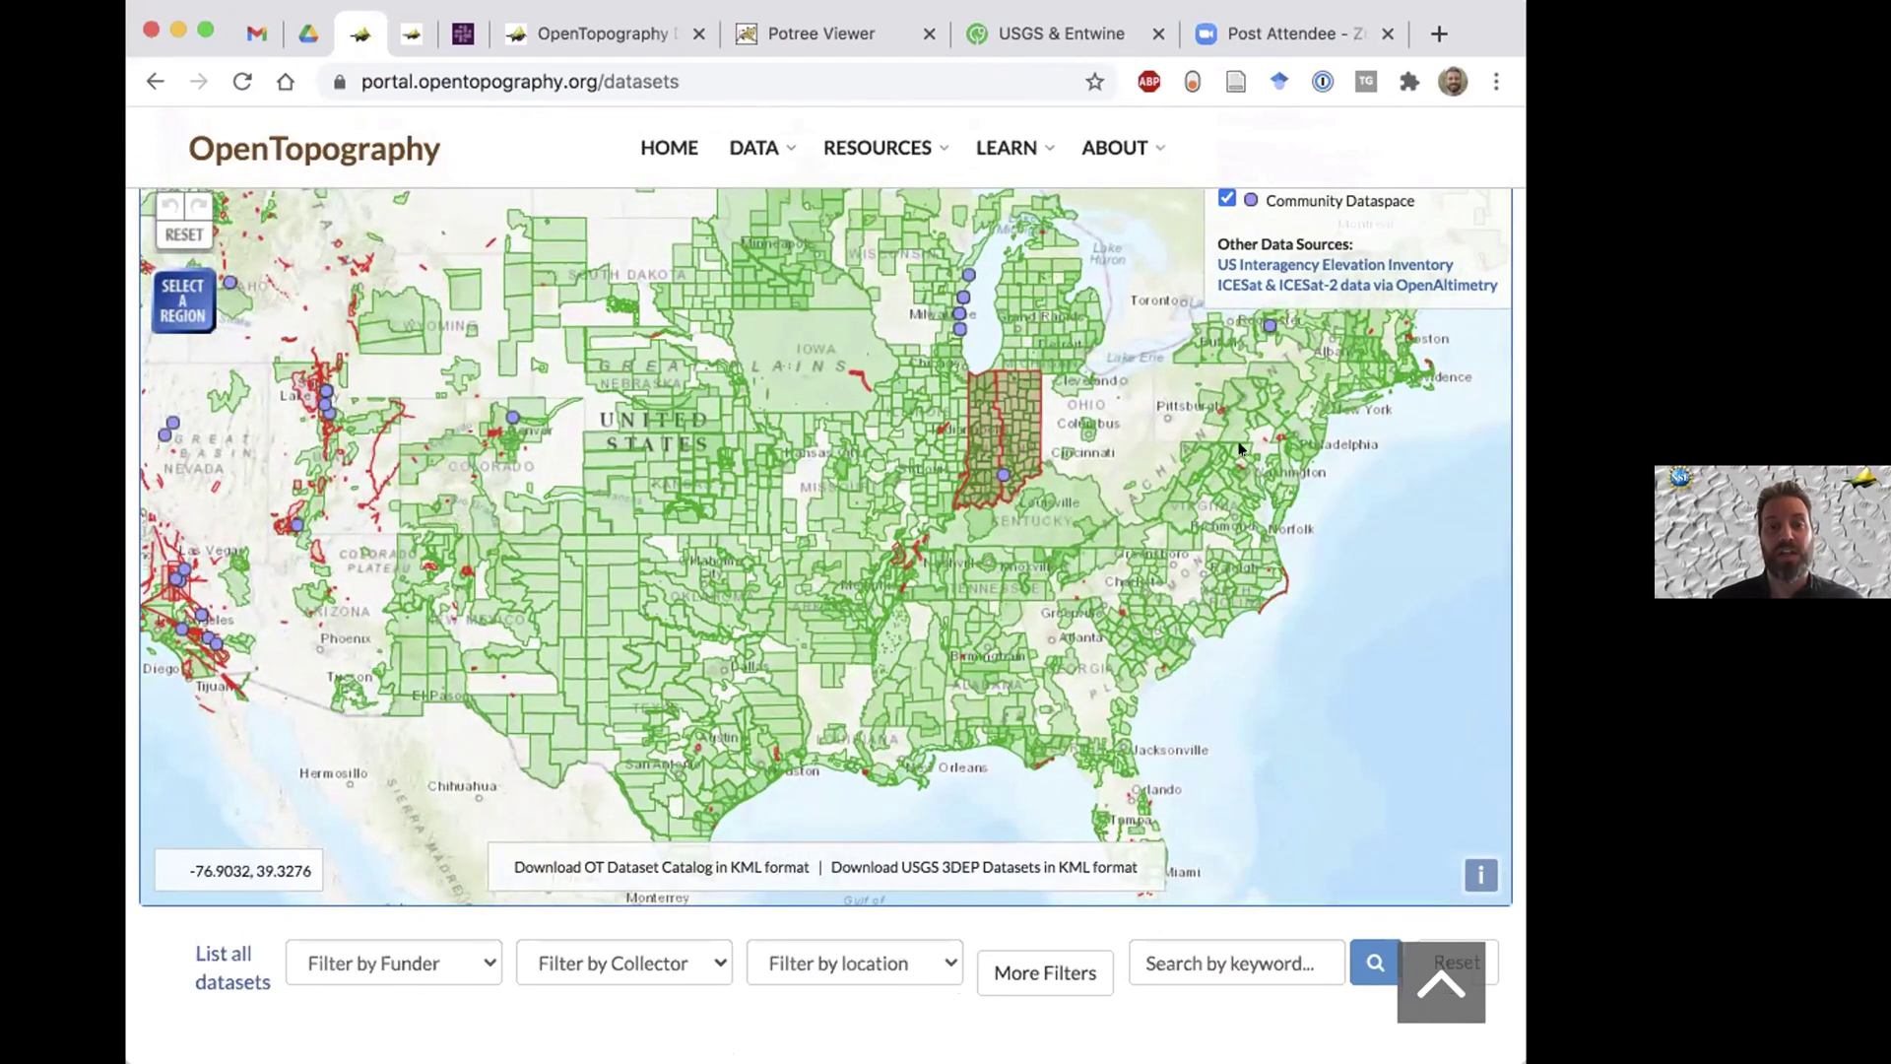
pyautogui.scroll(5, 1239, 448)
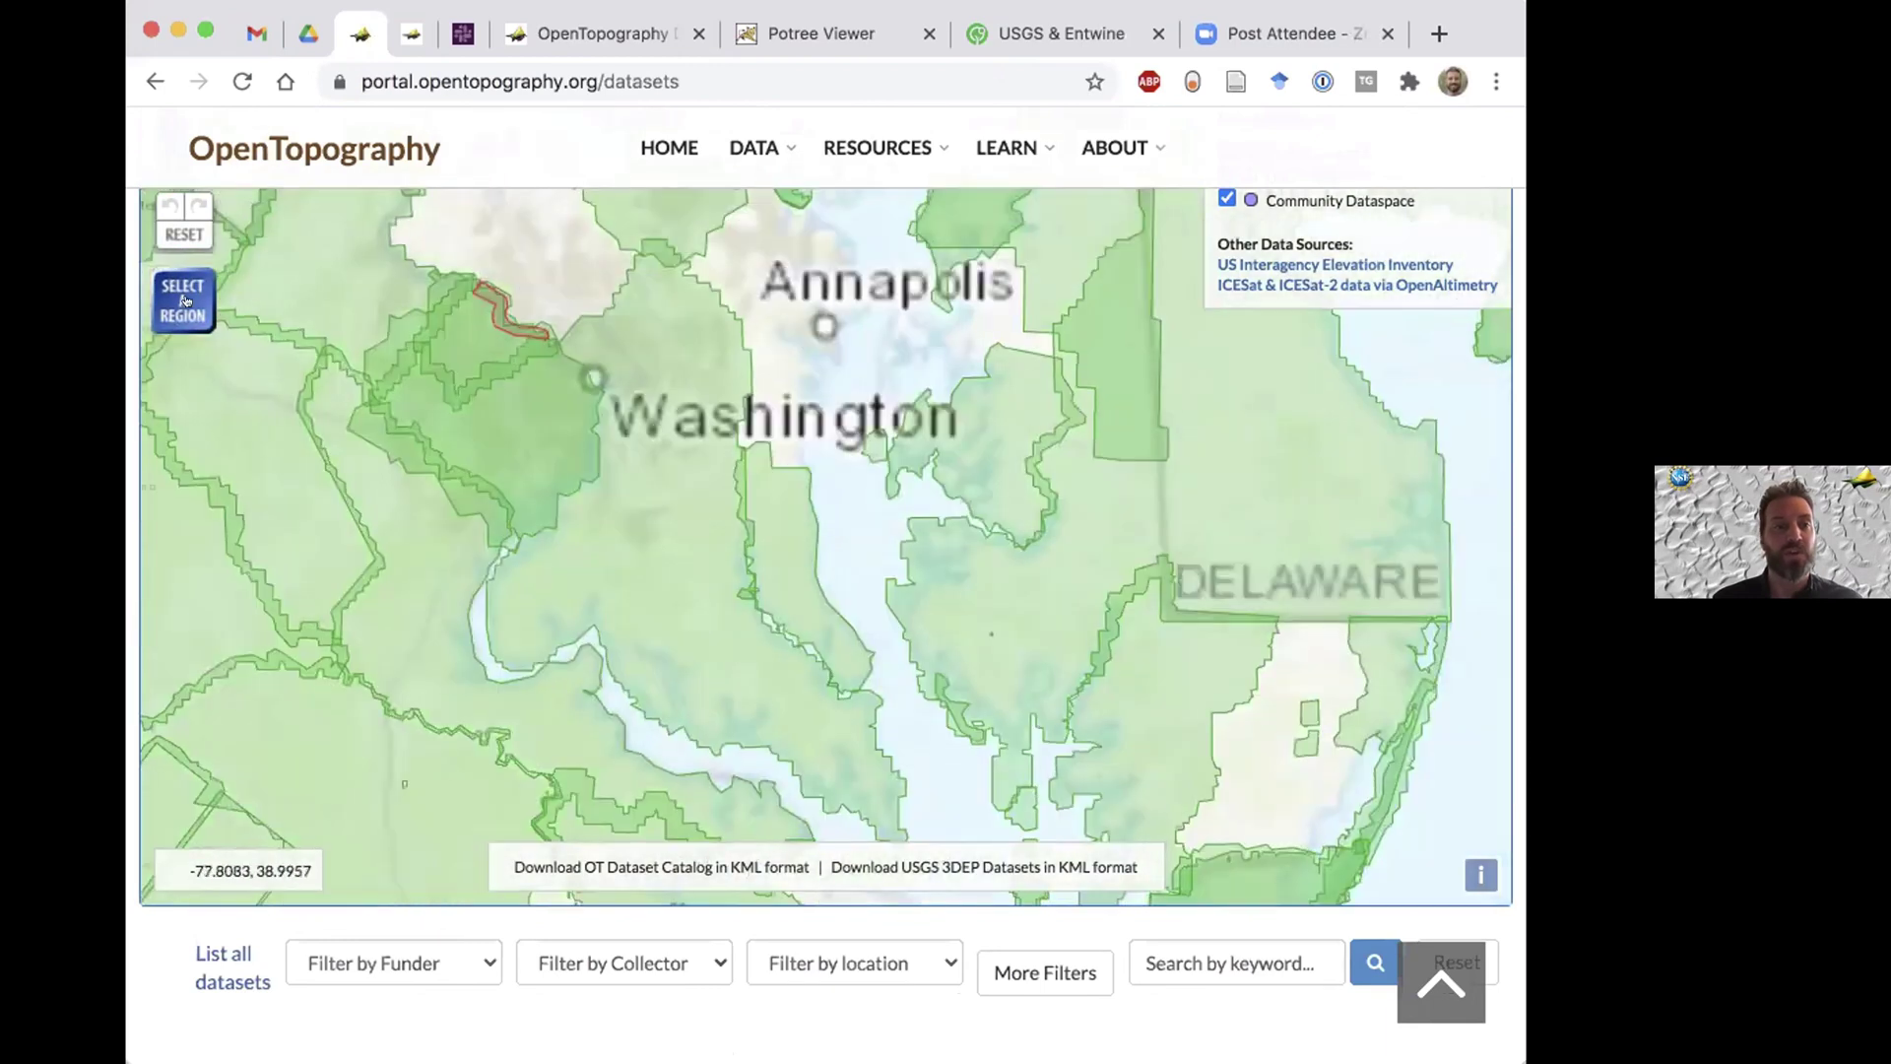
pyautogui.click(184, 301)
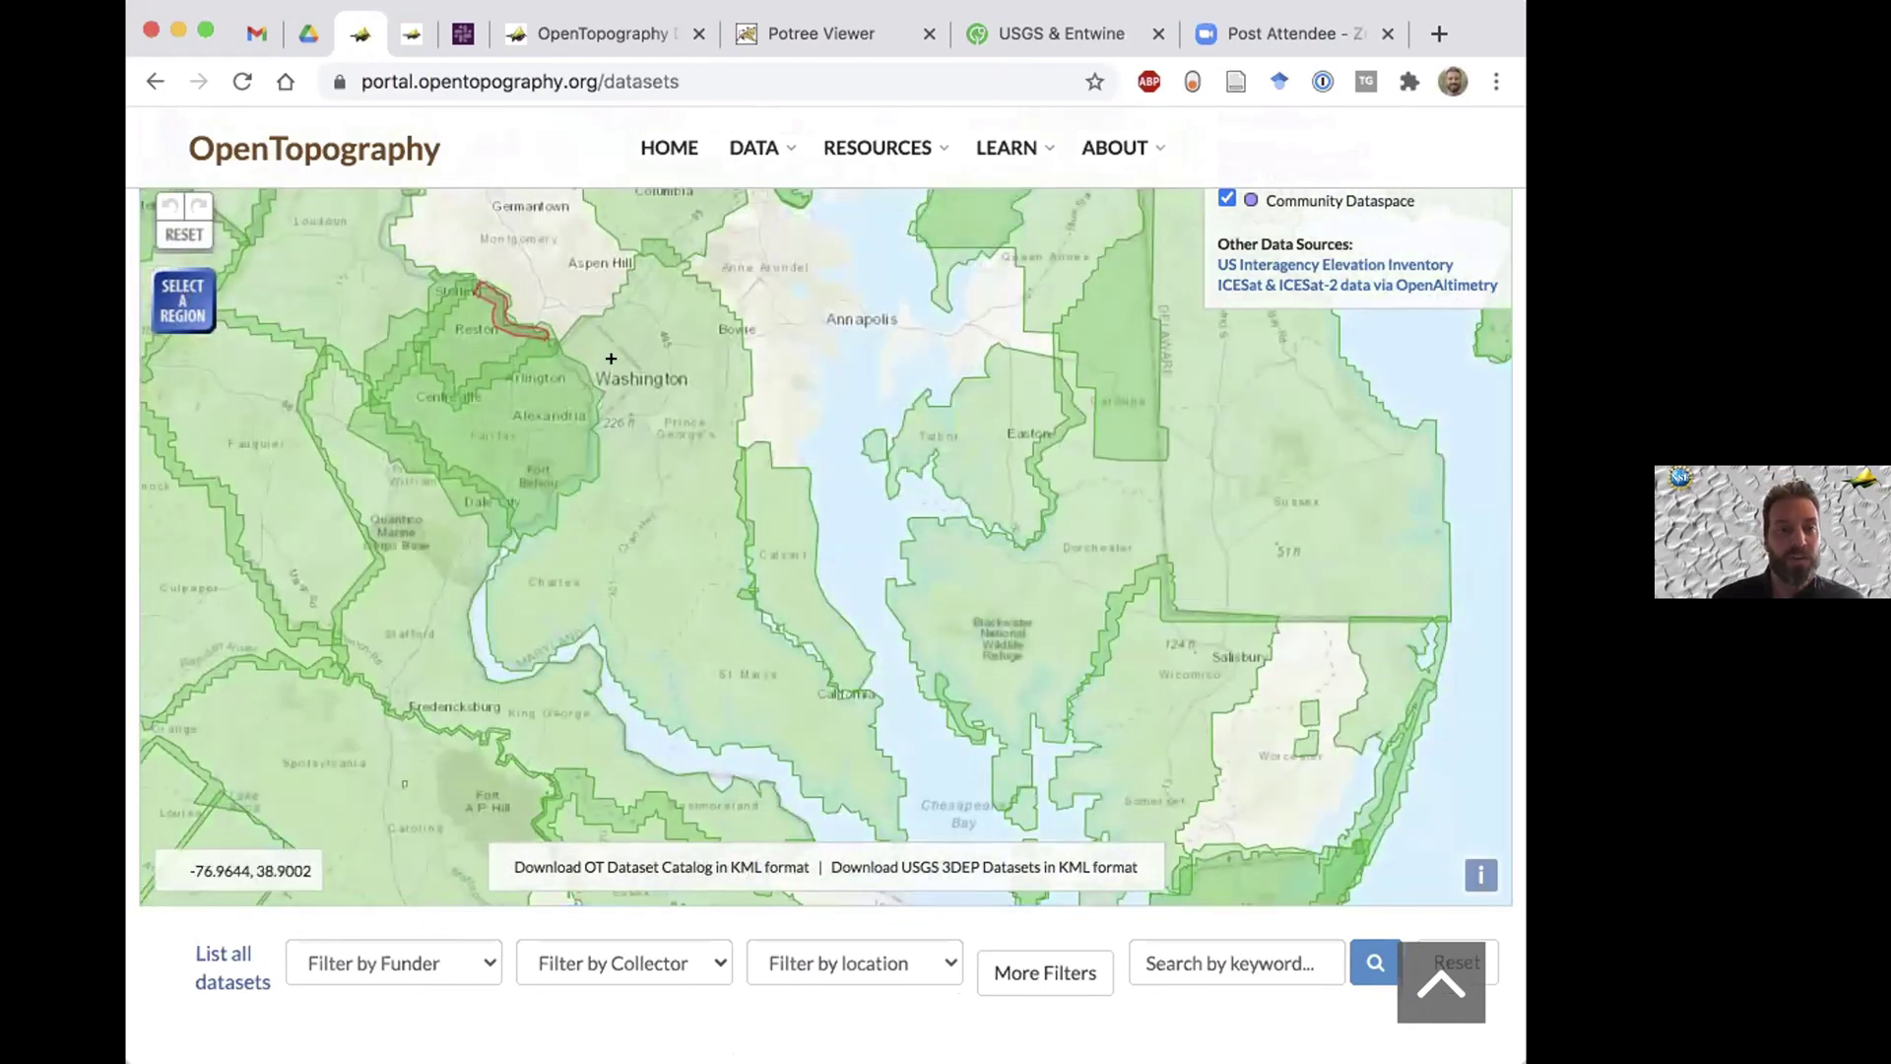
pyautogui.moveTo(529, 356); pyautogui.dragTo(611, 410)
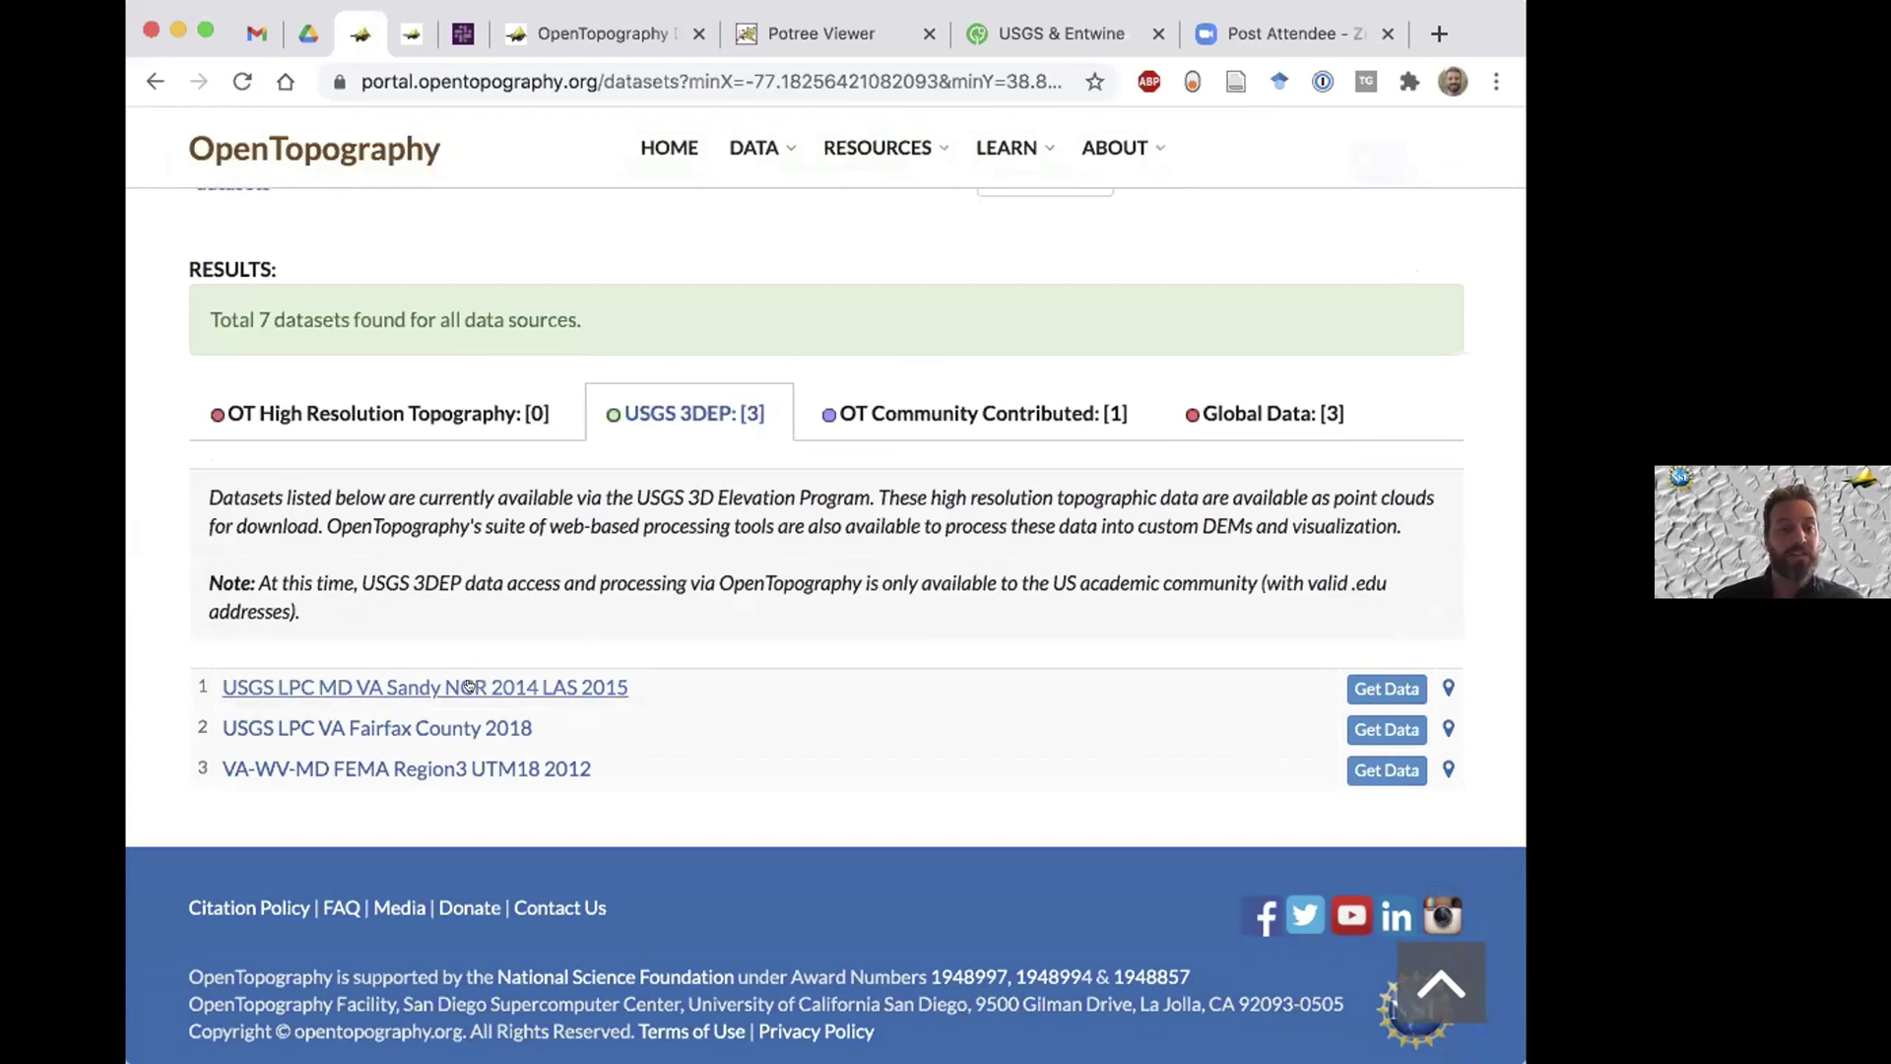
# Expand the Sandy NCR 2014 dataset's details and show its footprint on the map.
pyautogui.click(533, 684)
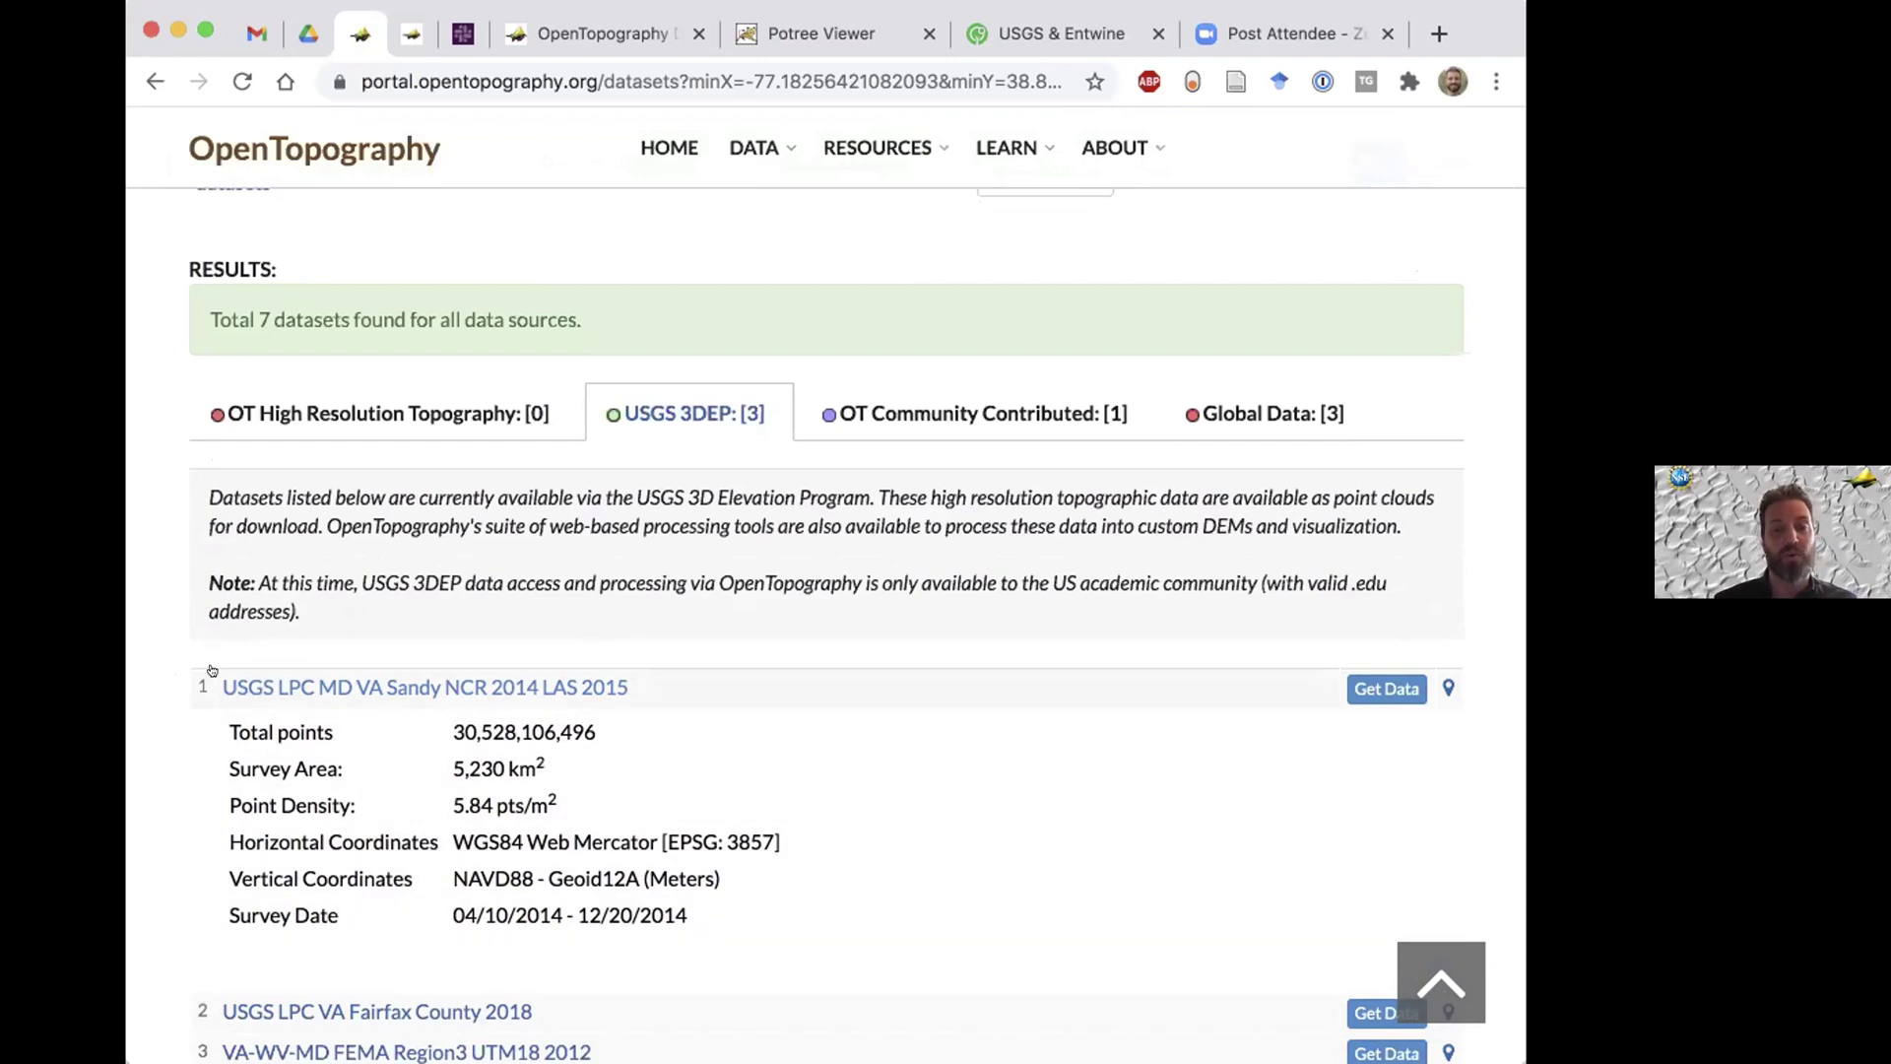
pyautogui.scroll(3, 157, 638)
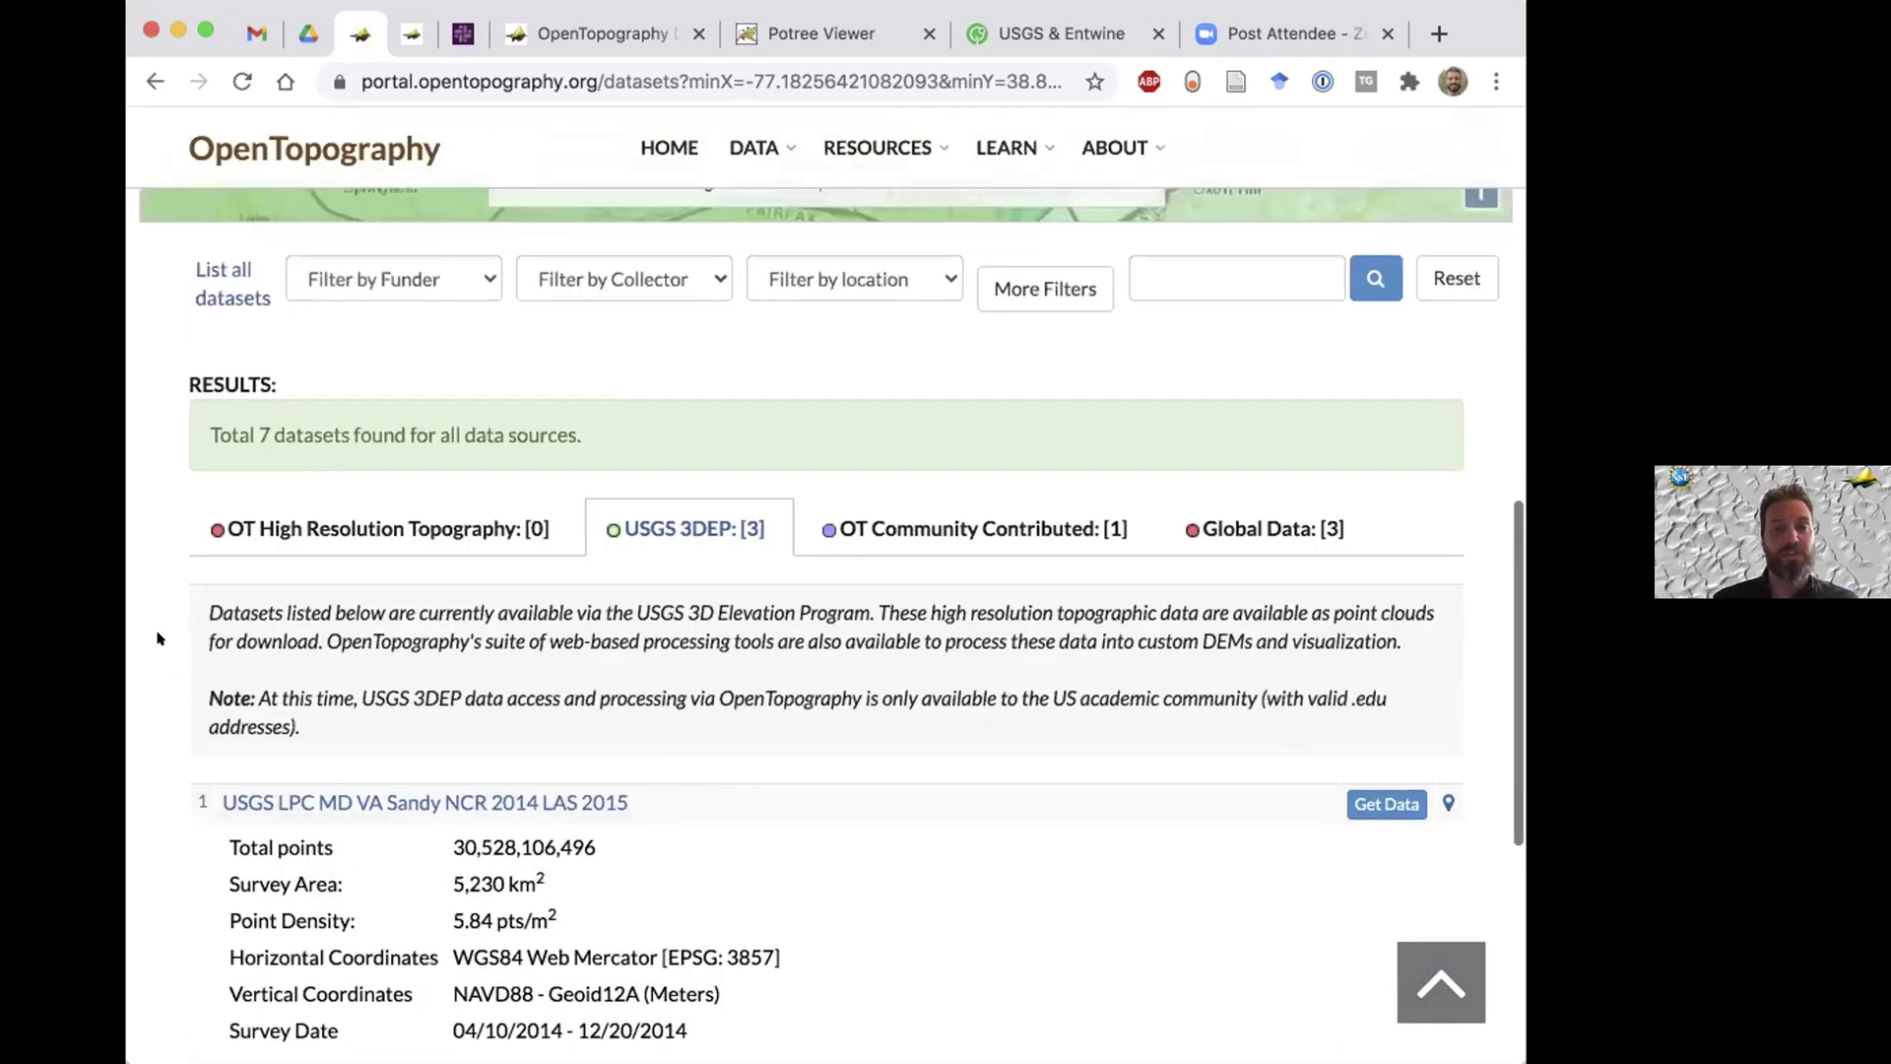
pyautogui.scroll(-3, 158, 638)
pyautogui.scroll(-2, 157, 638)
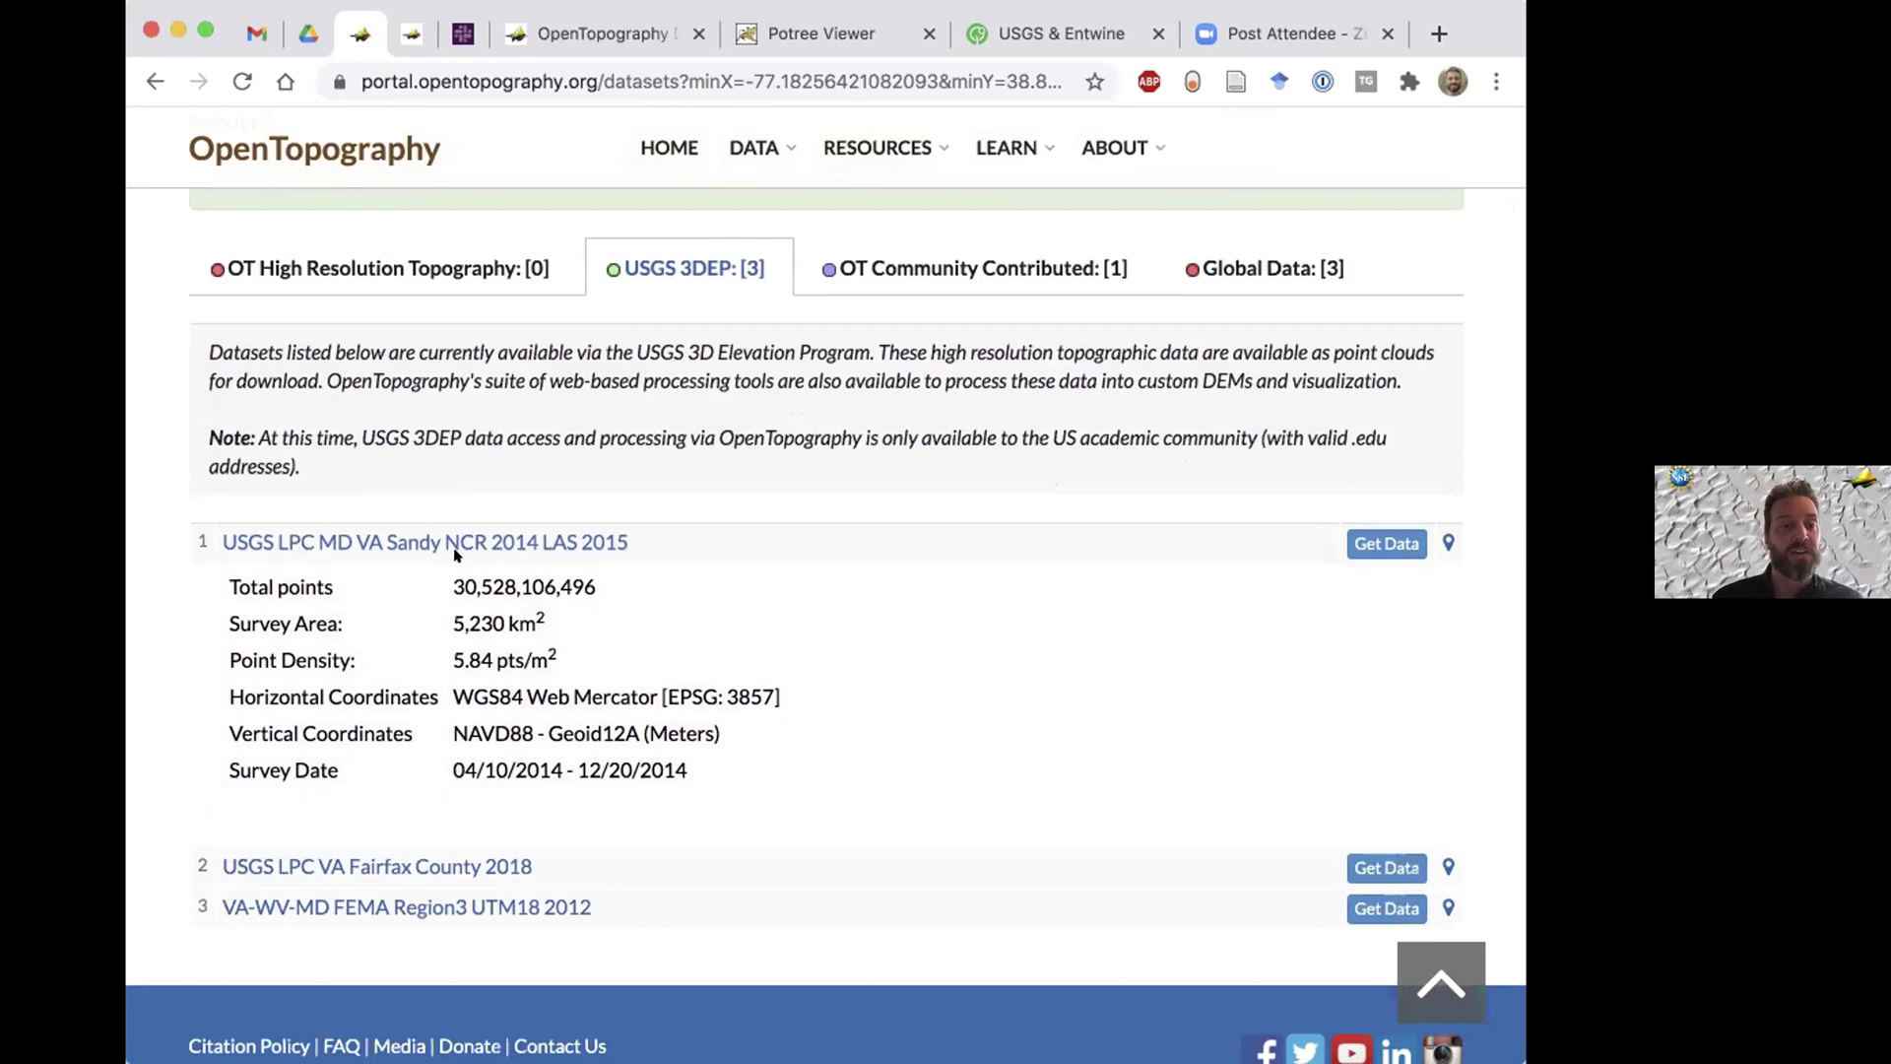
pyautogui.click(1444, 541)
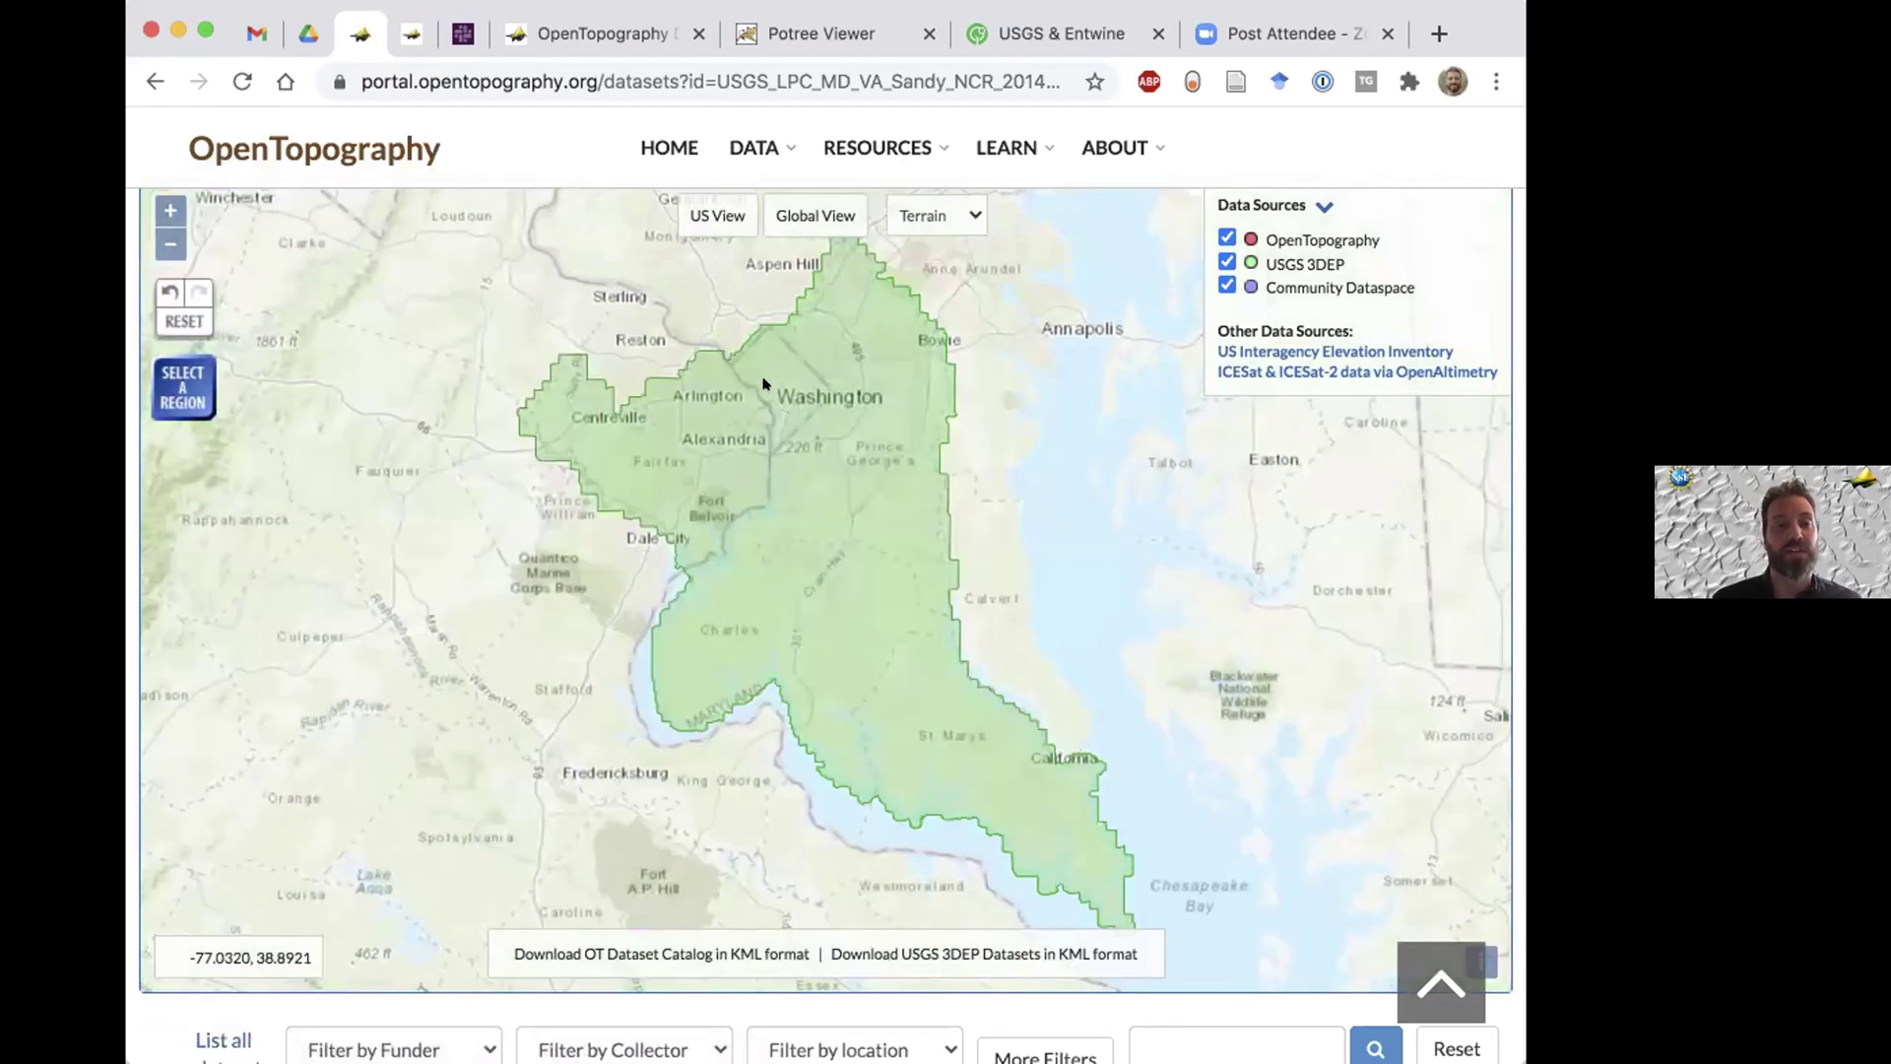
# Zoom to the National Mall and box a small area around the Washington Monument.
pyautogui.scroll(4, 763, 383)
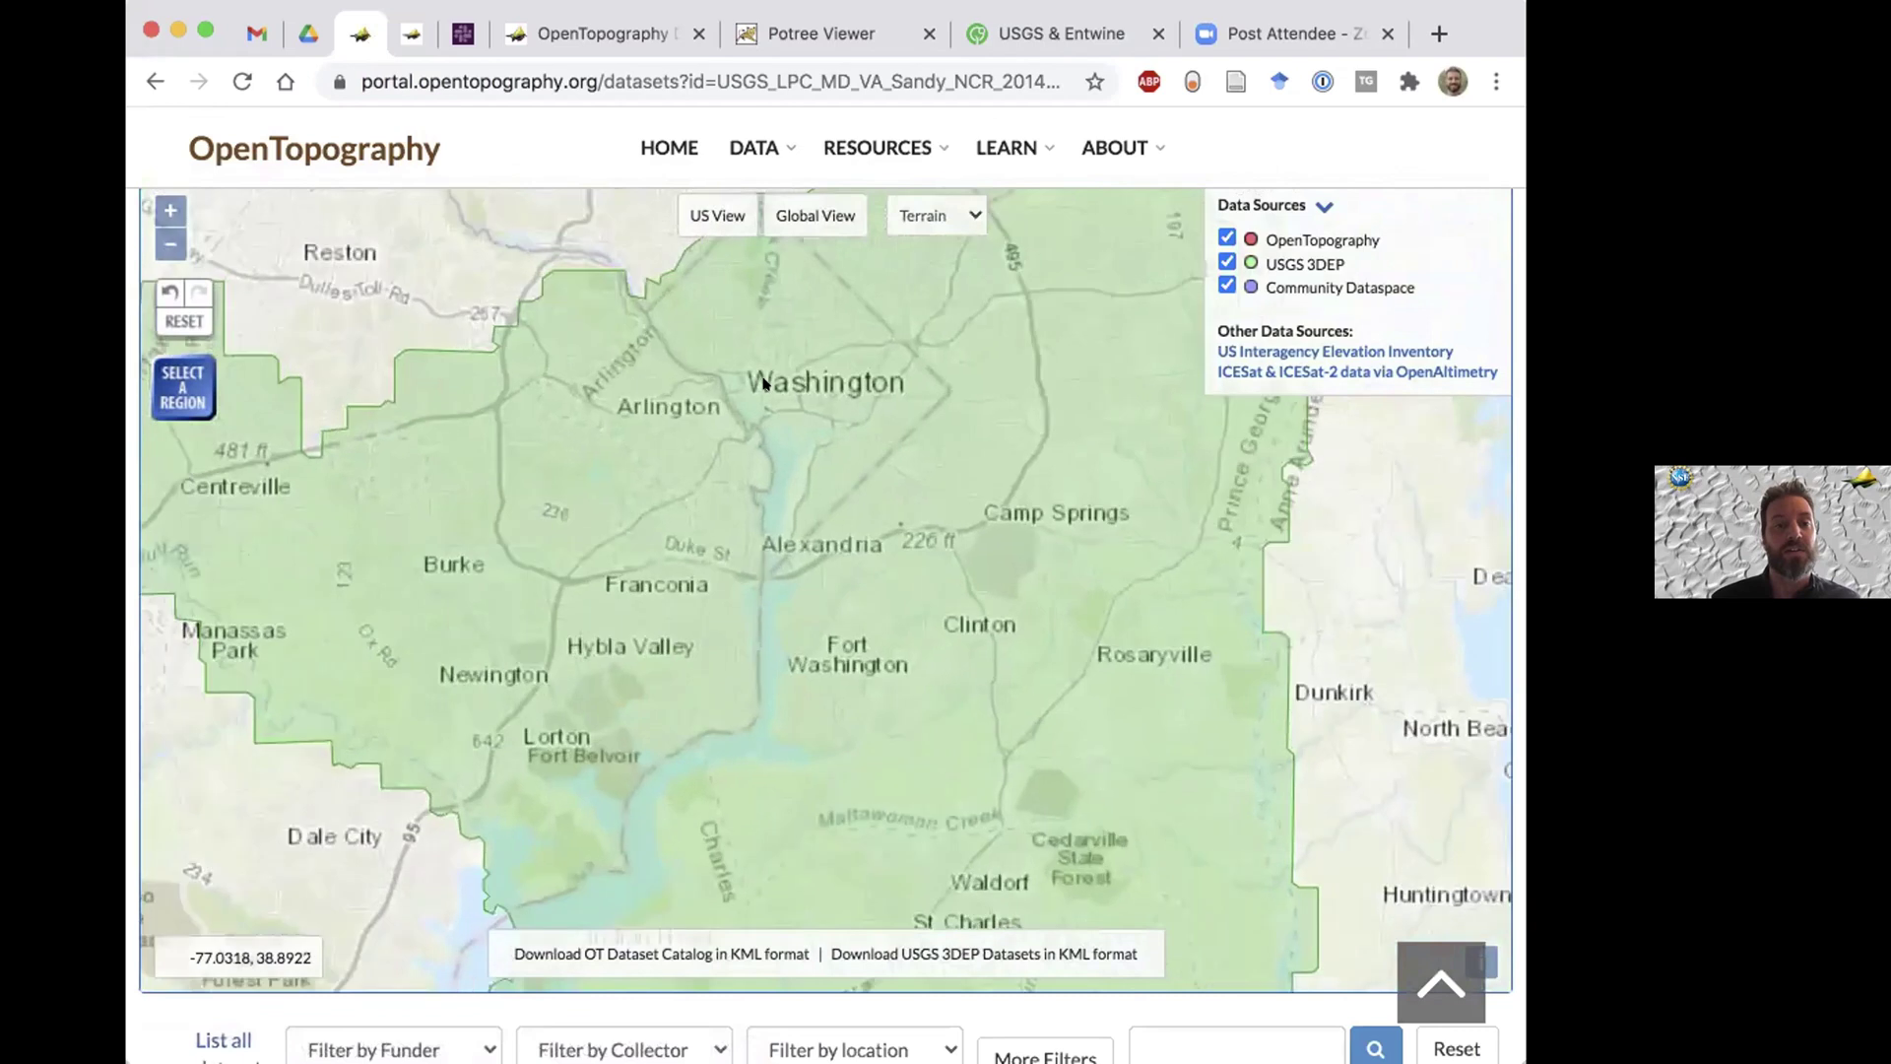
pyautogui.scroll(5, 763, 383)
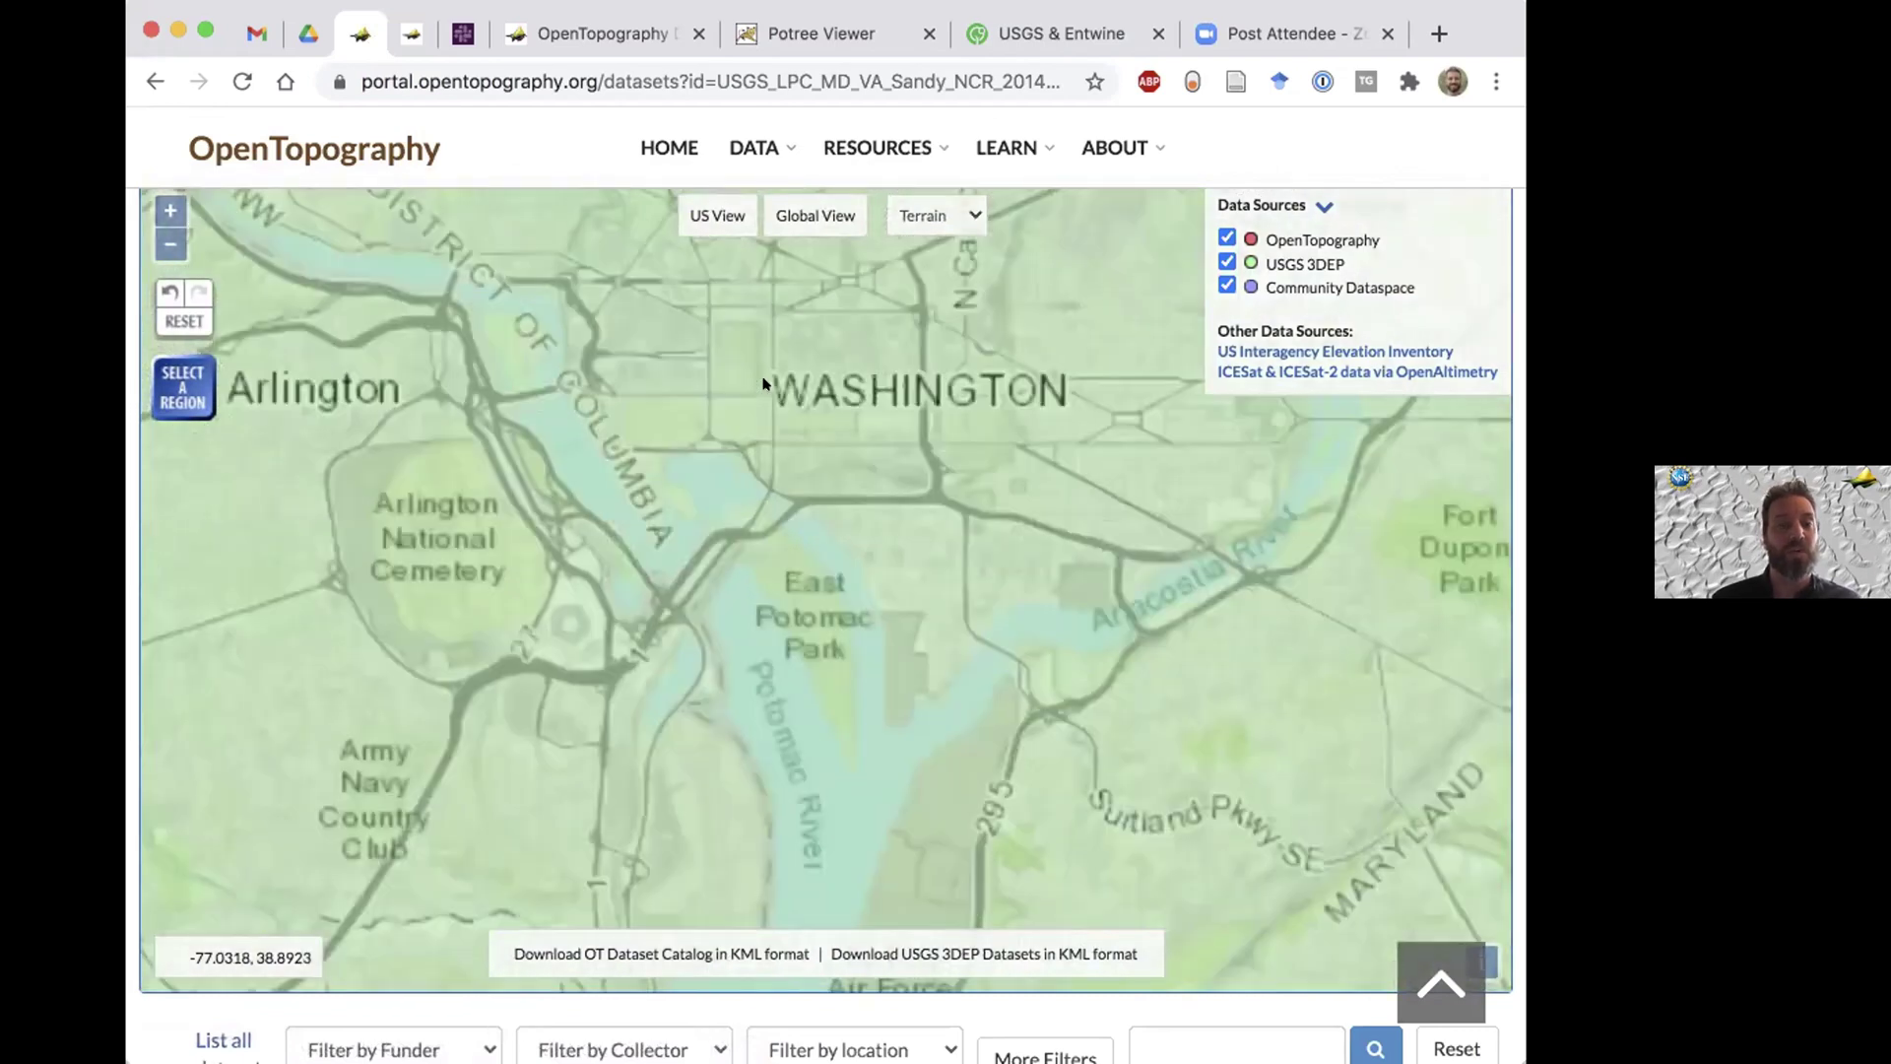
pyautogui.scroll(2, 763, 383)
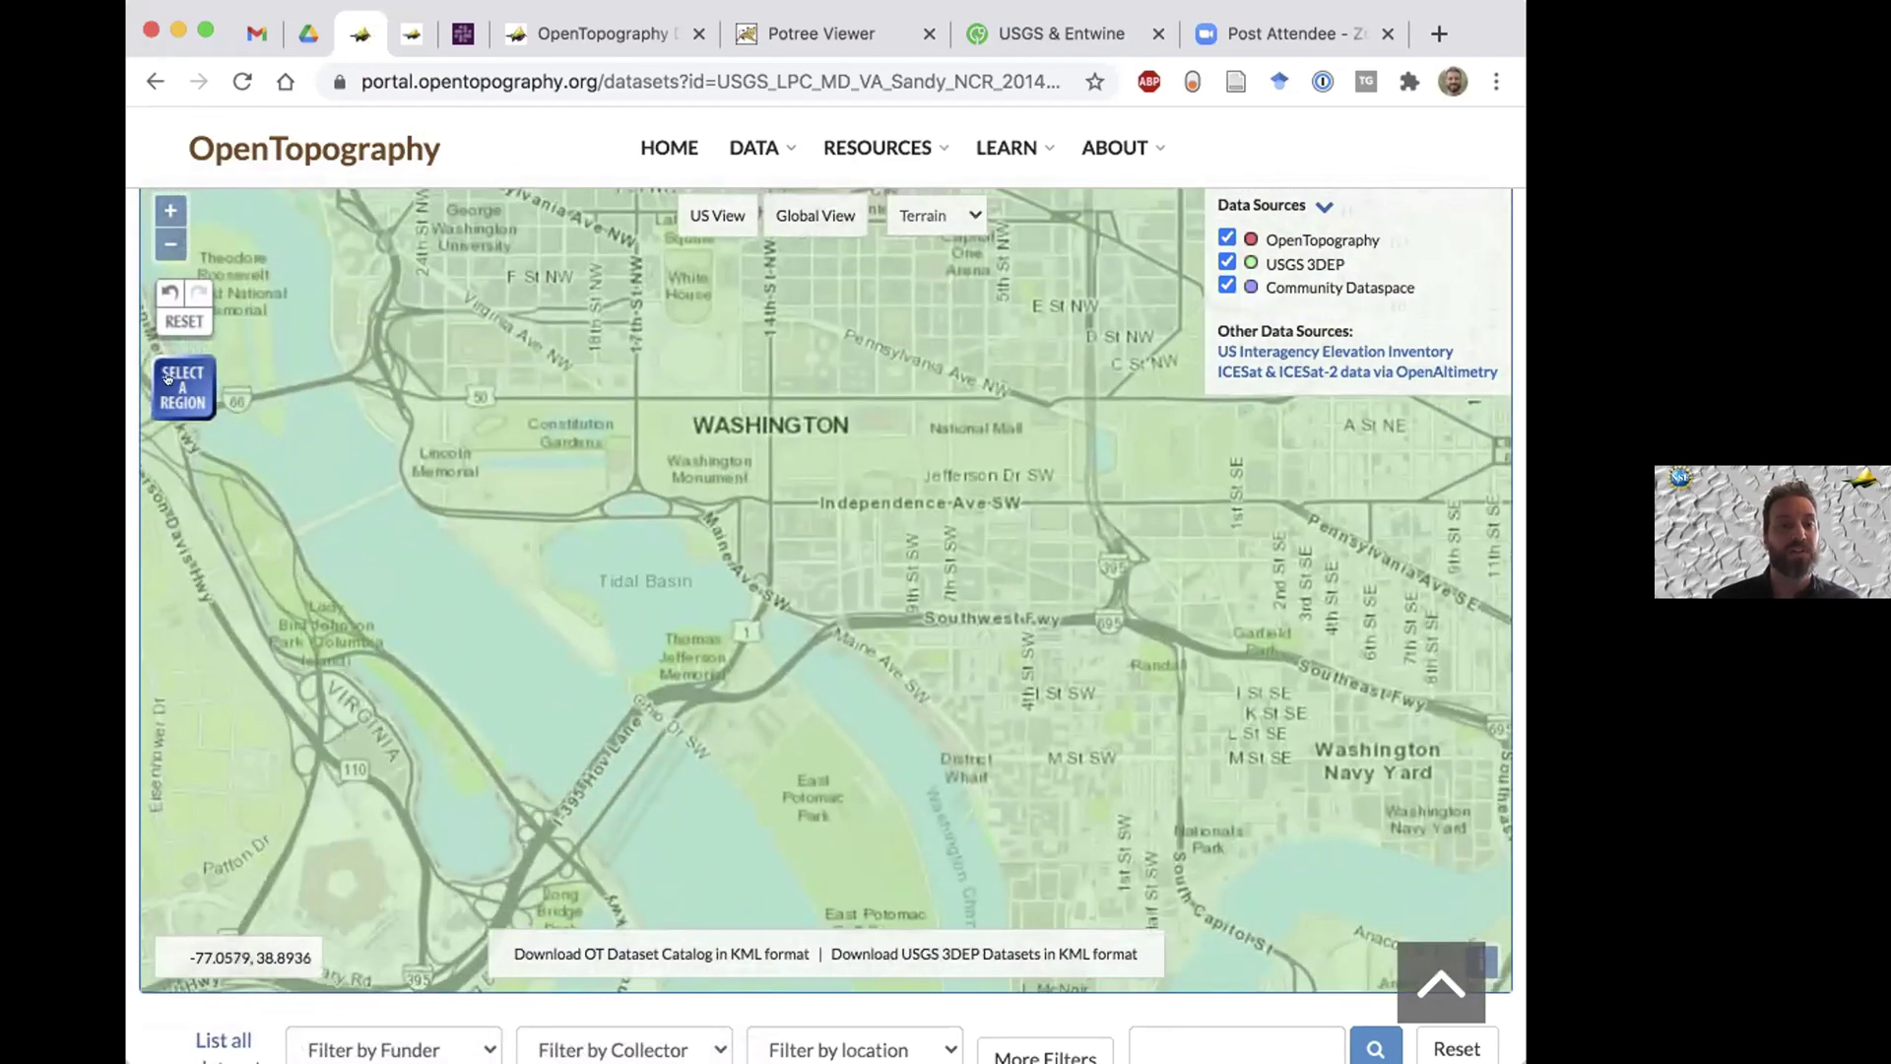
pyautogui.click(167, 377)
pyautogui.moveTo(648, 421); pyautogui.dragTo(767, 514)
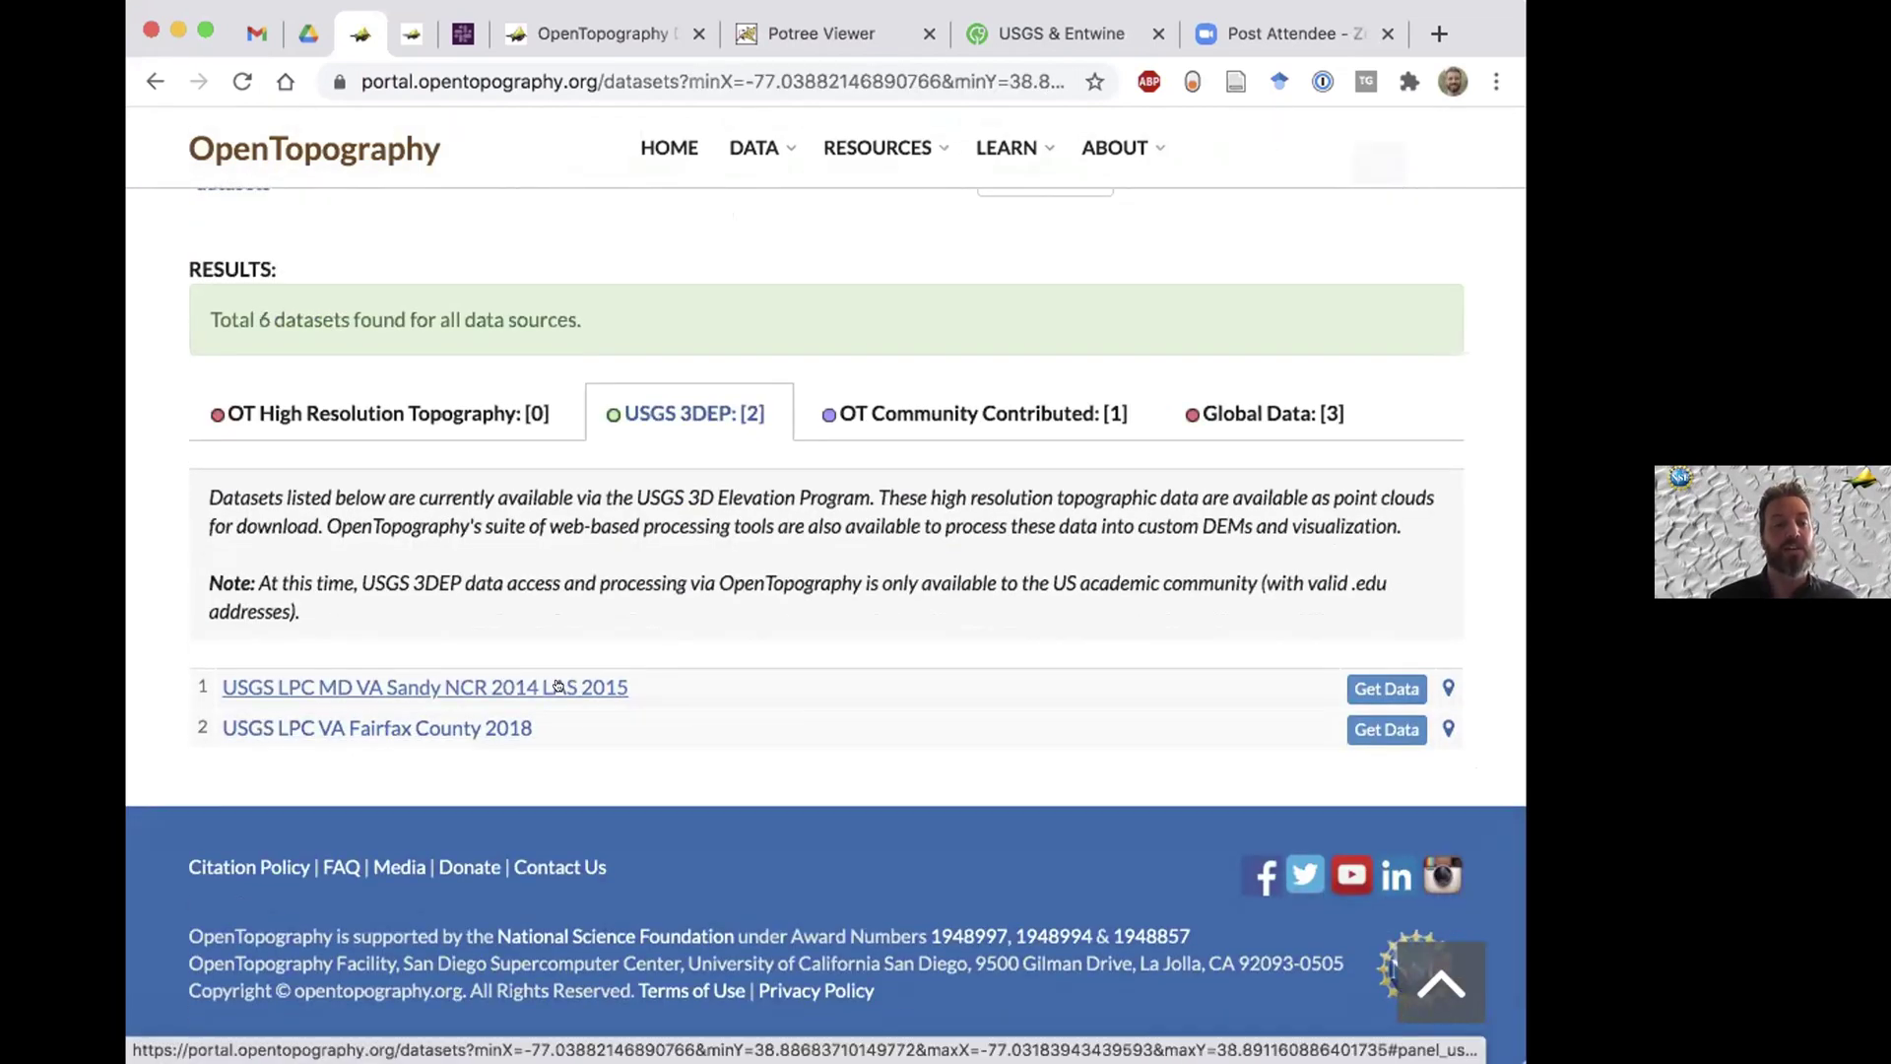
pyautogui.click(1359, 683)
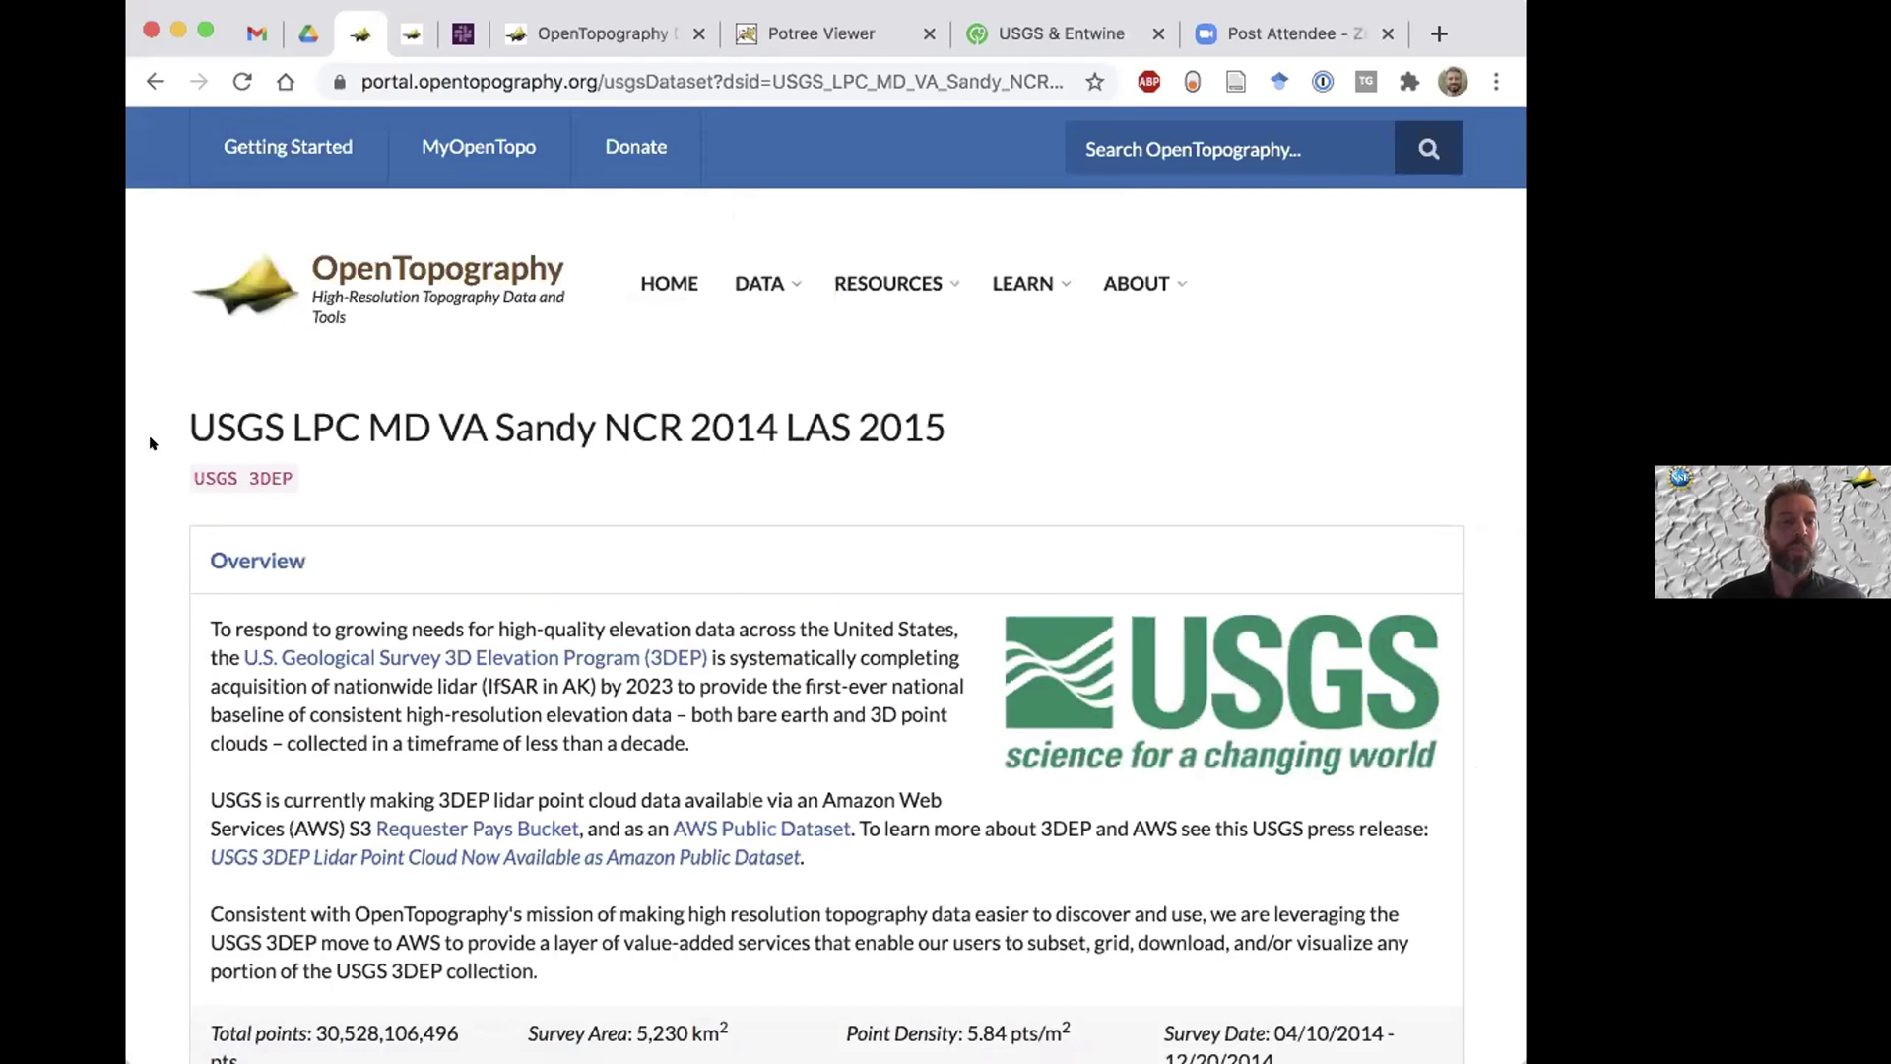
pyautogui.scroll(-3, 153, 444)
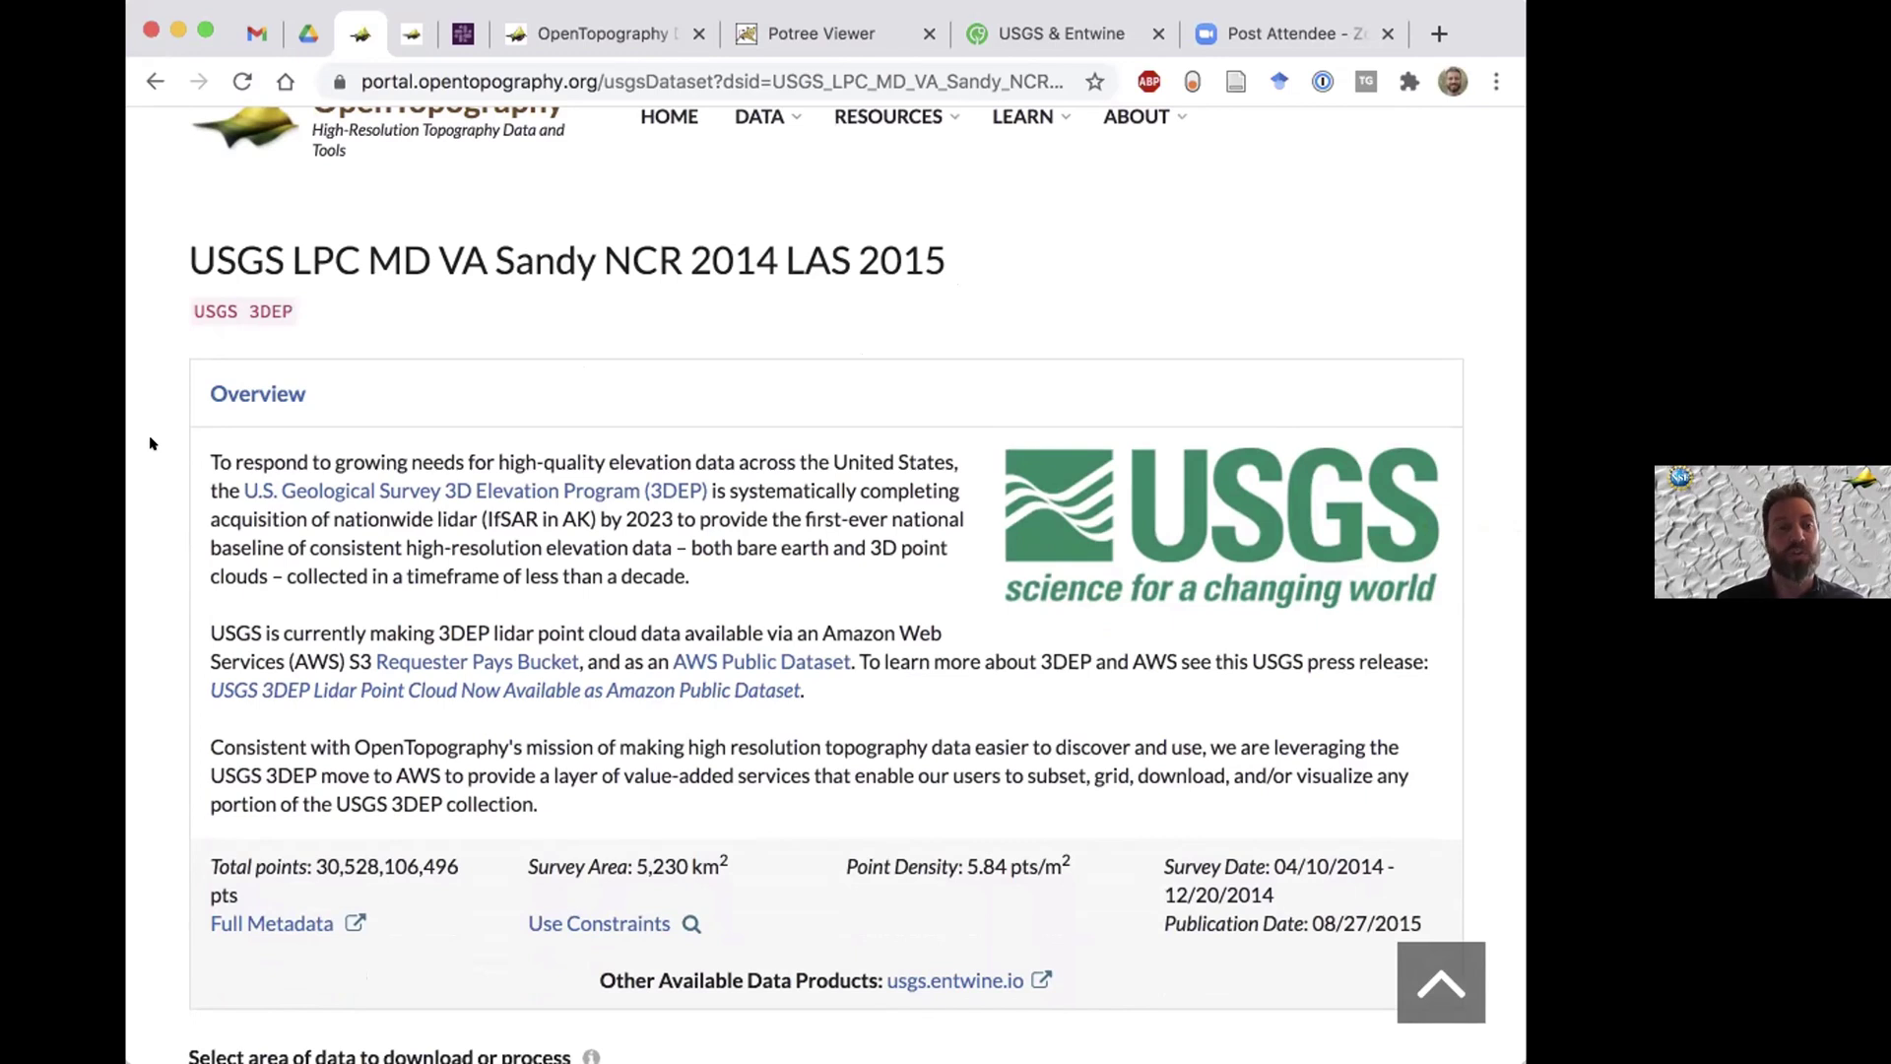
pyautogui.scroll(-3, 153, 443)
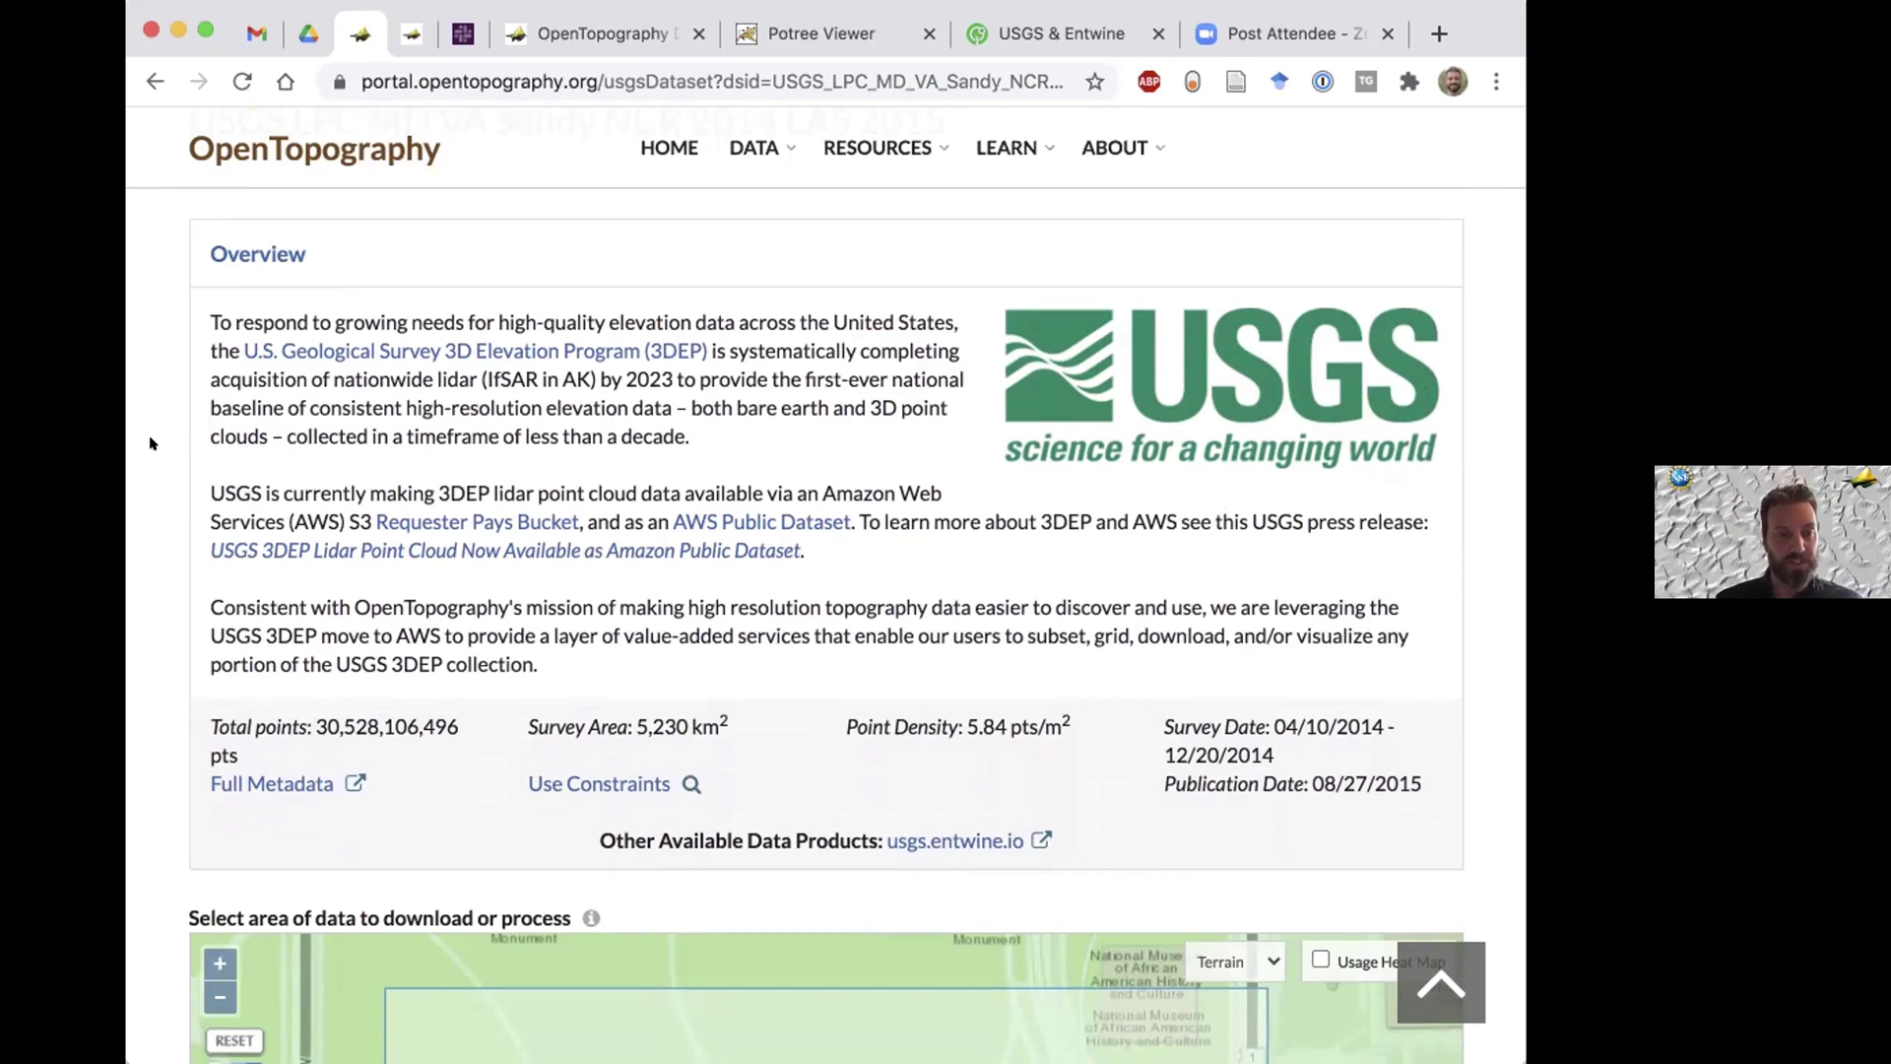
pyautogui.scroll(-3, 150, 444)
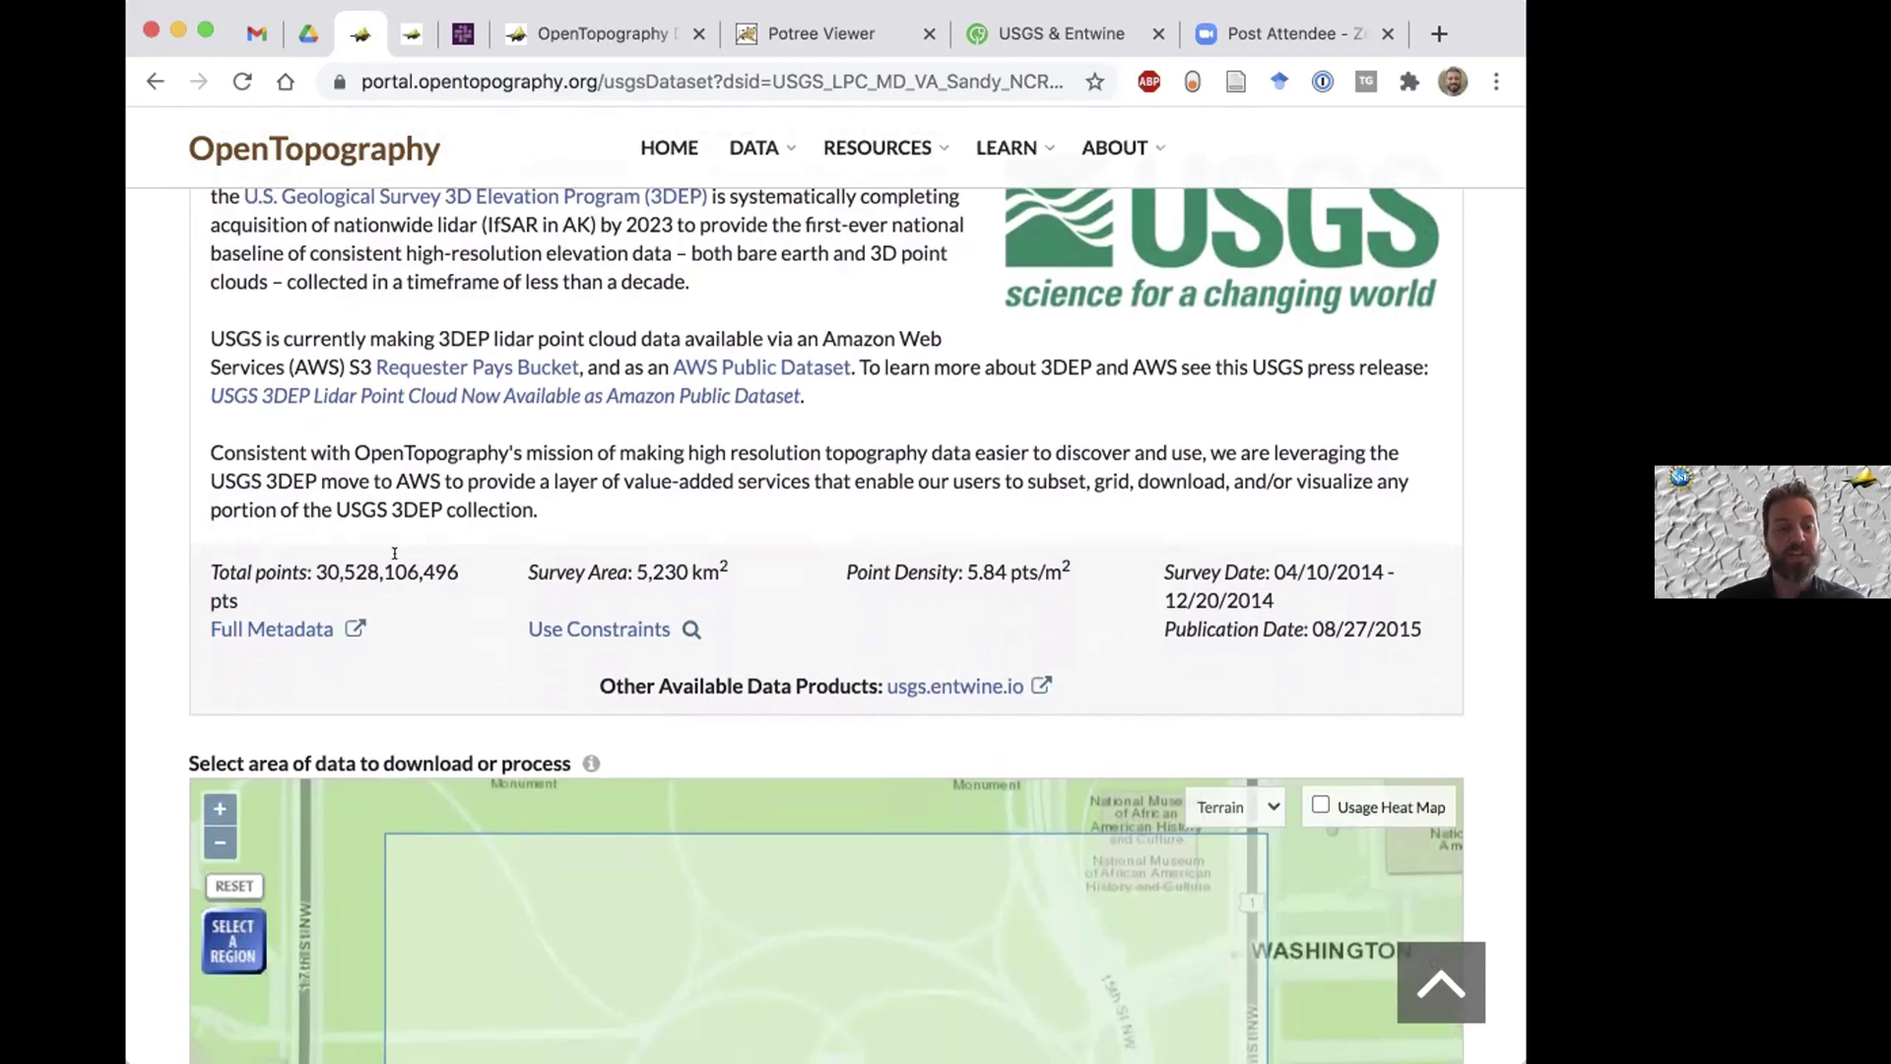
pyautogui.scroll(3, 153, 528)
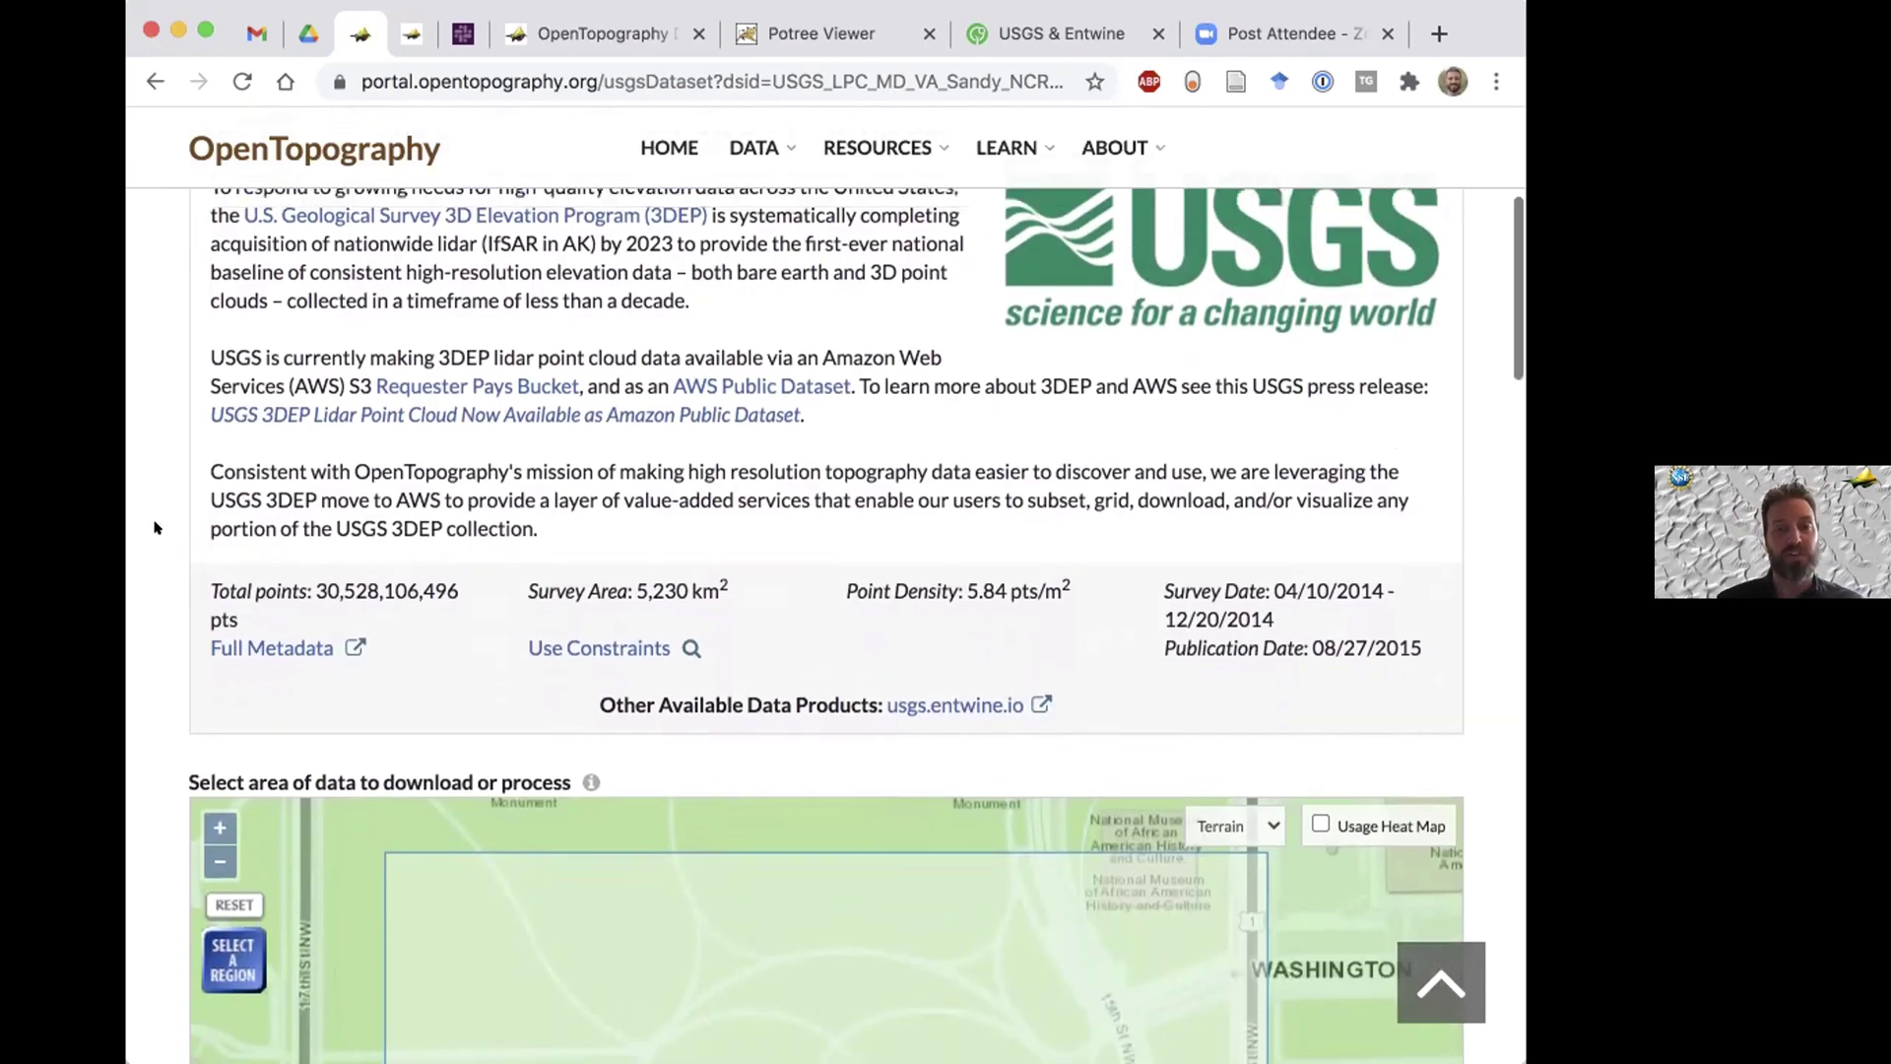
pyautogui.scroll(2, 153, 528)
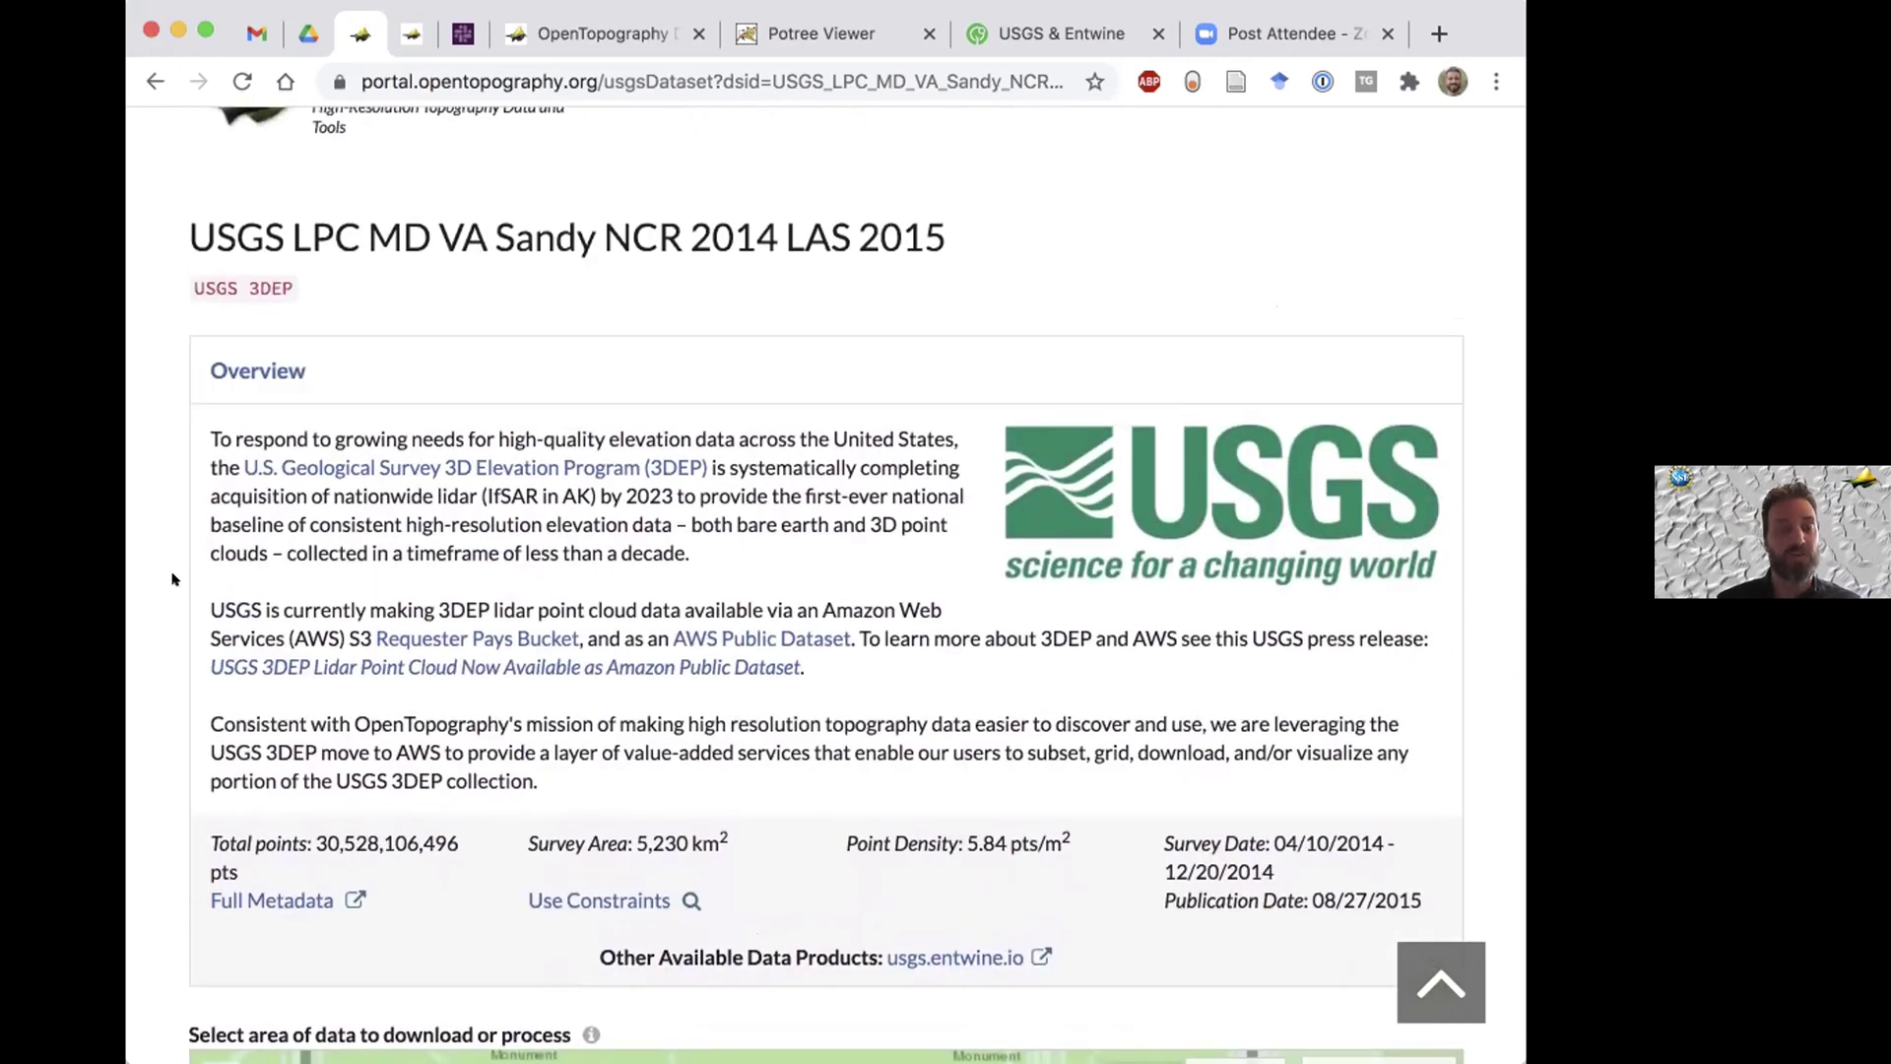
pyautogui.scroll(-5, 155, 582)
pyautogui.scroll(-1, 155, 581)
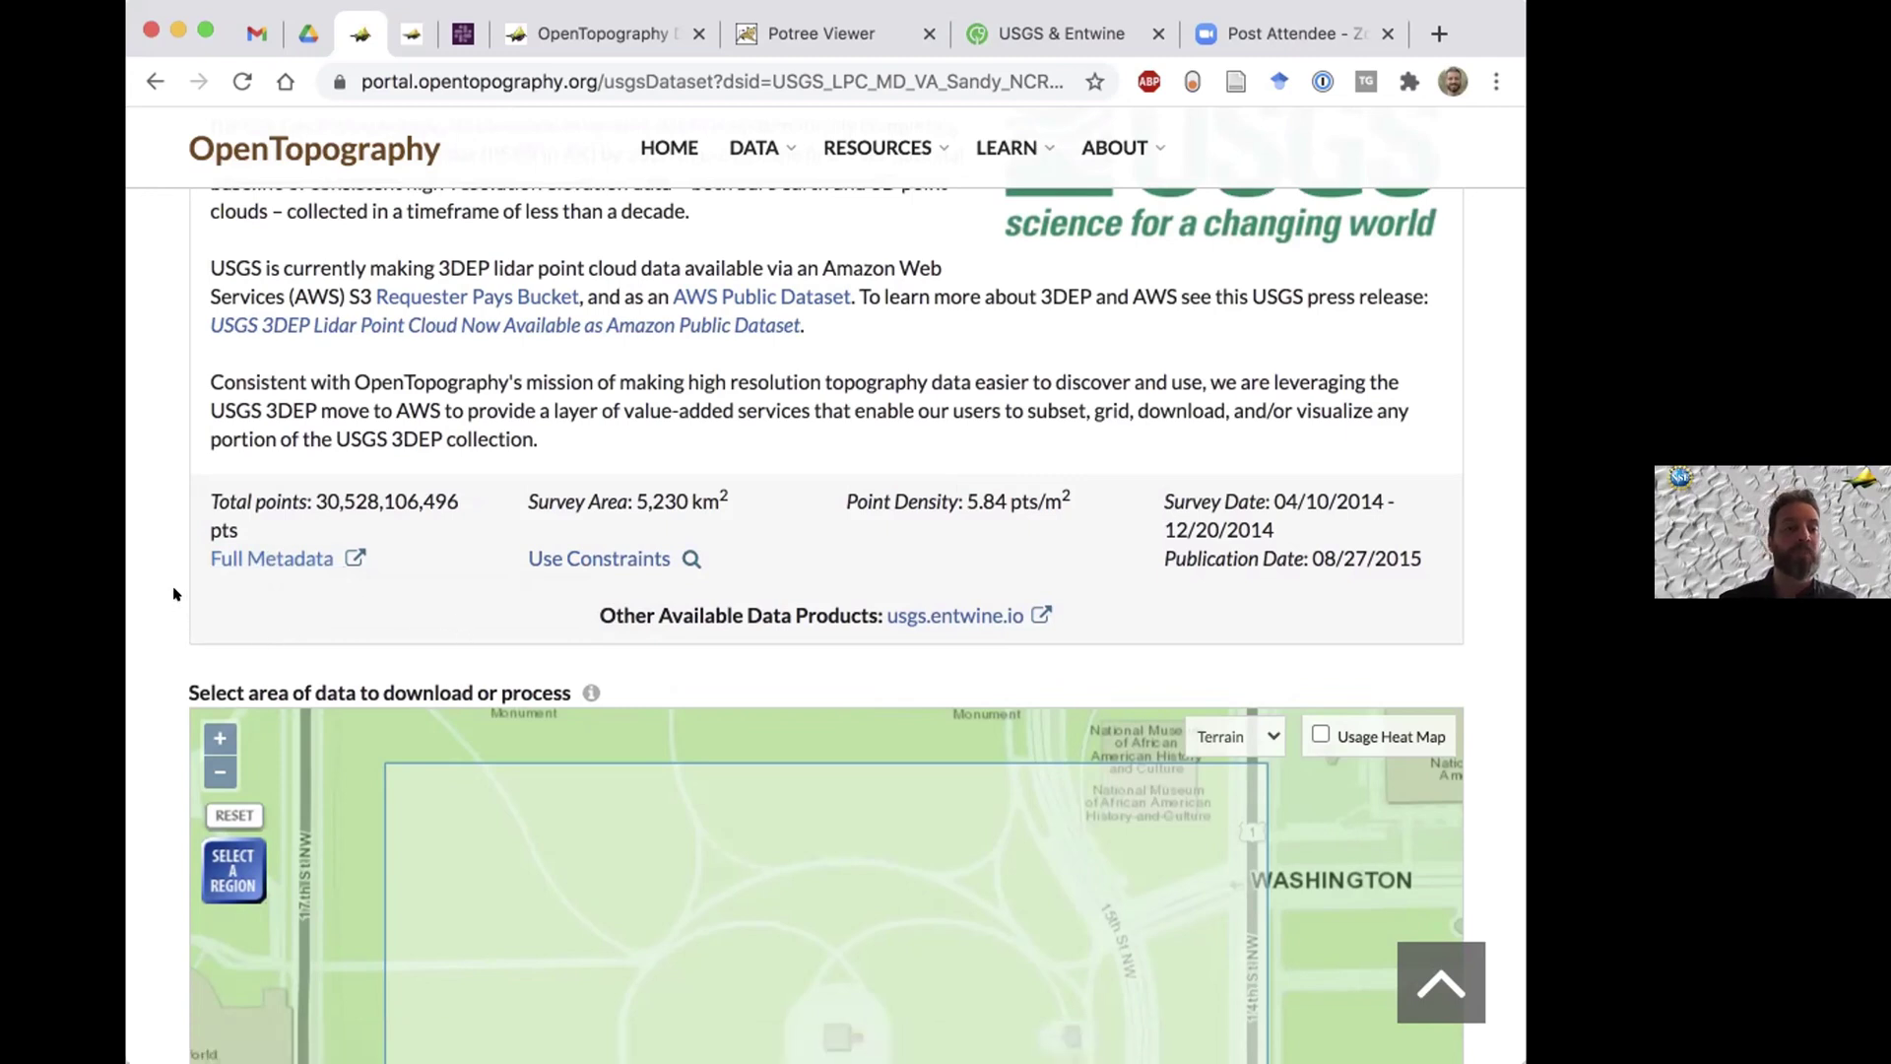
pyautogui.scroll(-2, 158, 558)
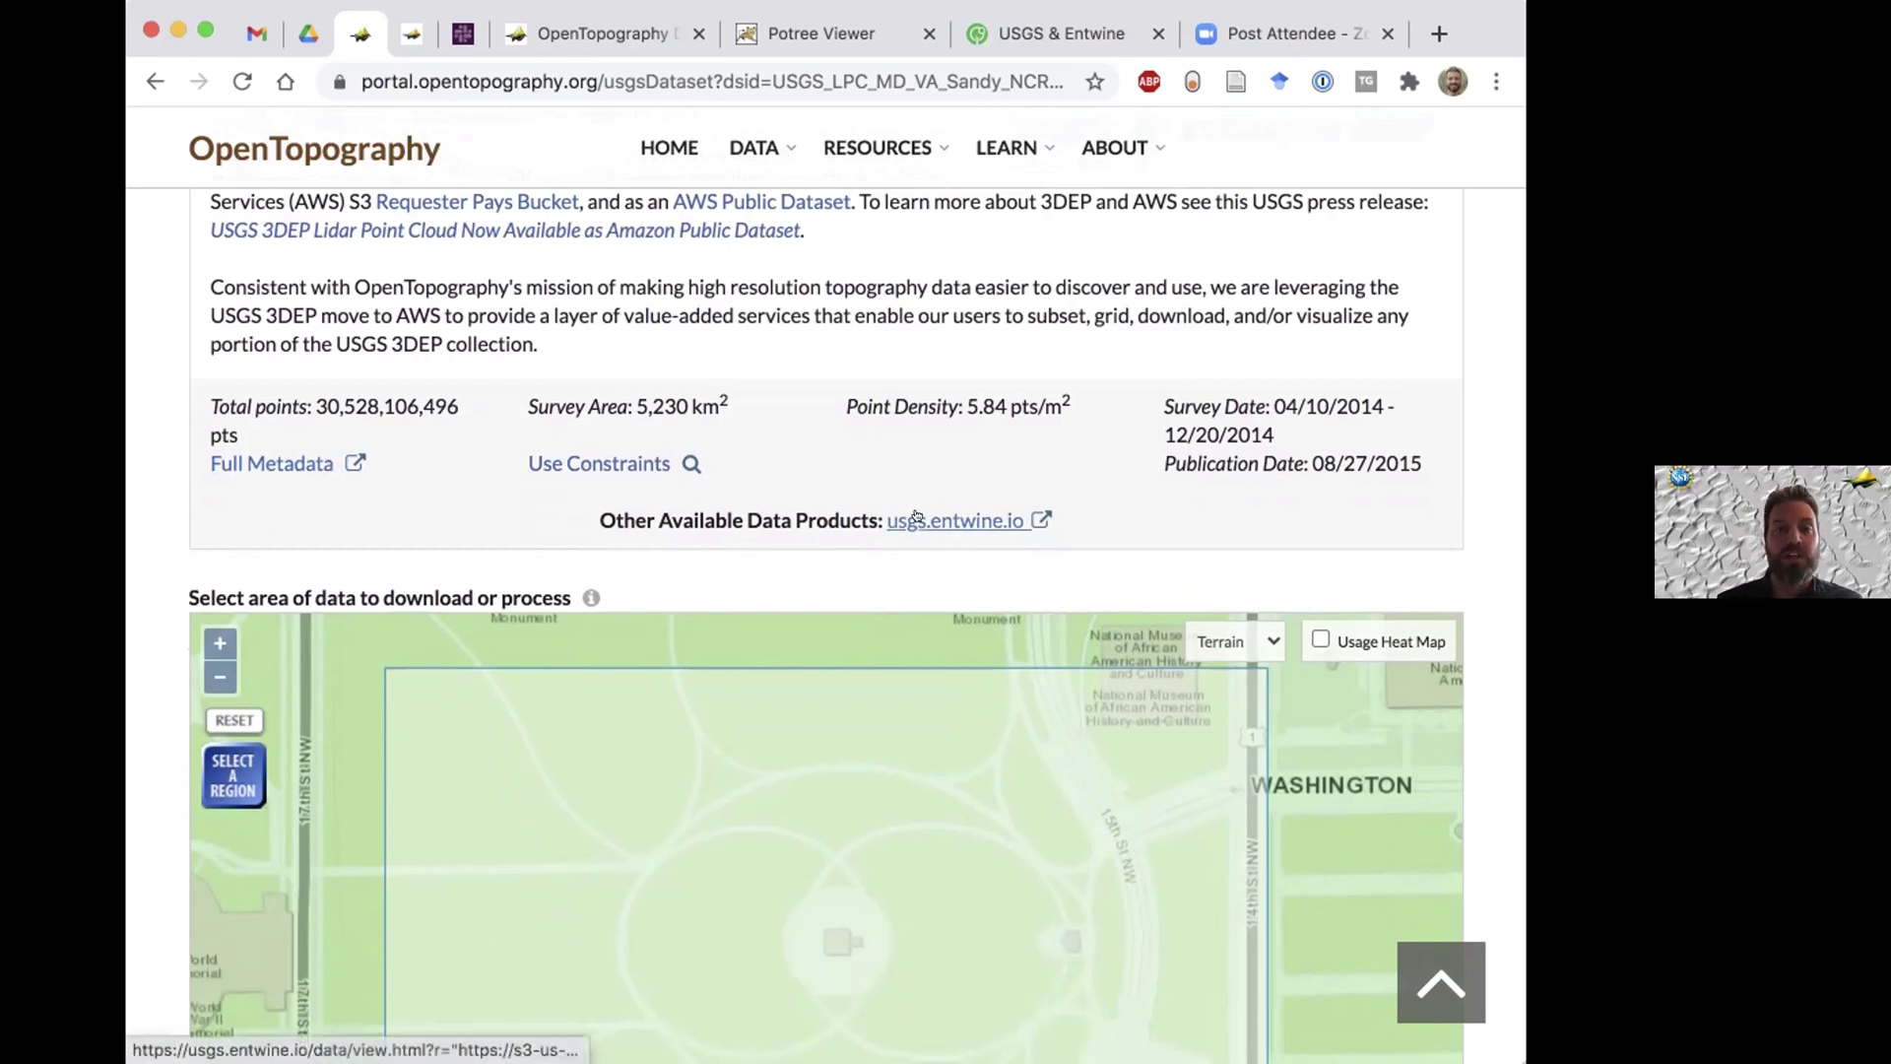
pyautogui.click(1027, 33)
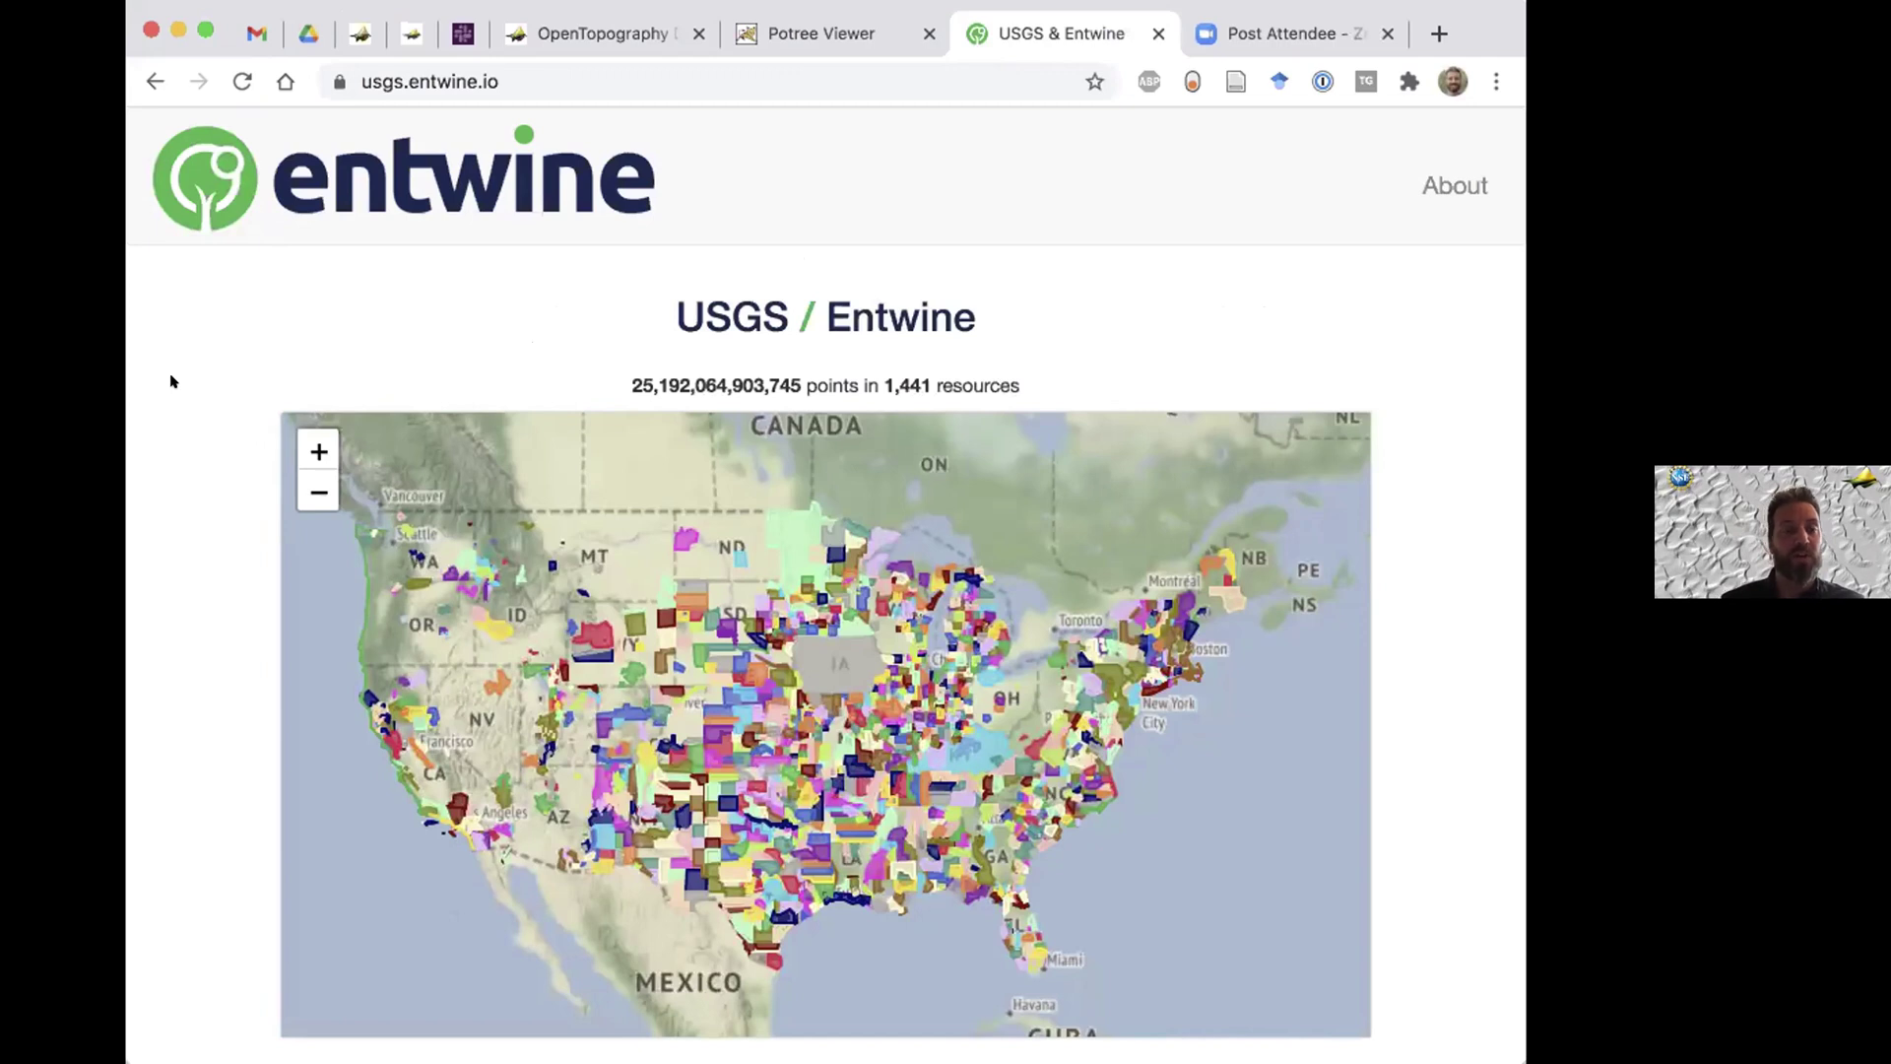
pyautogui.scroll(-2, 171, 381)
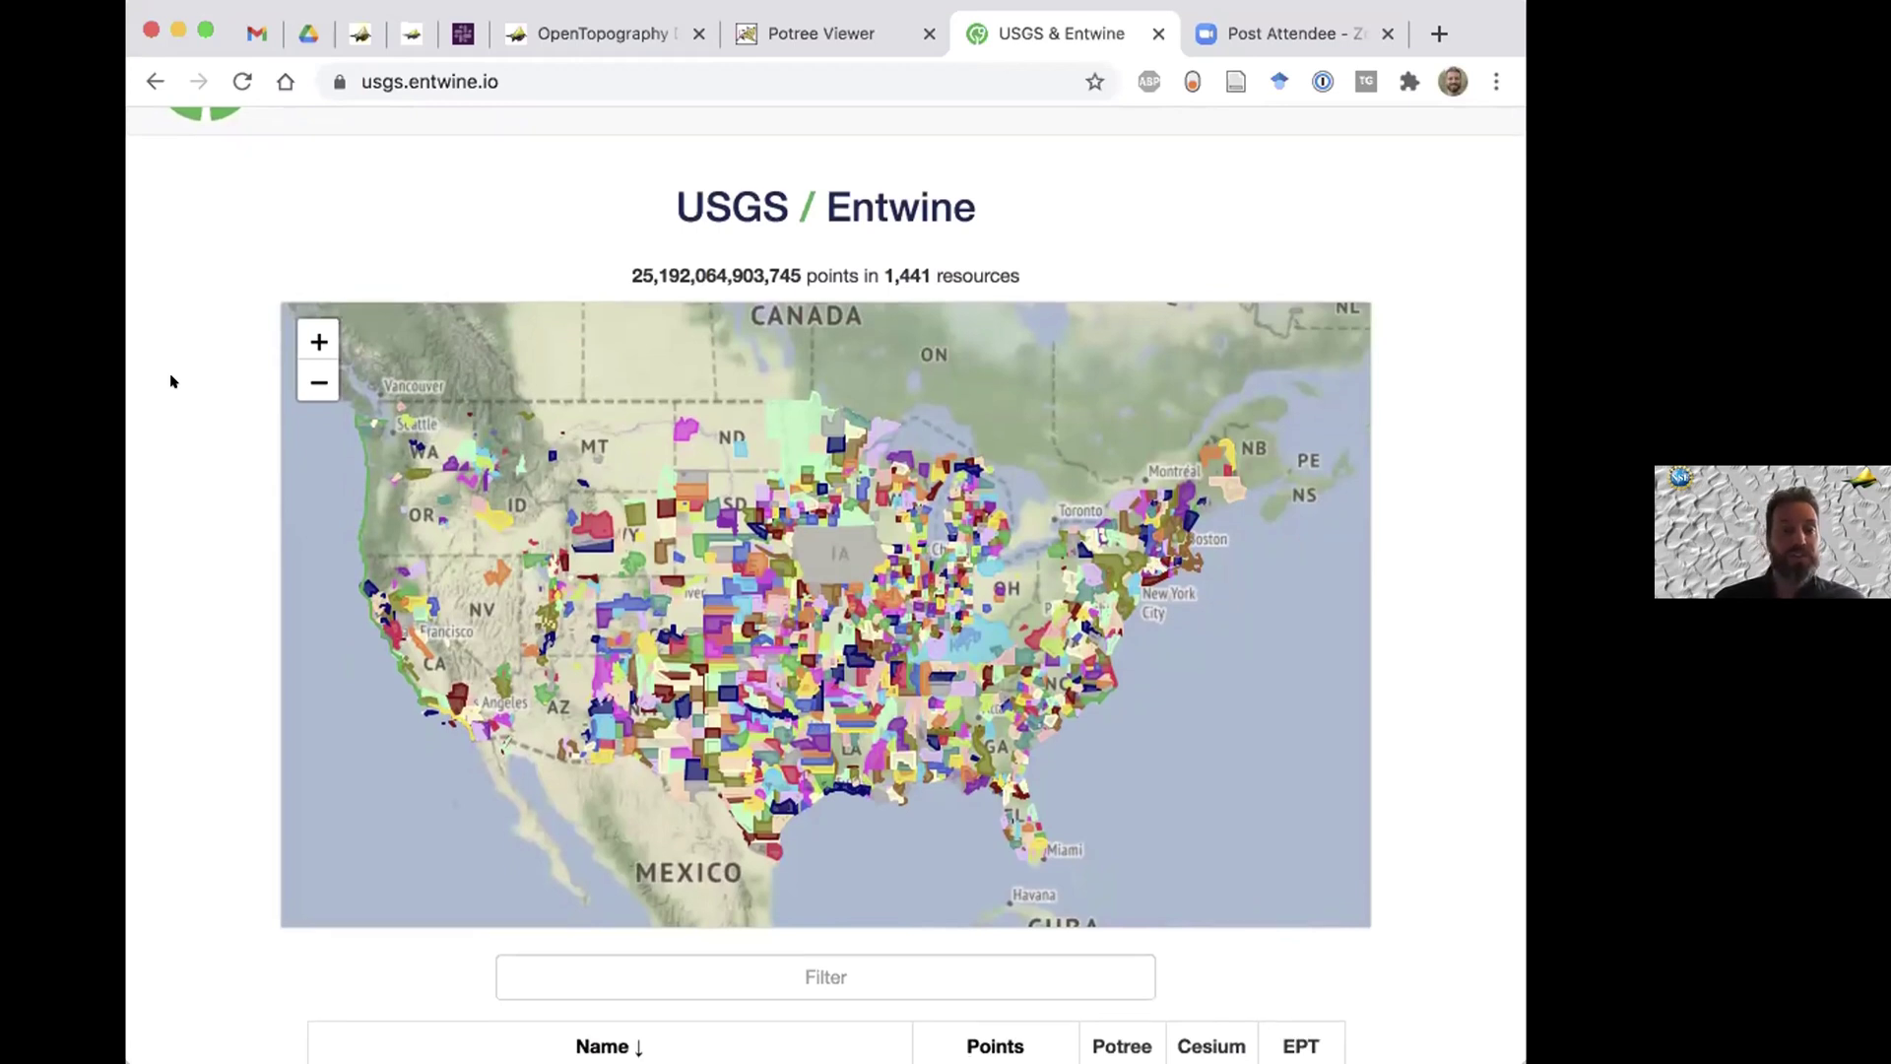
pyautogui.scroll(-1, 170, 381)
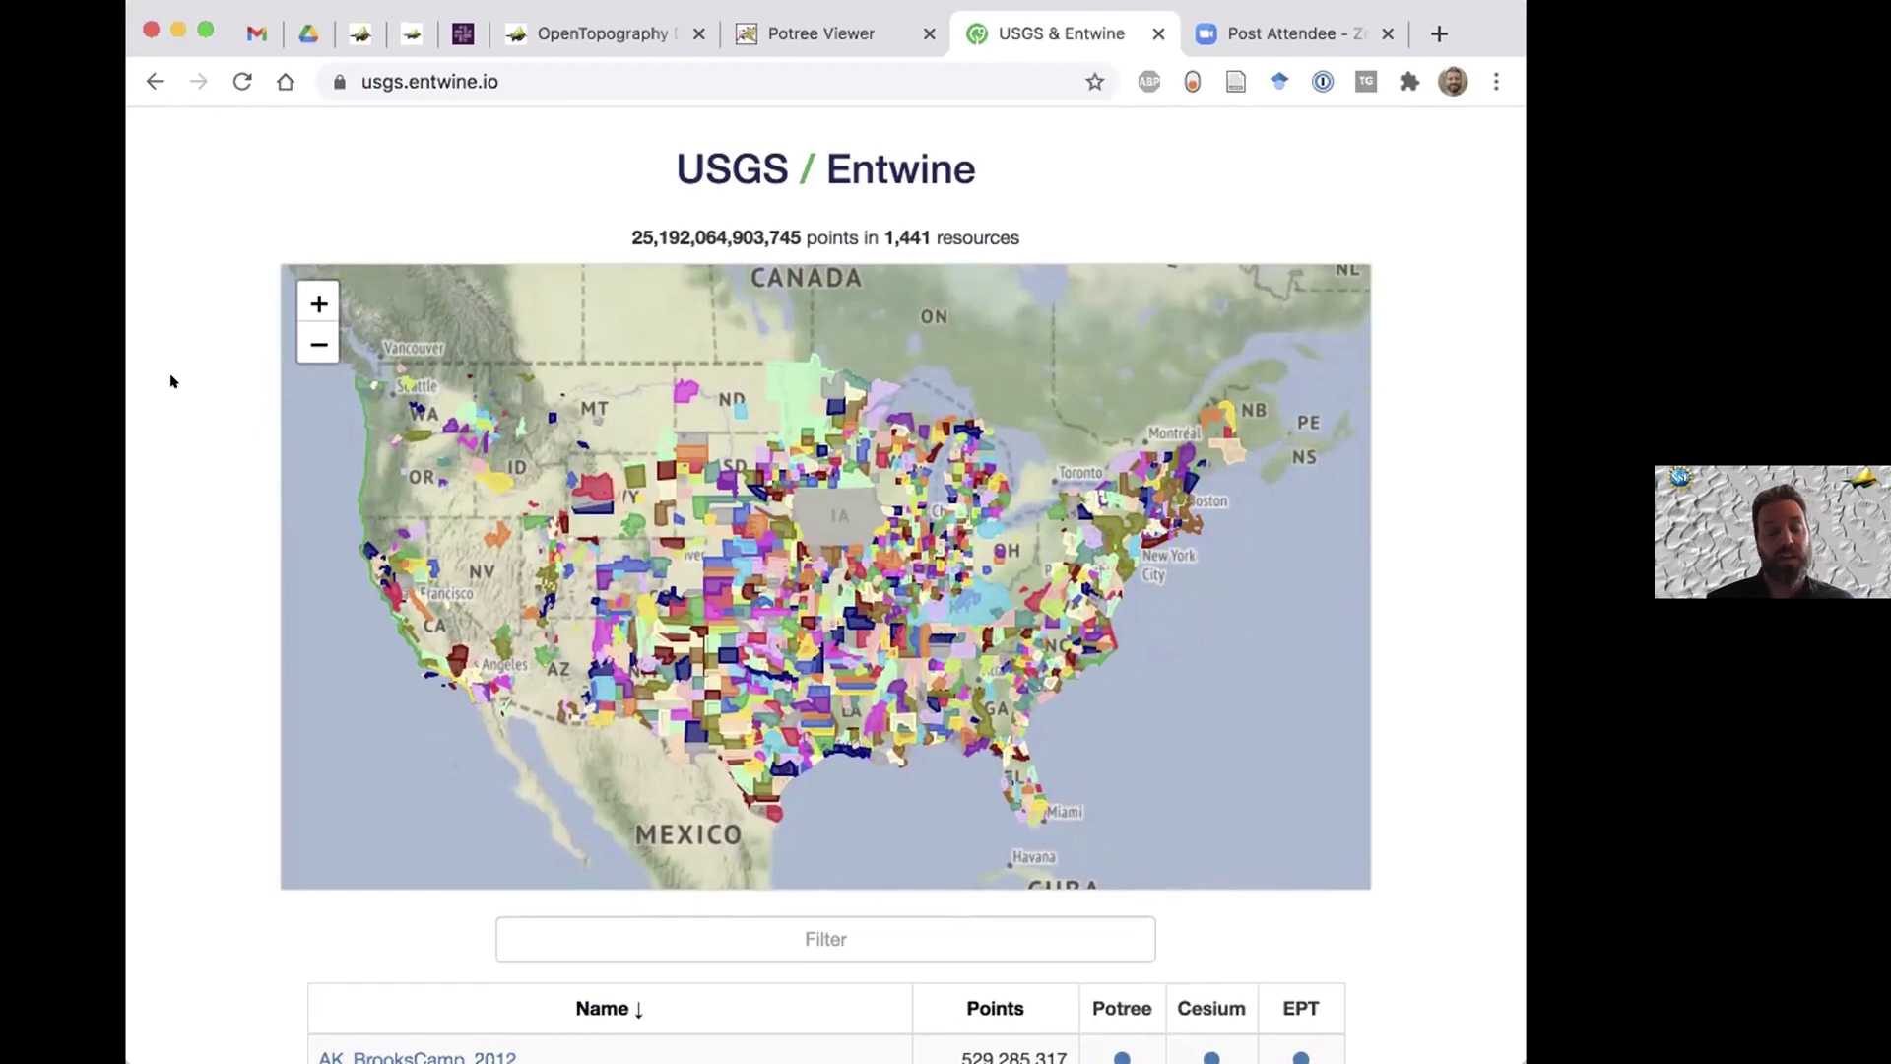
pyautogui.scroll(-5, 171, 381)
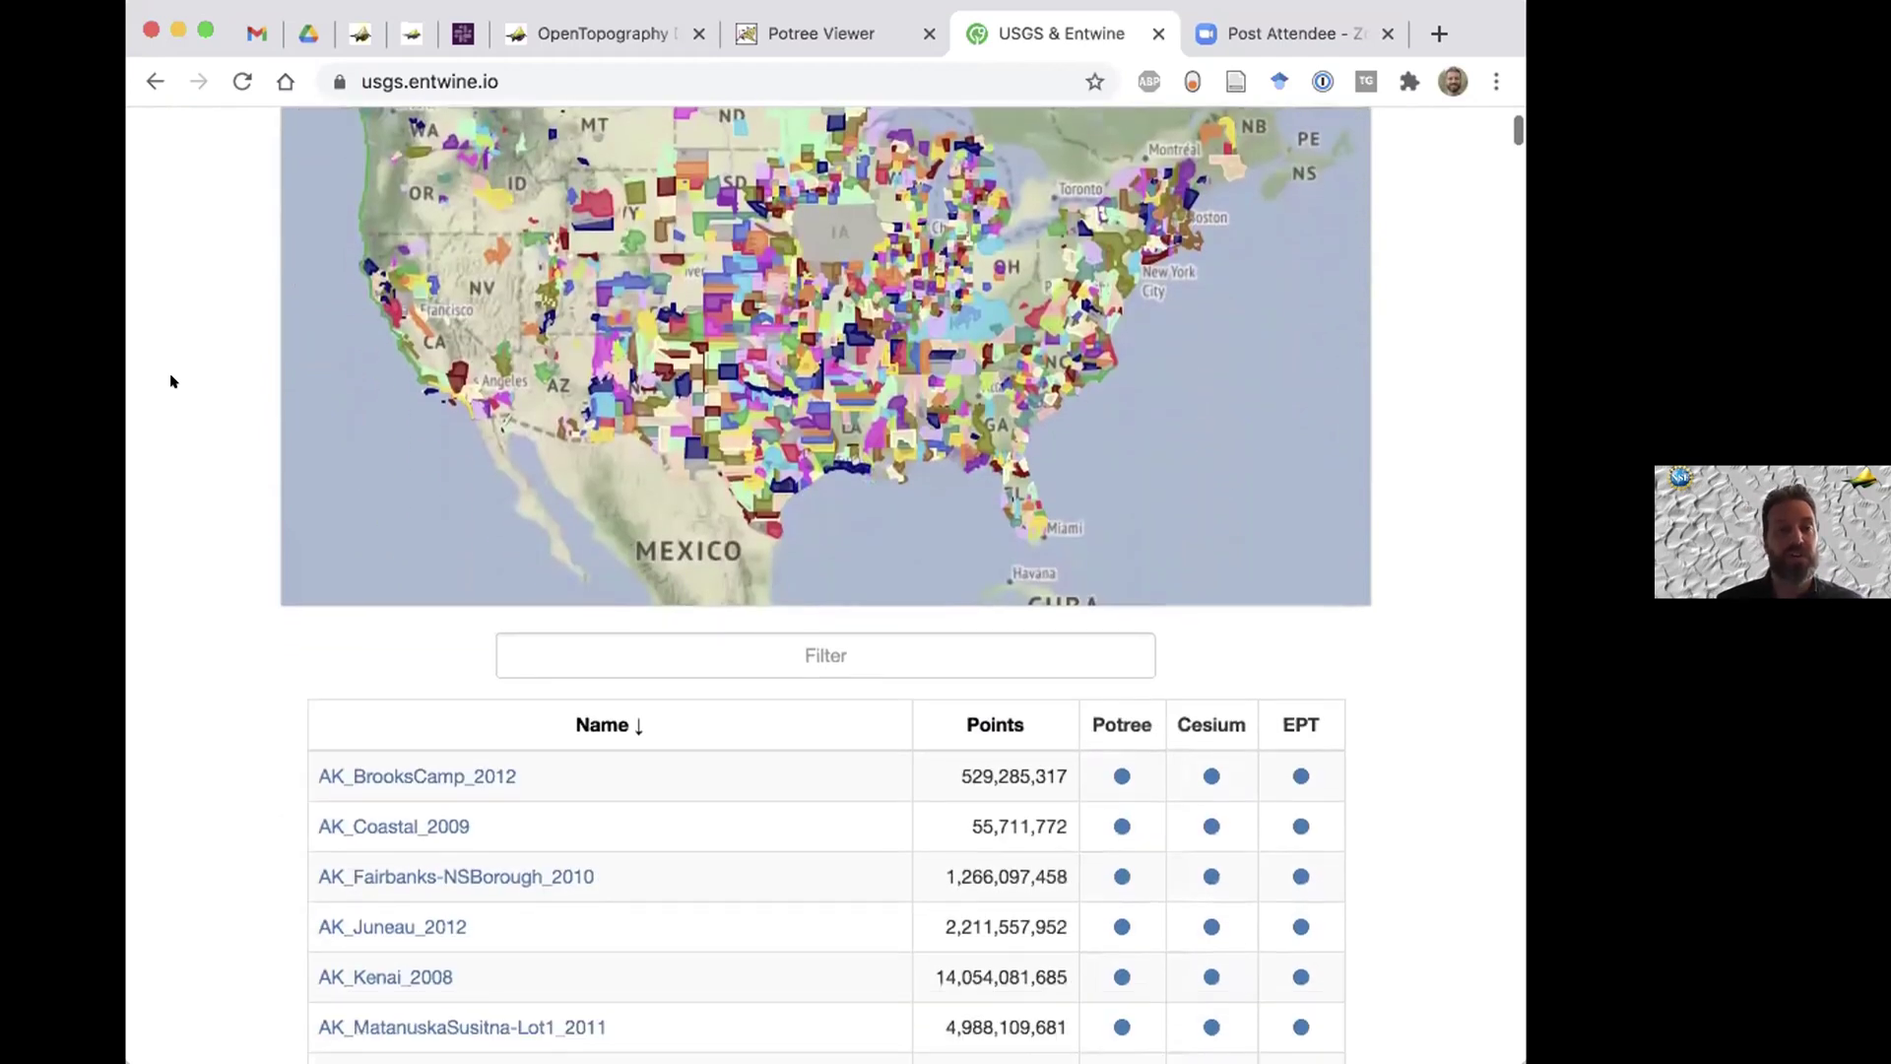
pyautogui.scroll(1, 170, 381)
pyautogui.scroll(-3, 170, 381)
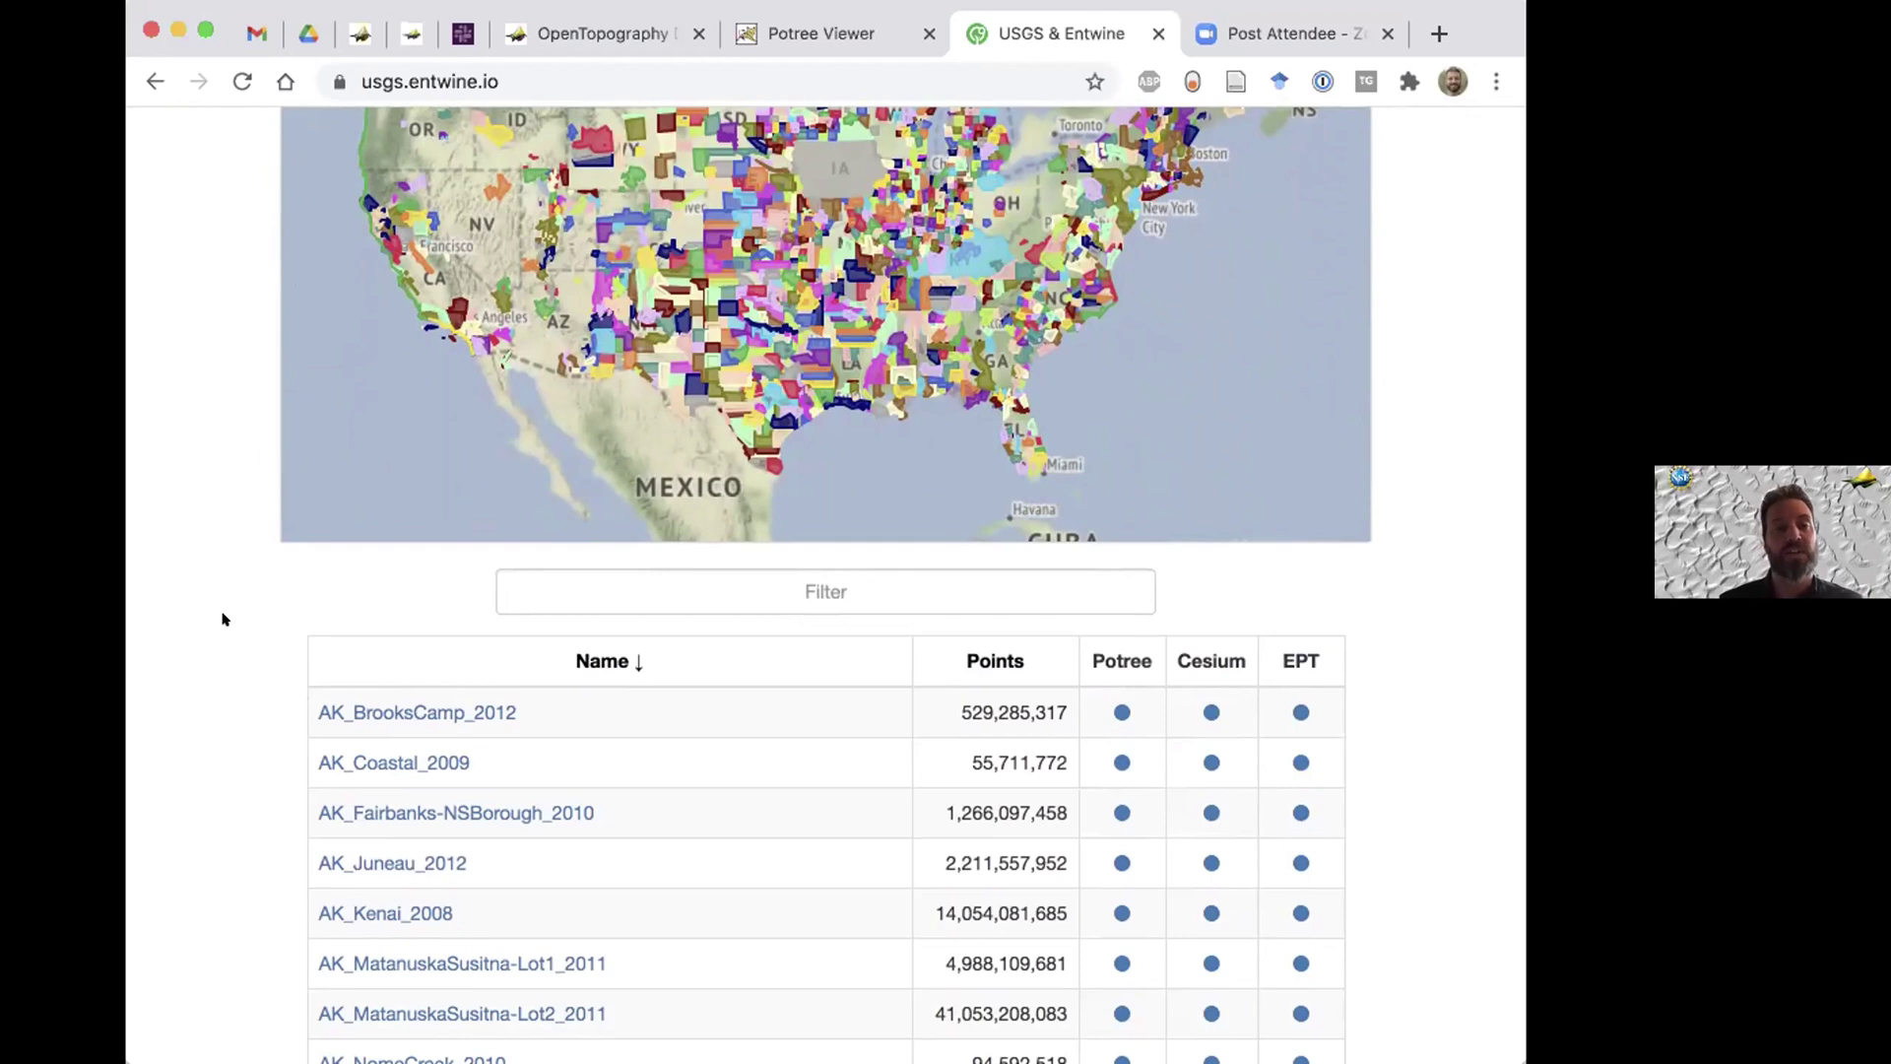
pyautogui.scroll(3, 224, 619)
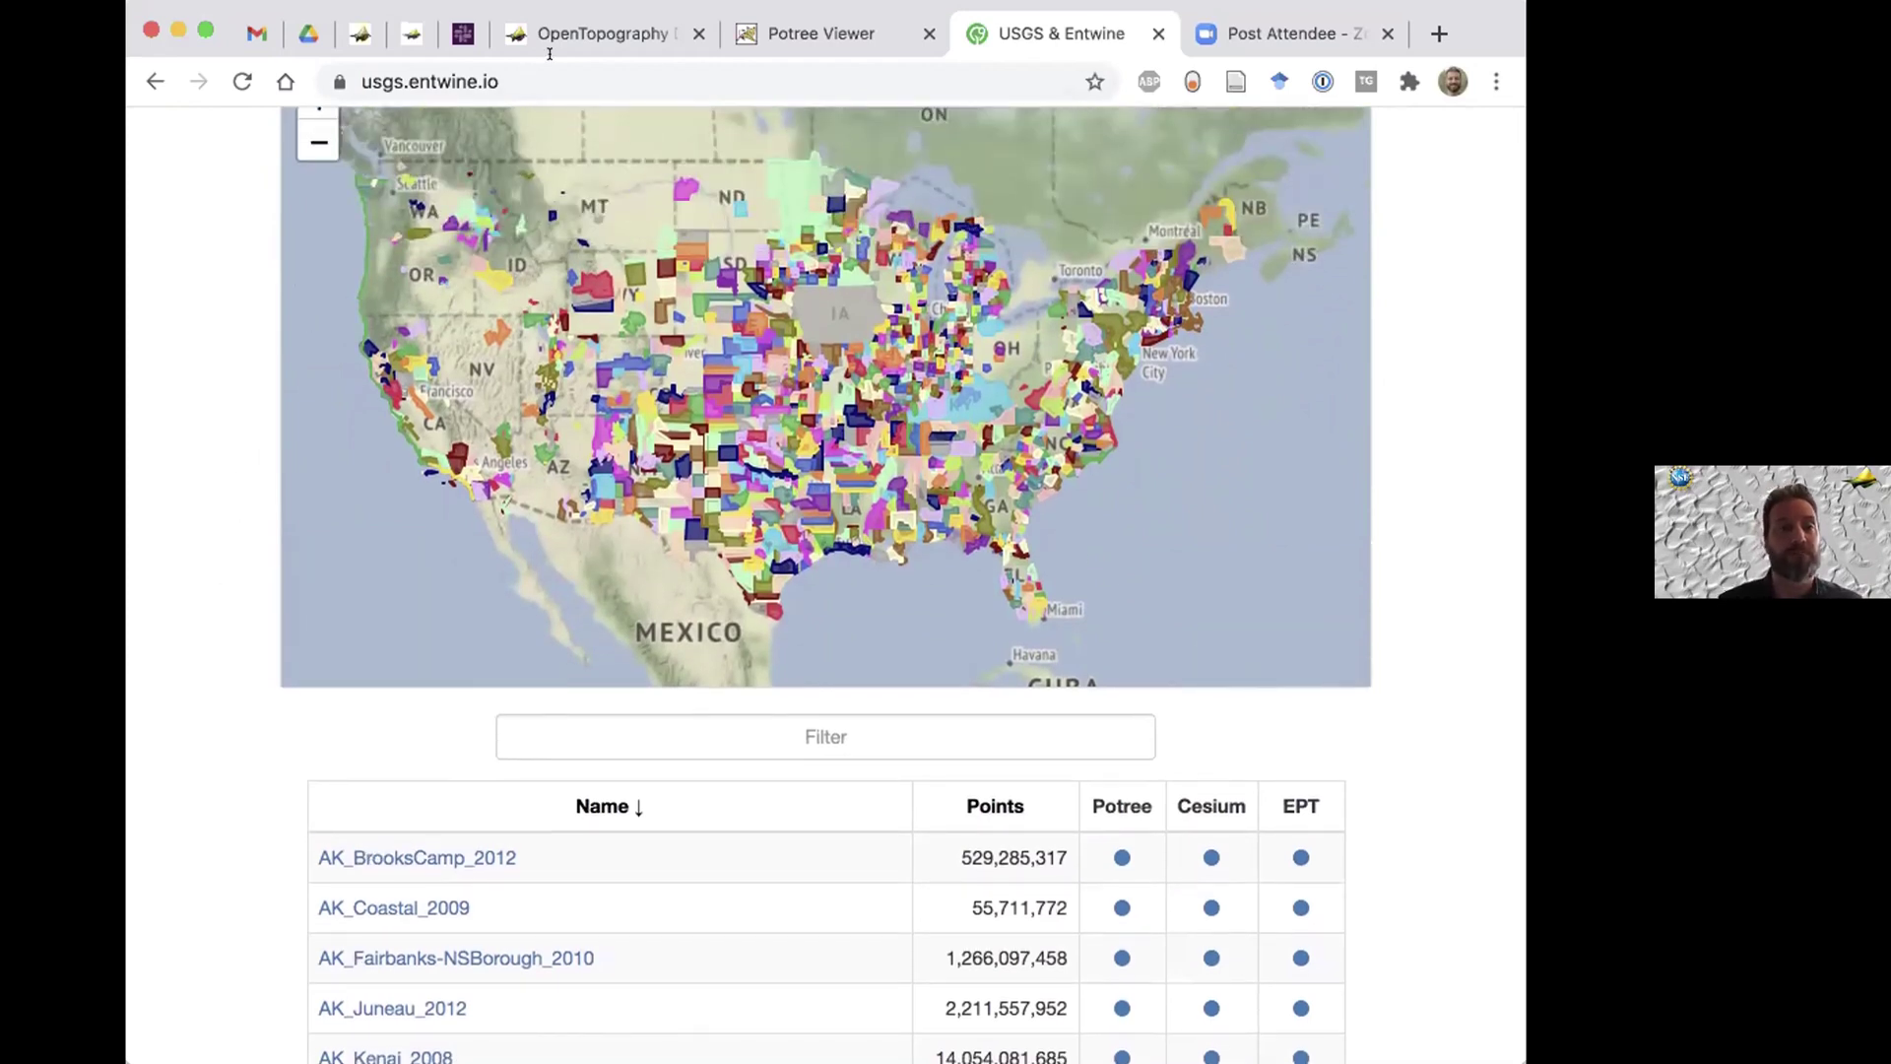
pyautogui.click(360, 34)
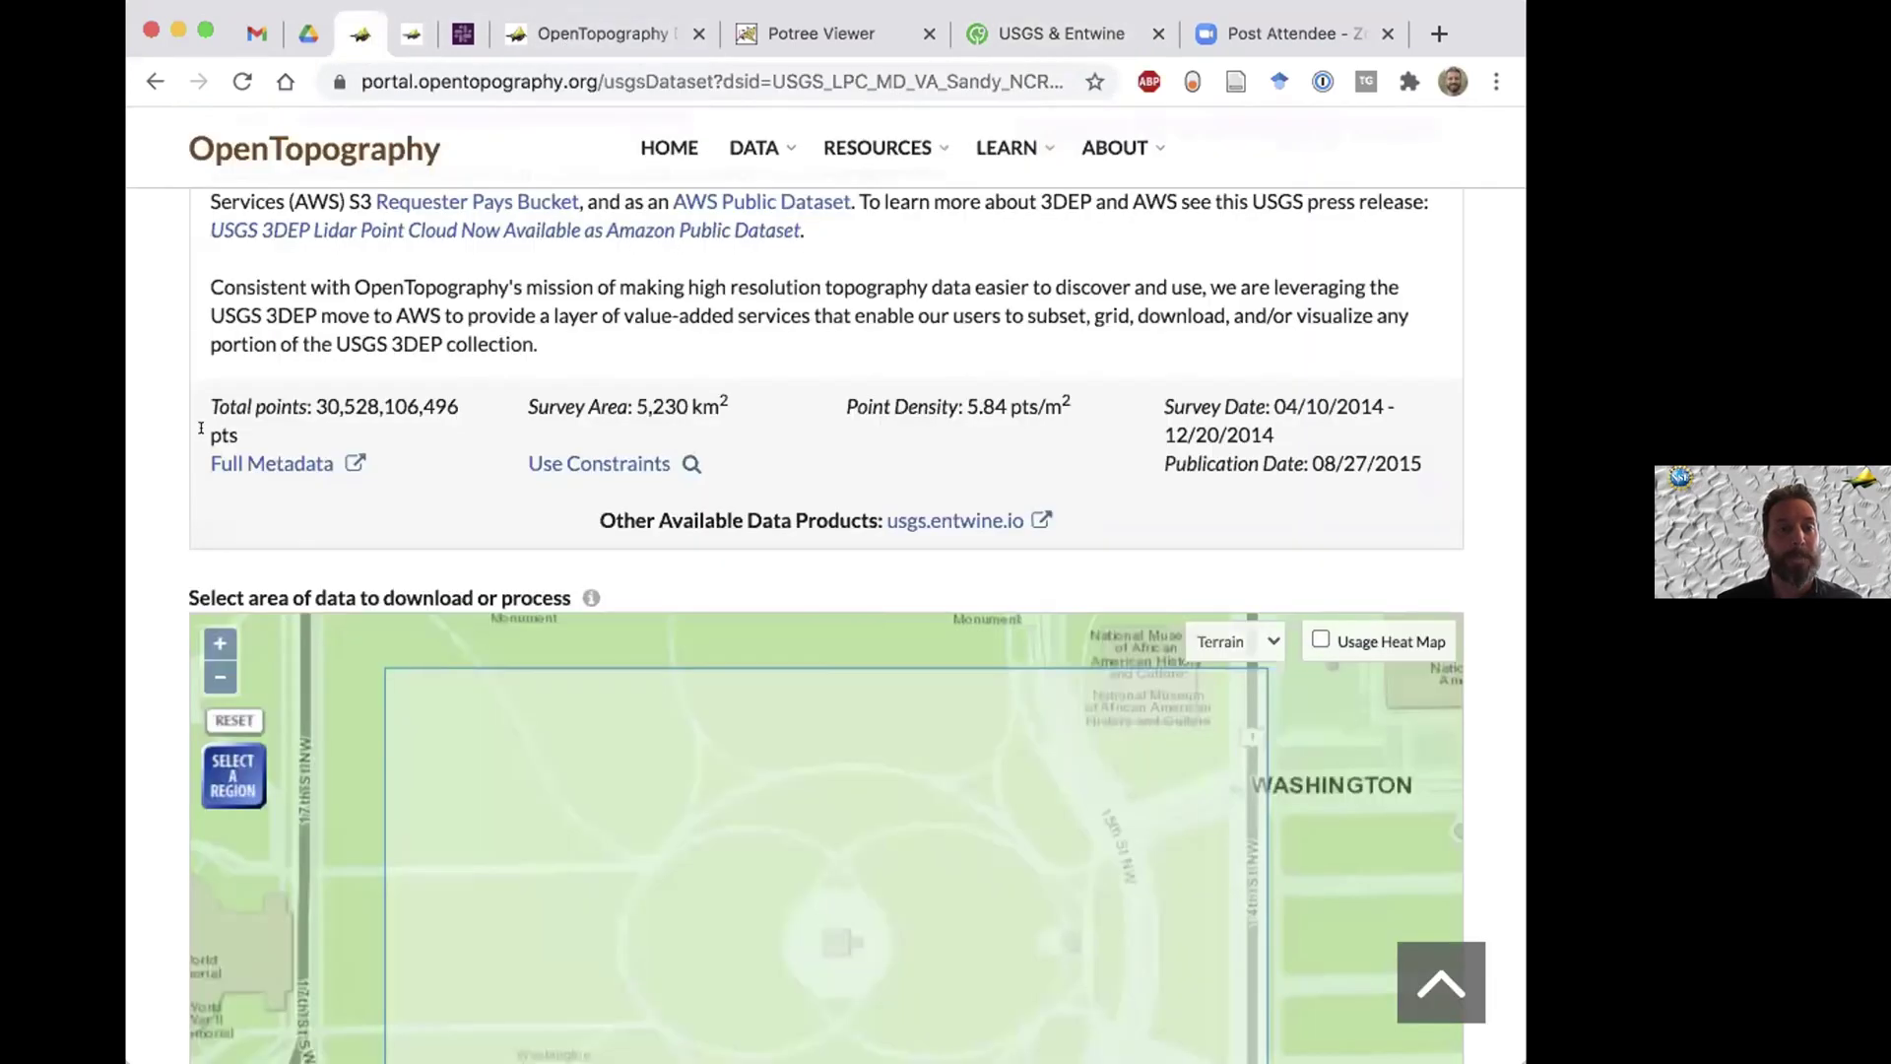
# Switch the selection map's basemap to Satellite imagery.
pyautogui.scroll(3, 158, 419)
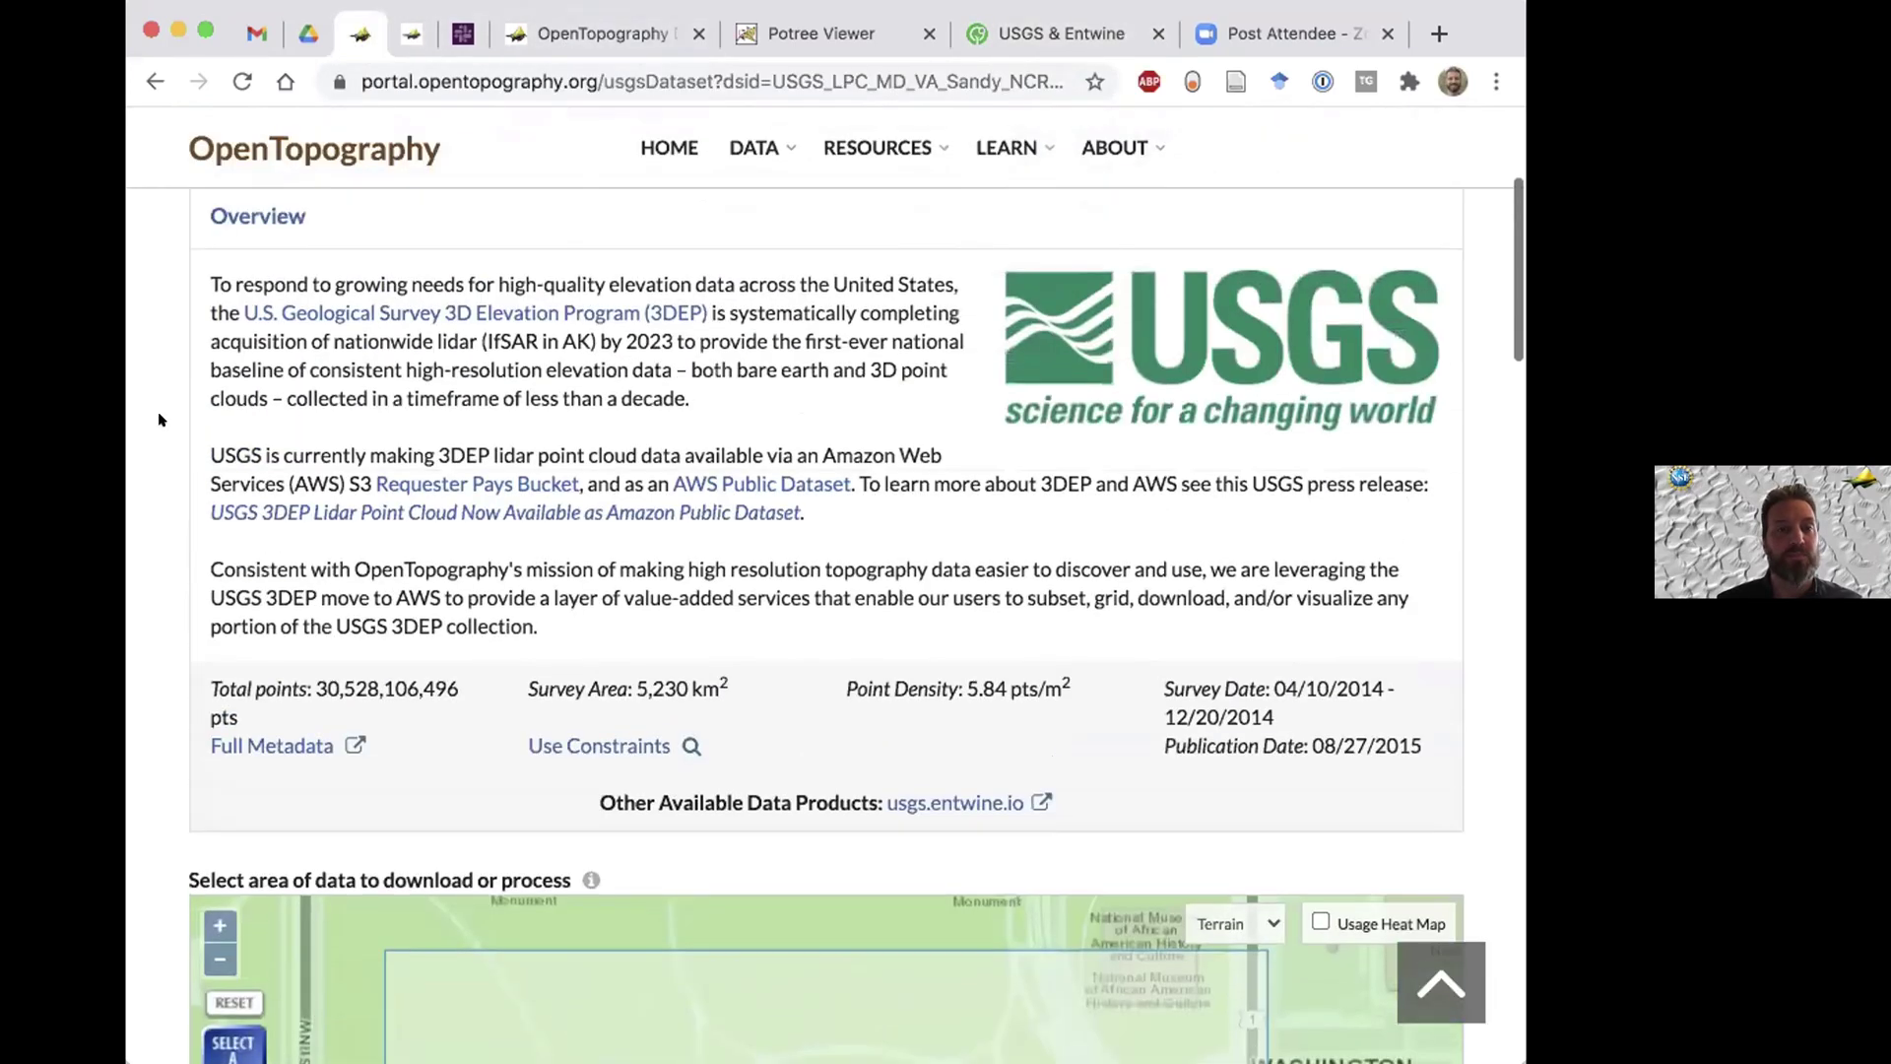
pyautogui.scroll(-3, 159, 420)
pyautogui.scroll(-4, 159, 419)
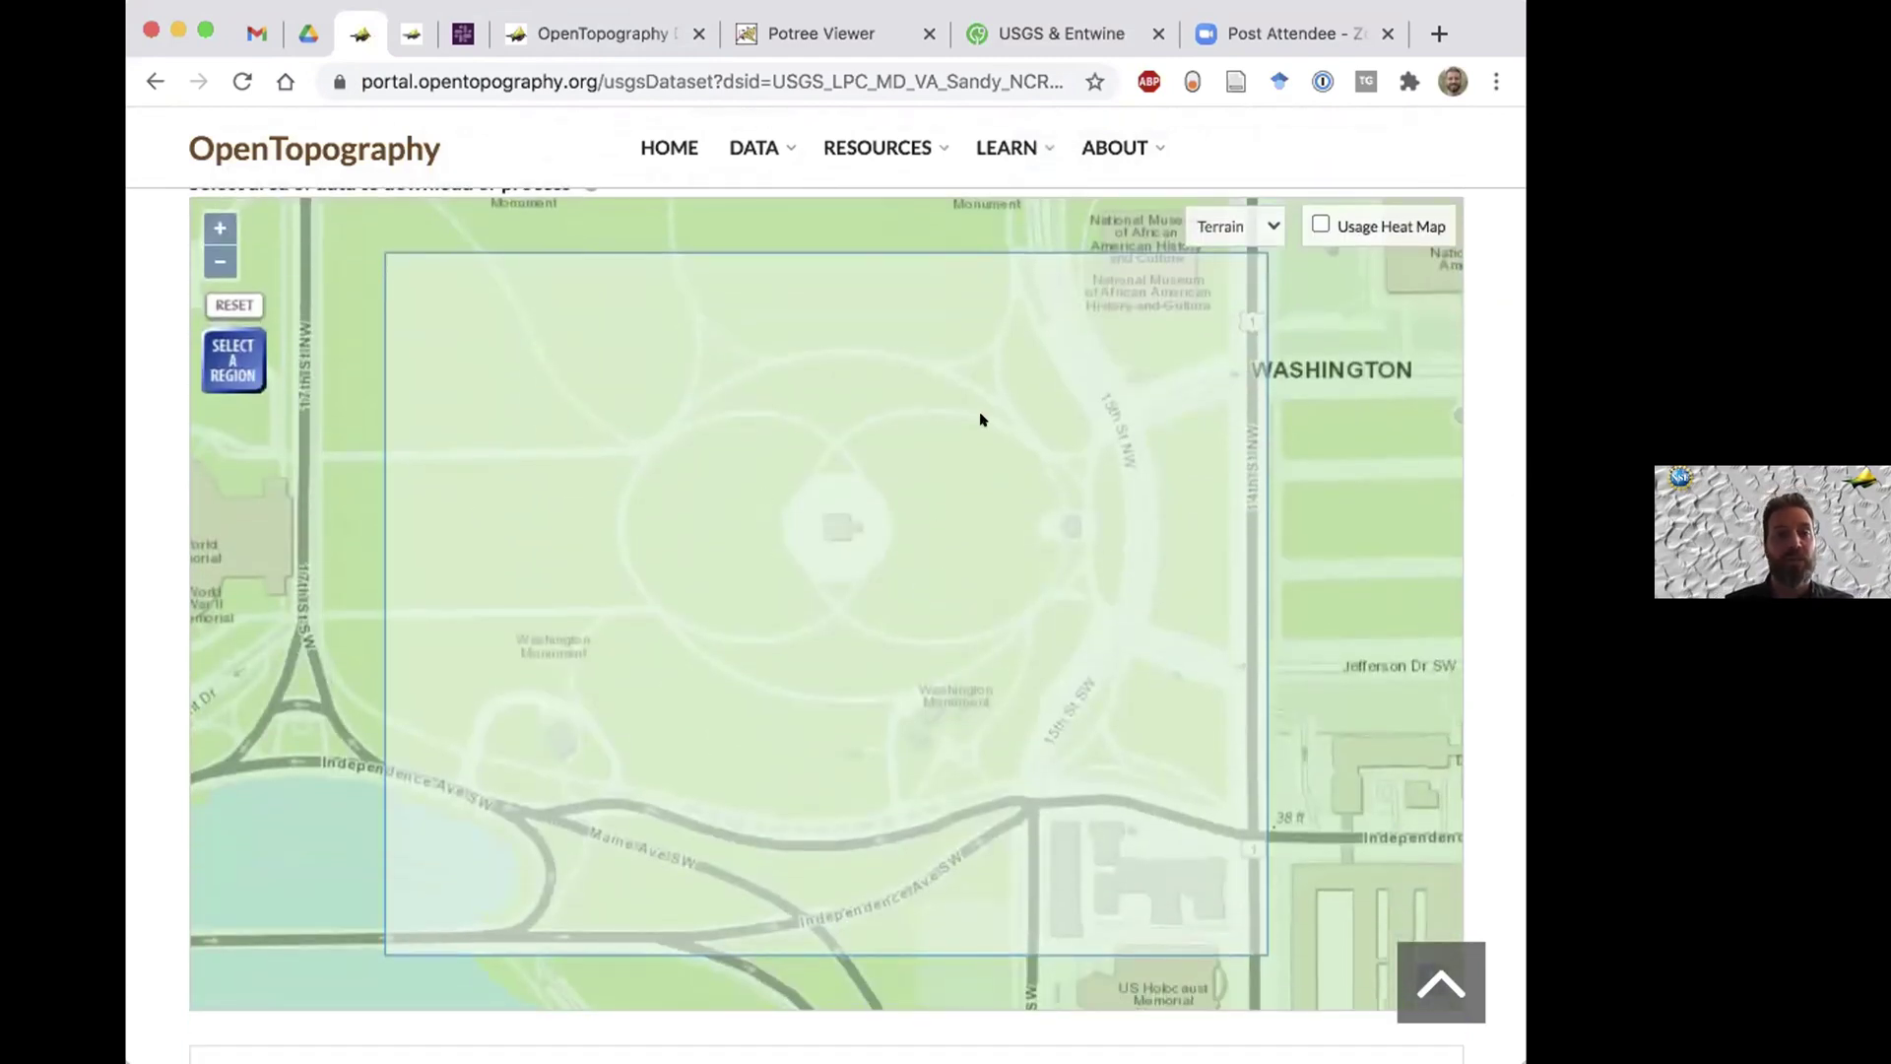
pyautogui.click(1253, 227)
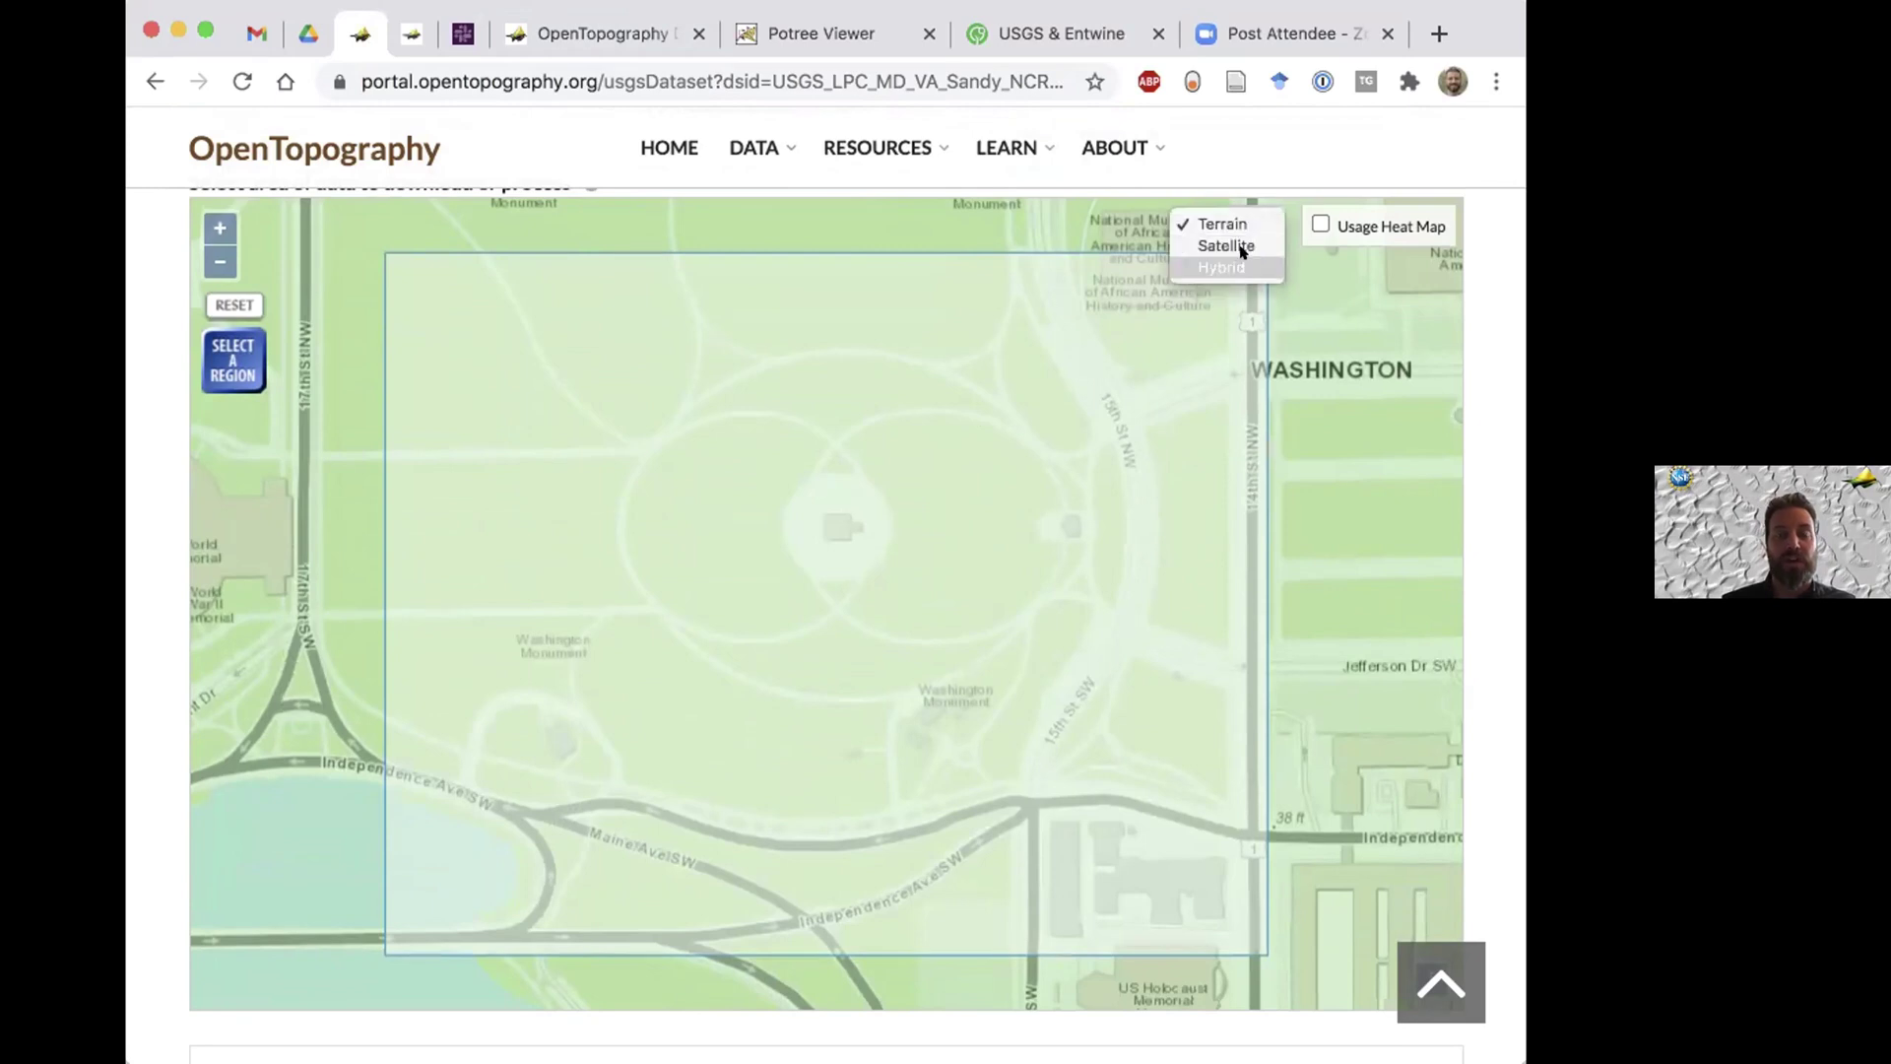
pyautogui.click(1236, 245)
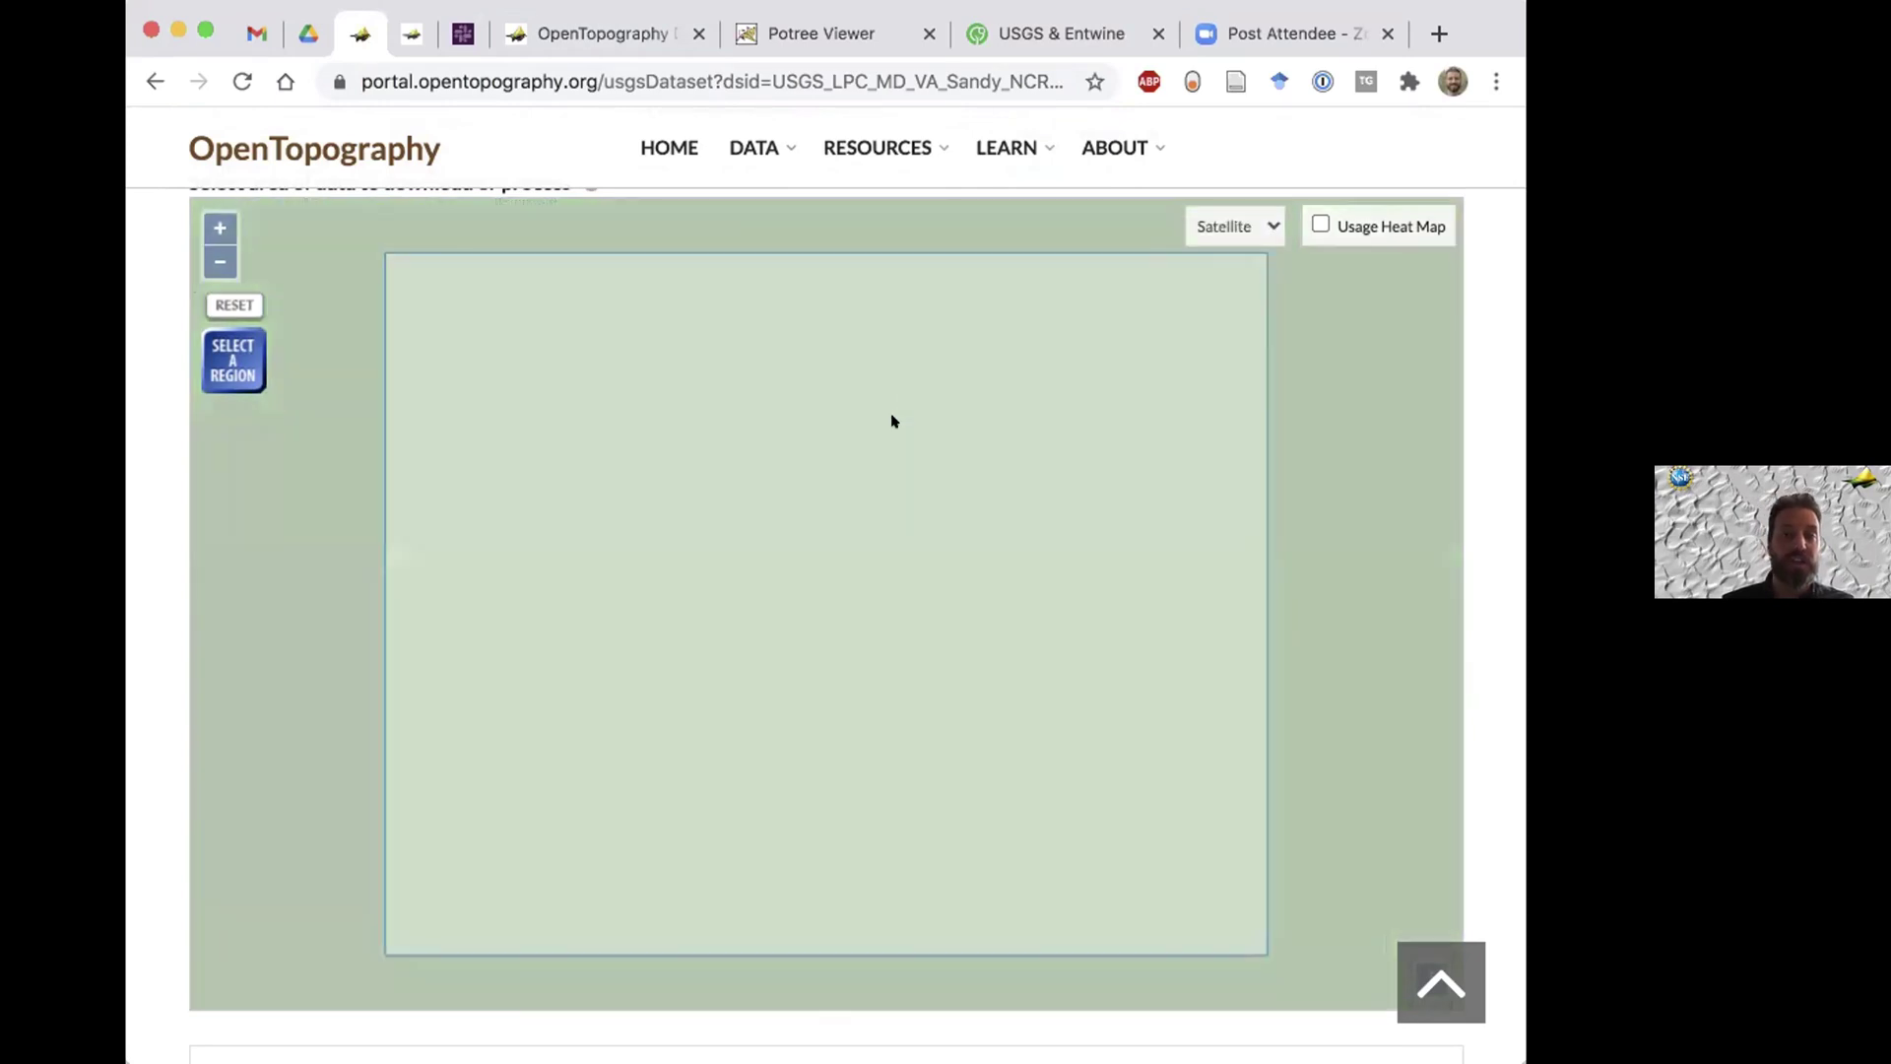
# Box the Washington Monument, then reset the map to the full Sandy NCR 2014 footprint.
pyautogui.click(222, 344)
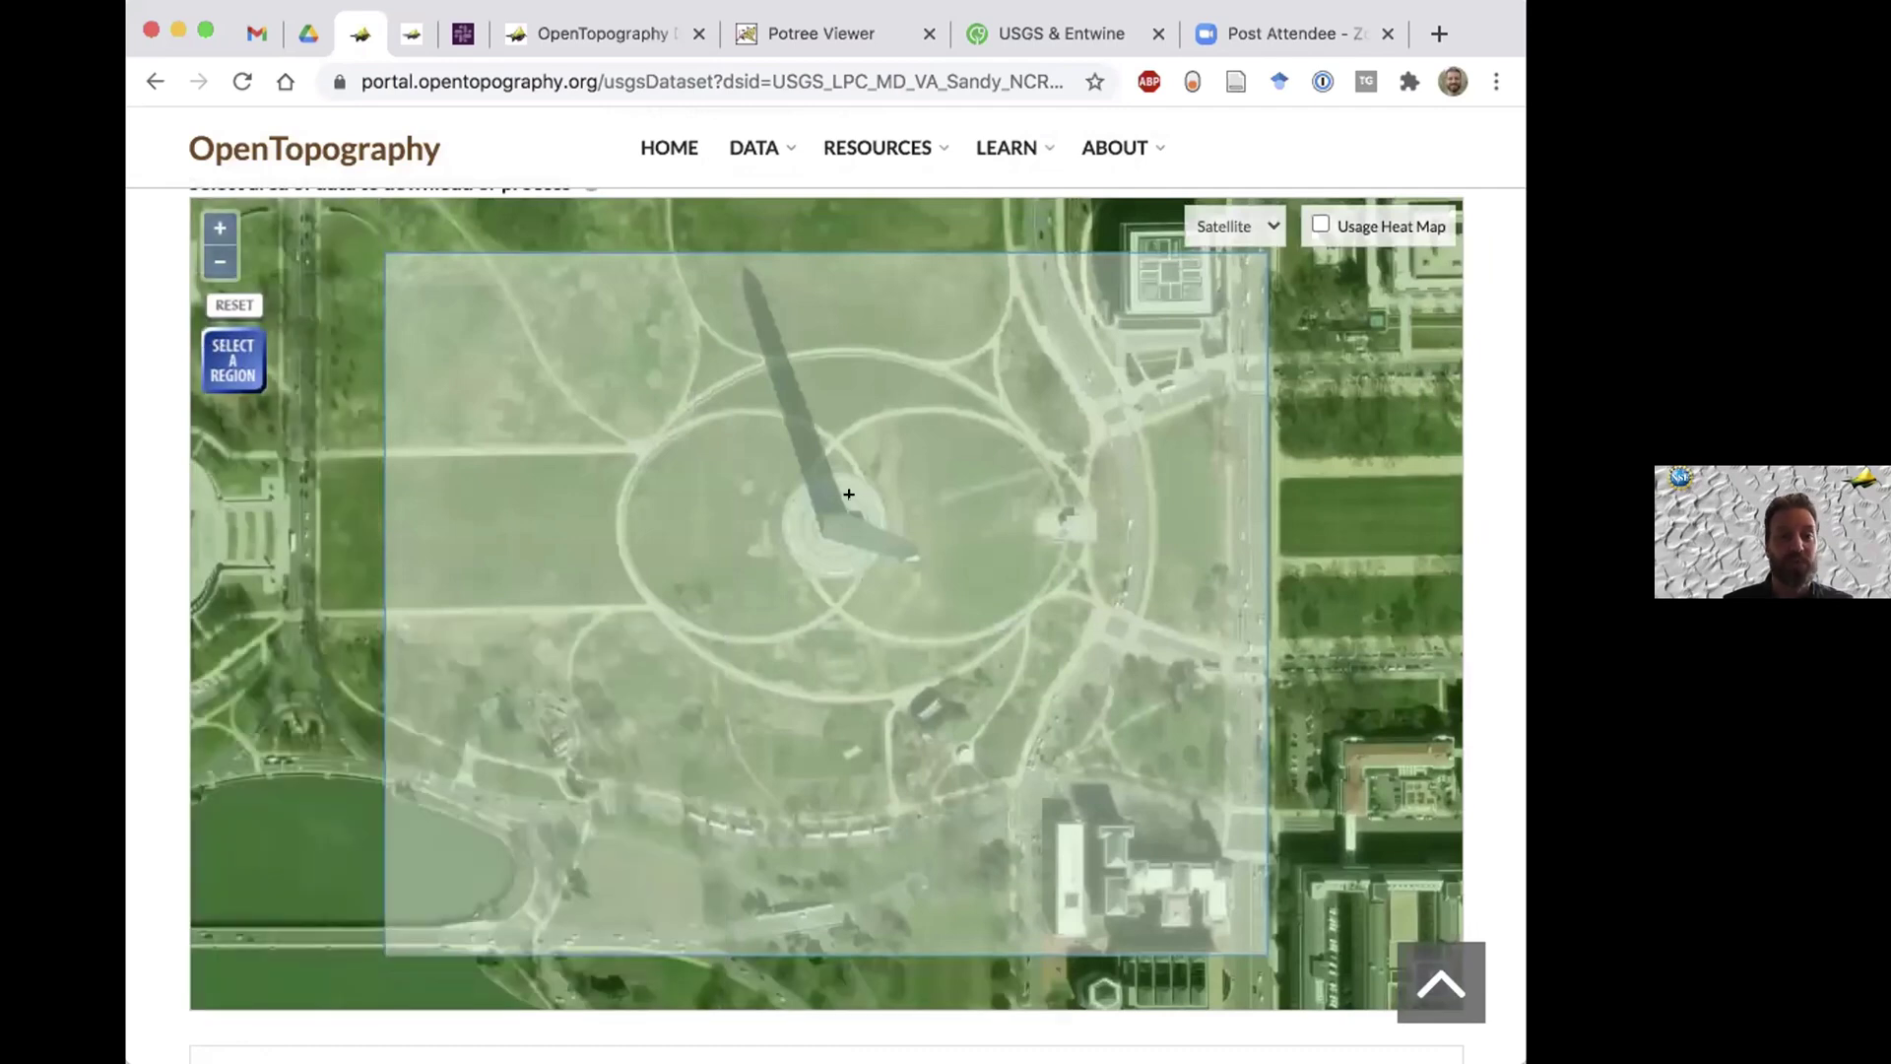
pyautogui.moveTo(746, 453); pyautogui.dragTo(915, 594)
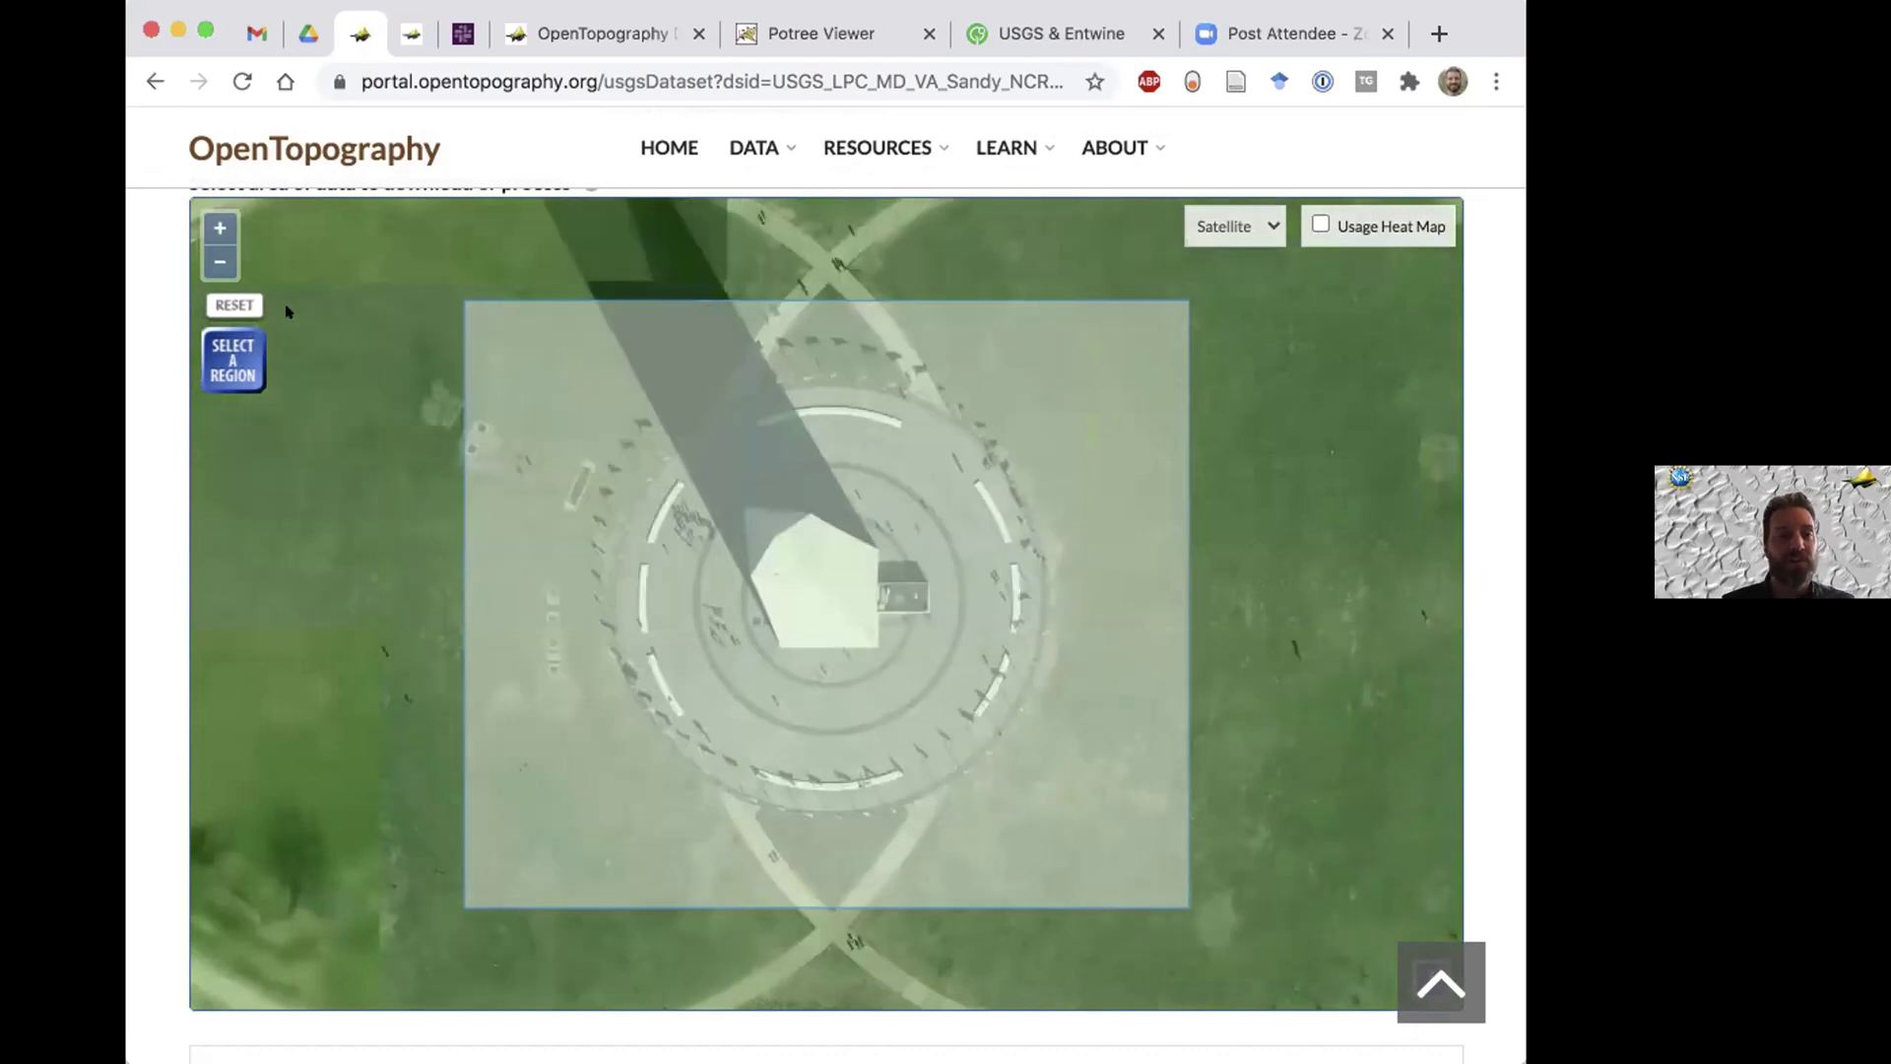
pyautogui.click(230, 302)
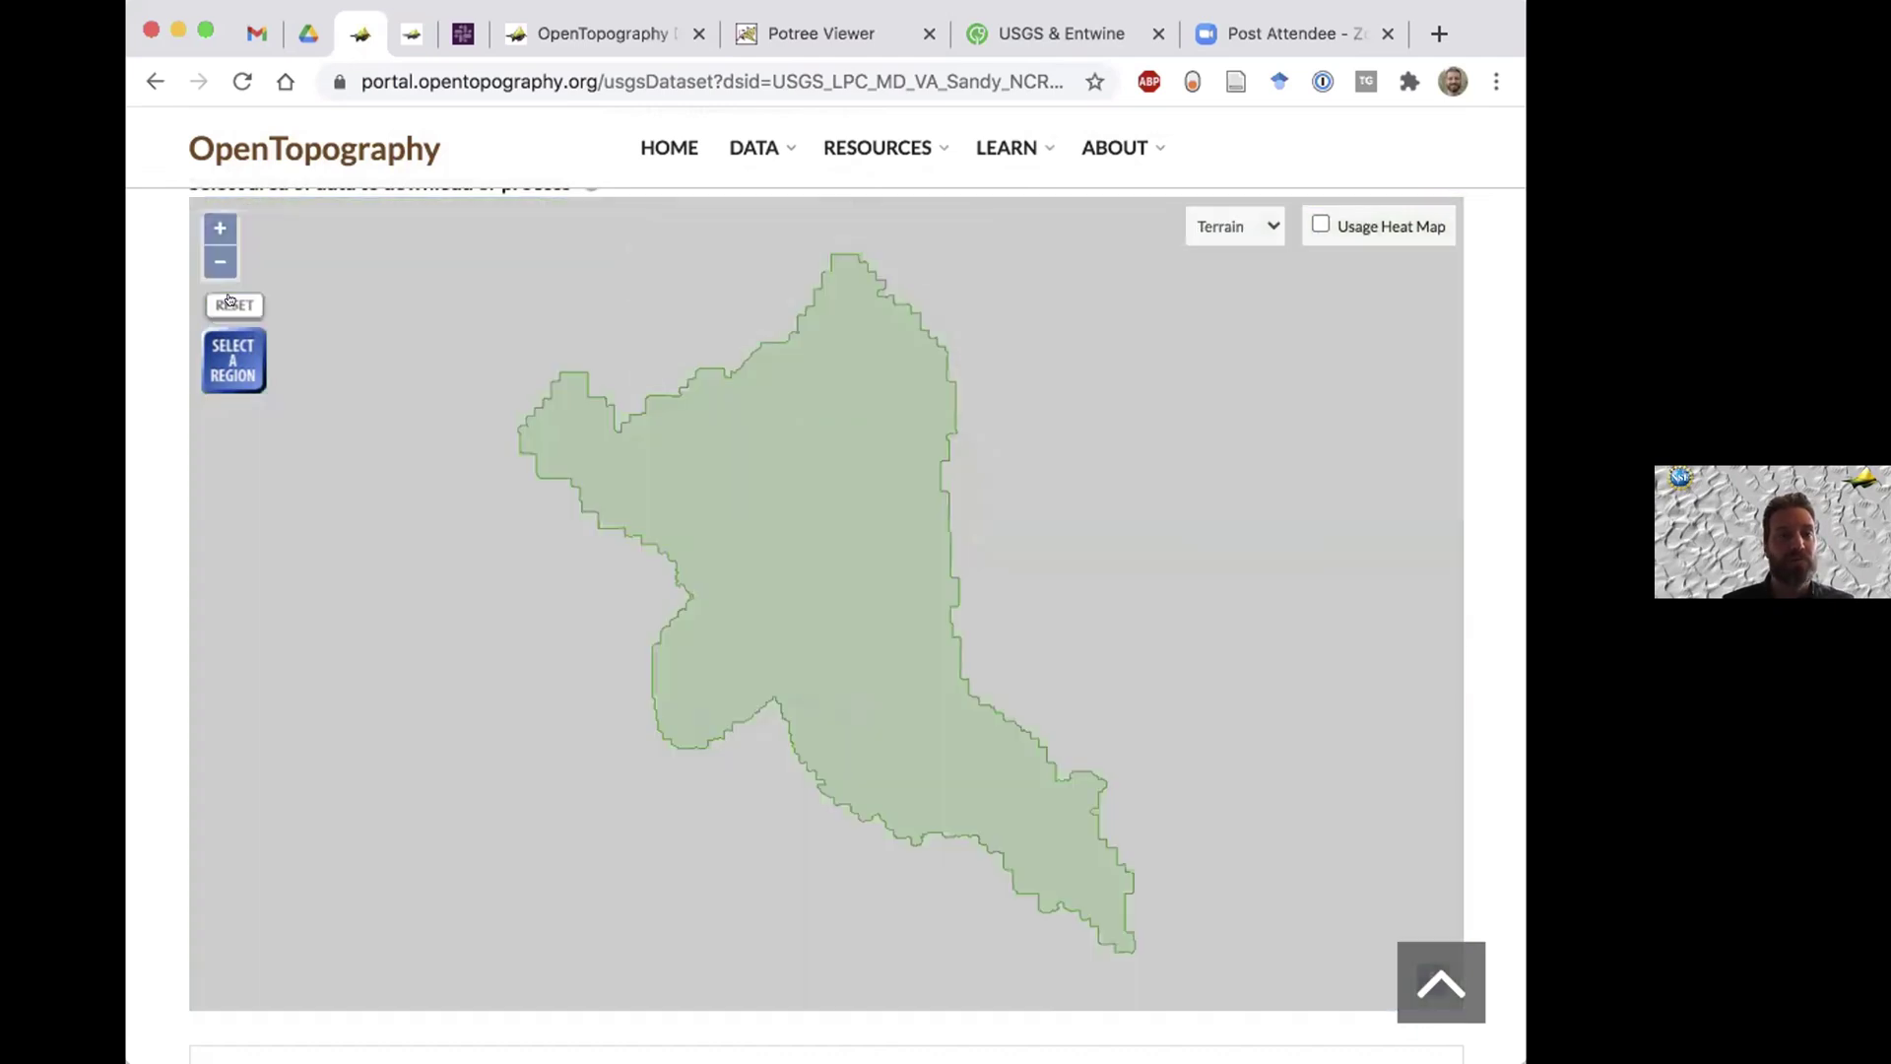
# Overlay the Usage Heat Map and zoom in on its red hotspot at the Washington Monument.
pyautogui.click(1319, 224)
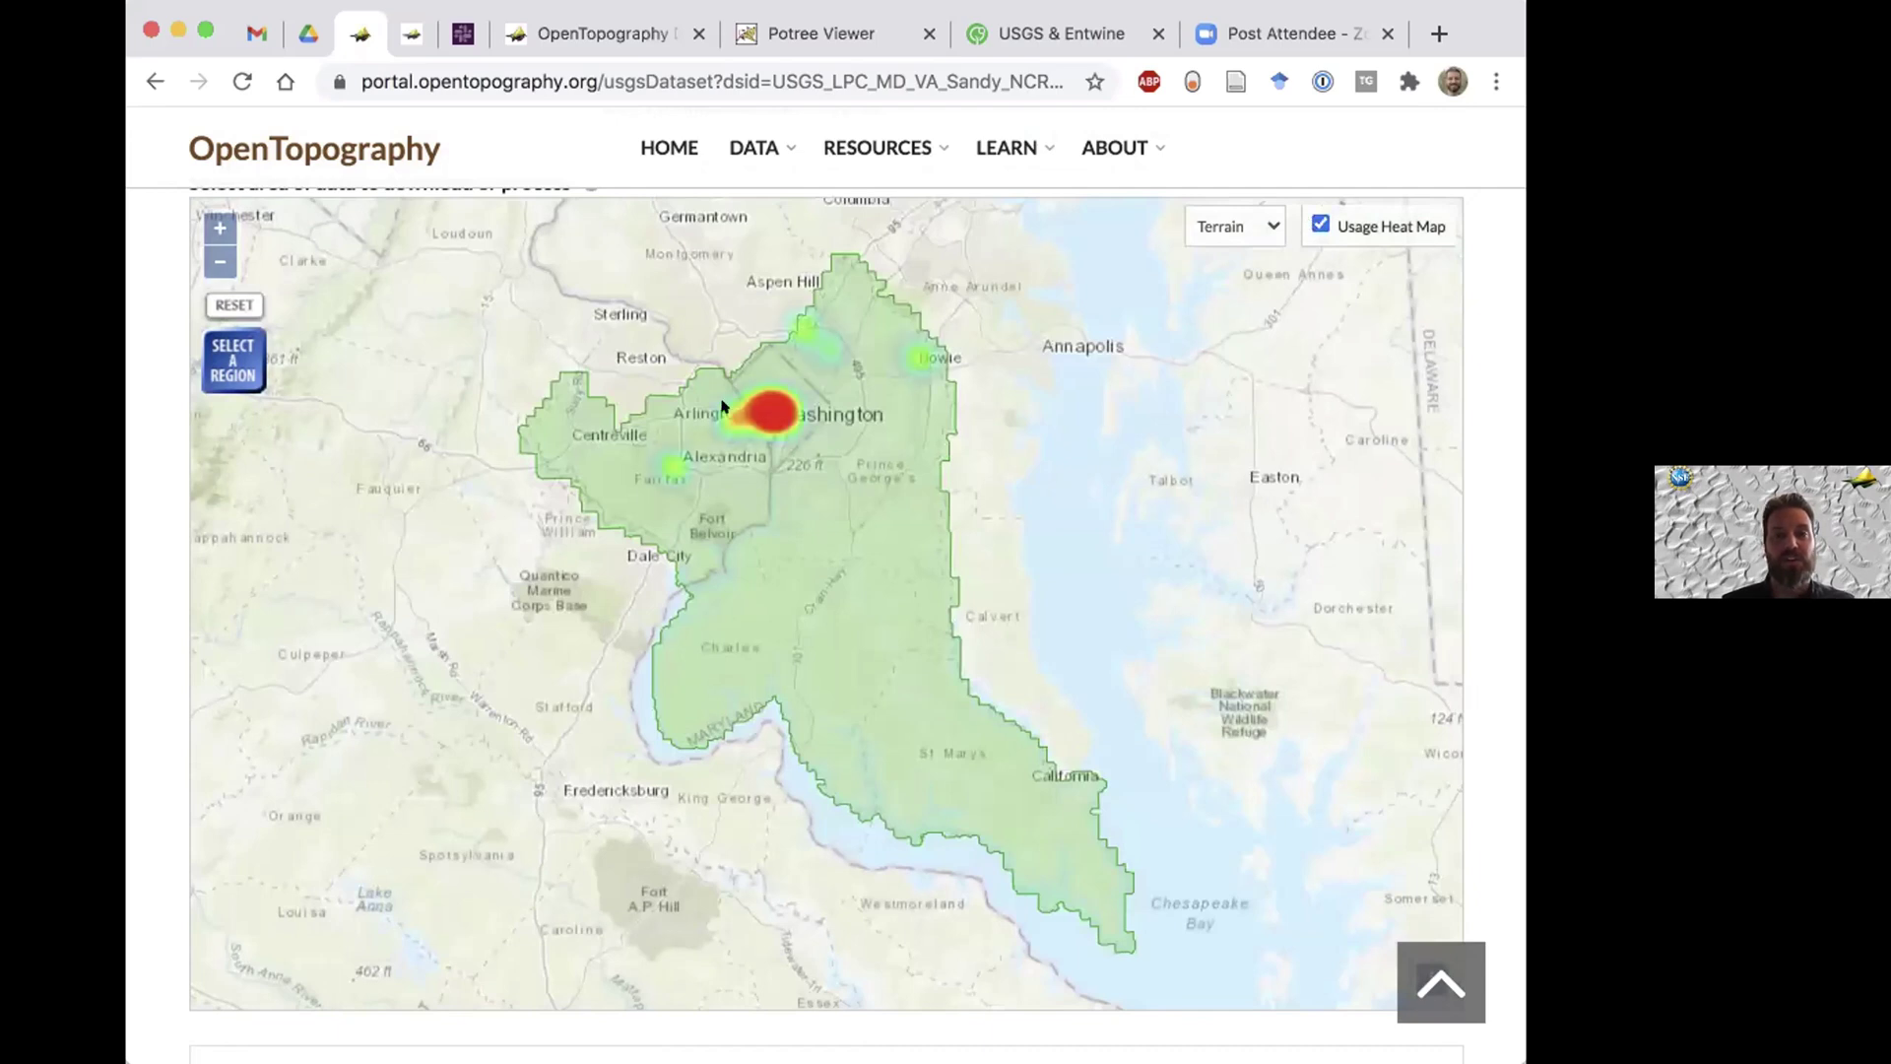
pyautogui.scroll(2, 722, 404)
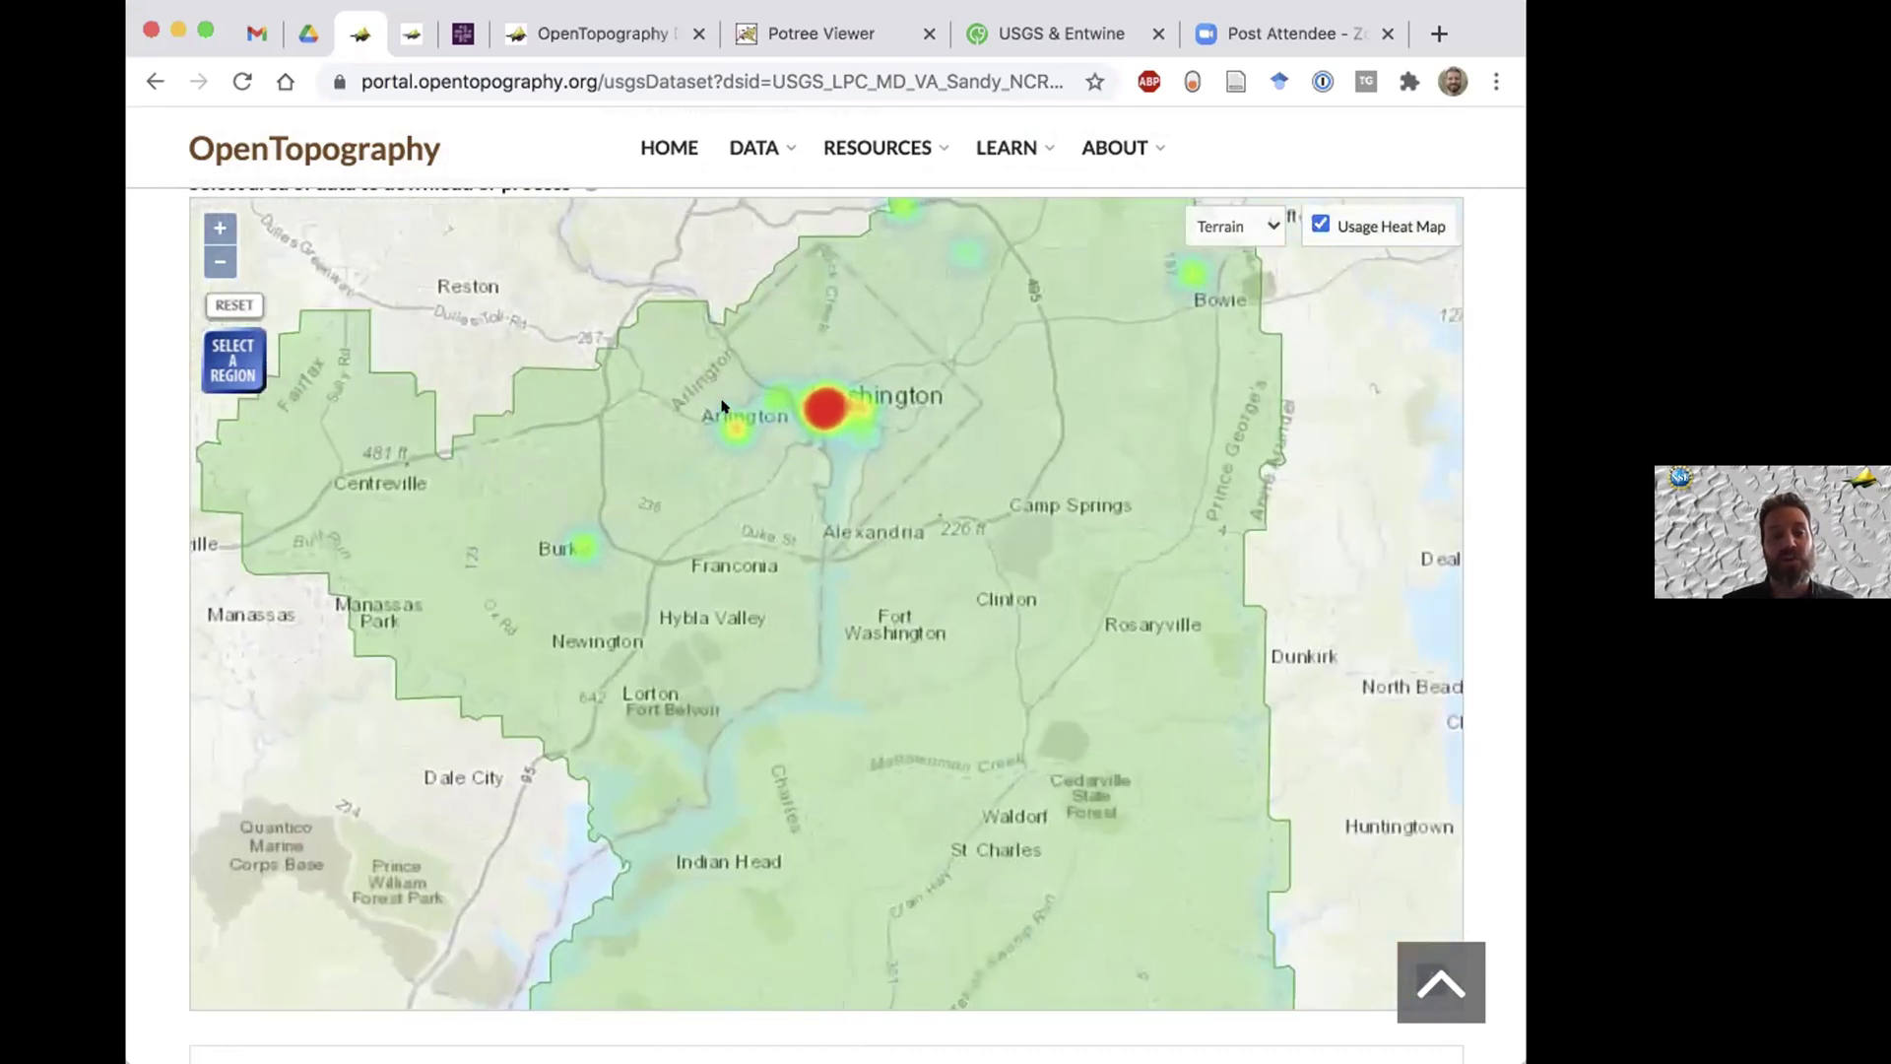
pyautogui.scroll(2, 722, 404)
pyautogui.scroll(2, 887, 404)
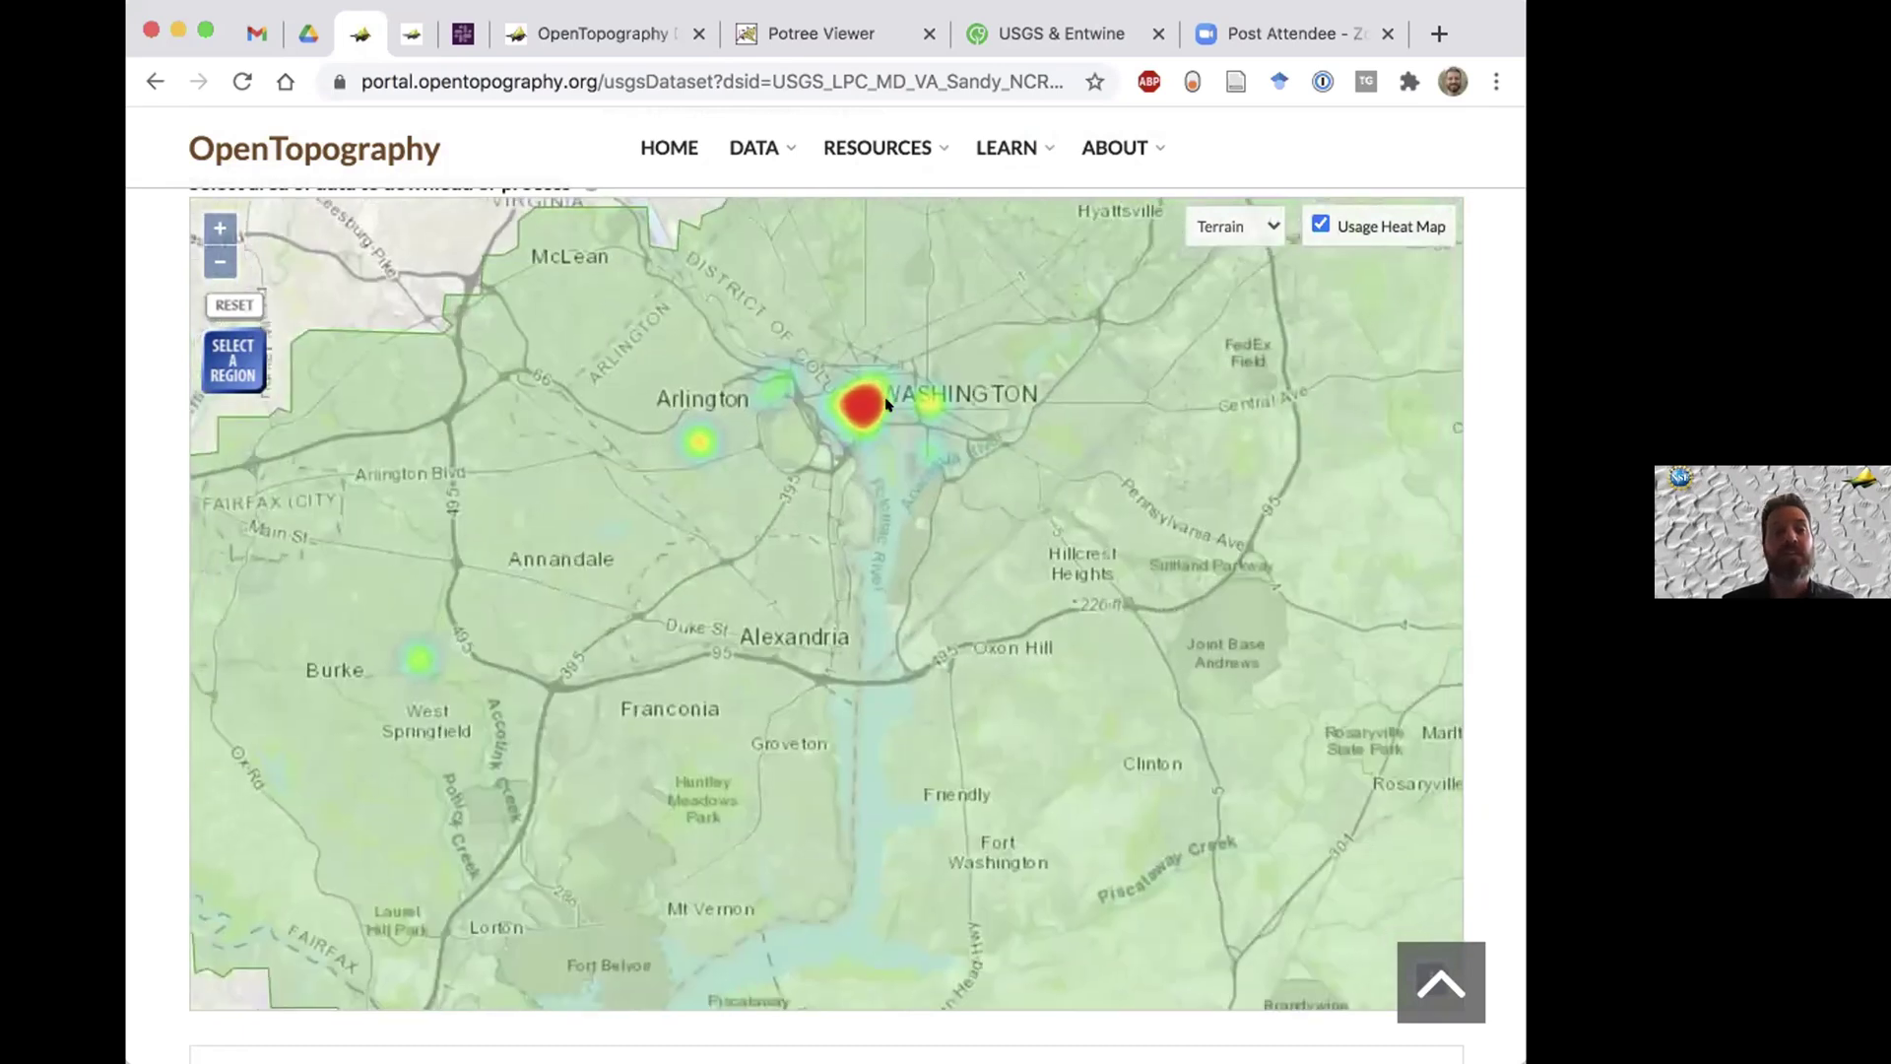
pyautogui.scroll(3, 887, 403)
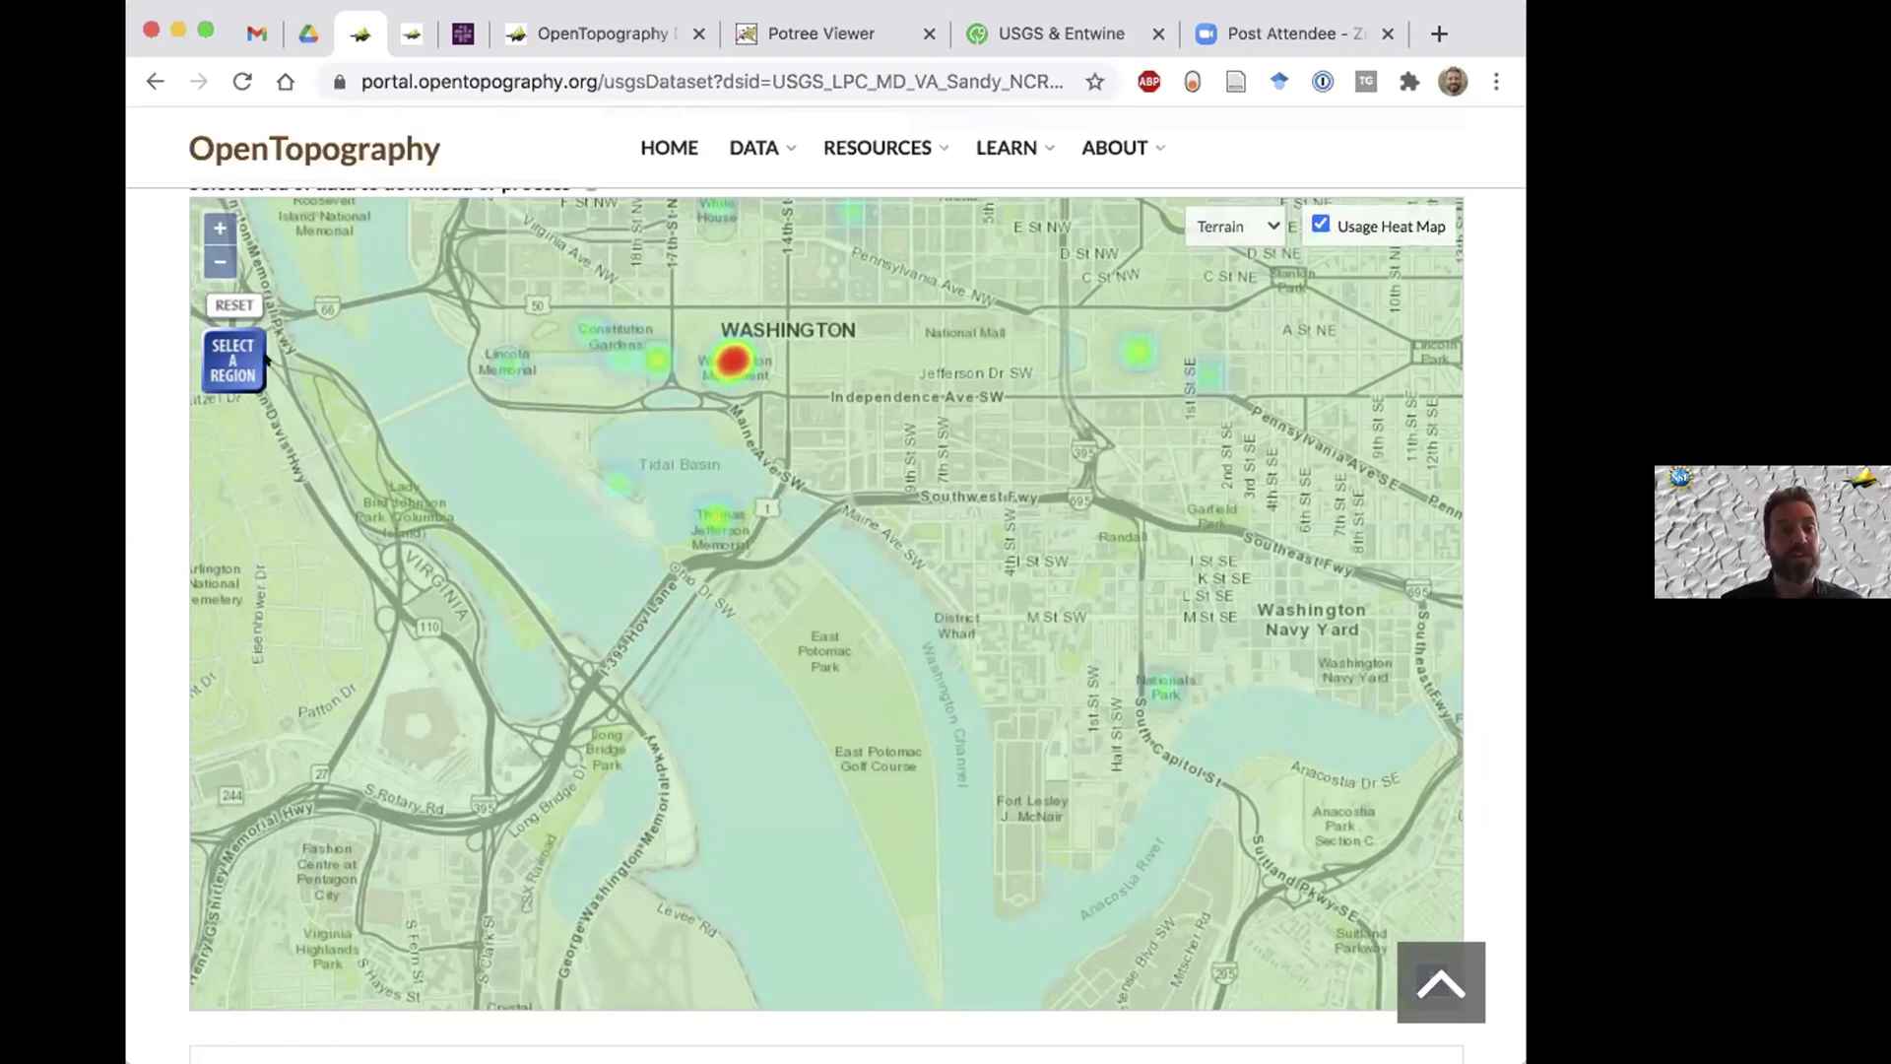
# Select a tight box around the monument's heat spot, about 40,000 points, output in UTM zone 18 (EPSG: 32618).
pyautogui.click(226, 360)
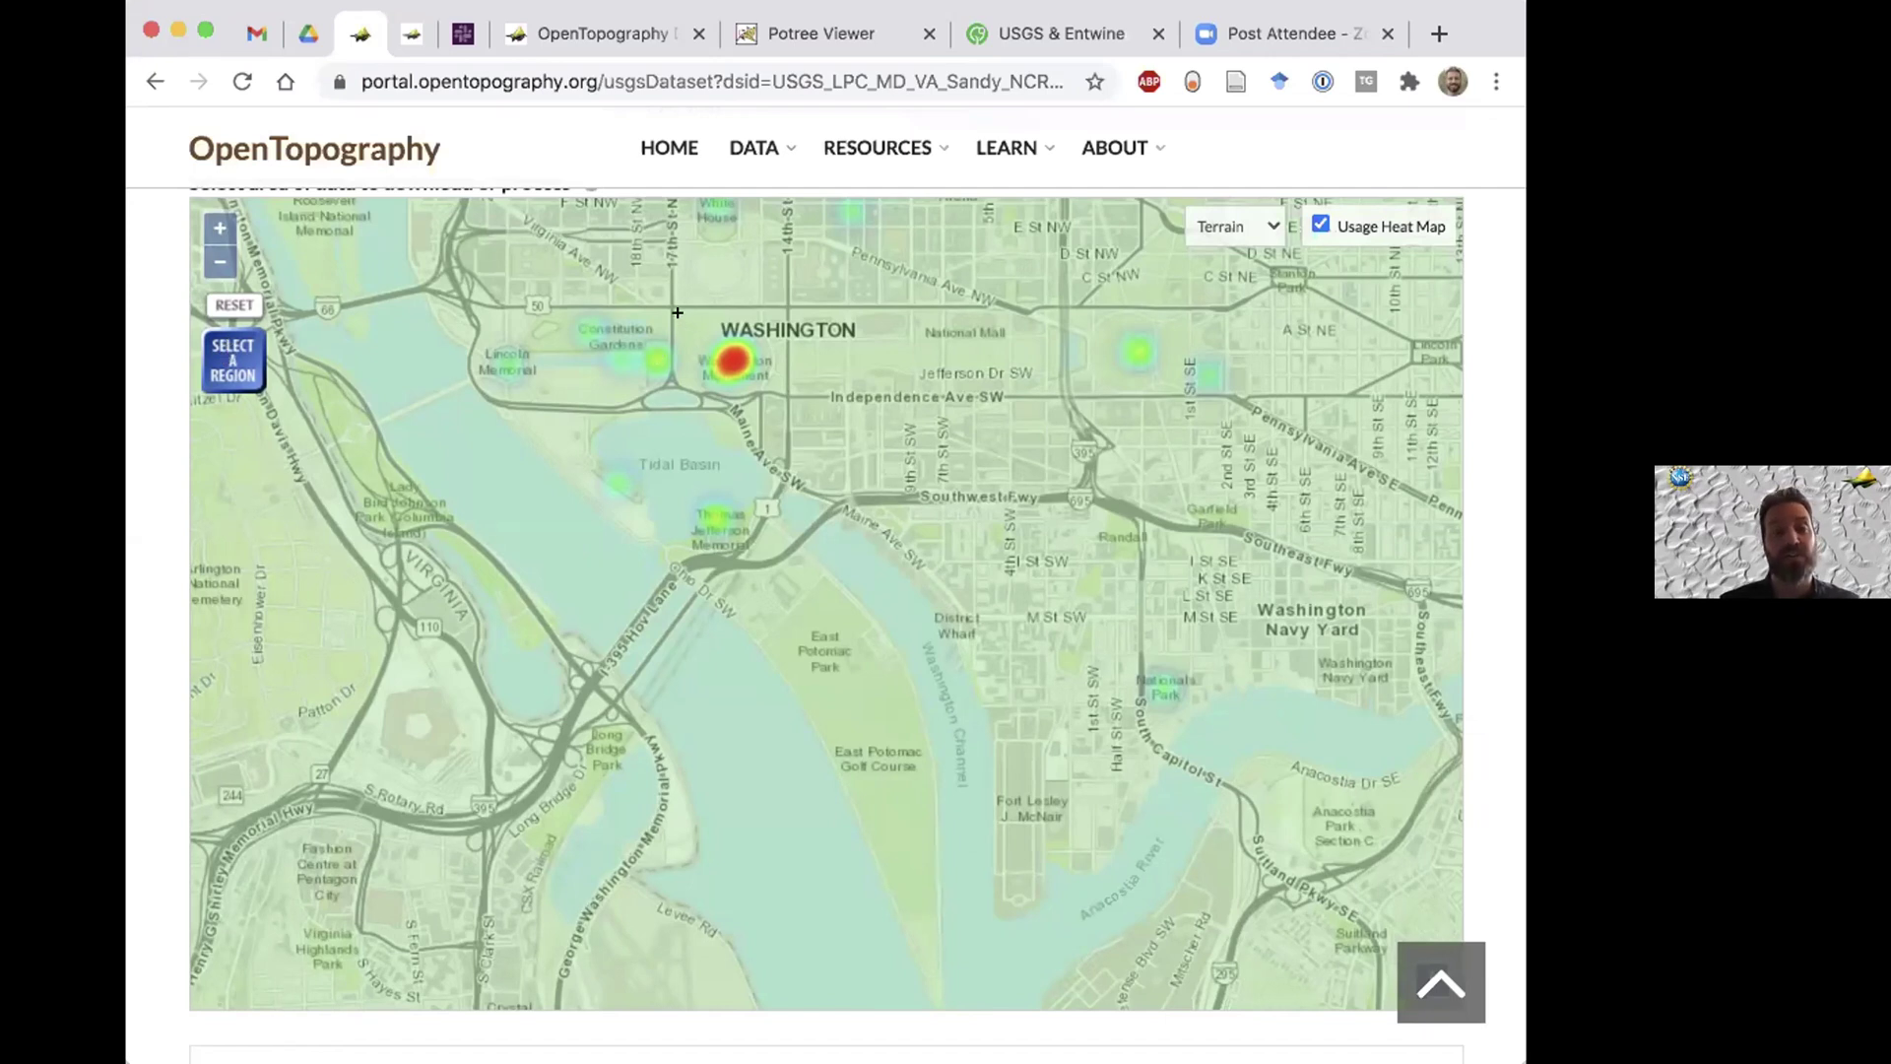
pyautogui.moveTo(687, 322); pyautogui.dragTo(776, 402)
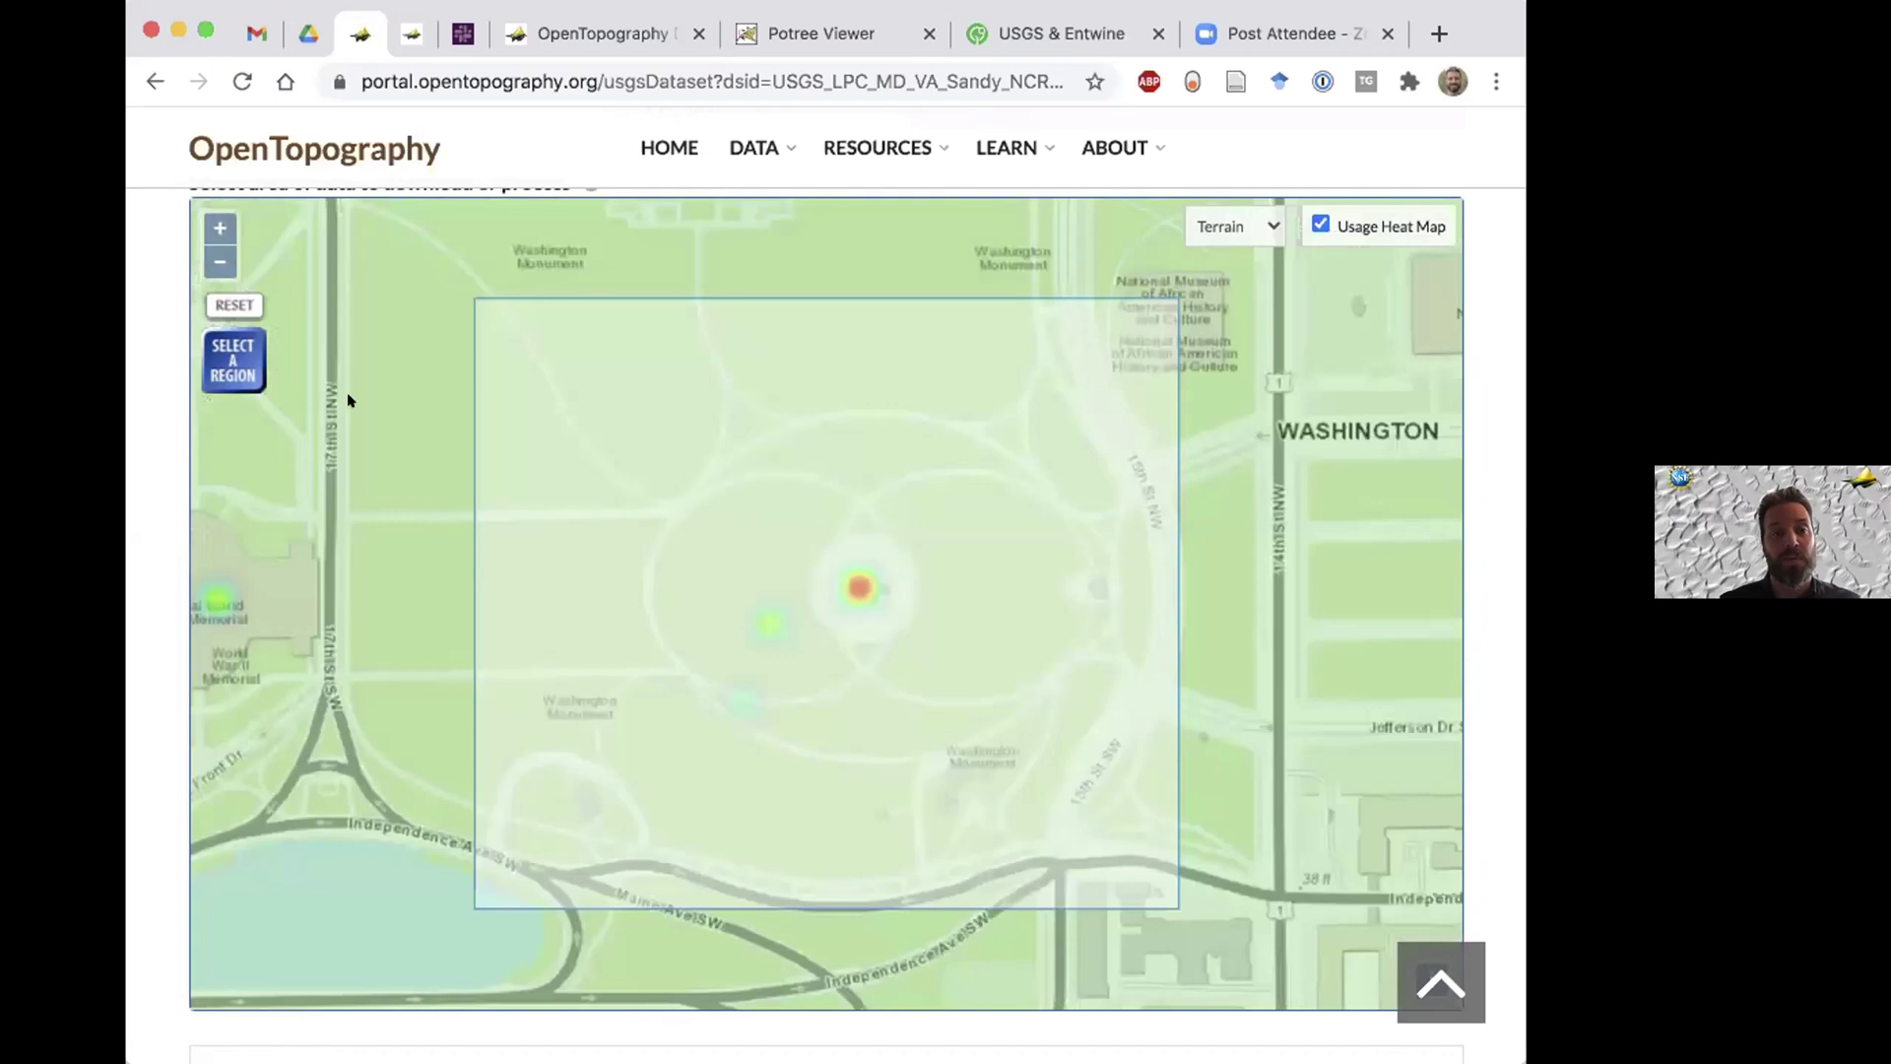
pyautogui.click(227, 361)
pyautogui.moveTo(804, 526); pyautogui.dragTo(926, 647)
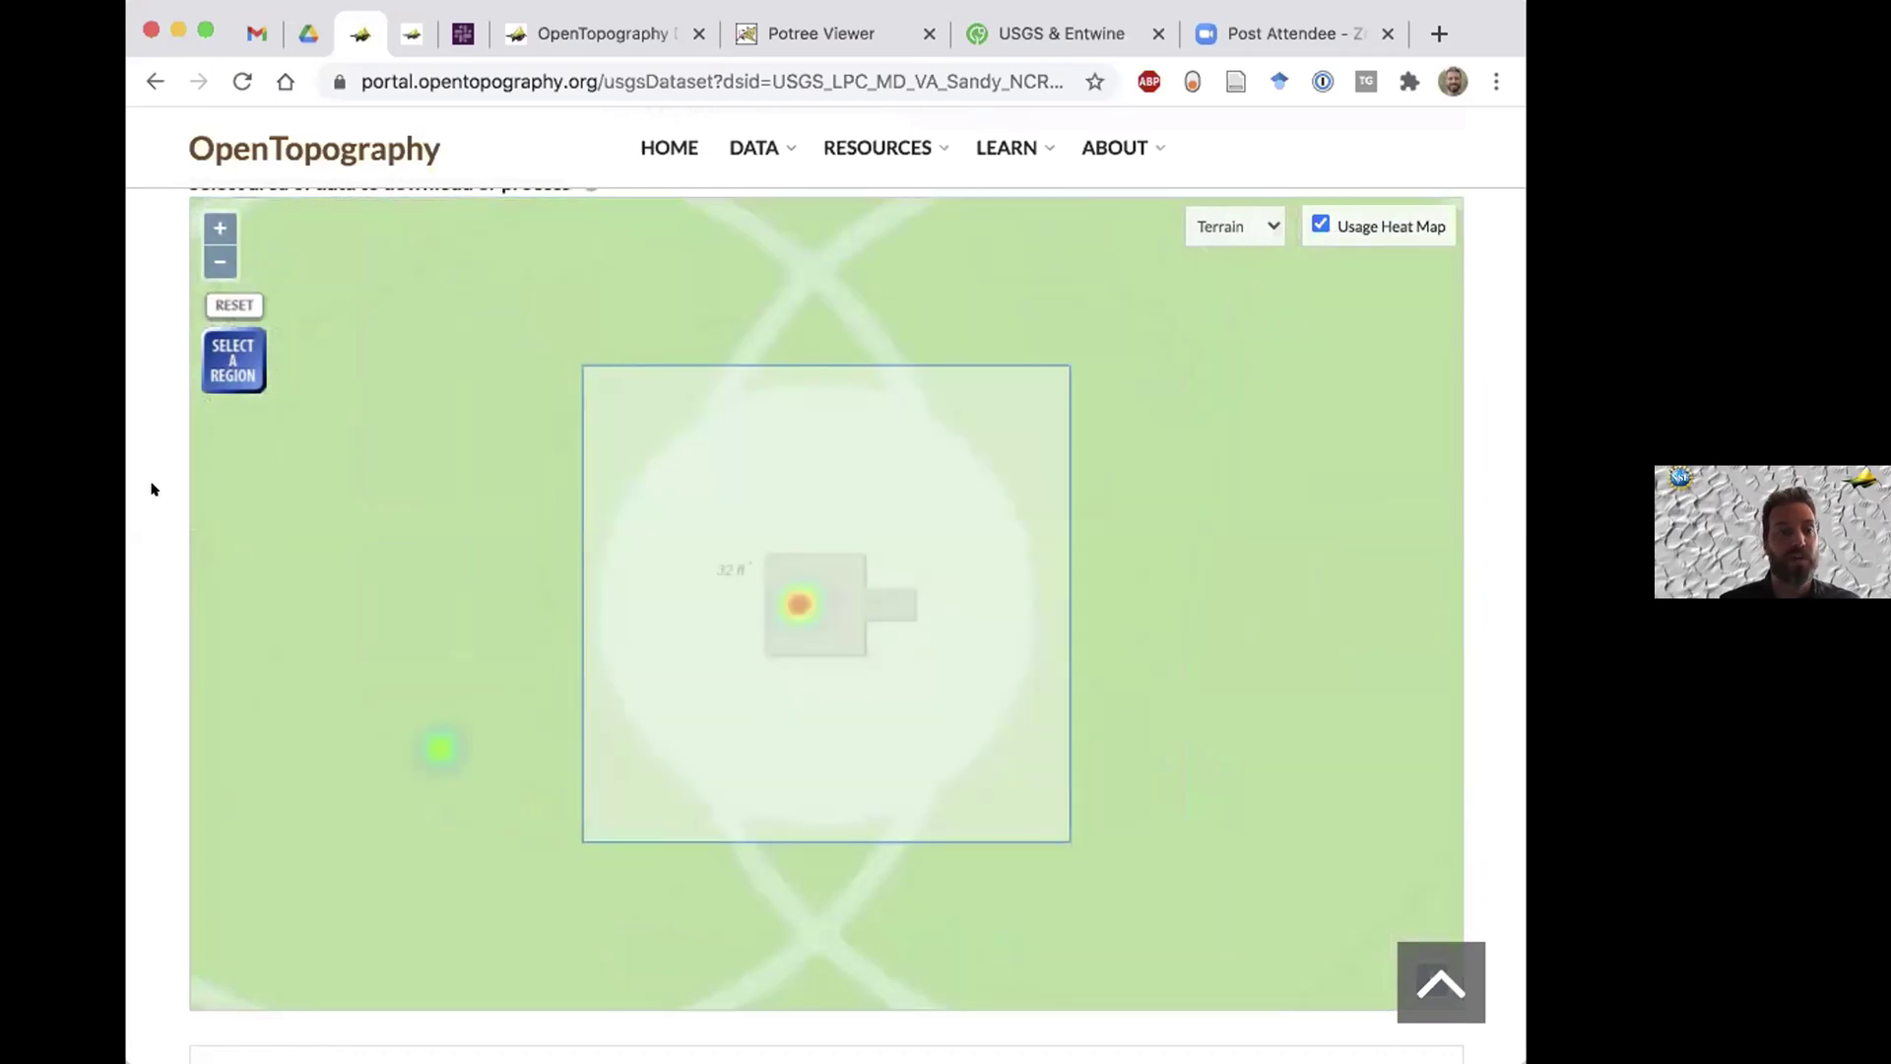
pyautogui.scroll(-5, 153, 488)
pyautogui.scroll(-4, 153, 488)
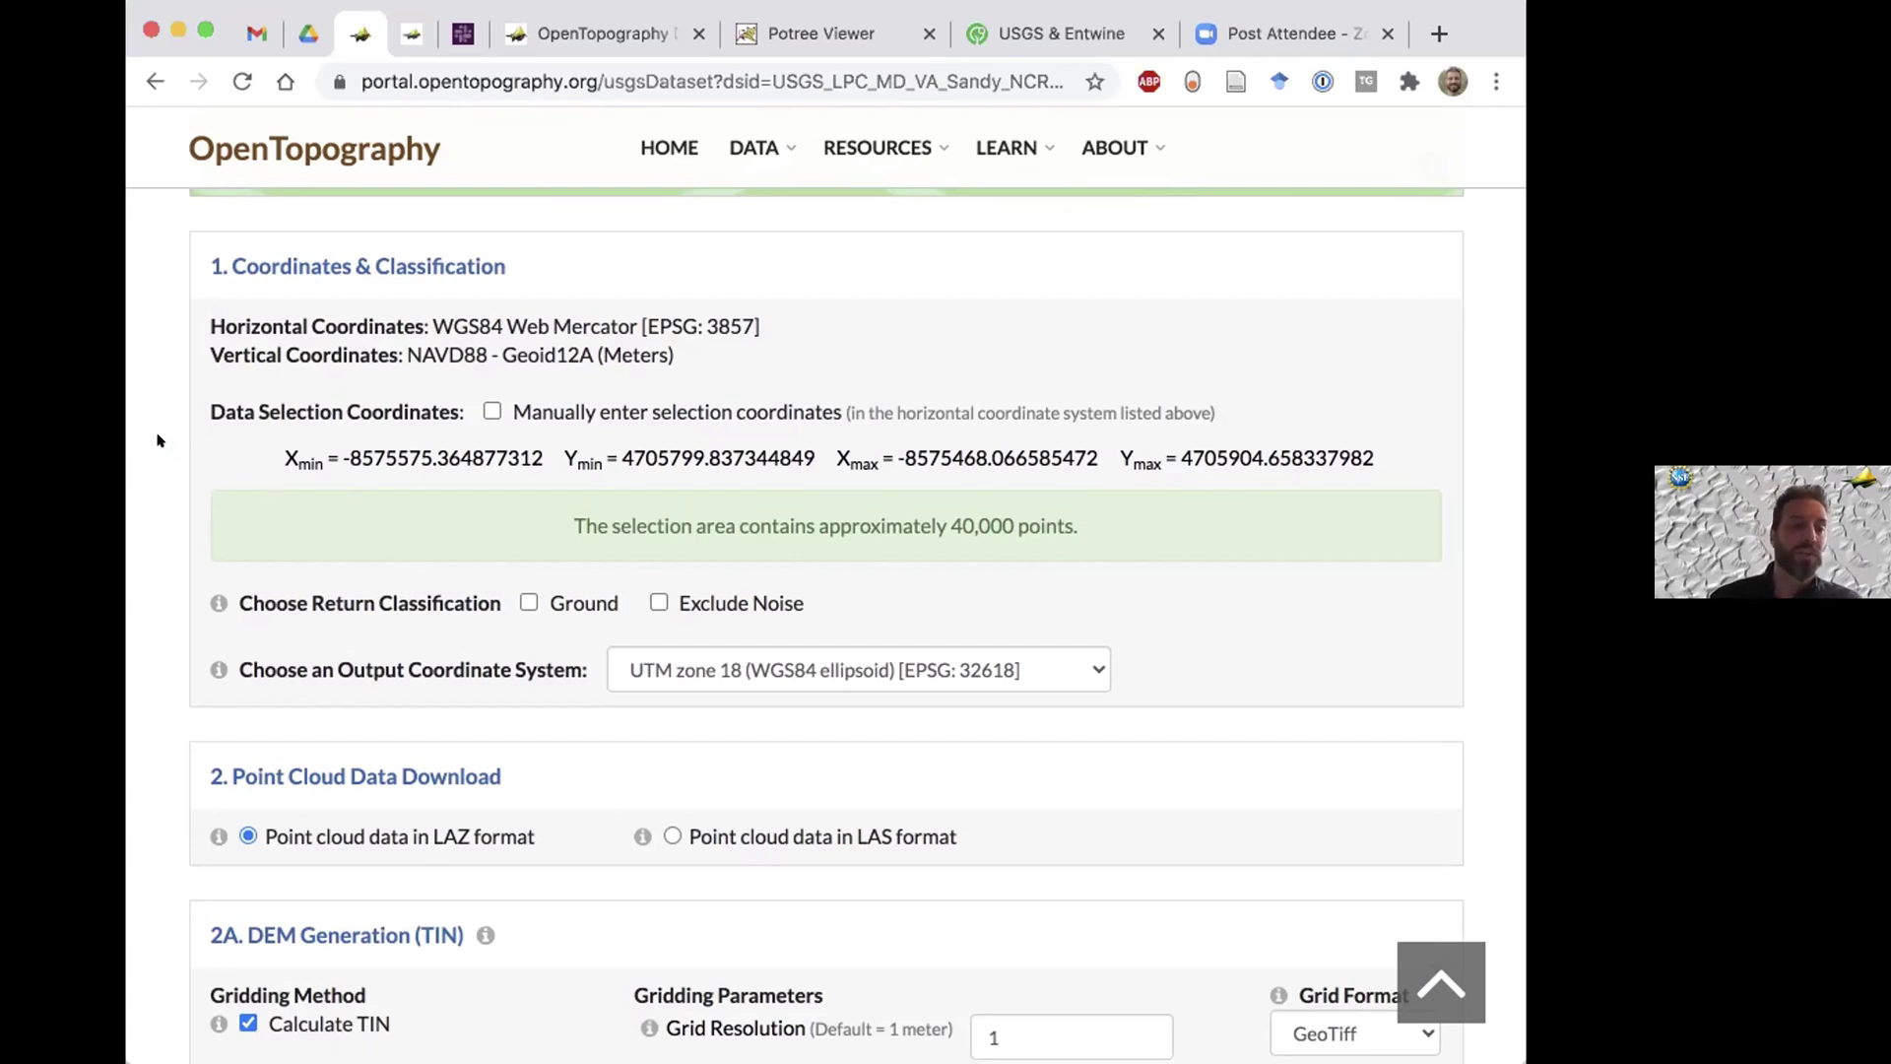
pyautogui.scroll(-2, 159, 440)
pyautogui.scroll(-1, 159, 441)
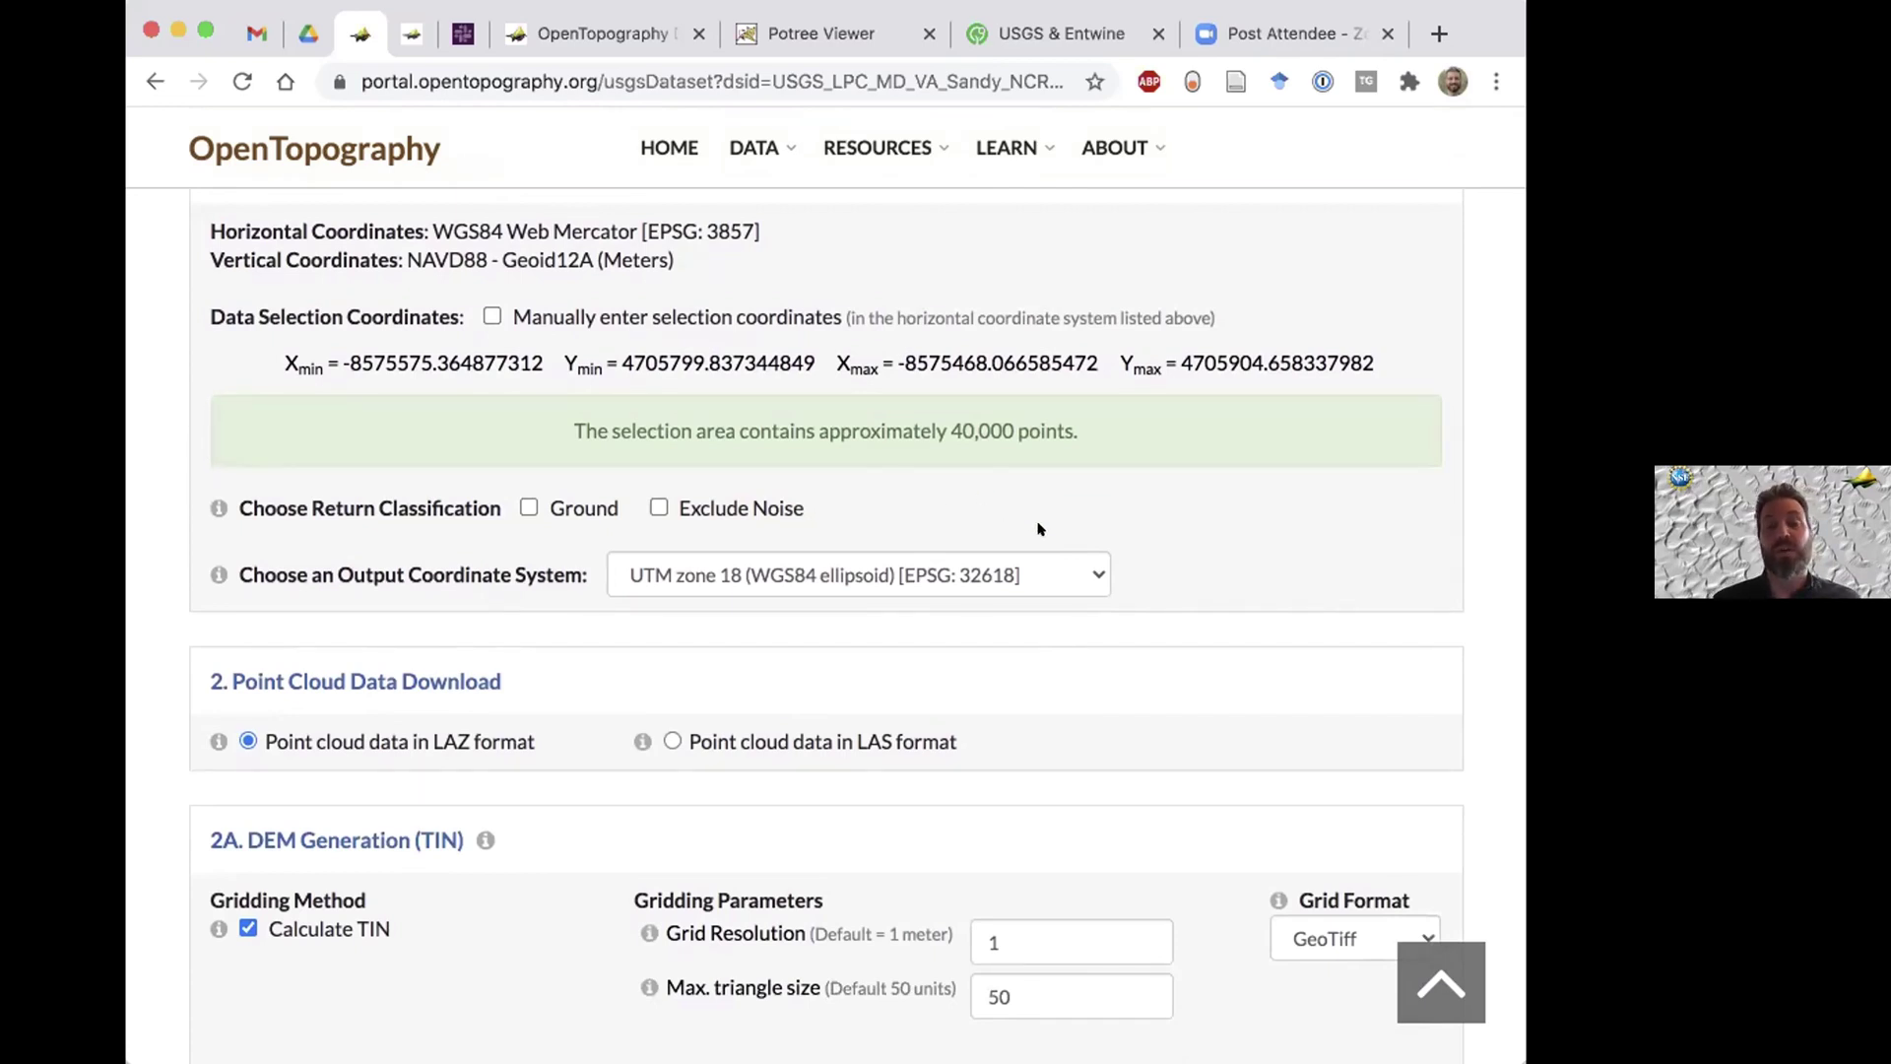
pyautogui.click(1086, 571)
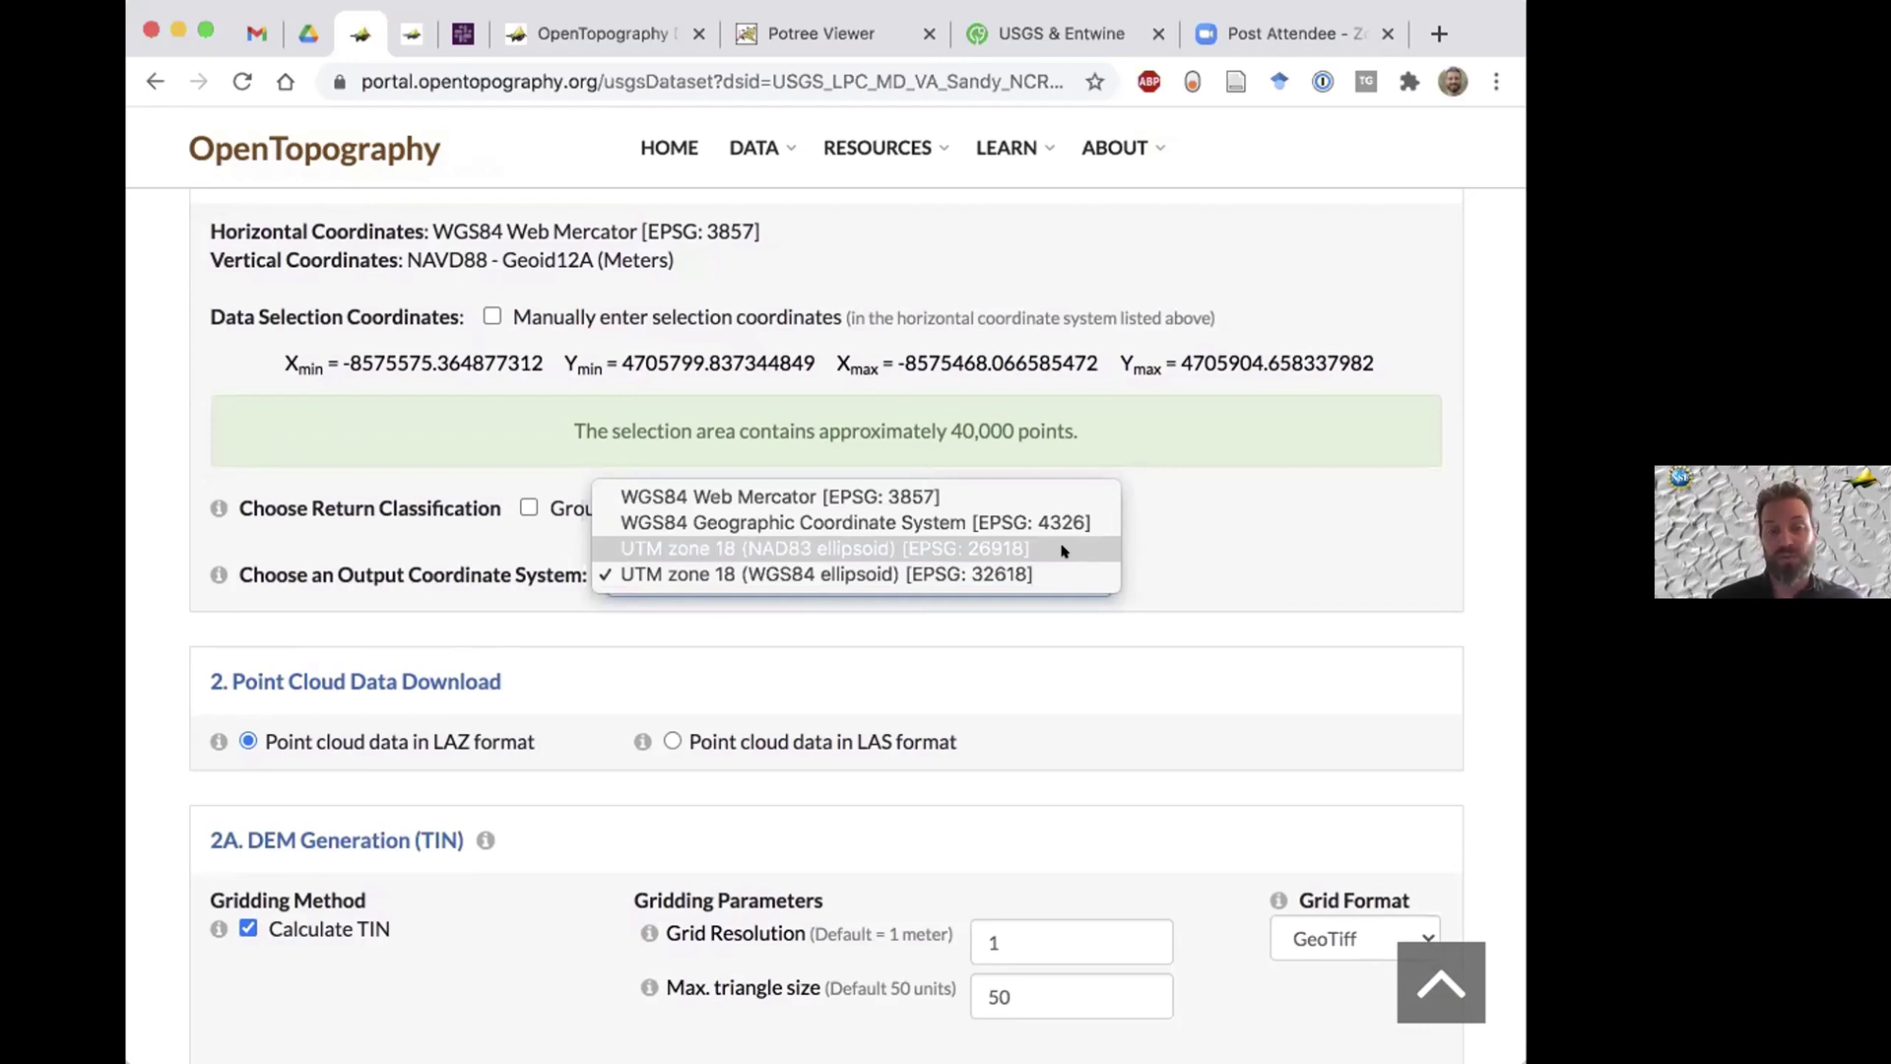
pyautogui.press('Down')
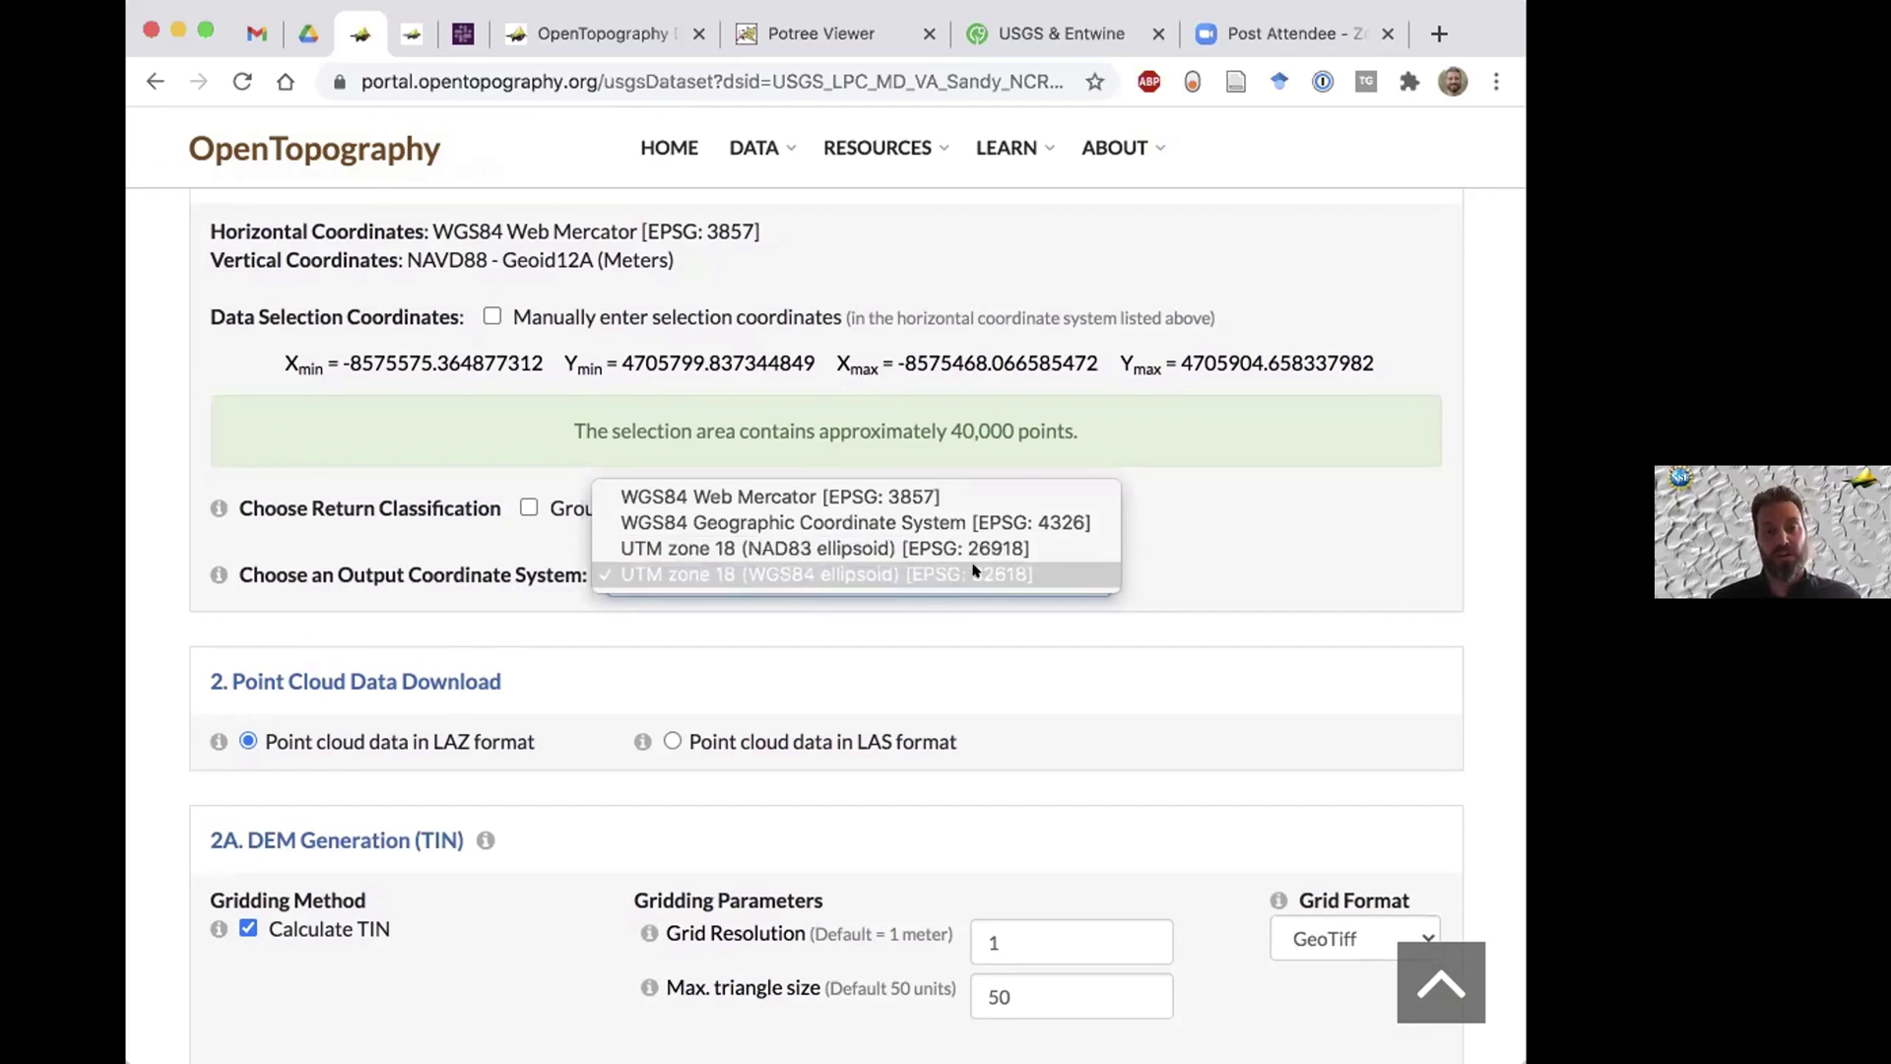
pyautogui.click(1213, 571)
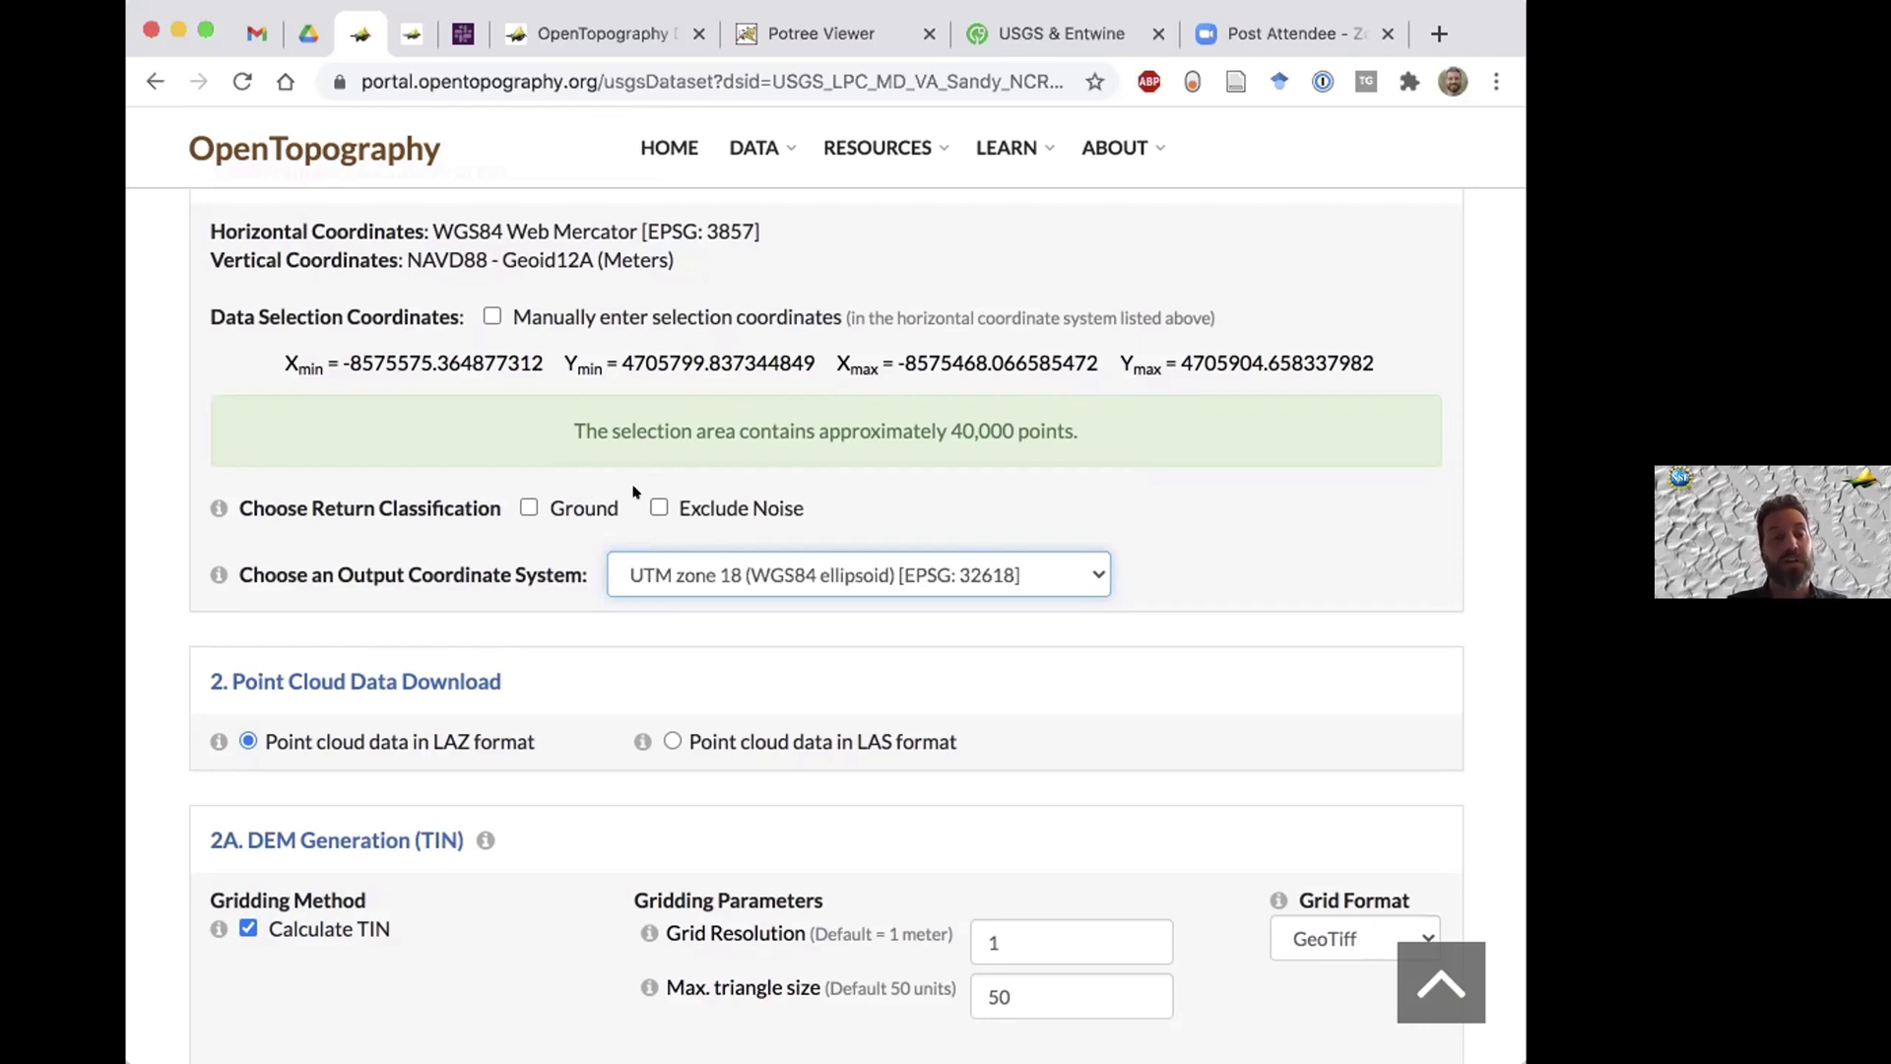
pyautogui.click(525, 505)
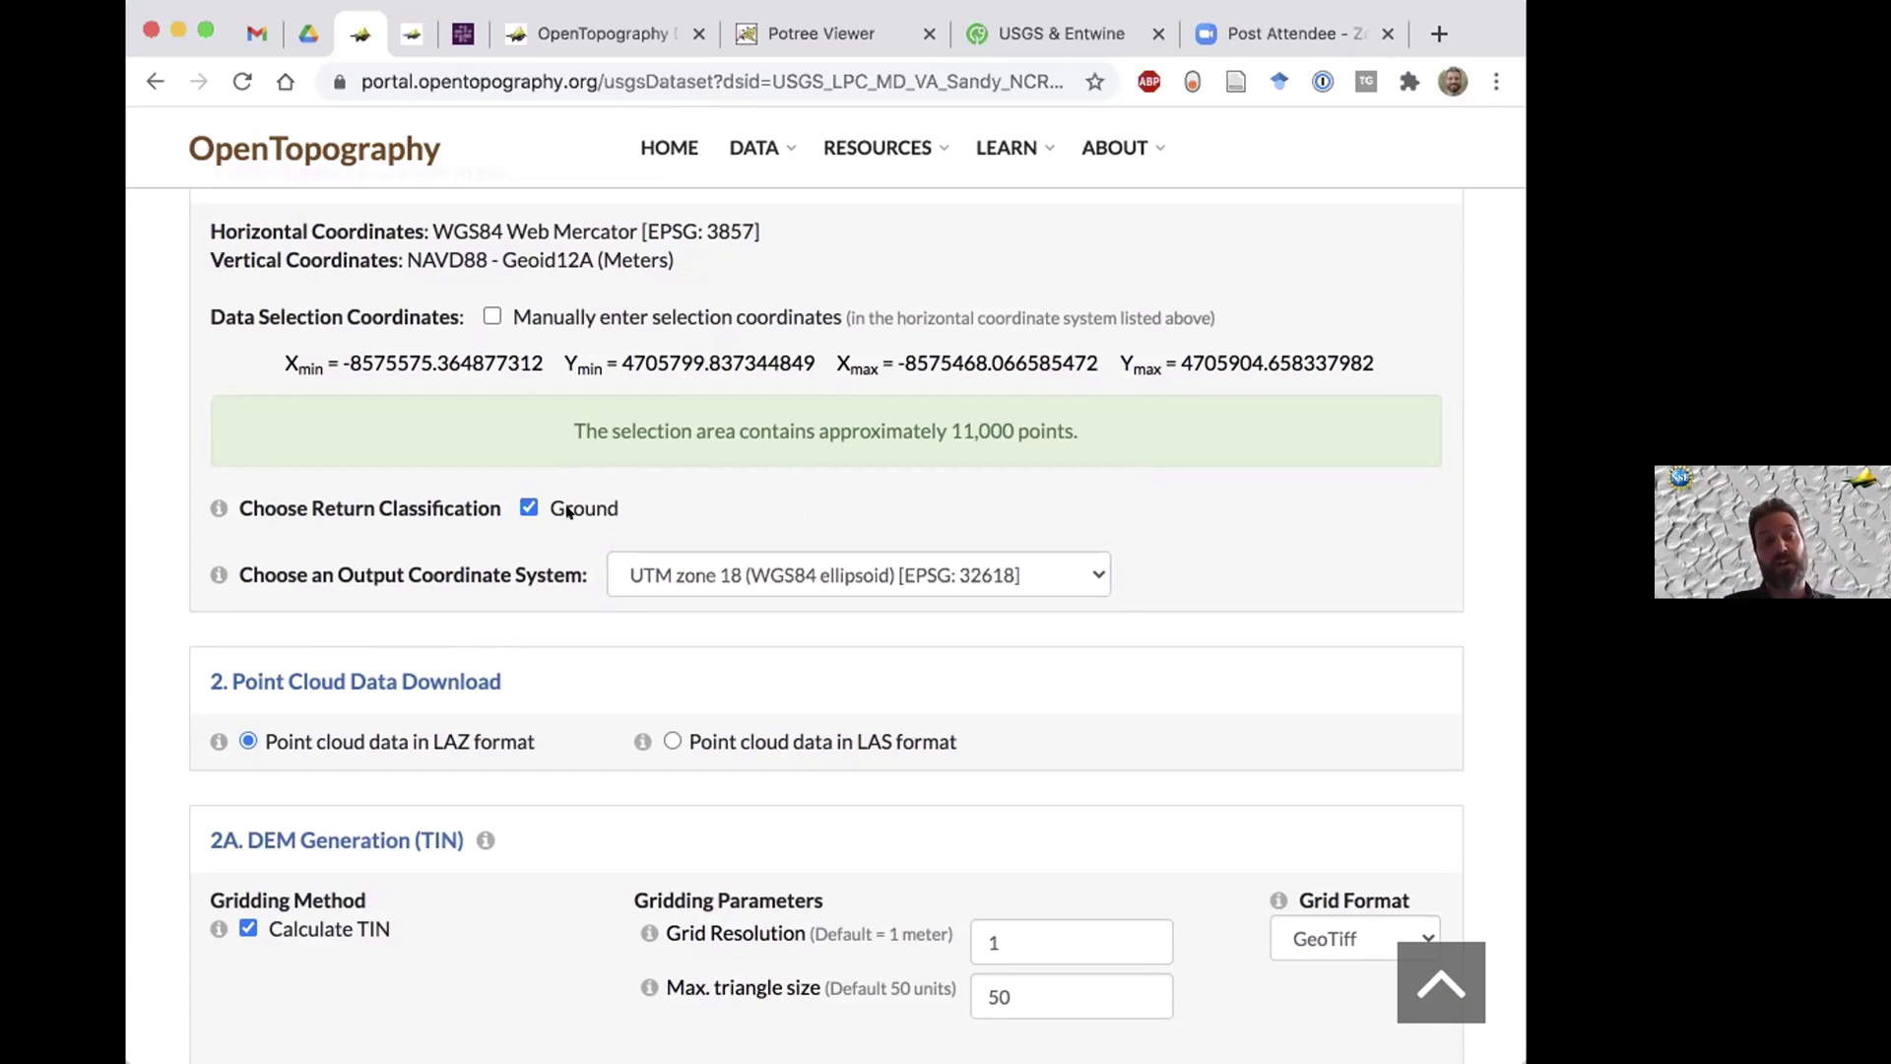
pyautogui.click(529, 507)
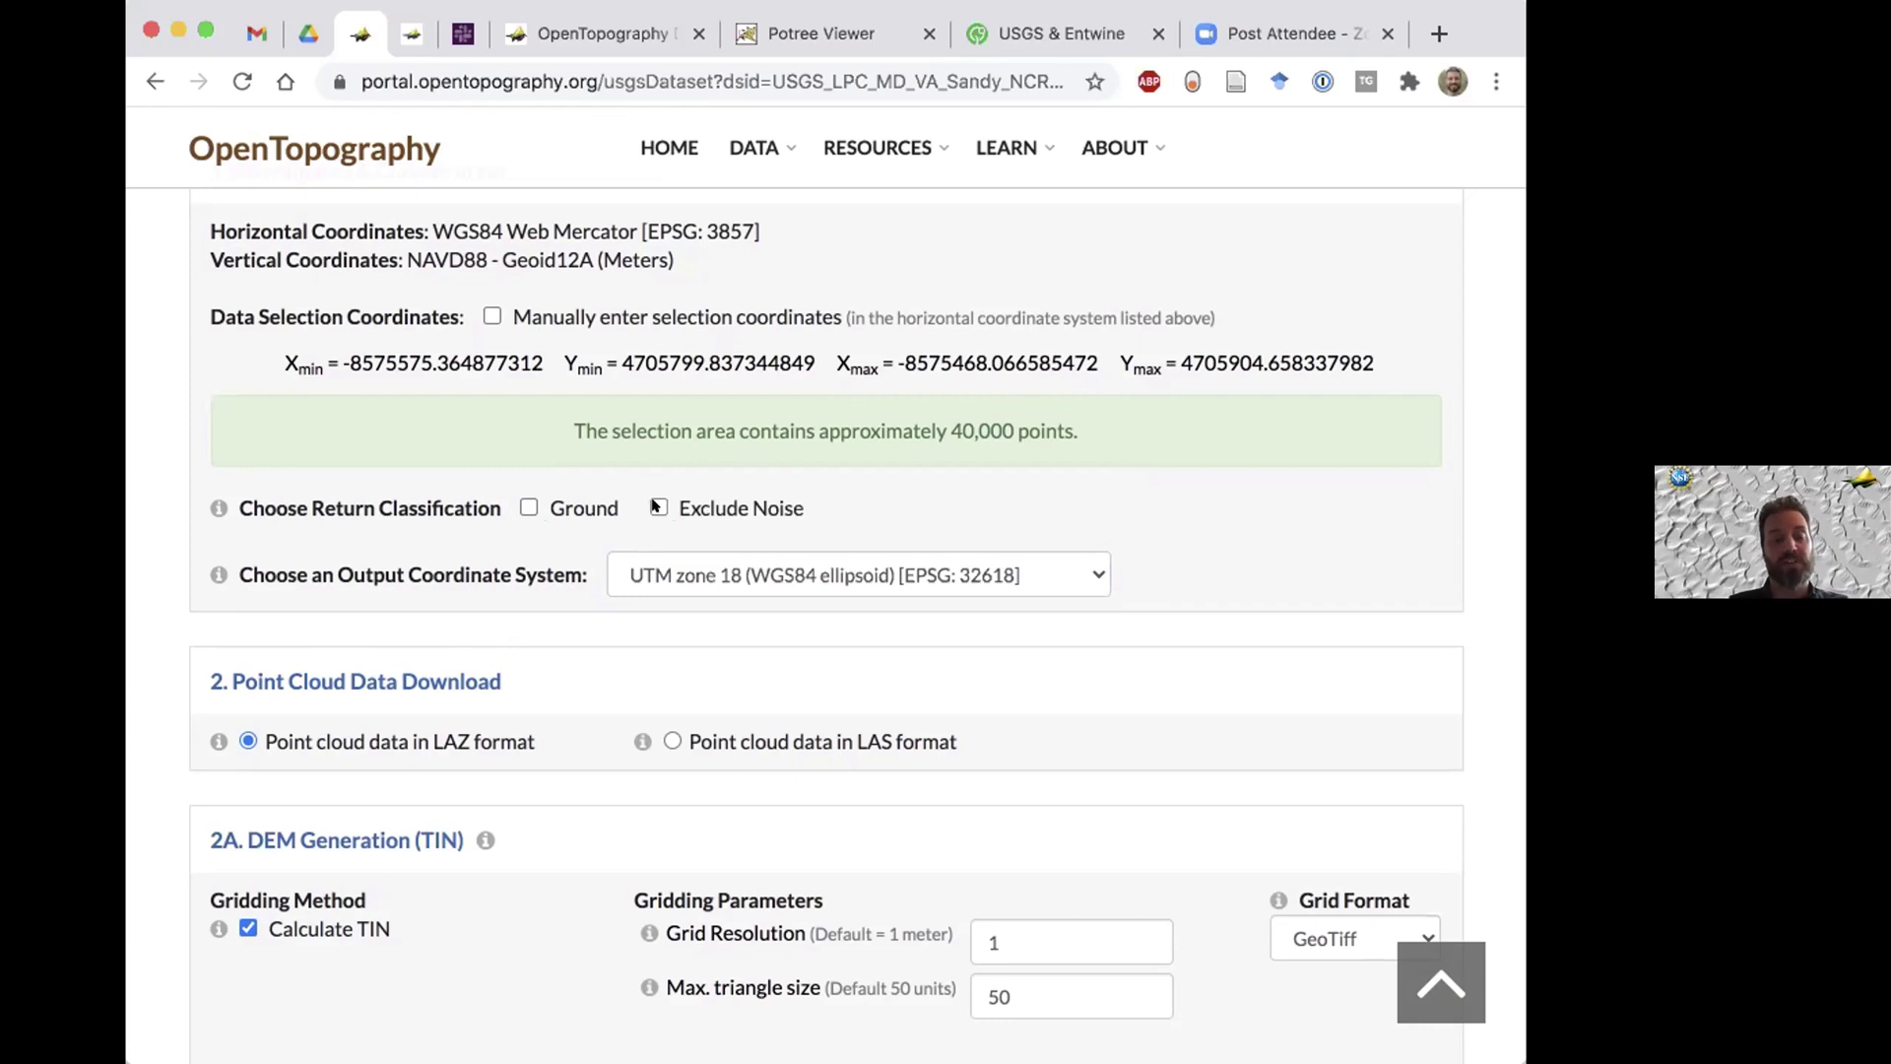
pyautogui.click(656, 506)
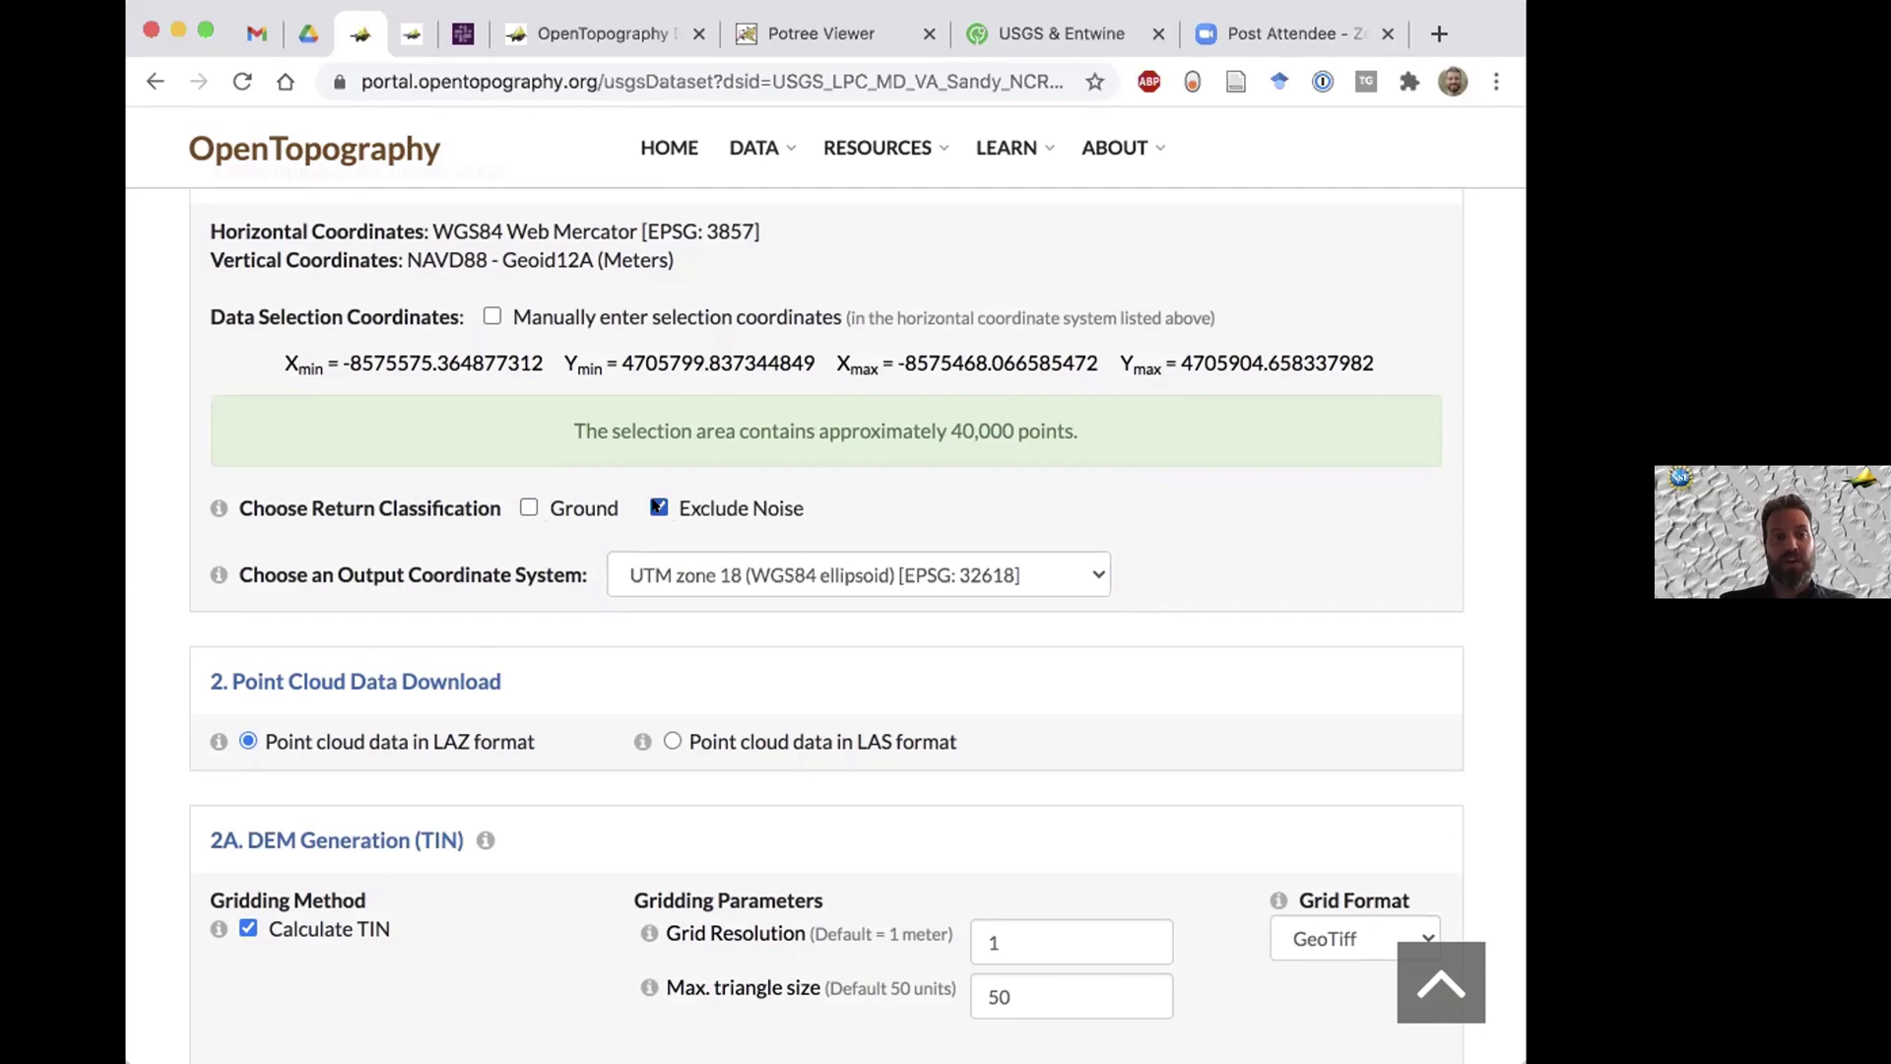
pyautogui.click(657, 507)
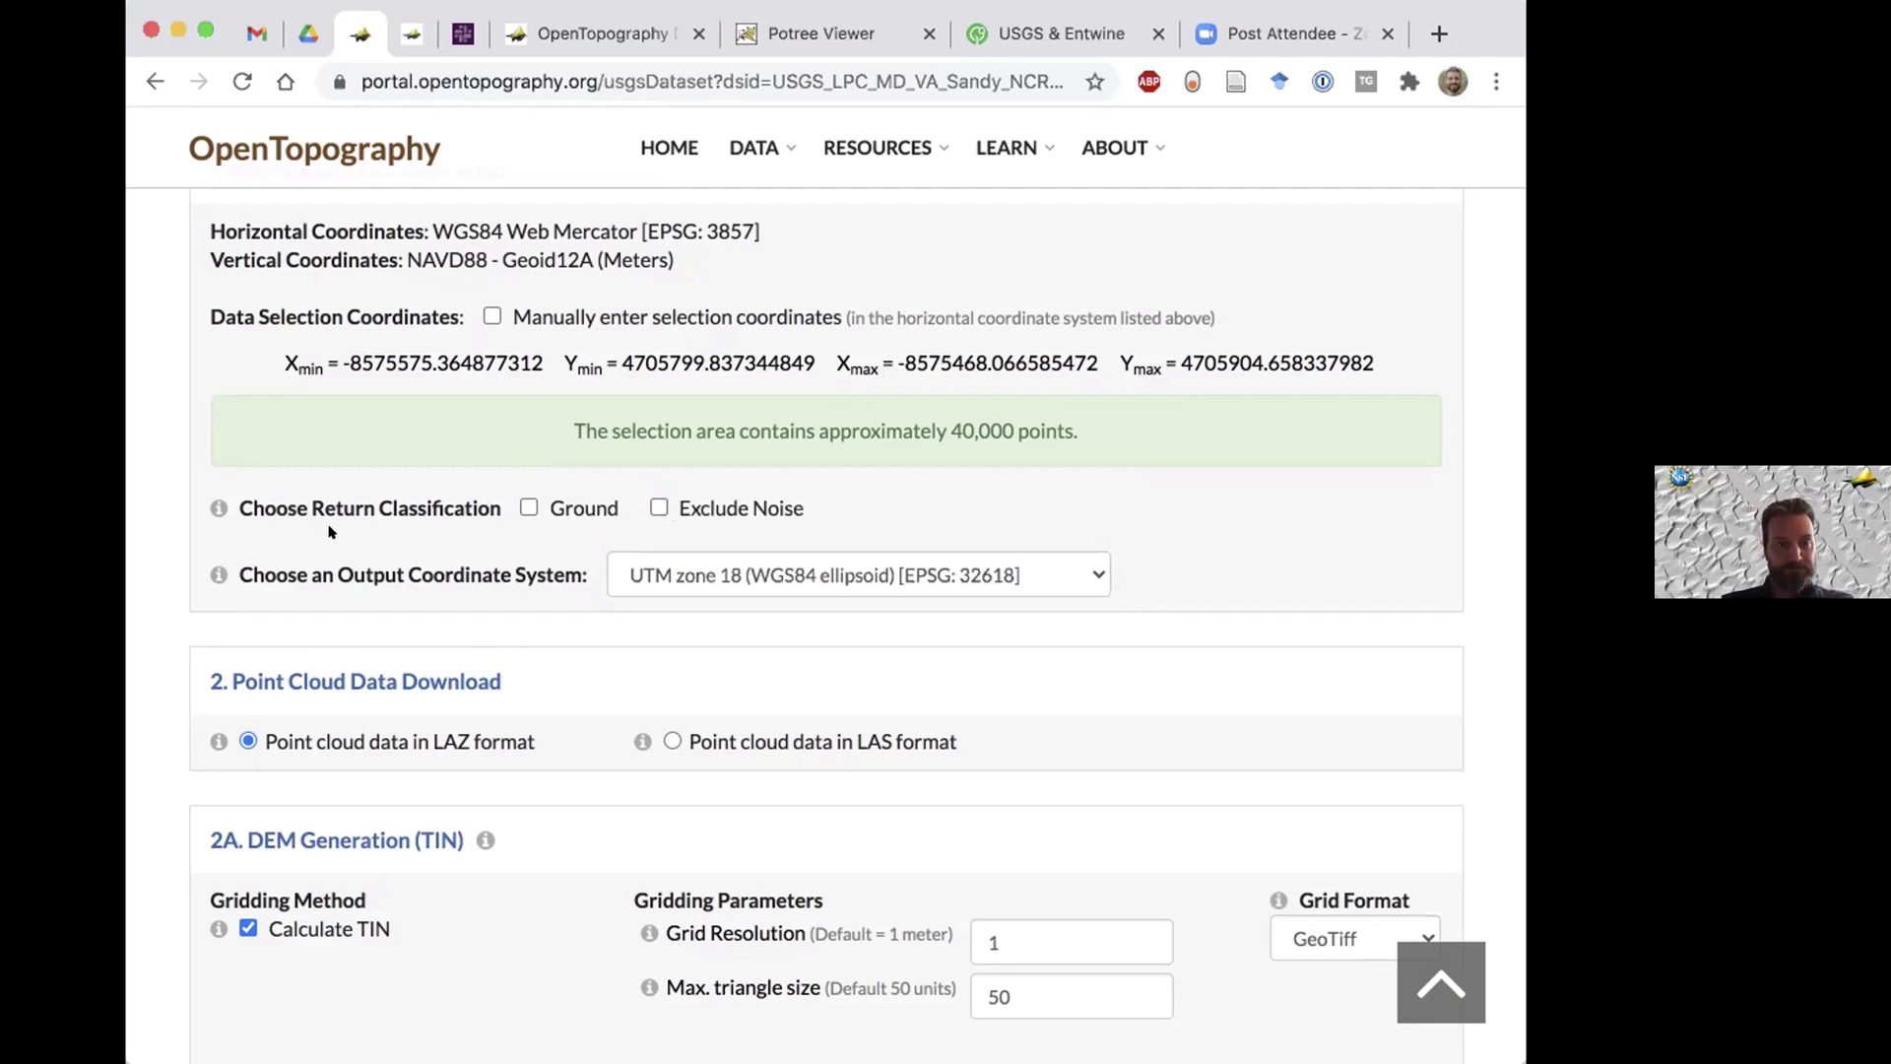
pyautogui.scroll(-4, 175, 495)
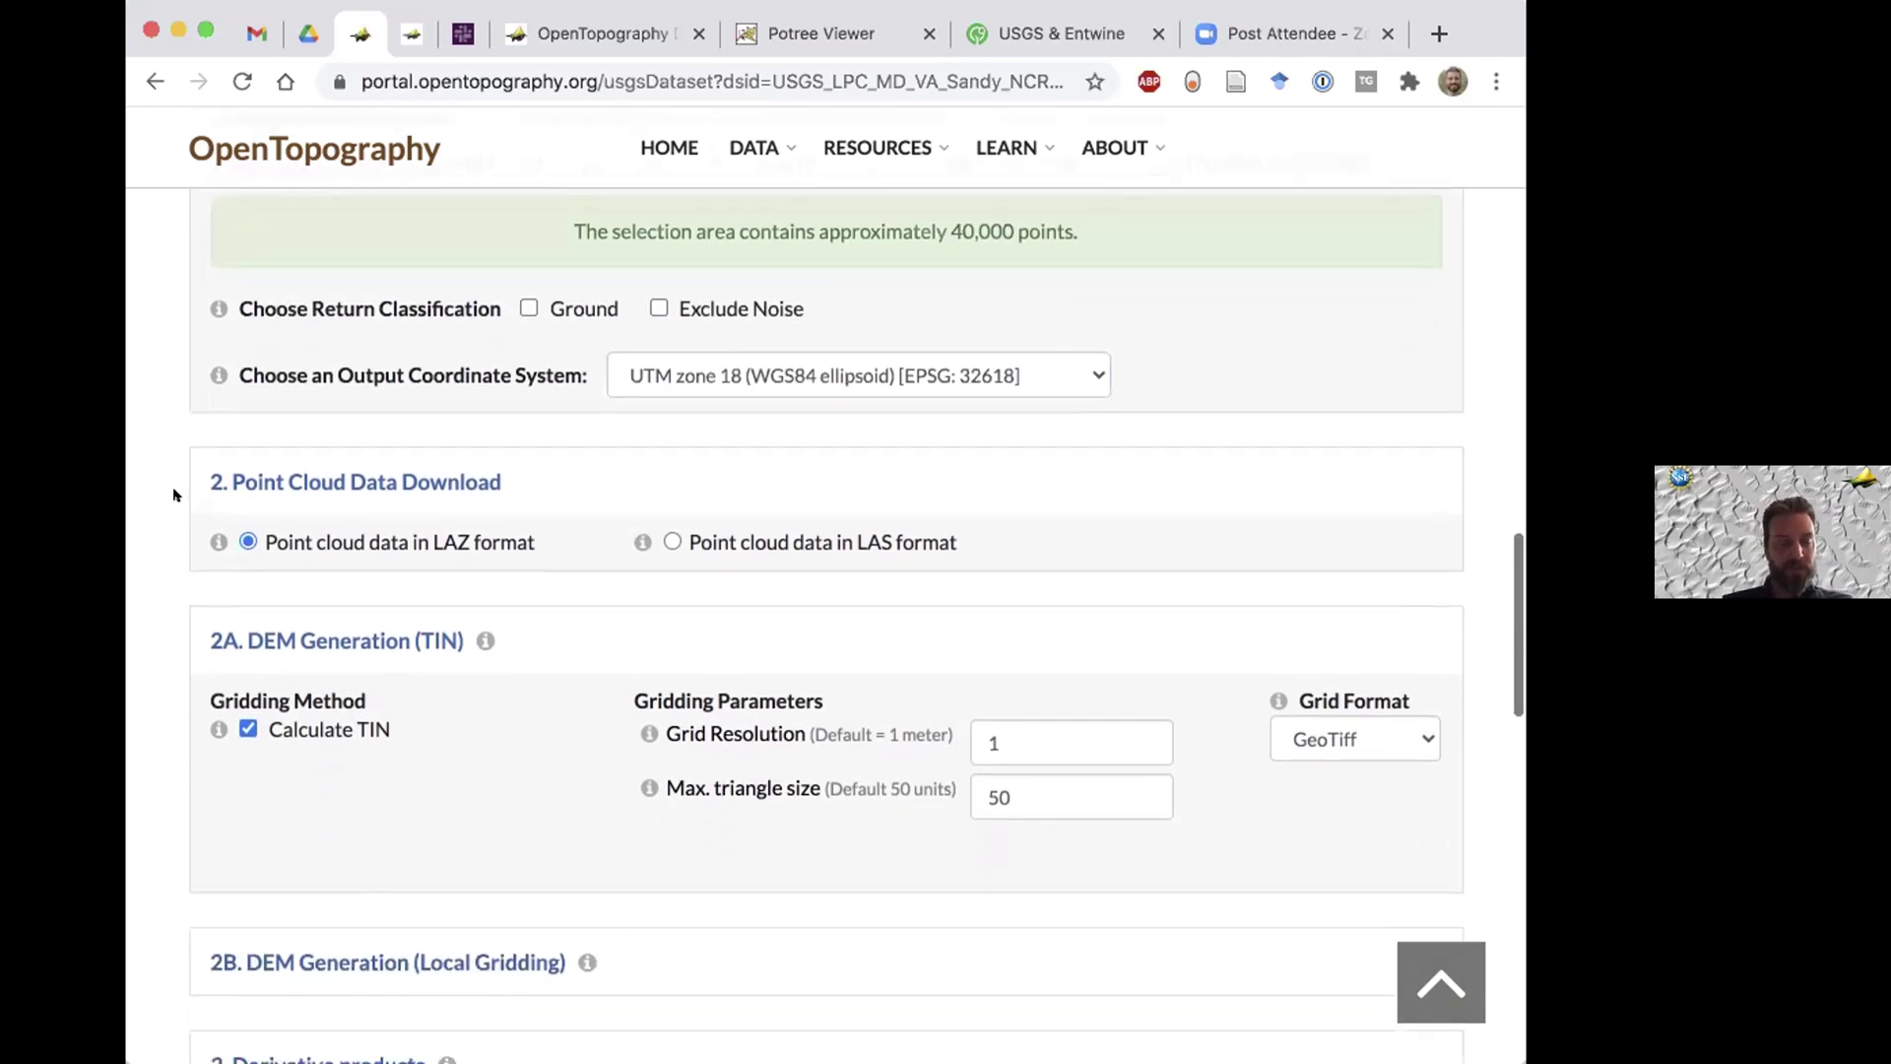
# Scroll to 2A DEM Generation and read the TIN interpolation help note.
pyautogui.scroll(-1, 174, 495)
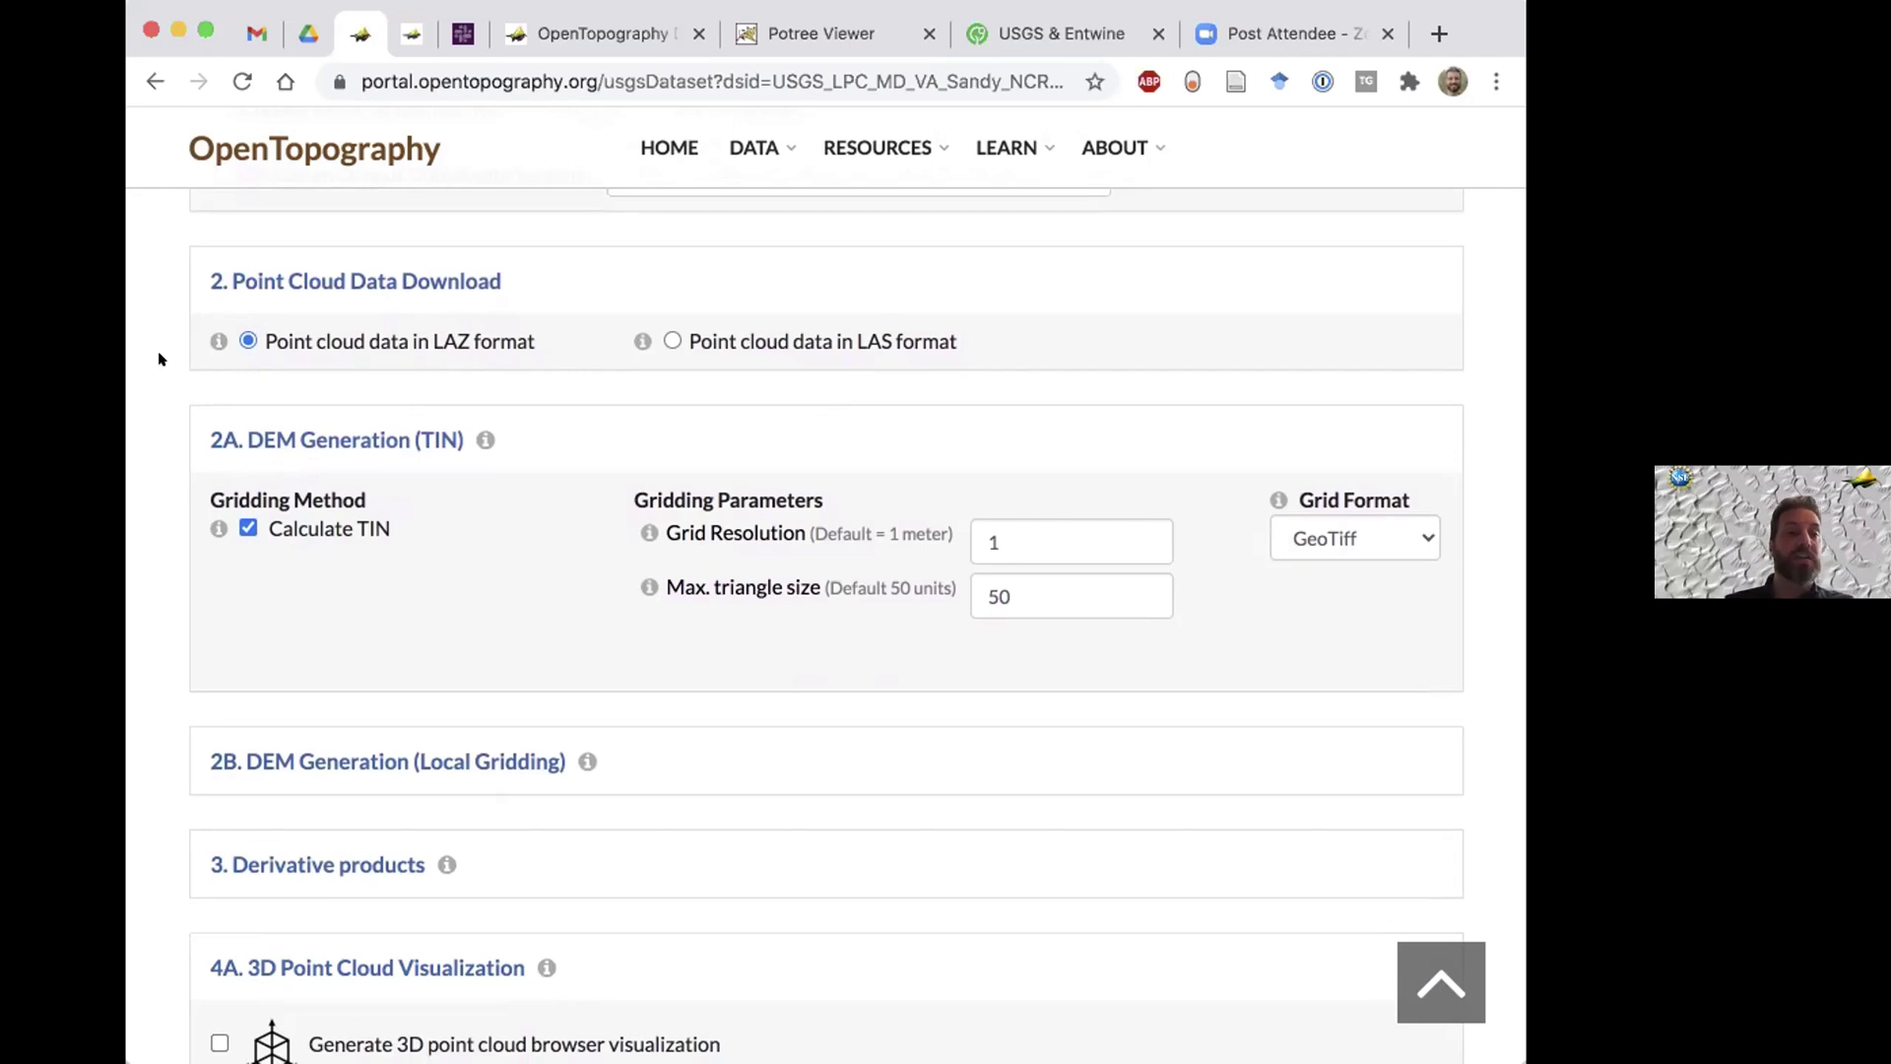
pyautogui.scroll(-3, 163, 359)
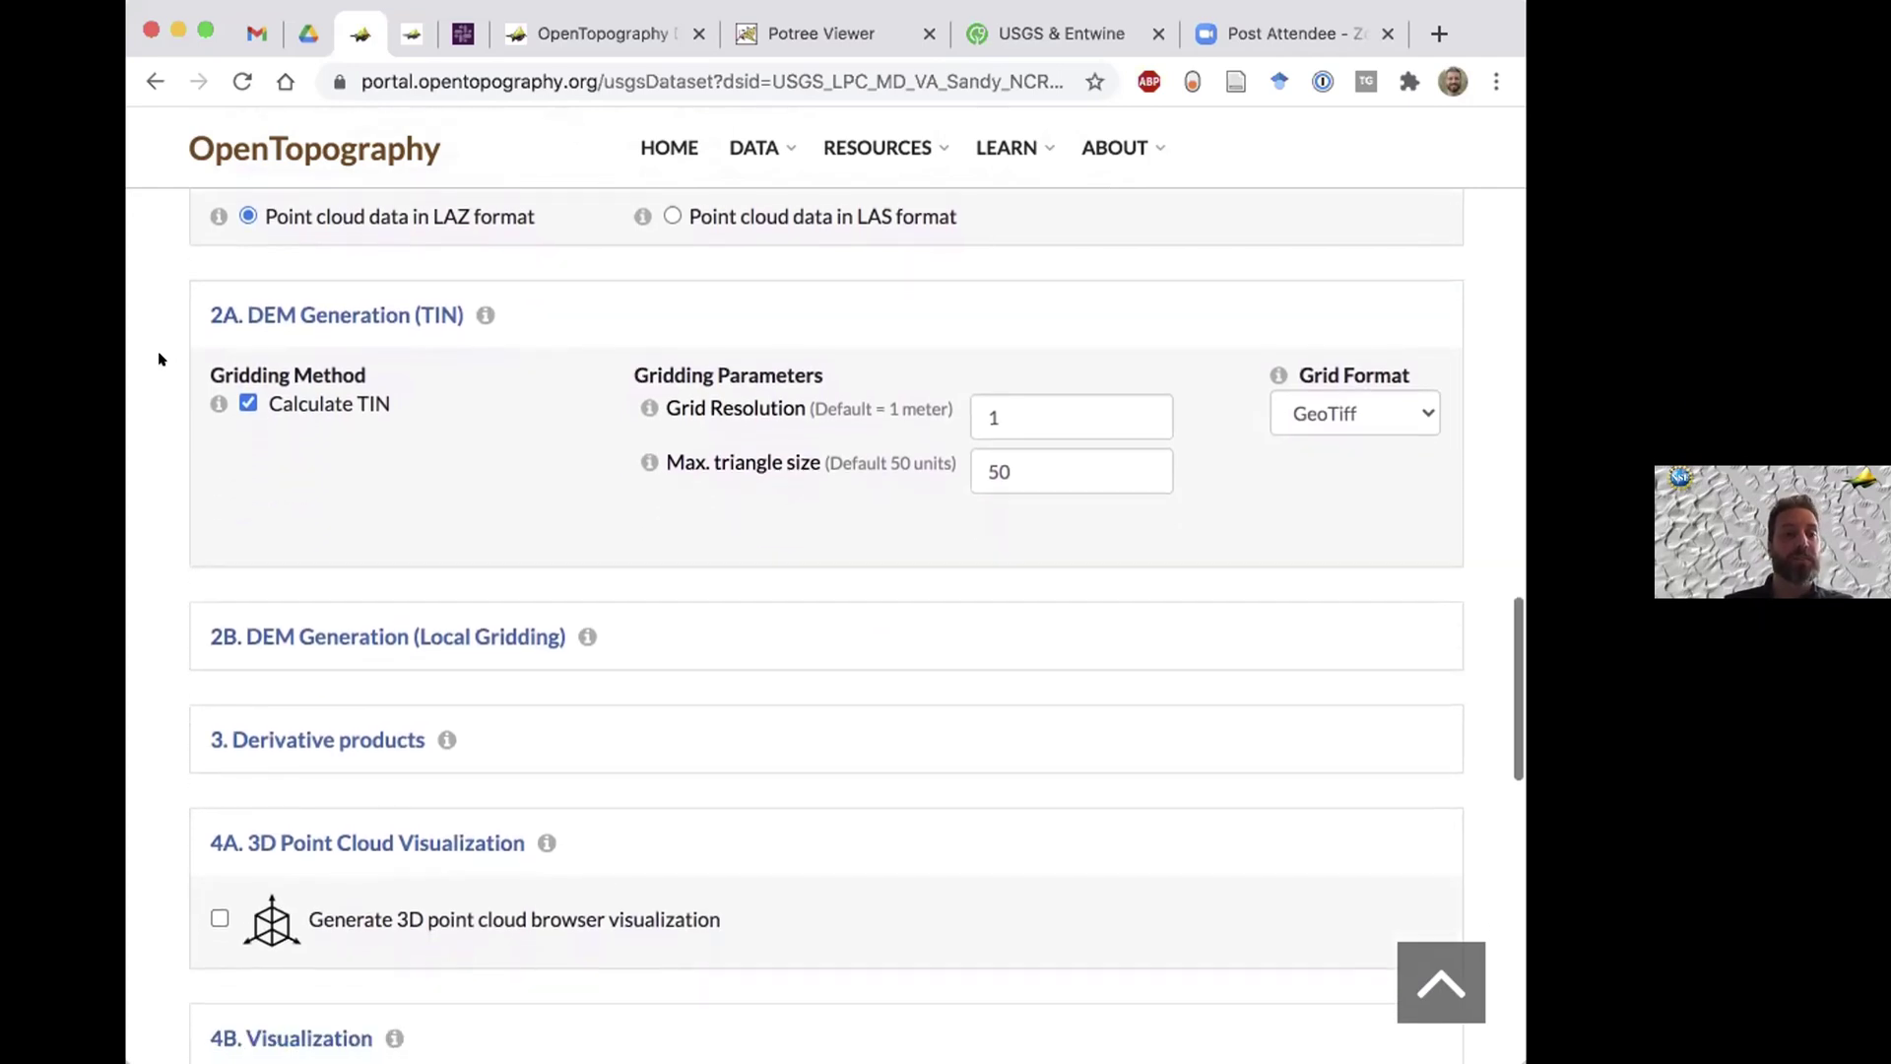
pyautogui.scroll(-1, 163, 358)
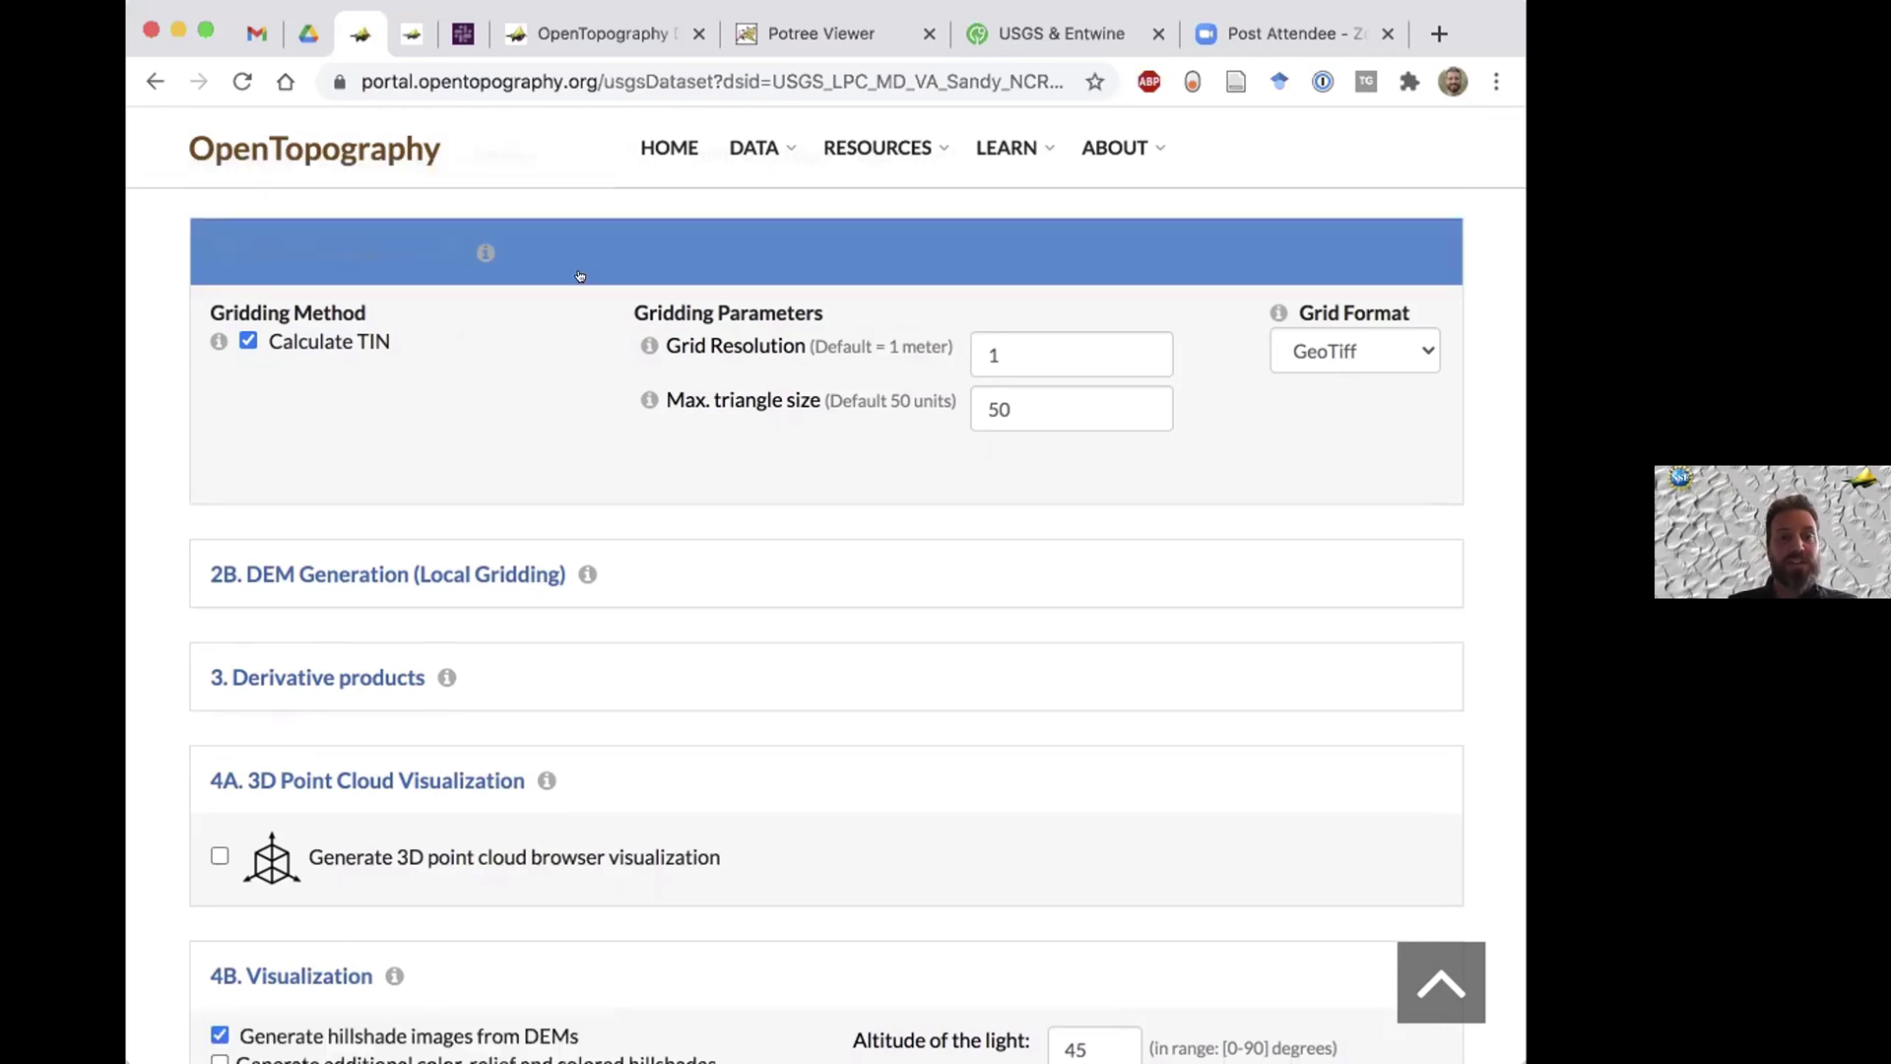
pyautogui.click(478, 246)
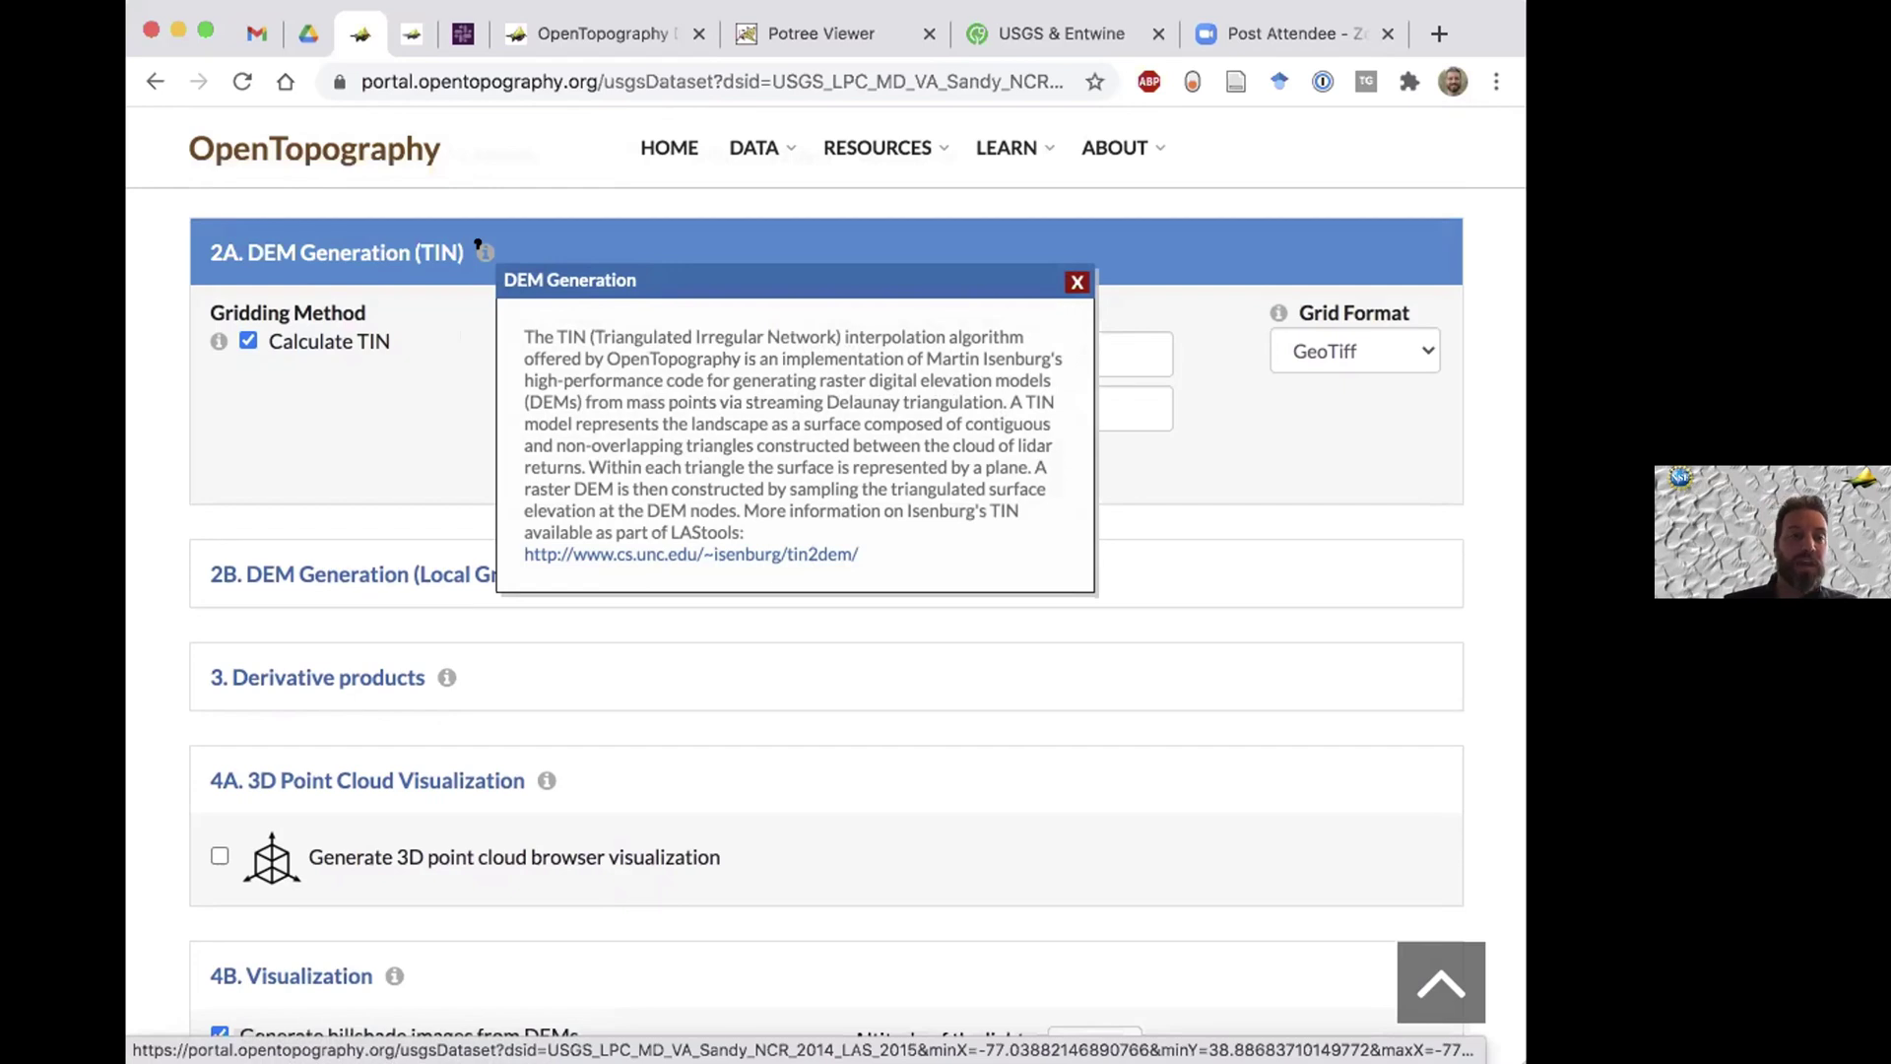
# Review and dismiss the DEM Generation and Grid Resolution help notes.
pyautogui.click(1076, 281)
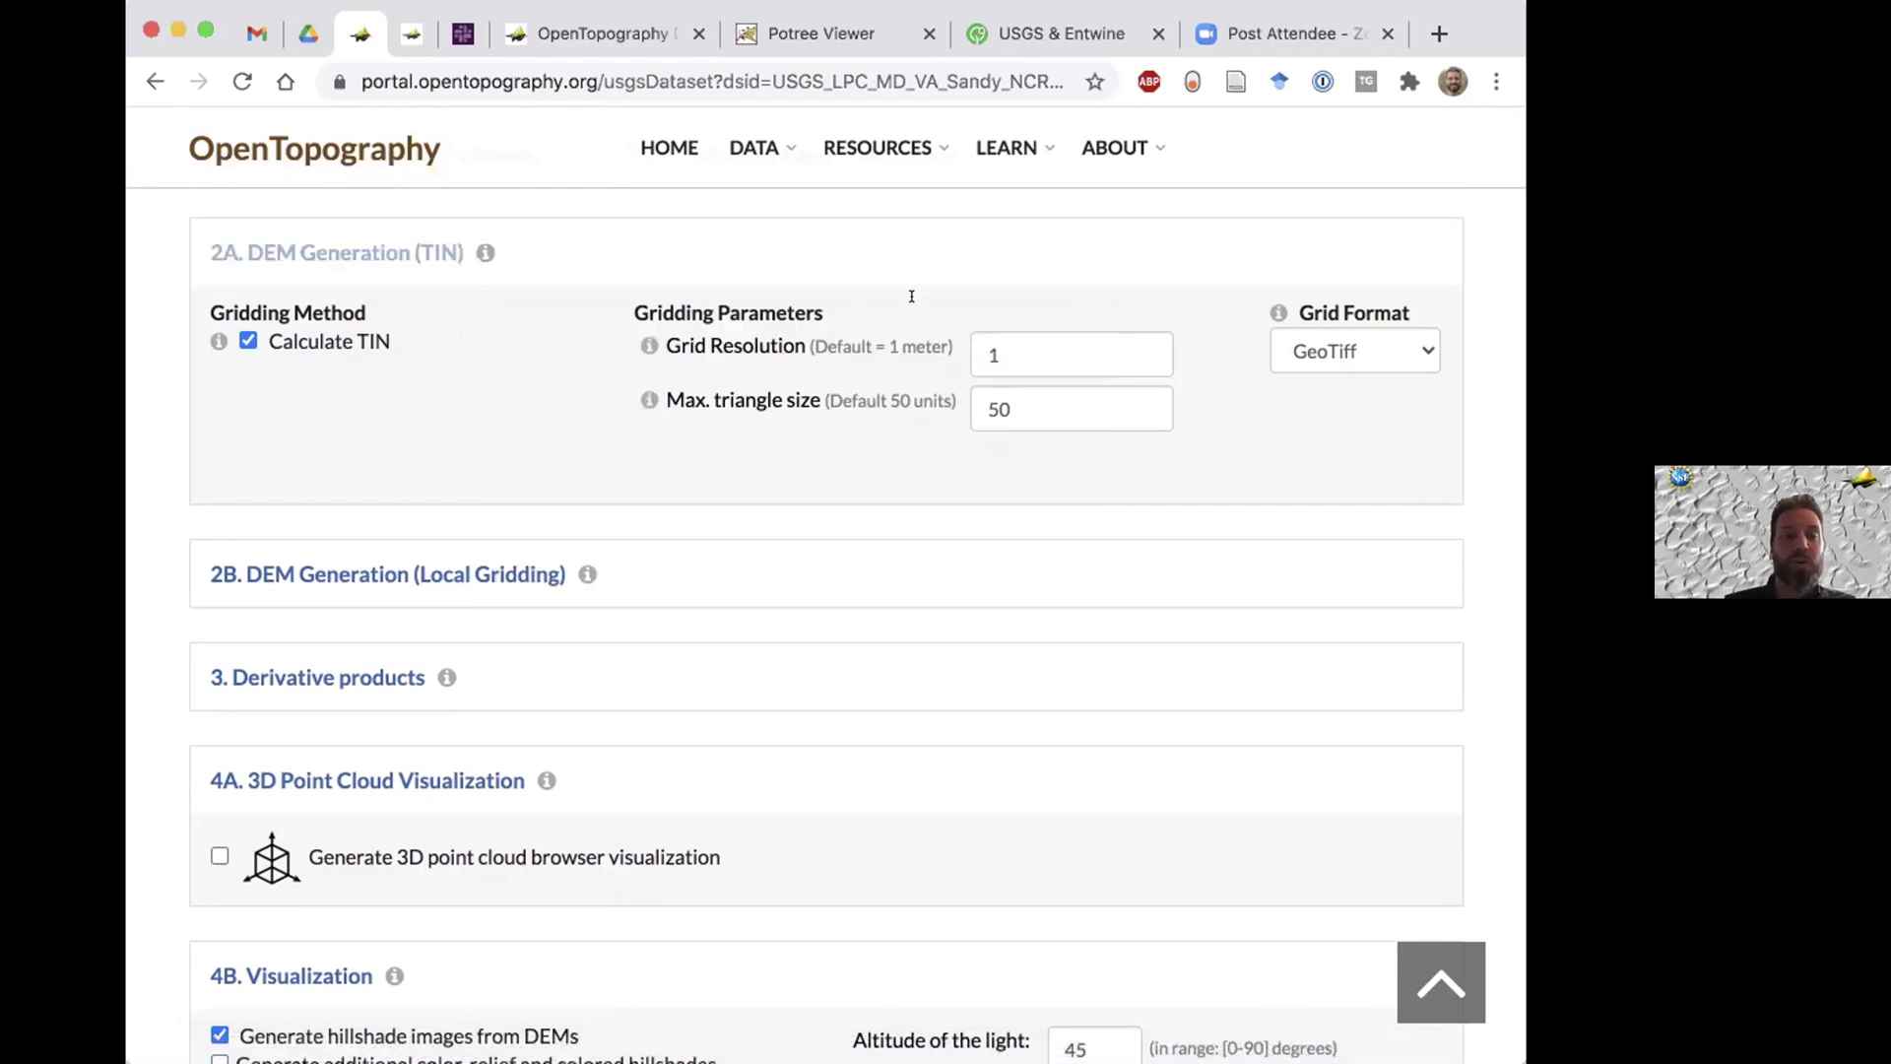
pyautogui.click(640, 341)
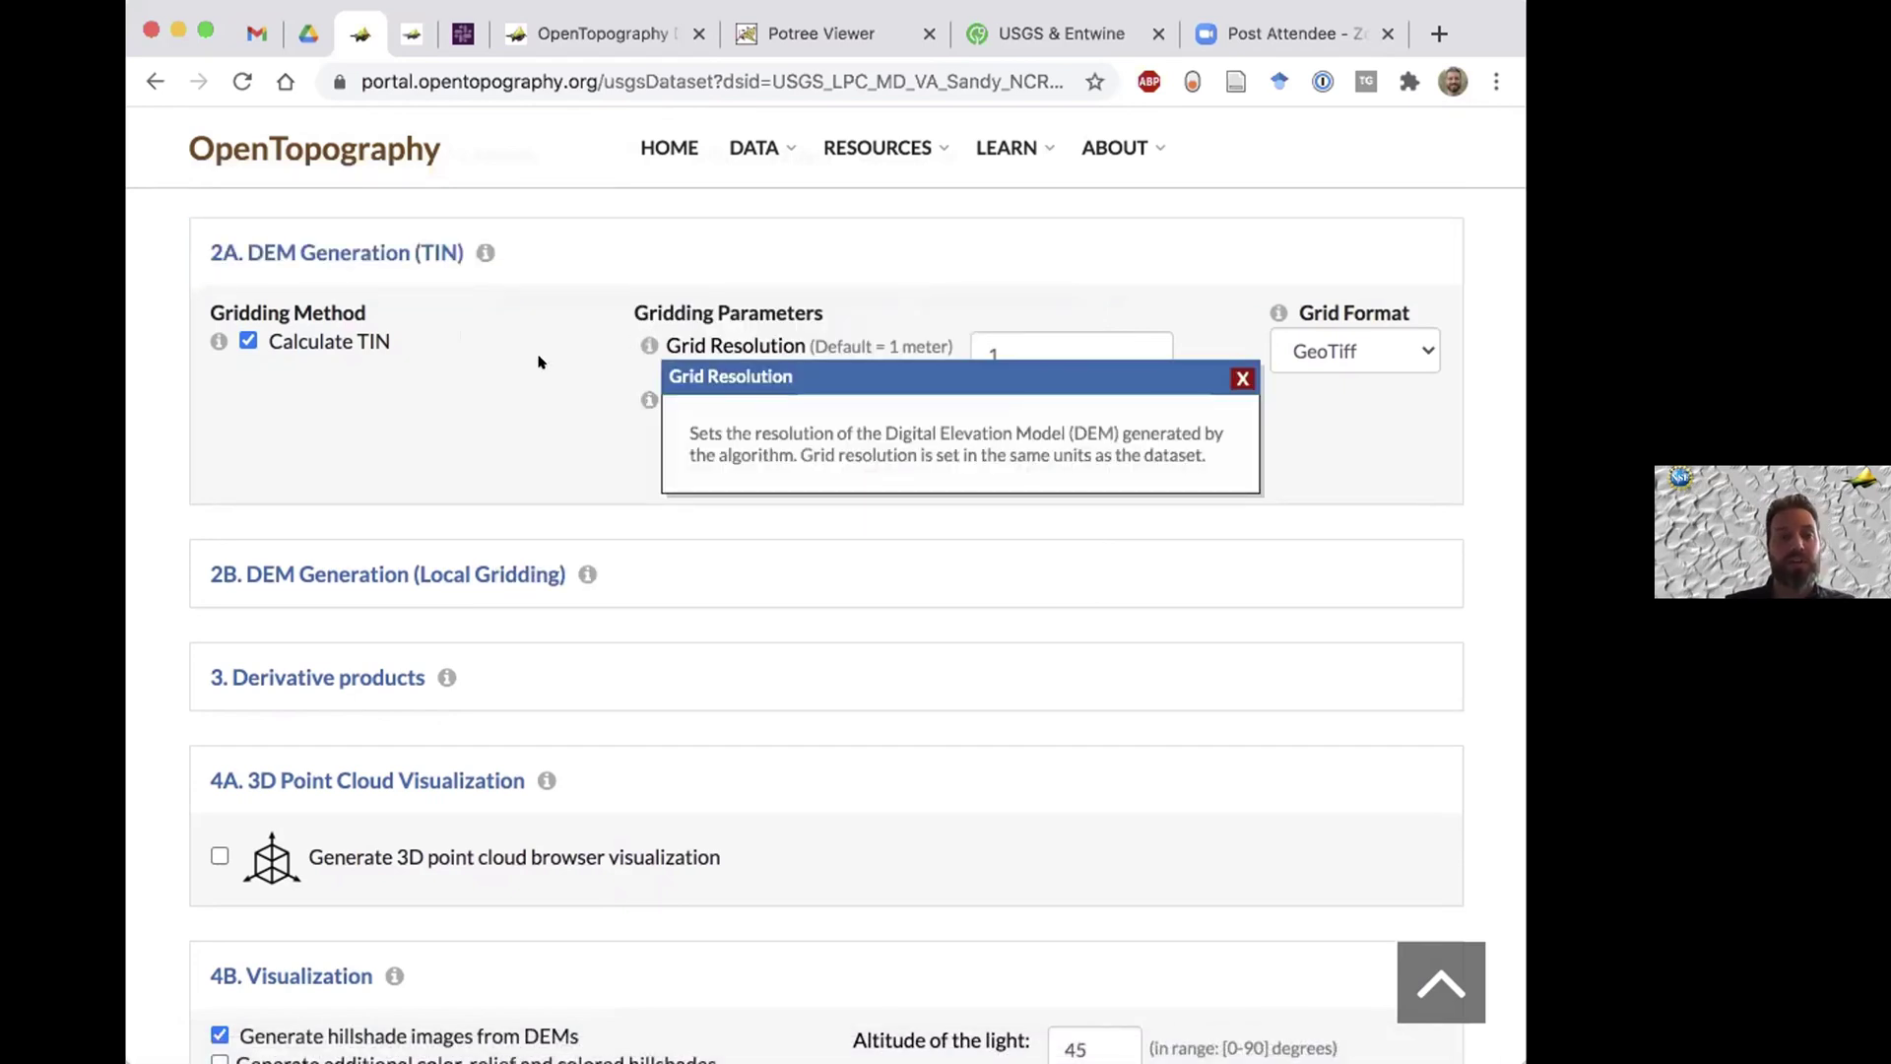
pyautogui.click(1224, 381)
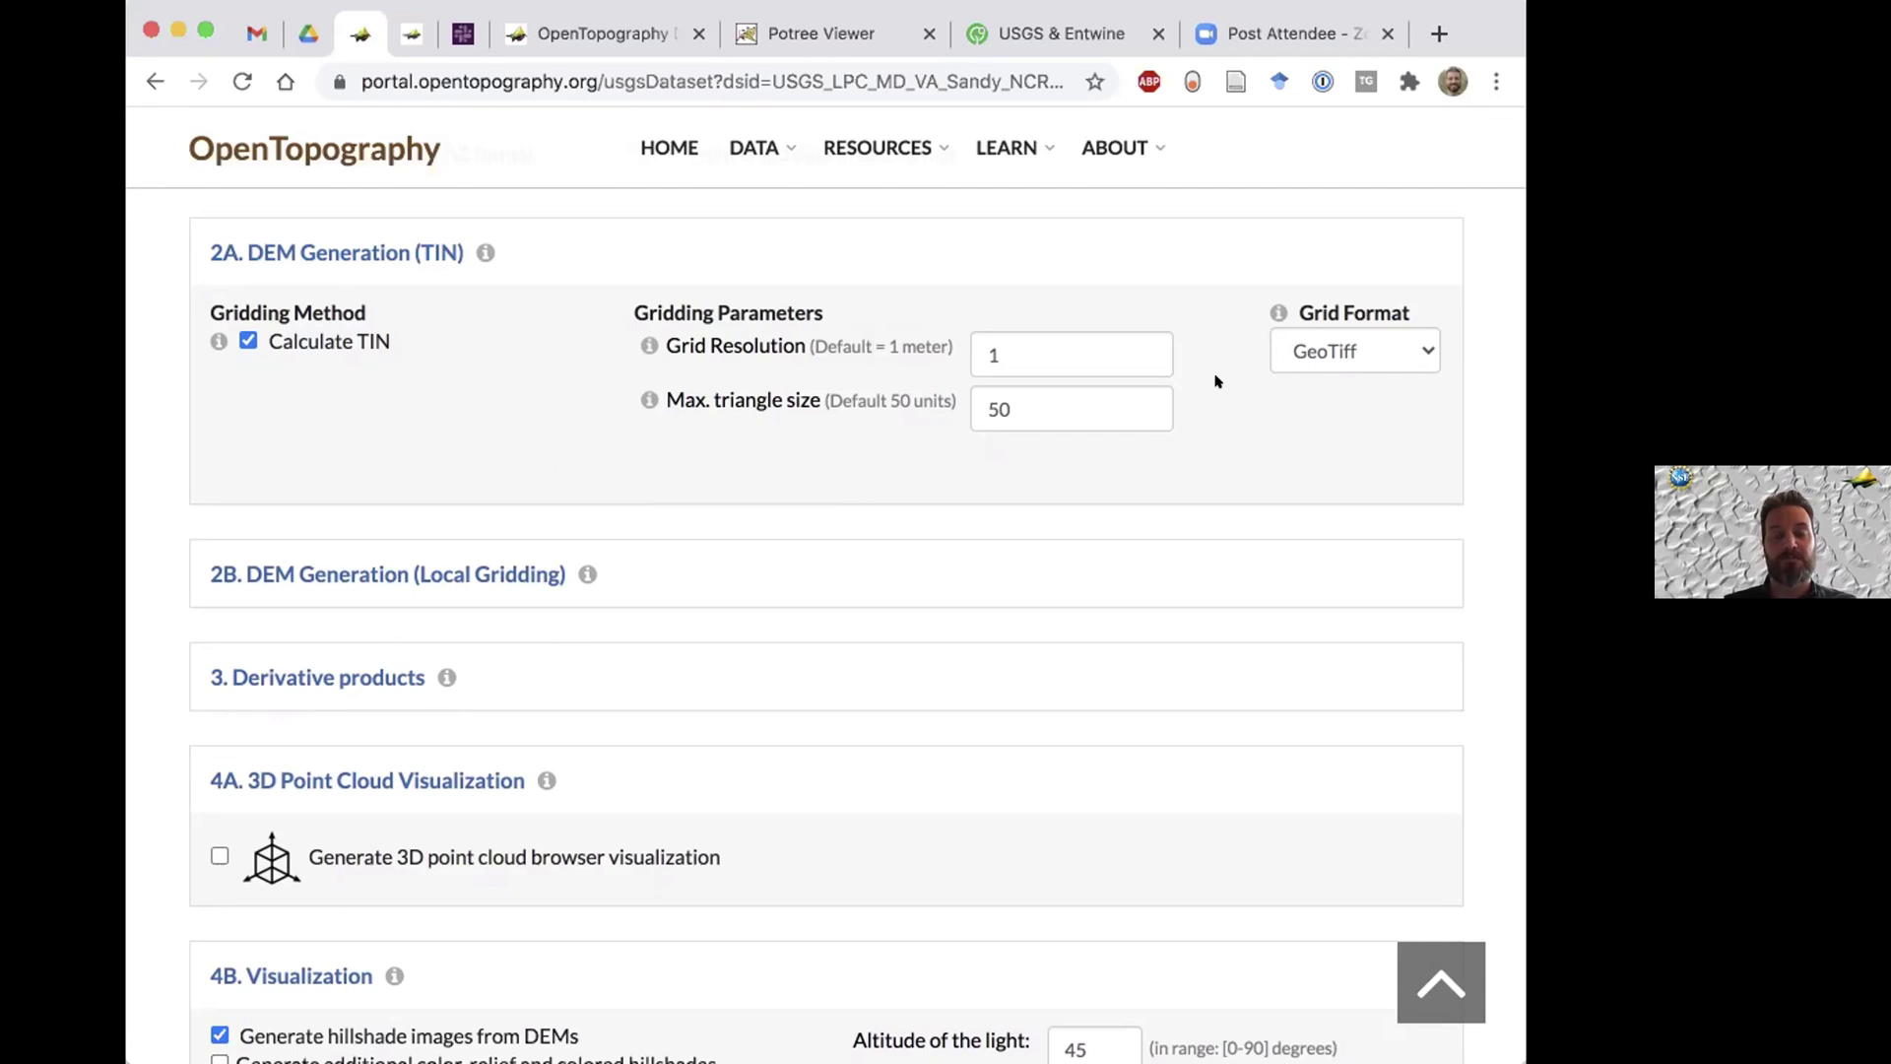
# Keep the TIN DEM in GeoTiff and expand the 2B Local Gridding DEM options.
pyautogui.click(1327, 357)
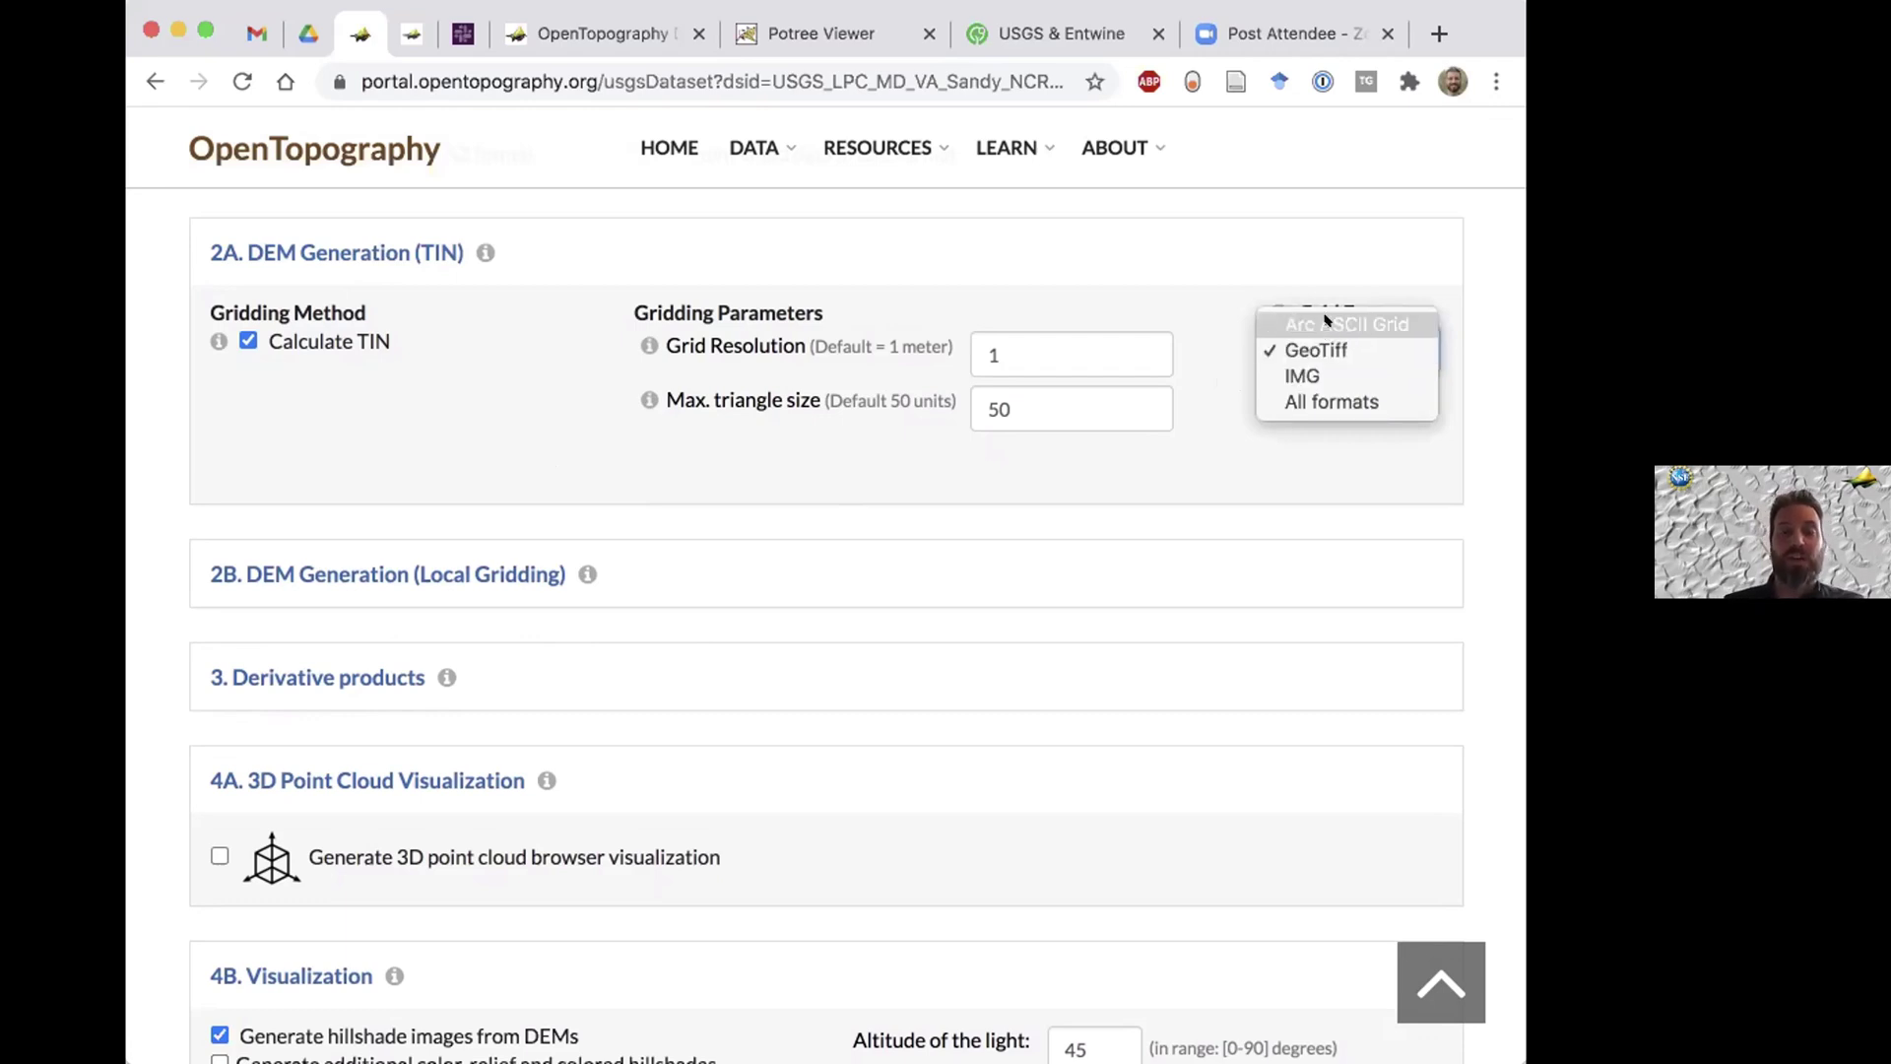
pyautogui.click(1215, 318)
pyautogui.click(371, 565)
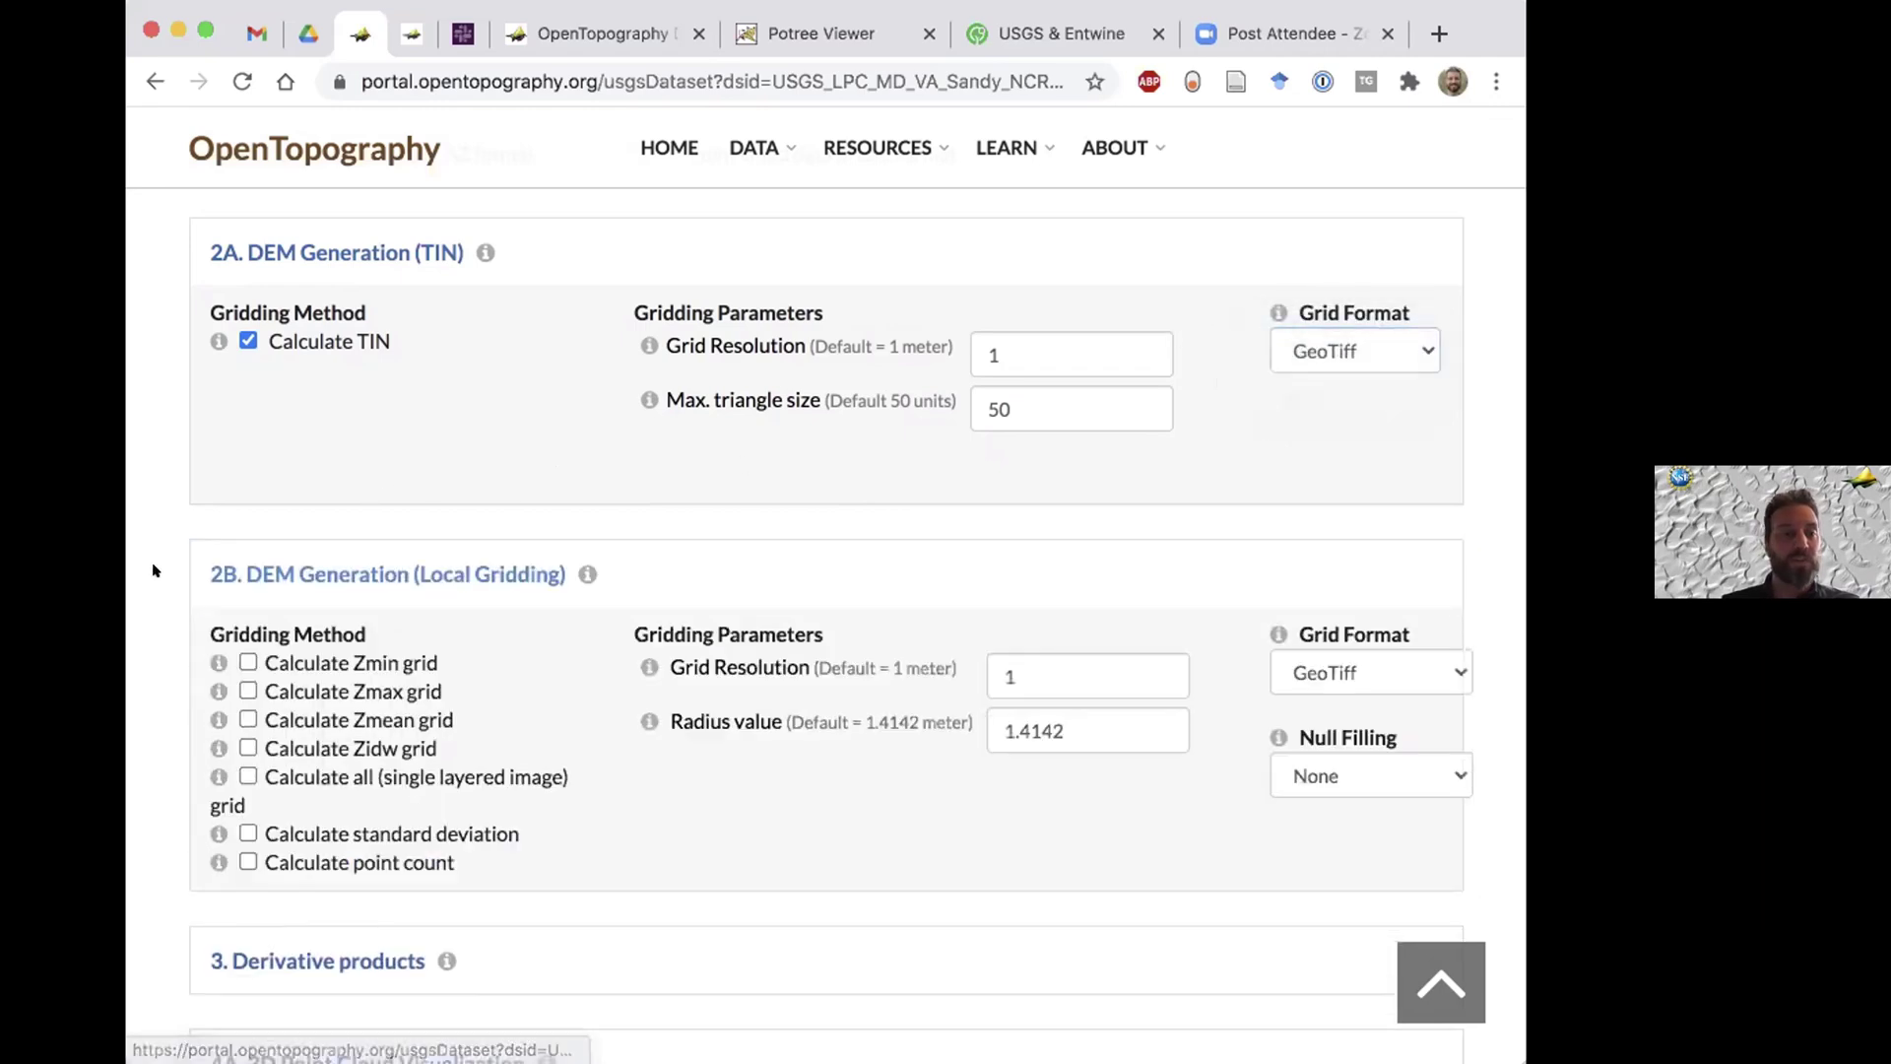
# Collapse the TIN DEM section and check the Local Gridding null-filling choices.
pyautogui.click(348, 276)
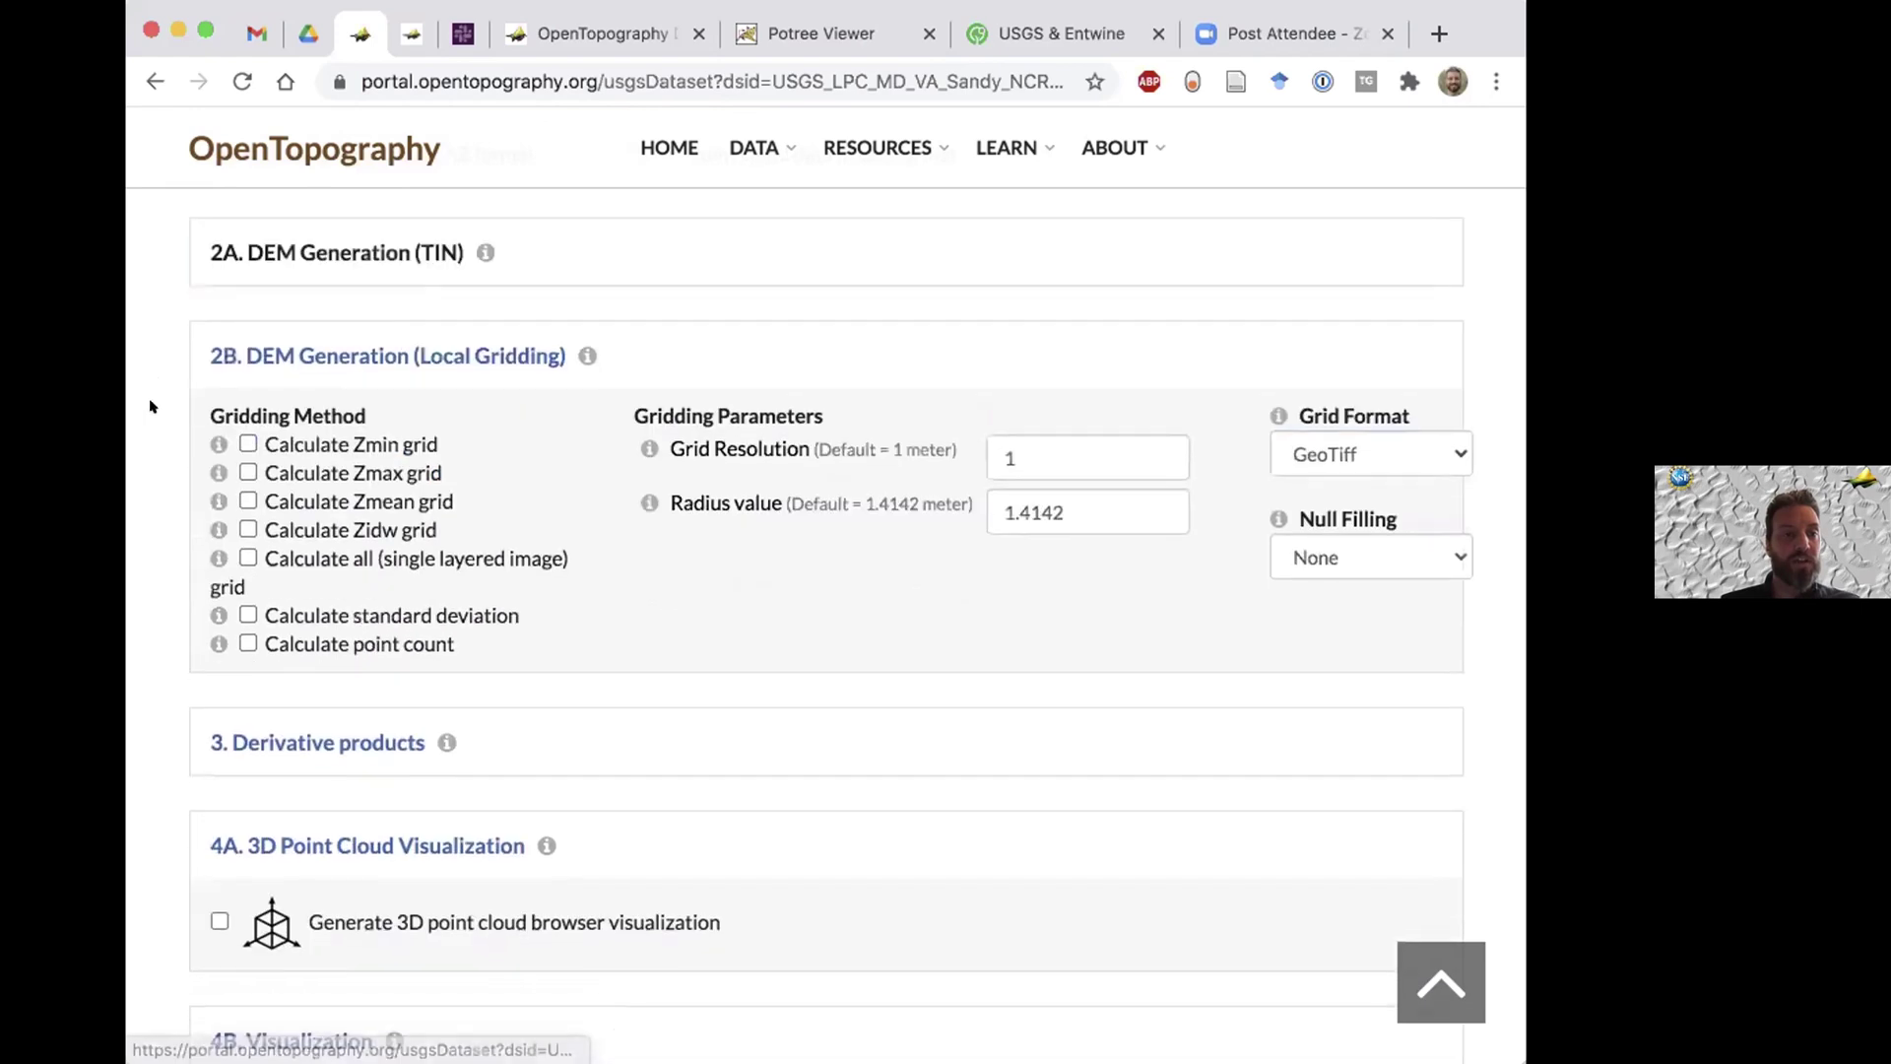
pyautogui.scroll(-2, 153, 381)
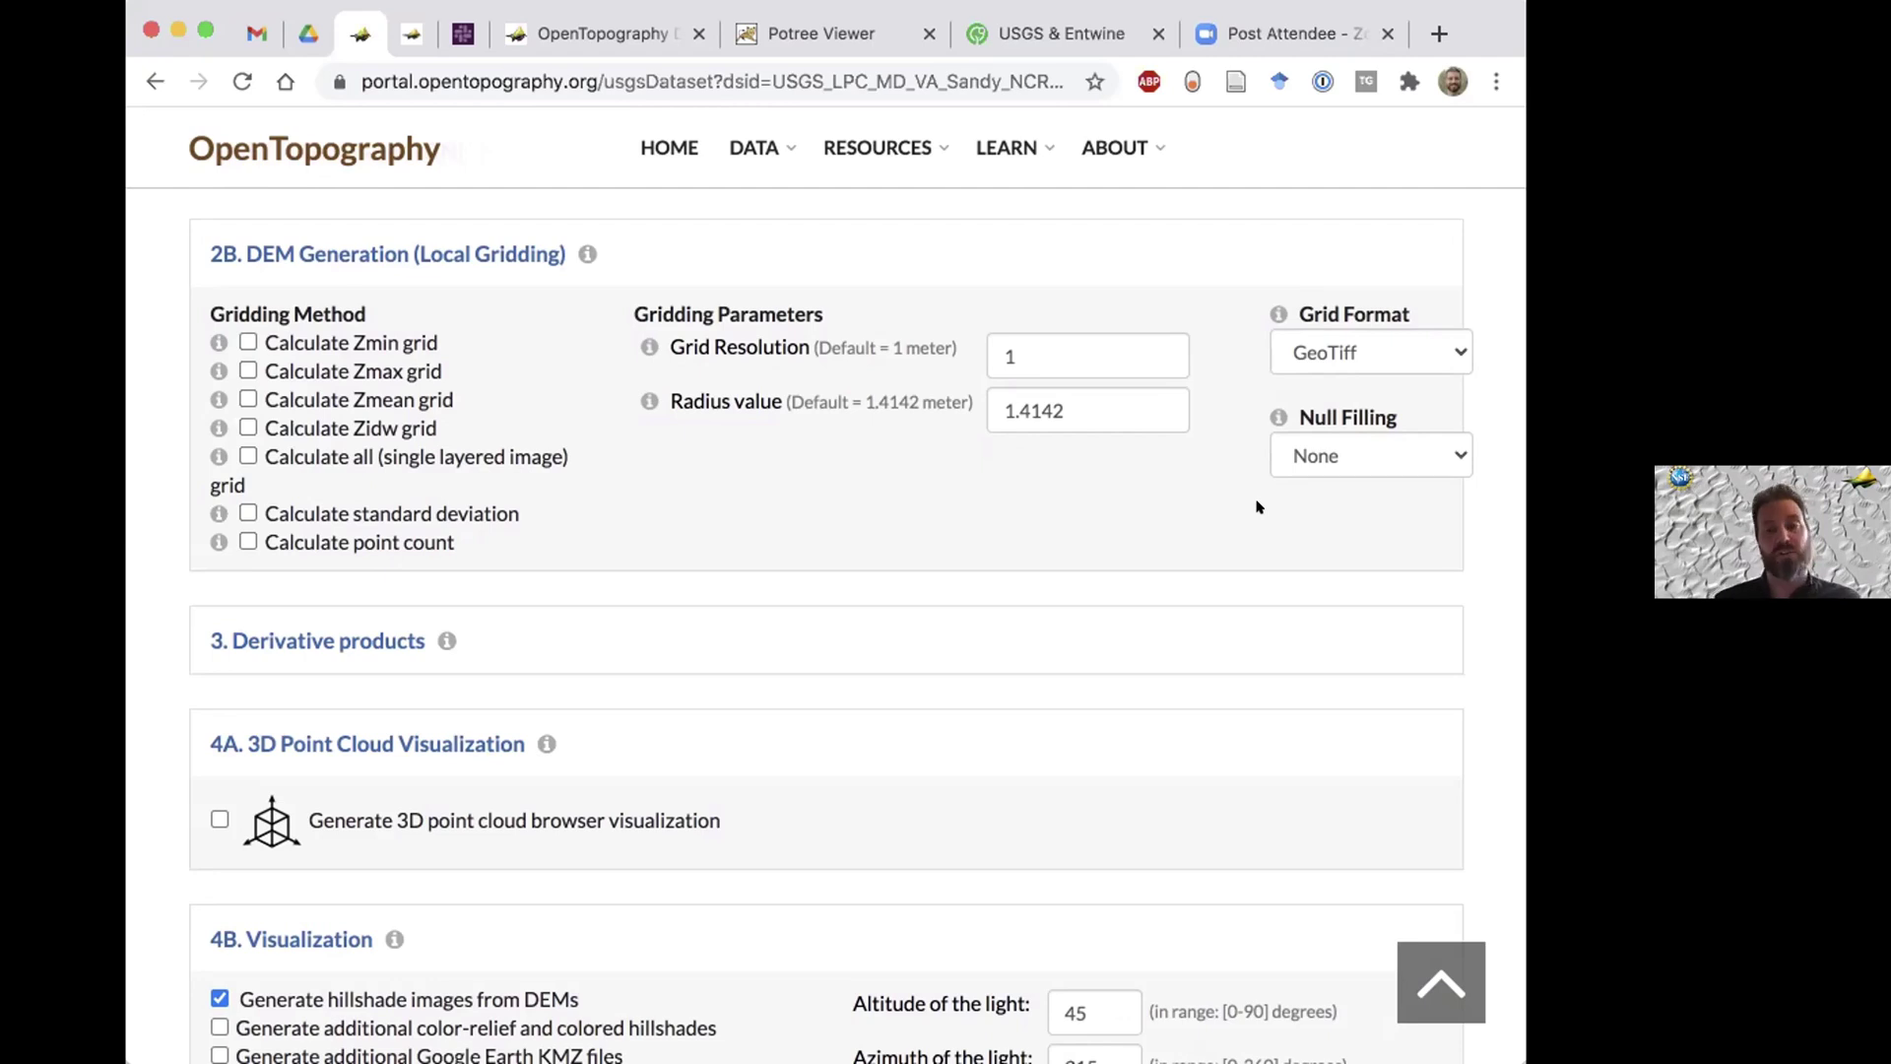
pyautogui.click(1344, 449)
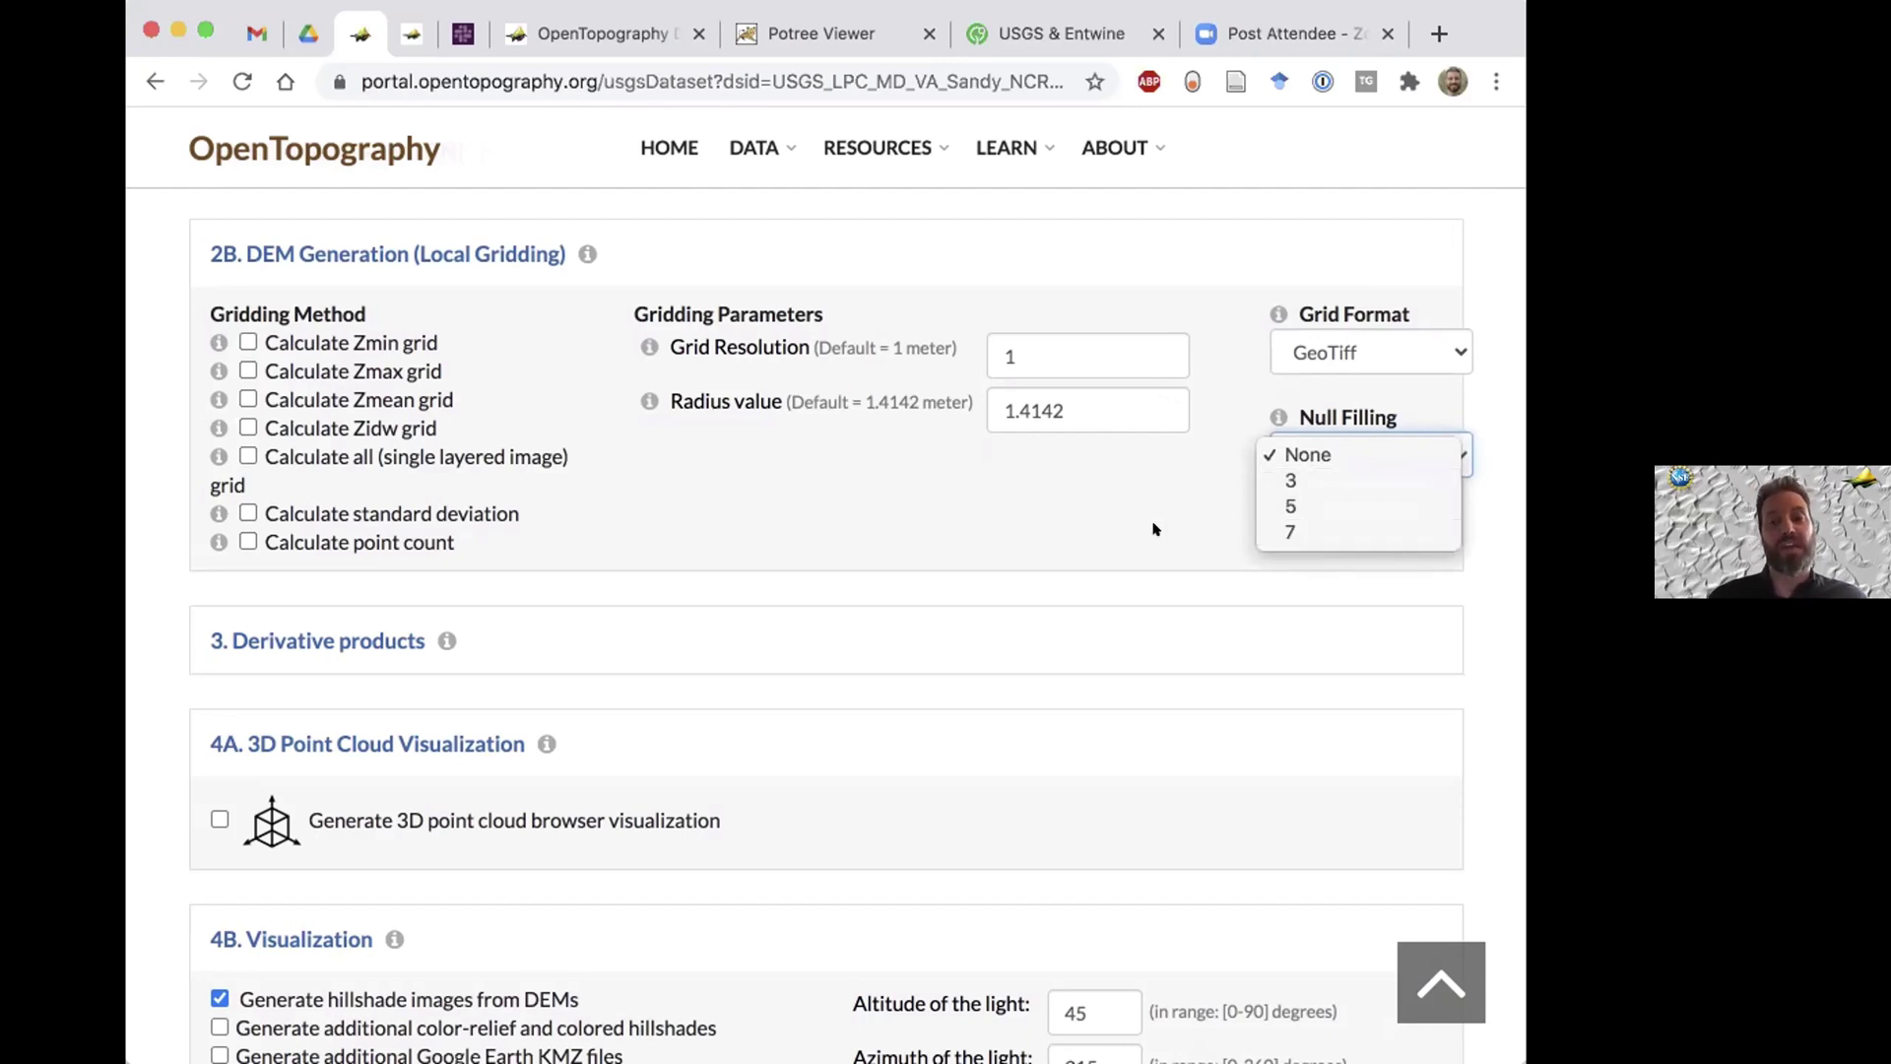
pyautogui.click(1192, 533)
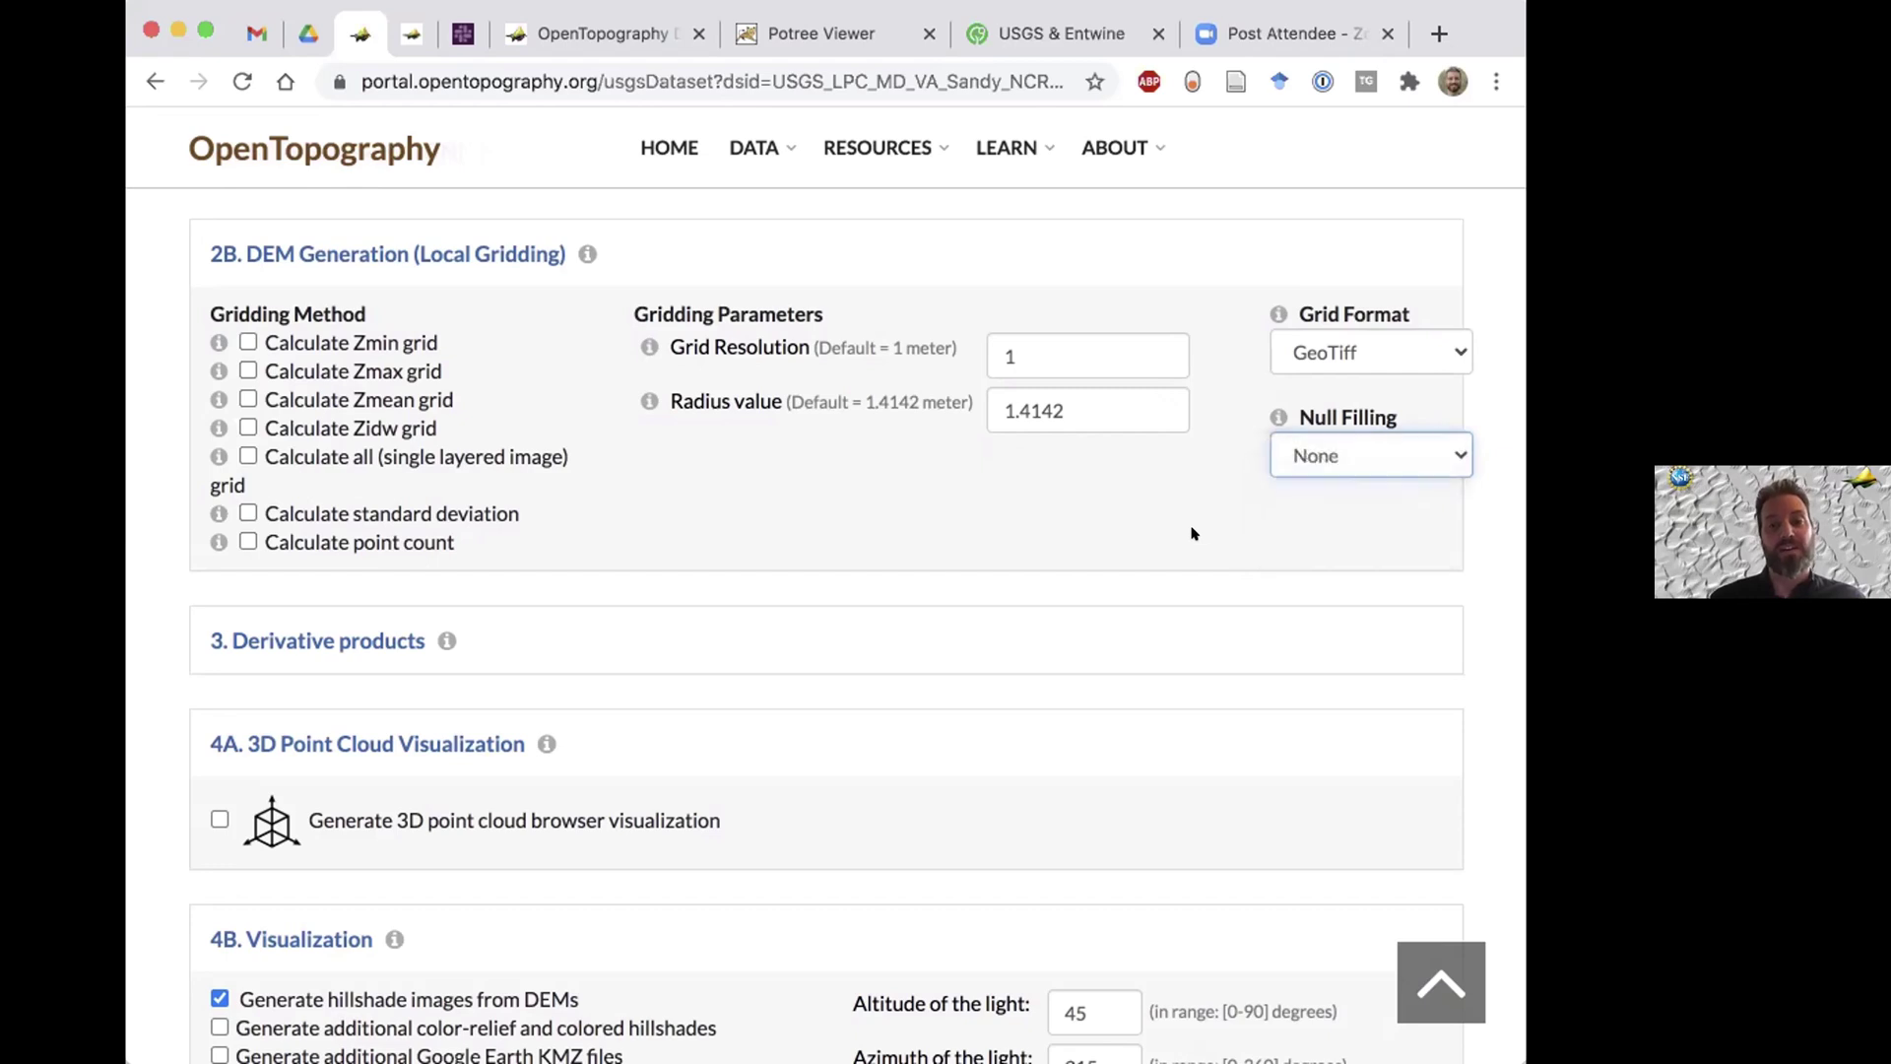
pyautogui.click(1345, 353)
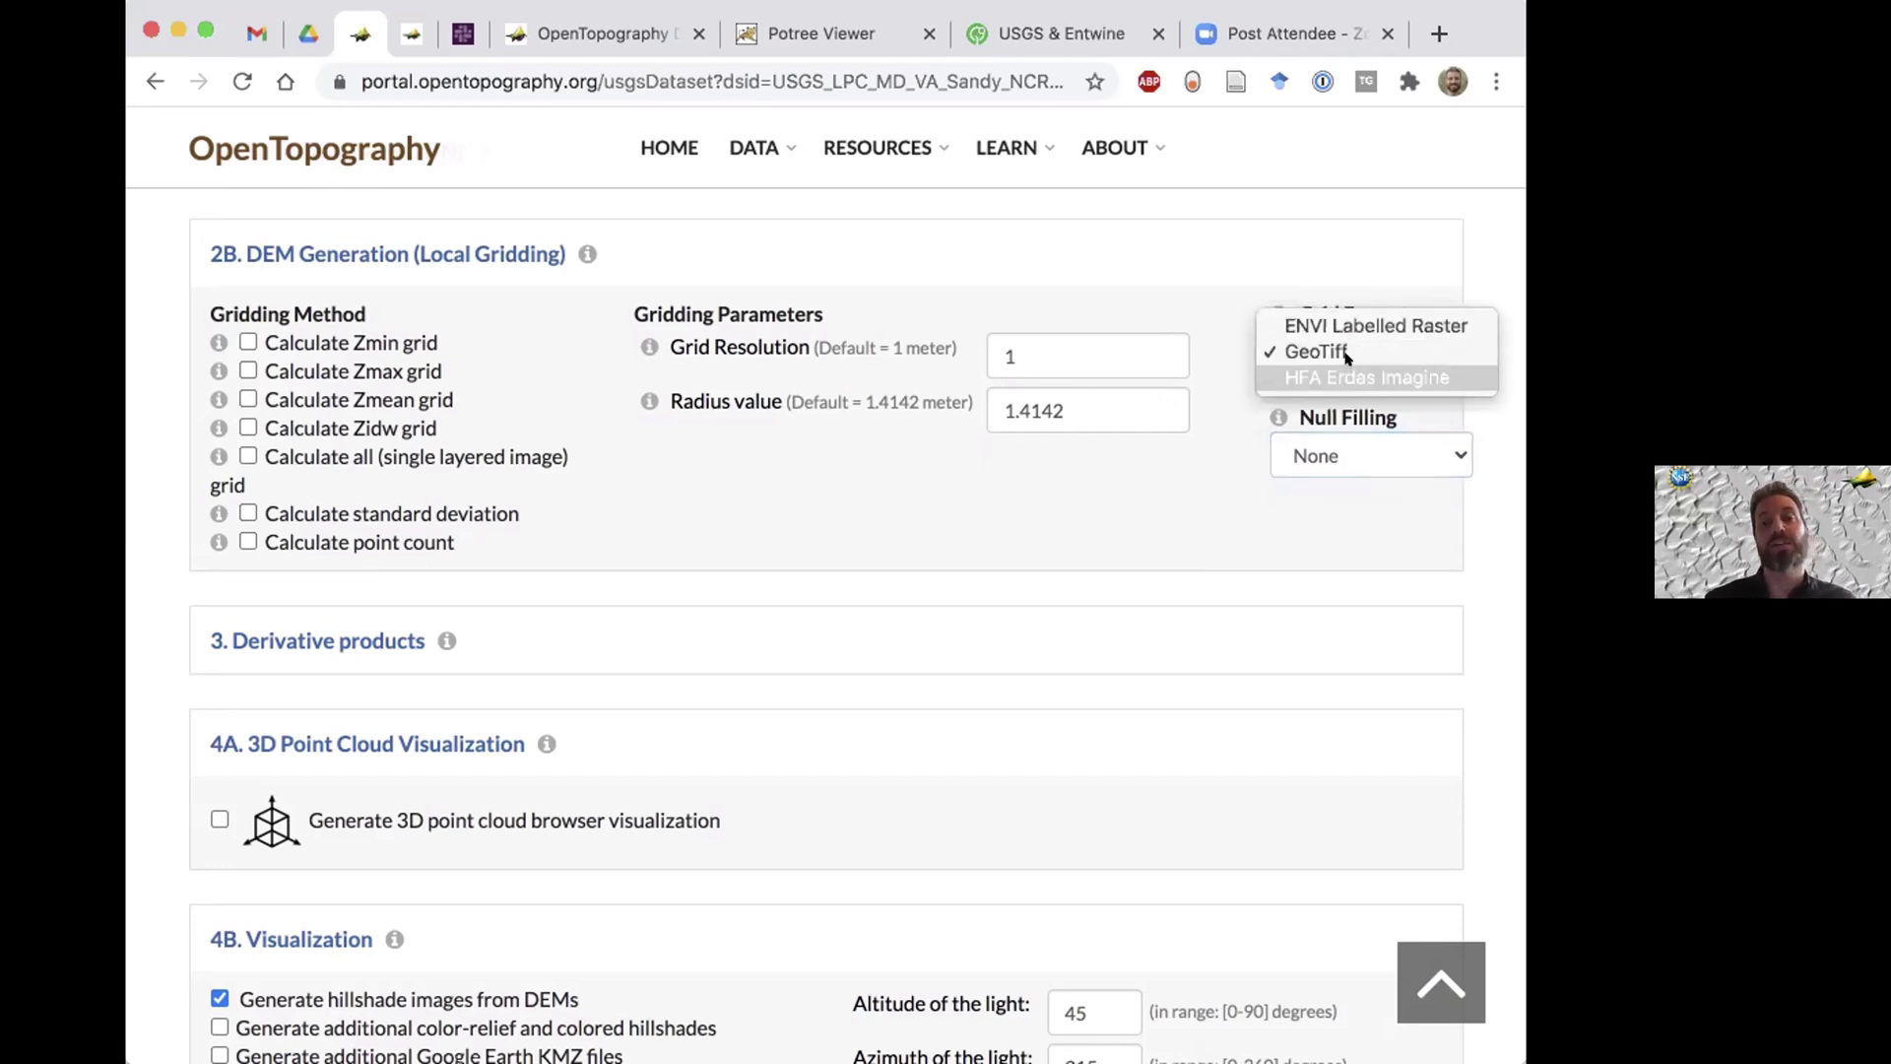
pyautogui.click(1194, 484)
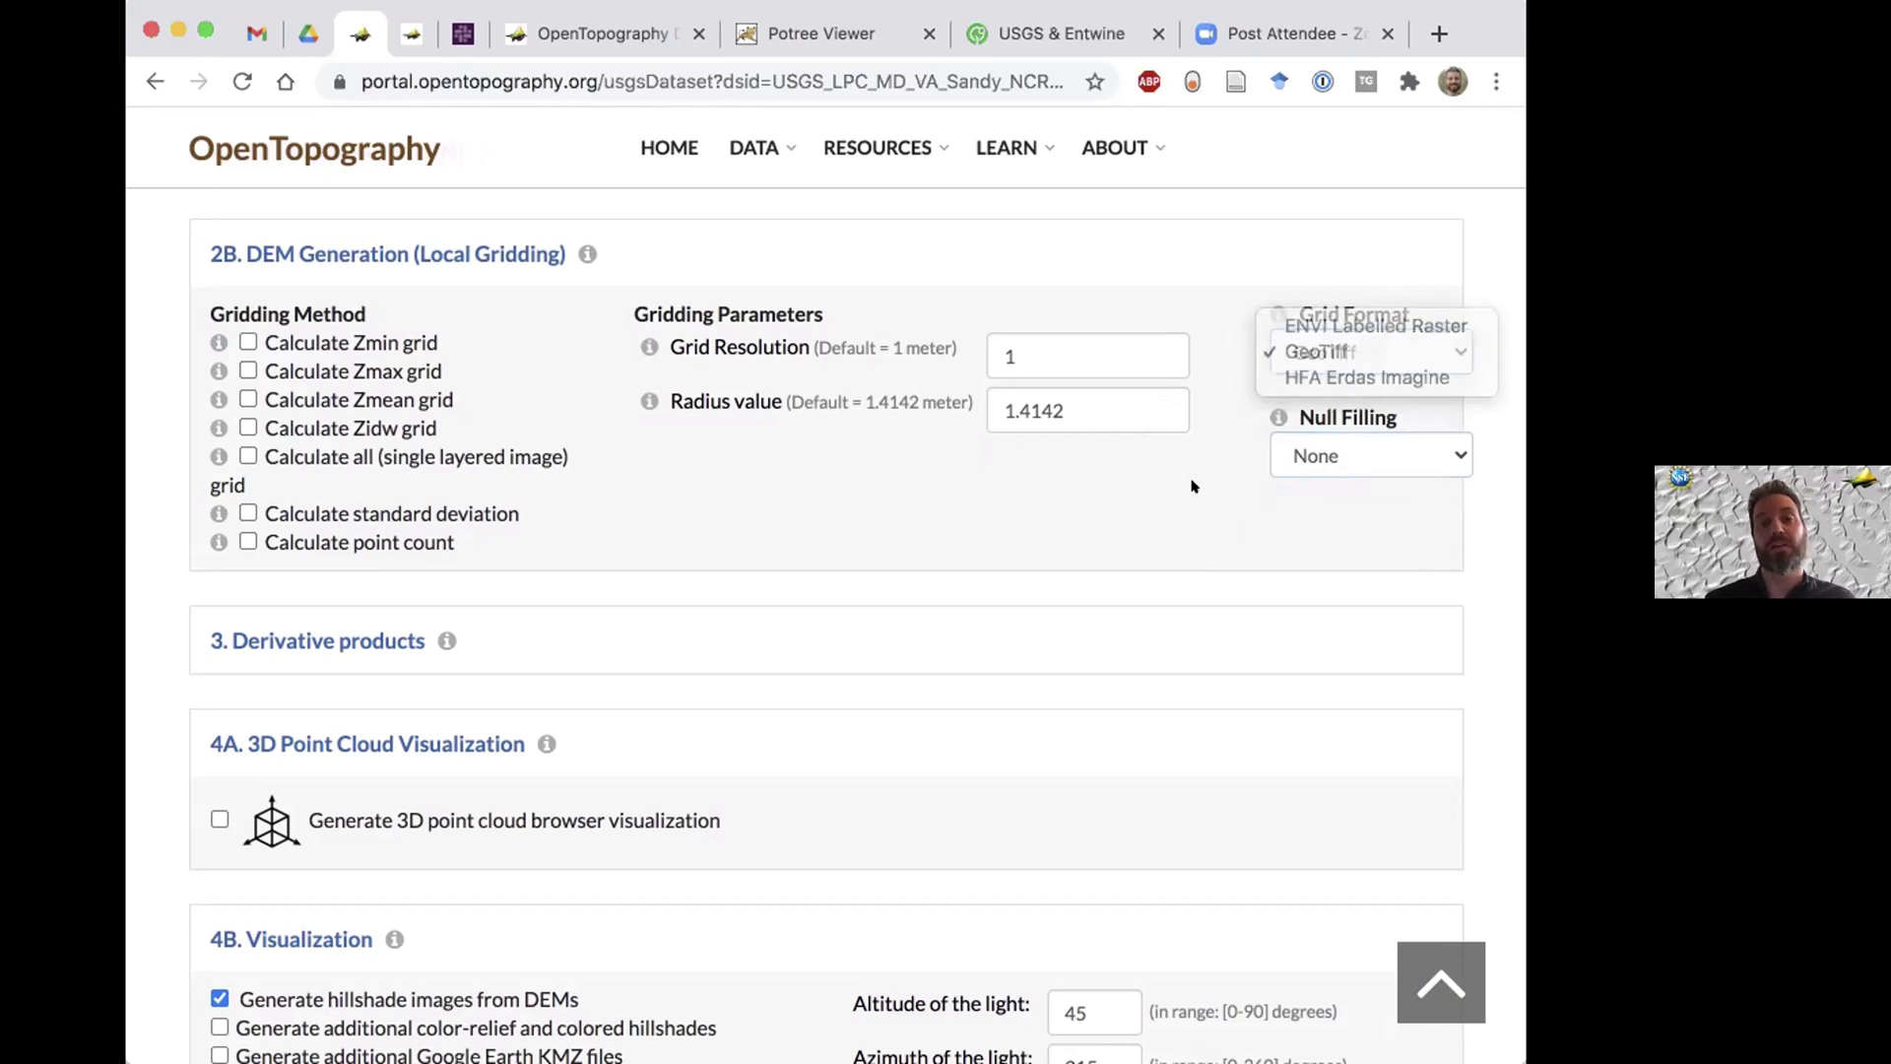
pyautogui.scroll(-5, 155, 543)
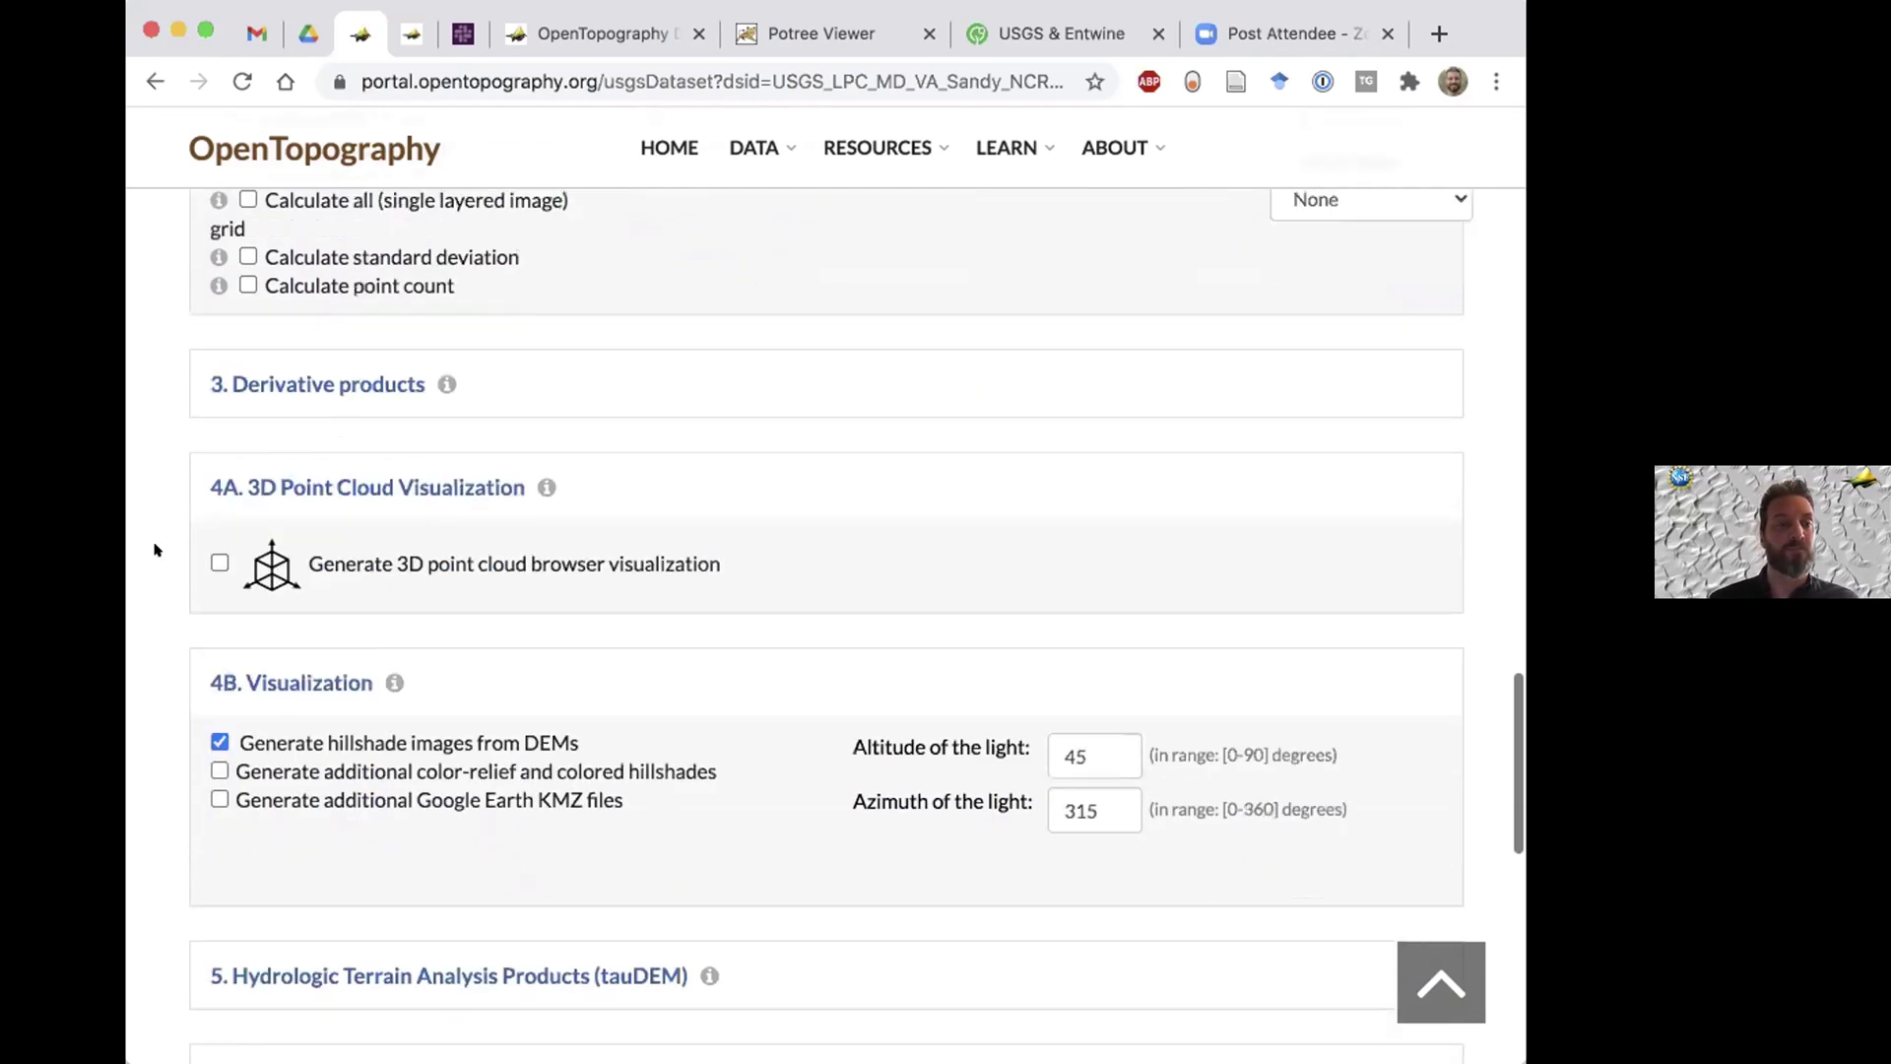
# Keep hillshade and slope derivative grids in GeoTiff, leaving 3D point cloud visualization unselected.
pyautogui.click(303, 386)
pyautogui.click(315, 308)
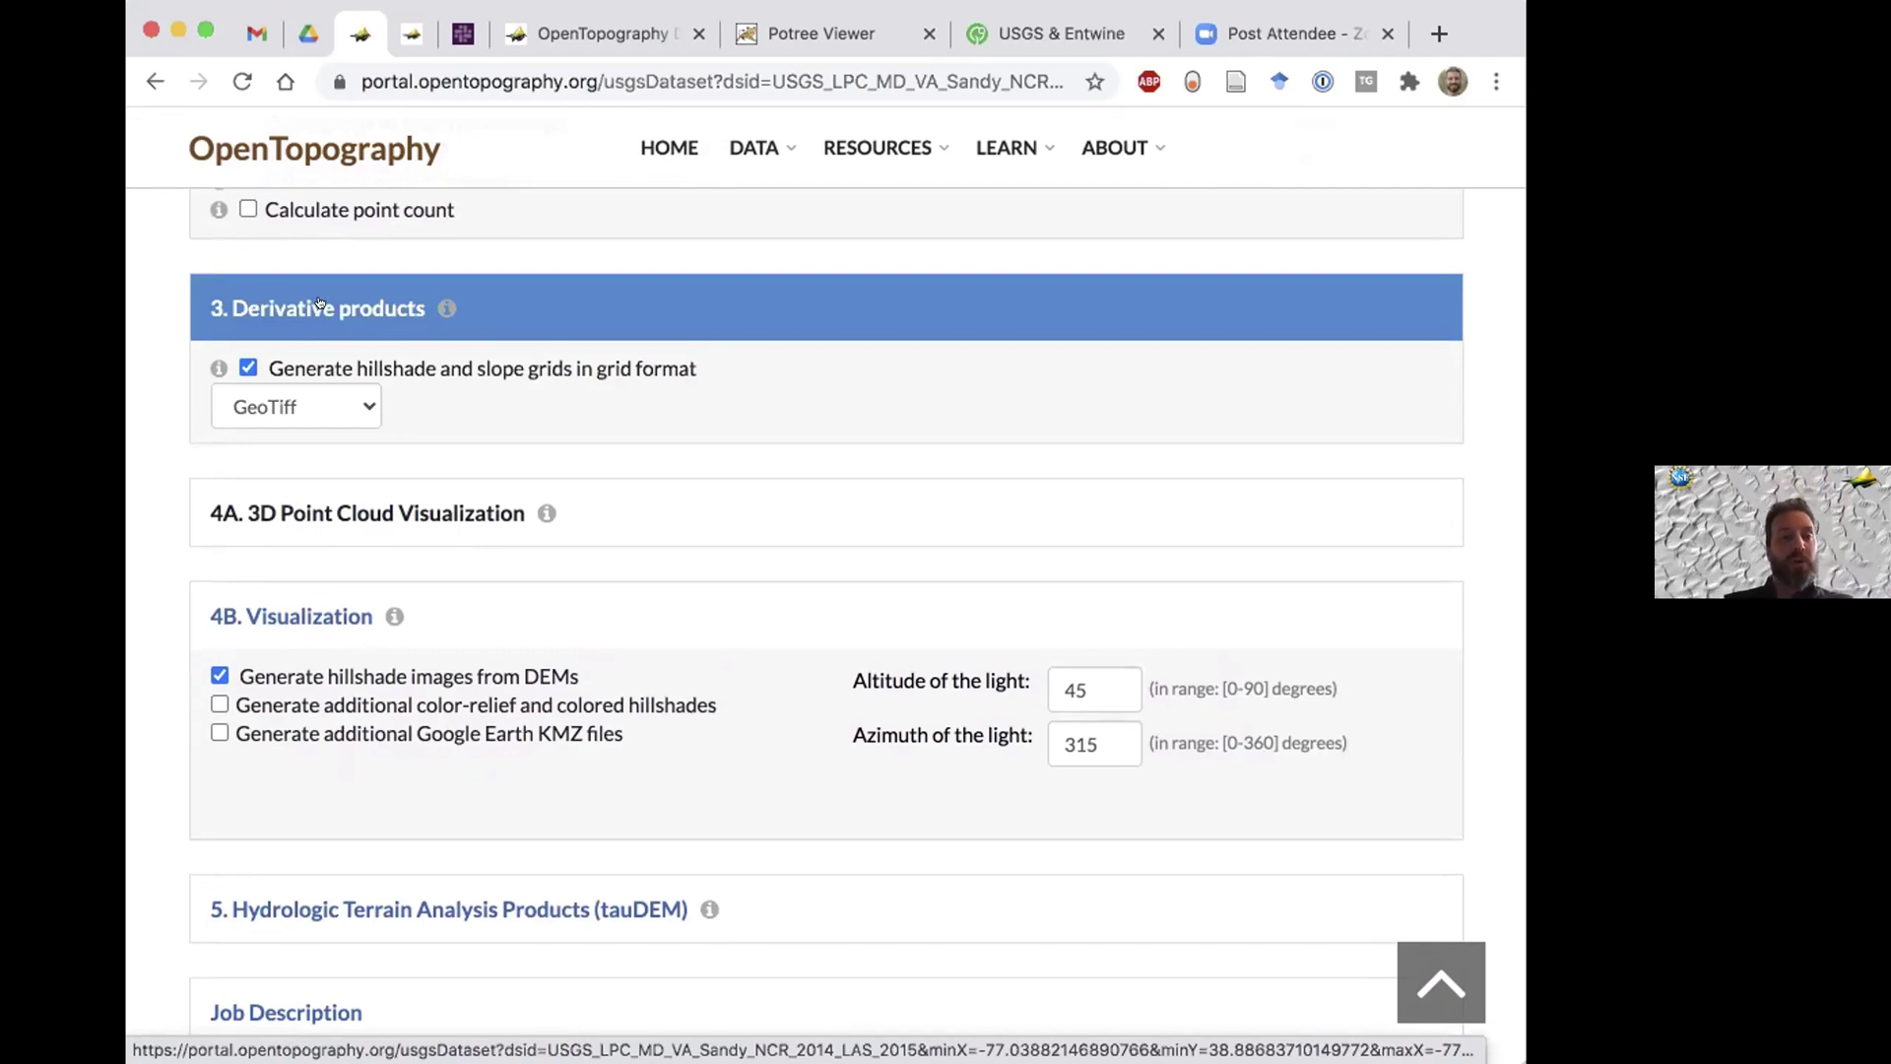
pyautogui.scroll(4, 153, 360)
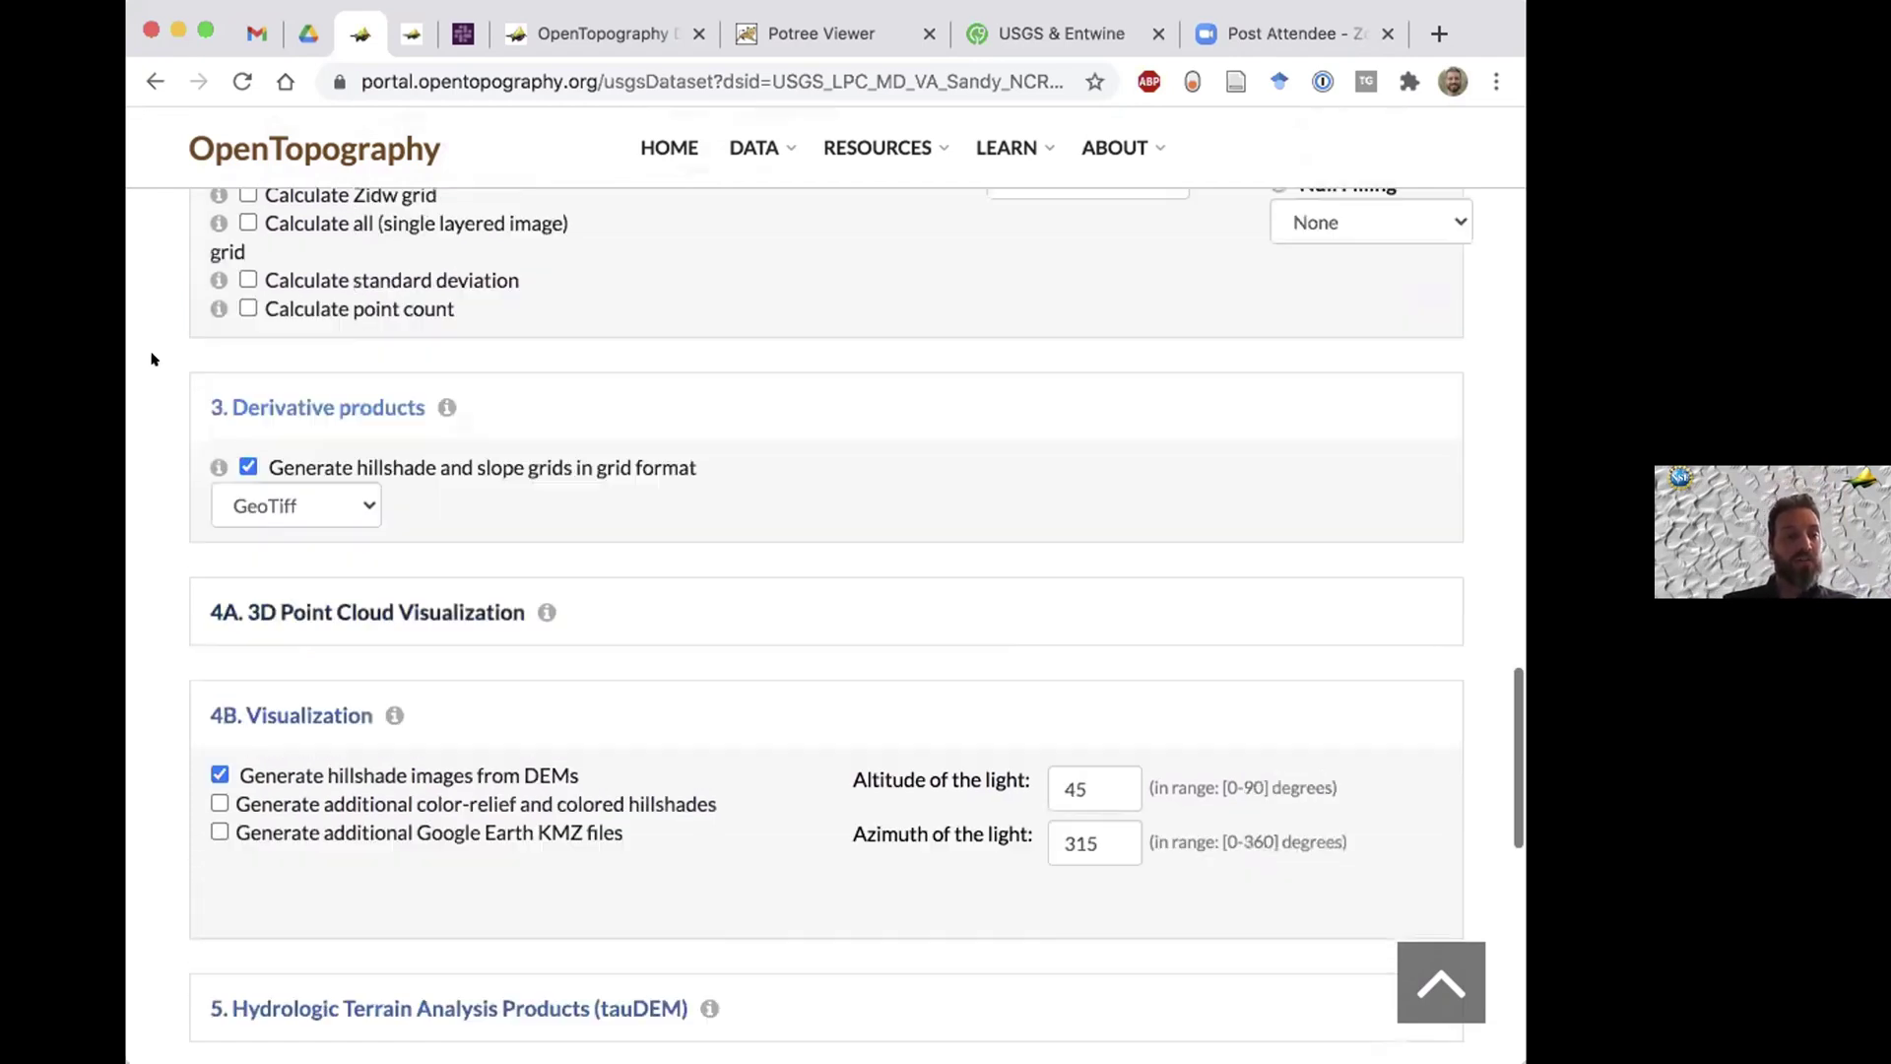
pyautogui.scroll(3, 153, 359)
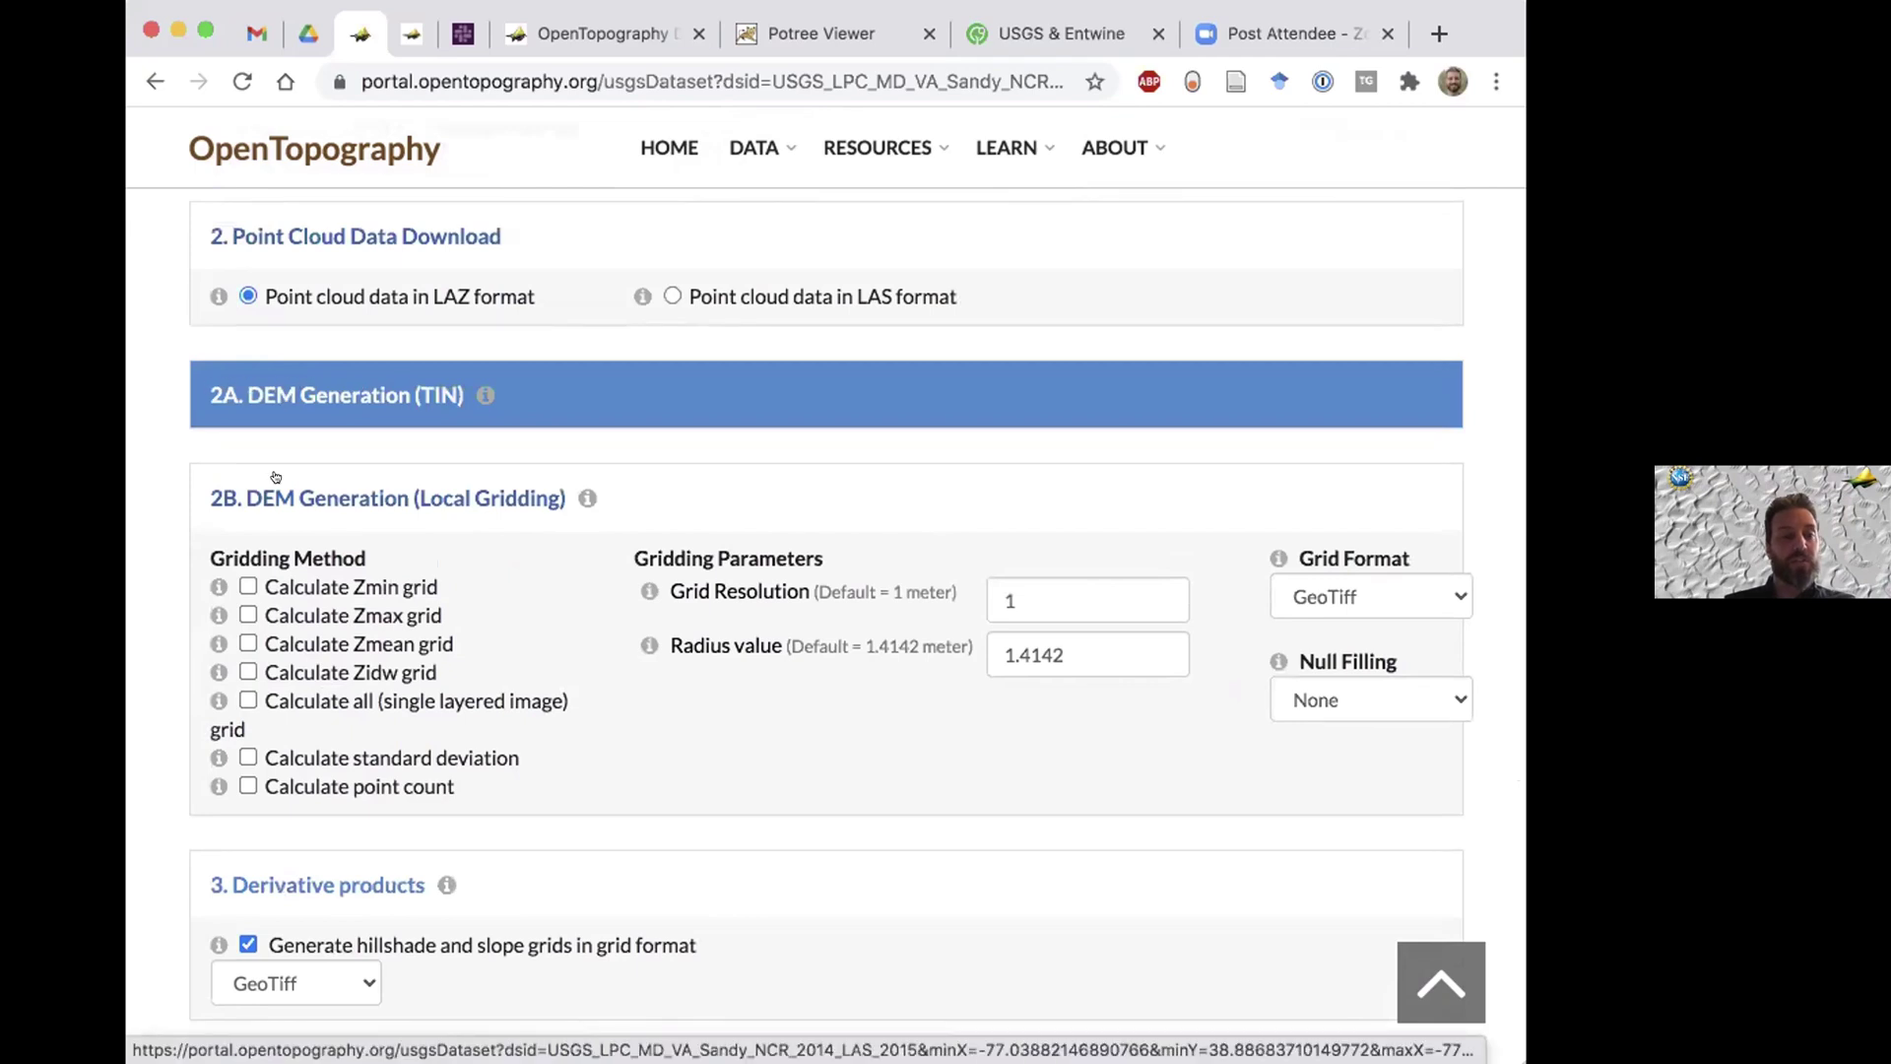
pyautogui.scroll(-2, 167, 477)
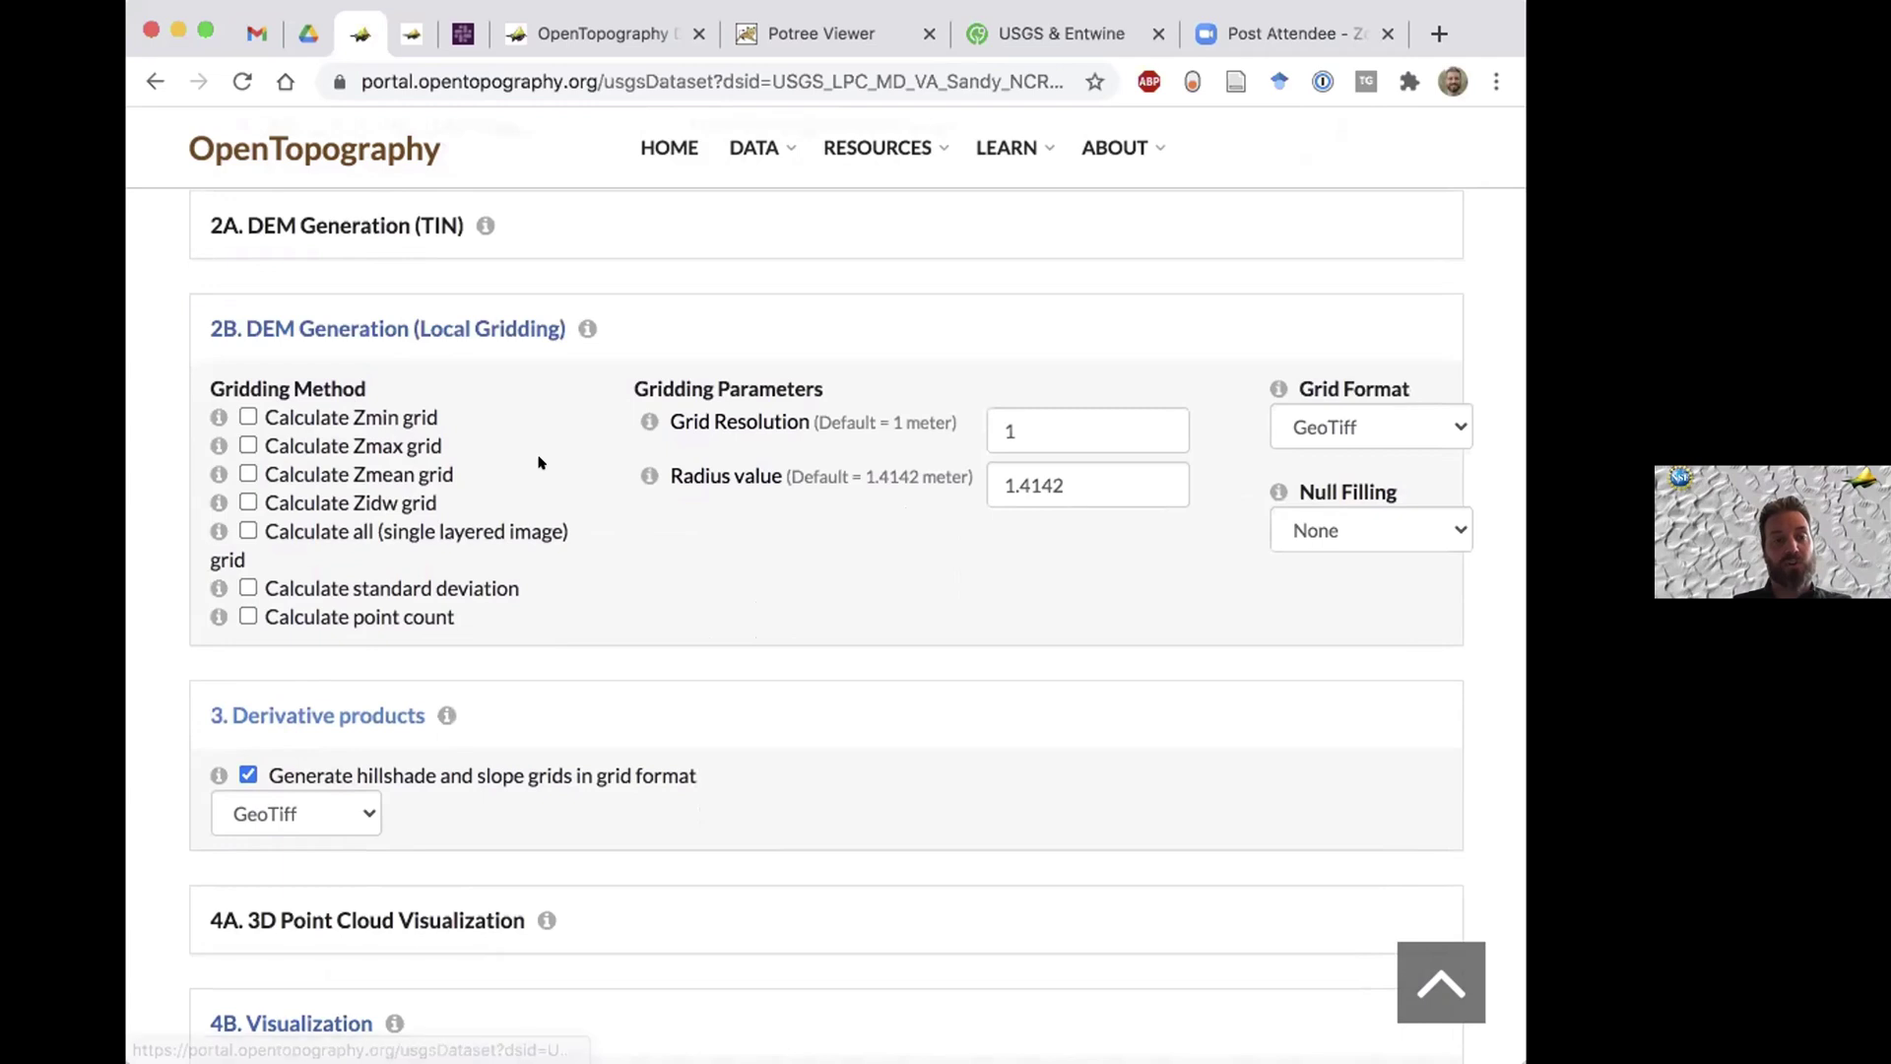
pyautogui.scroll(-2, 159, 687)
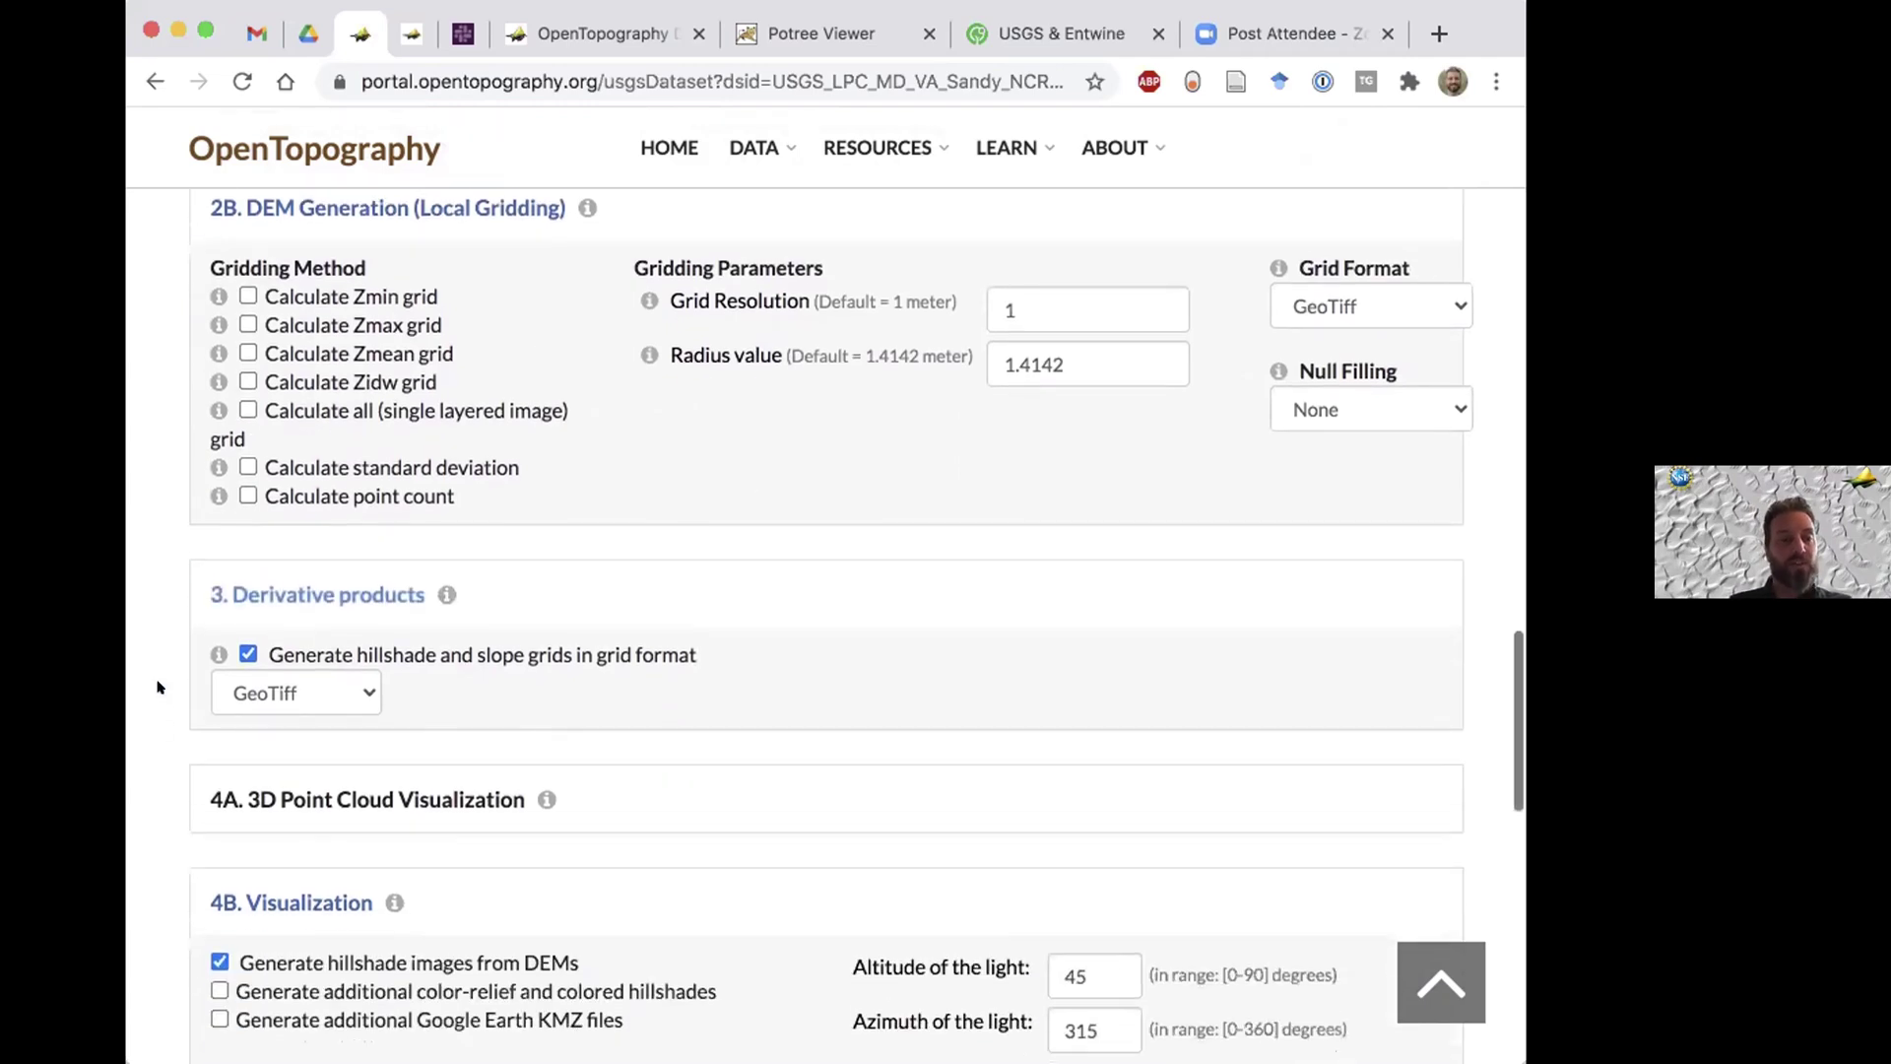
pyautogui.scroll(-1, 159, 686)
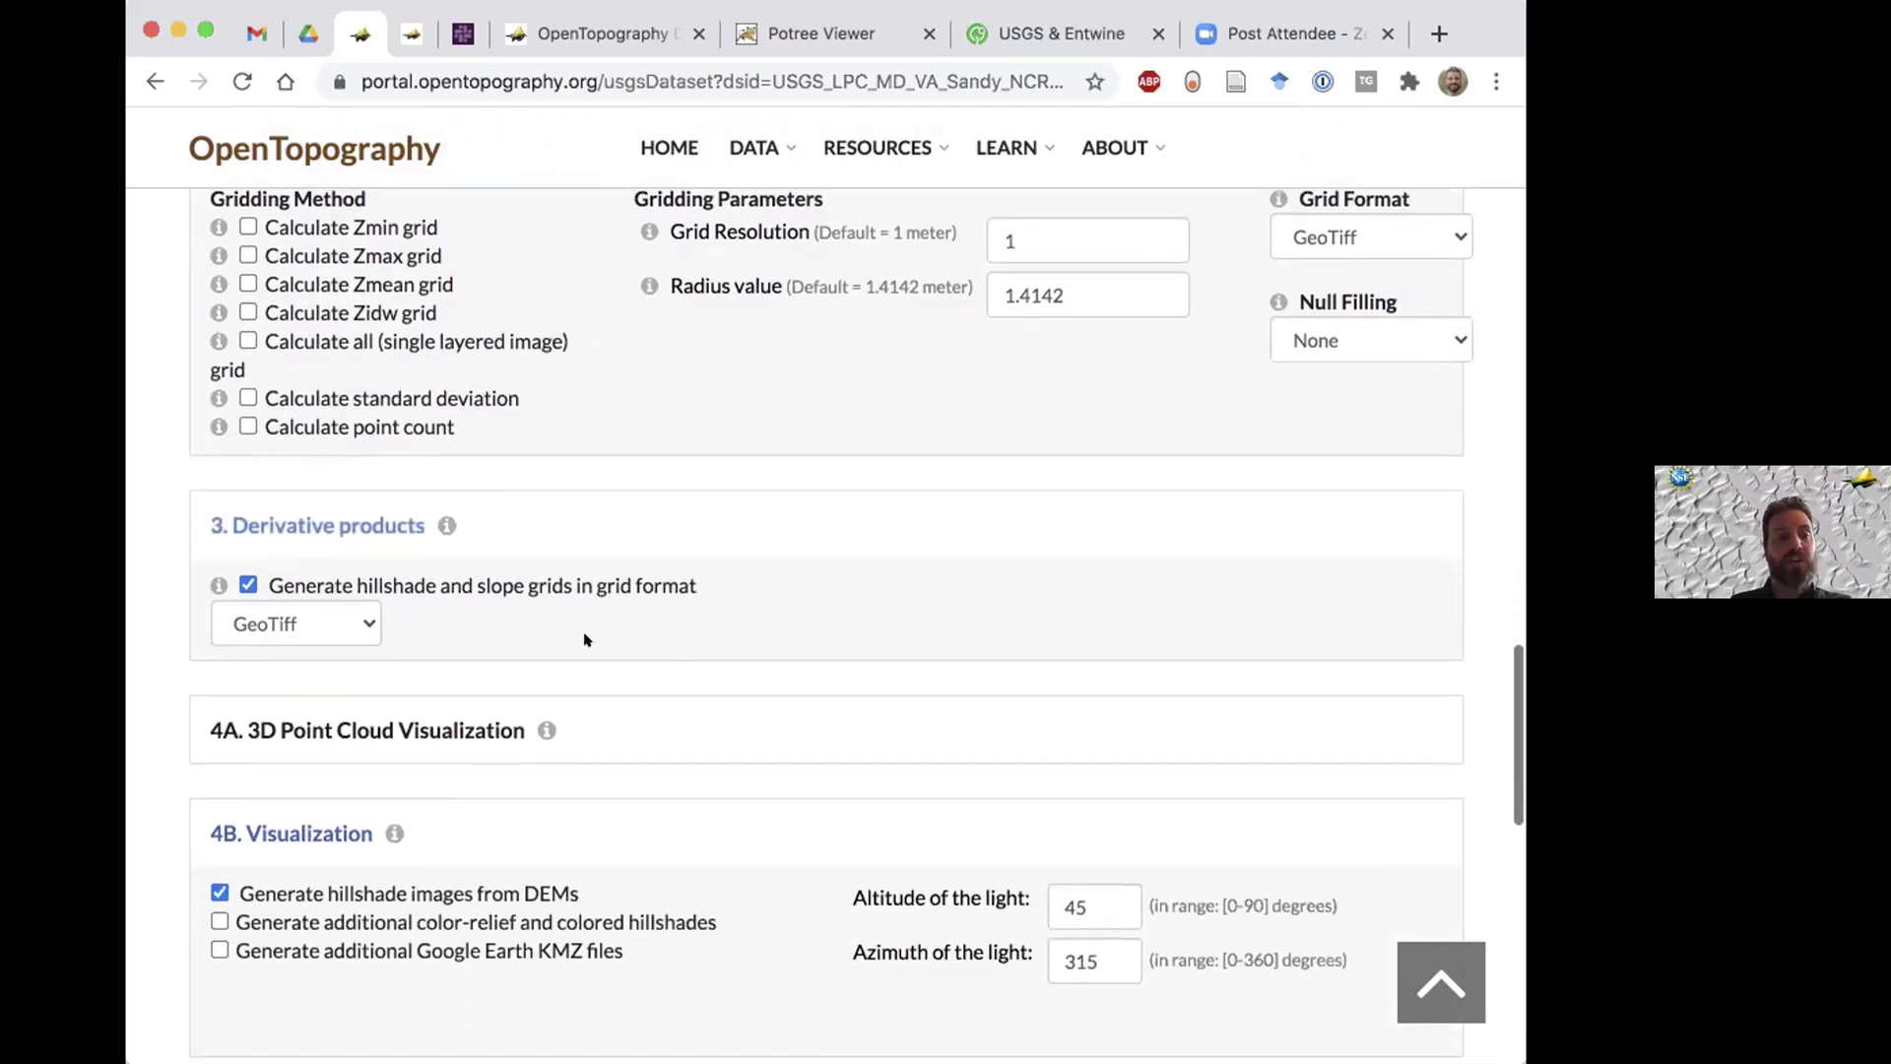
pyautogui.click(350, 620)
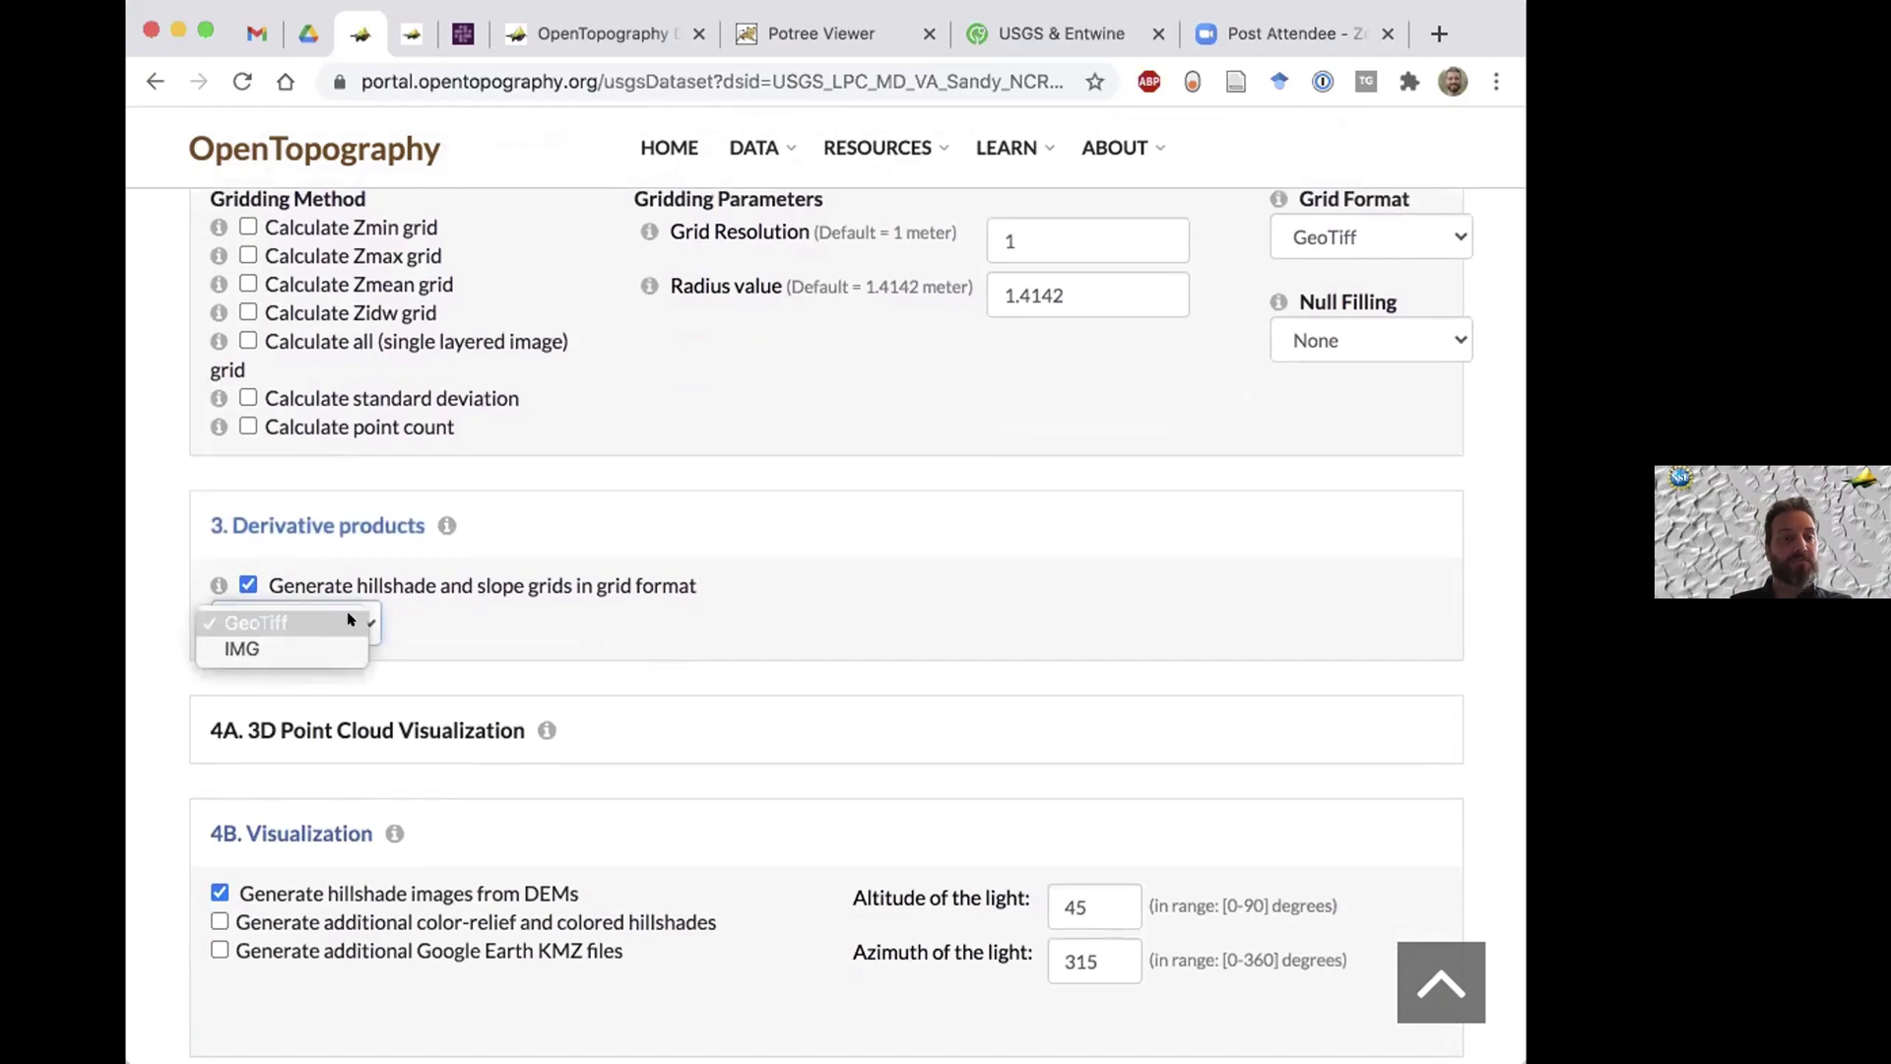
pyautogui.click(519, 625)
pyautogui.scroll(-3, 156, 630)
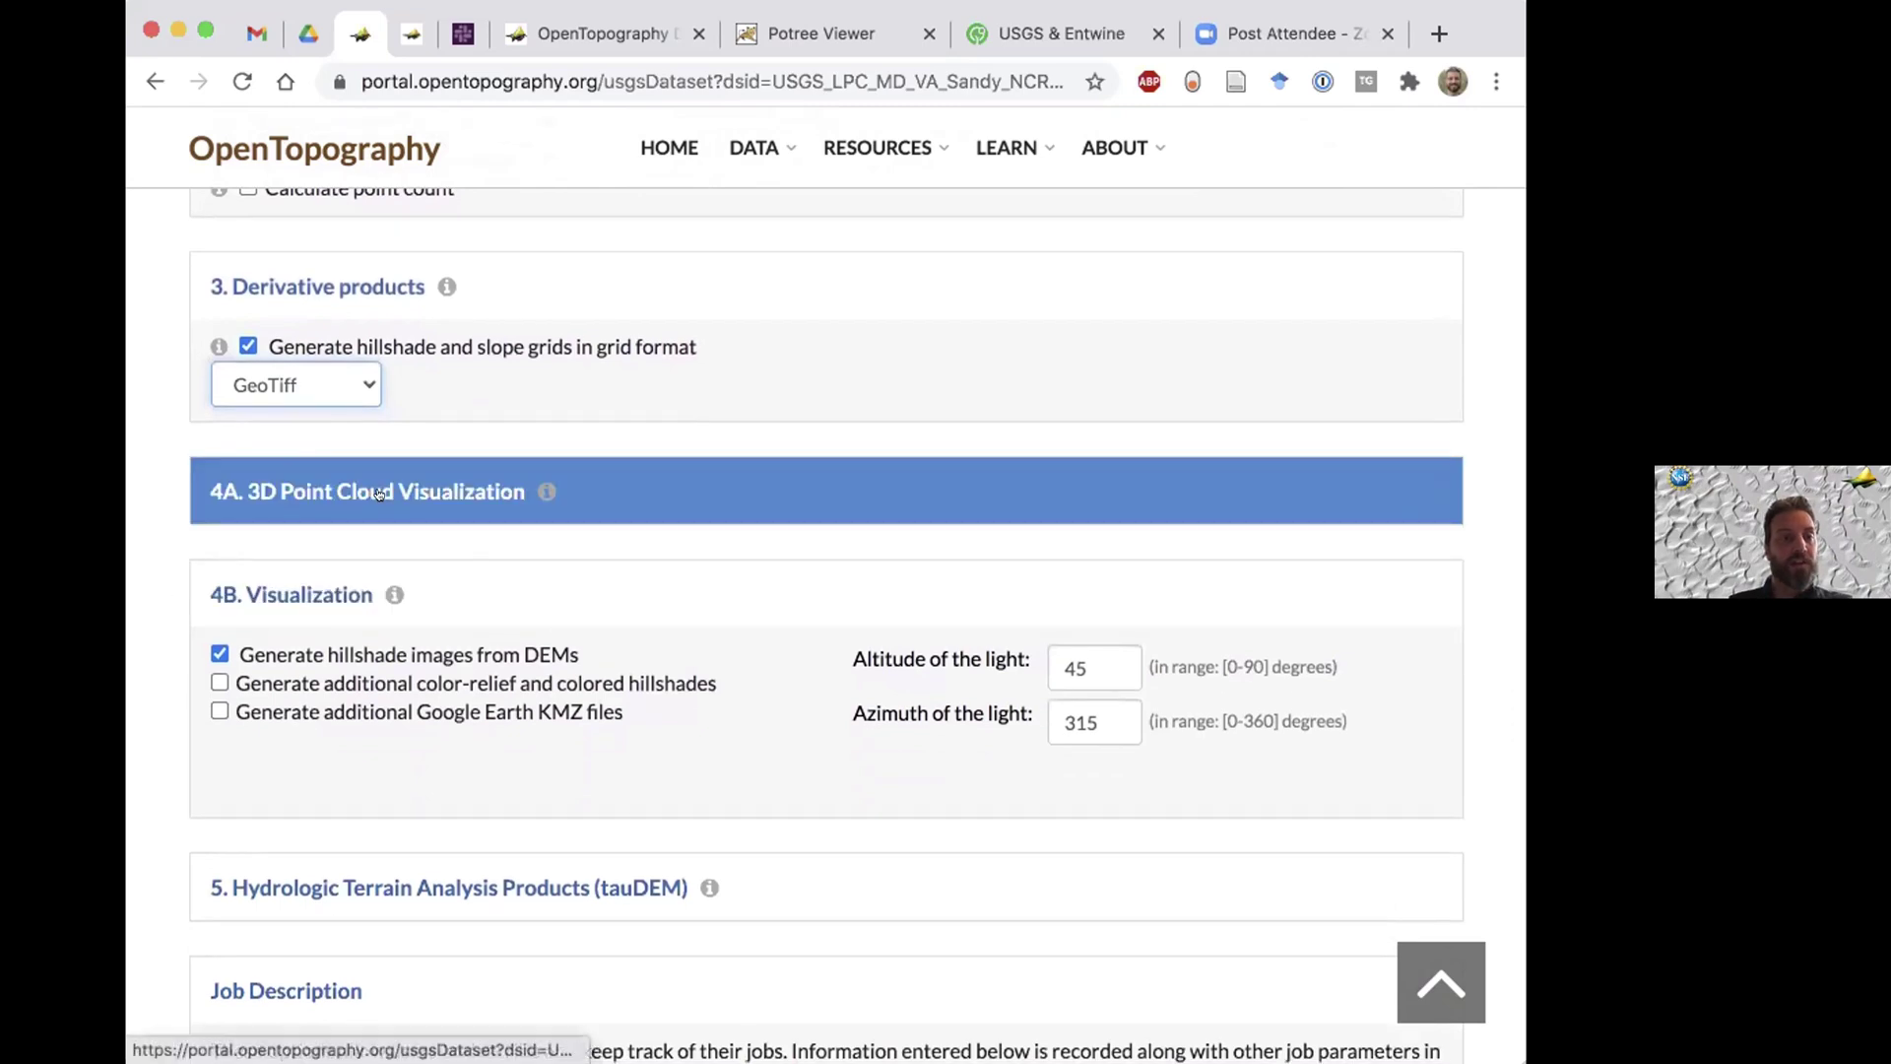
pyautogui.click(379, 493)
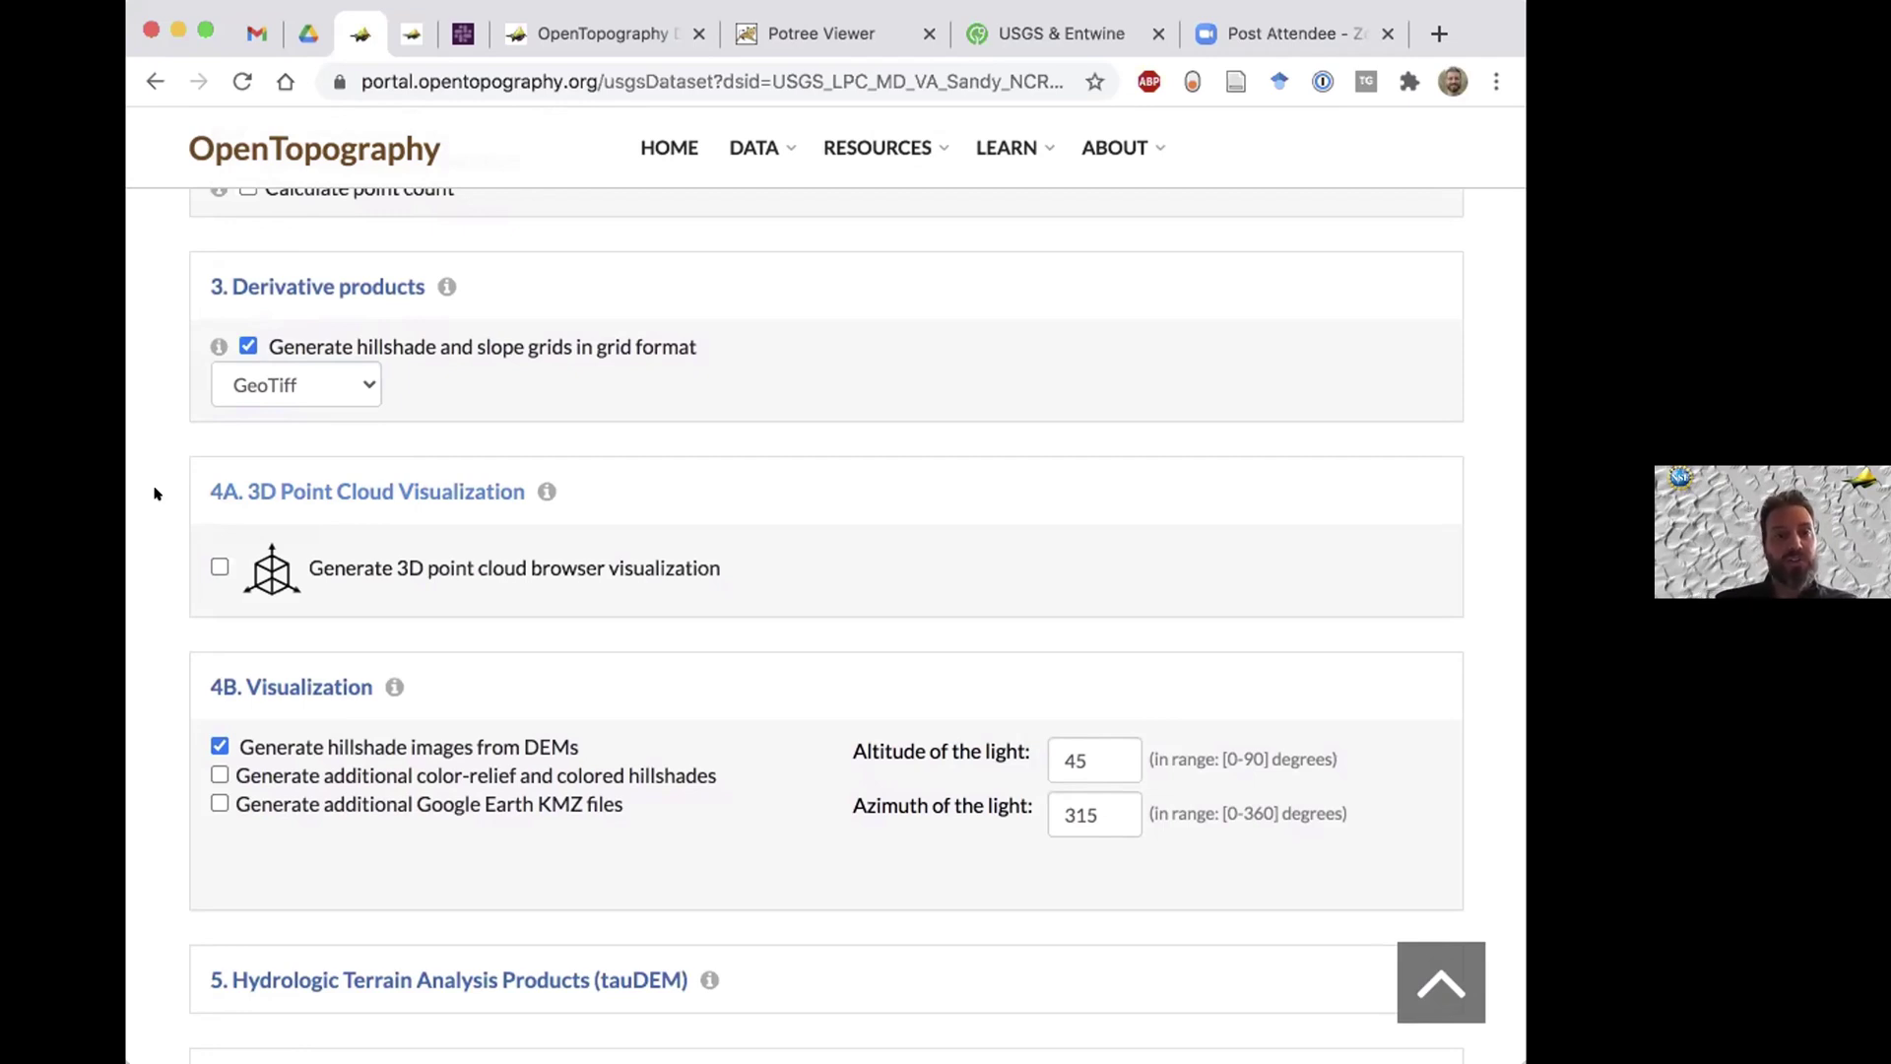
# Enable 3D point cloud browser visualization for the job and switch to the Potree Viewer.
pyautogui.click(218, 563)
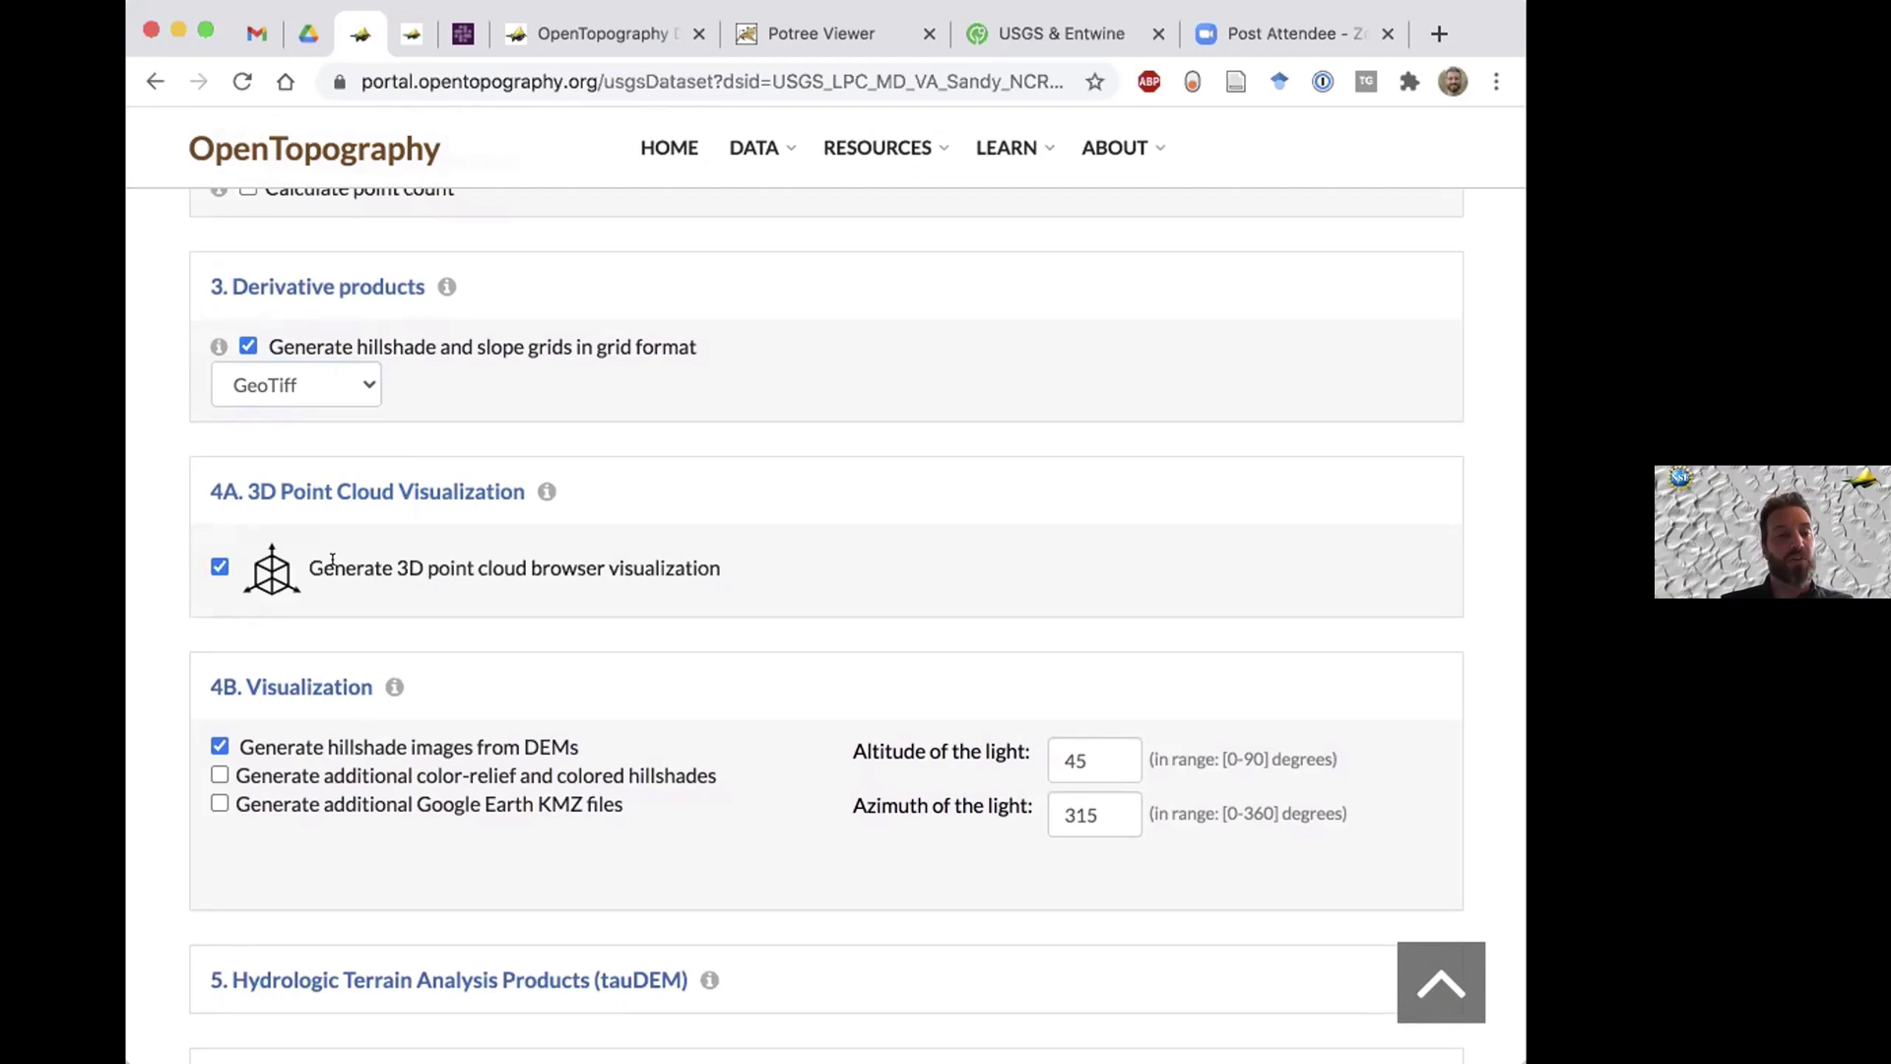
pyautogui.click(805, 36)
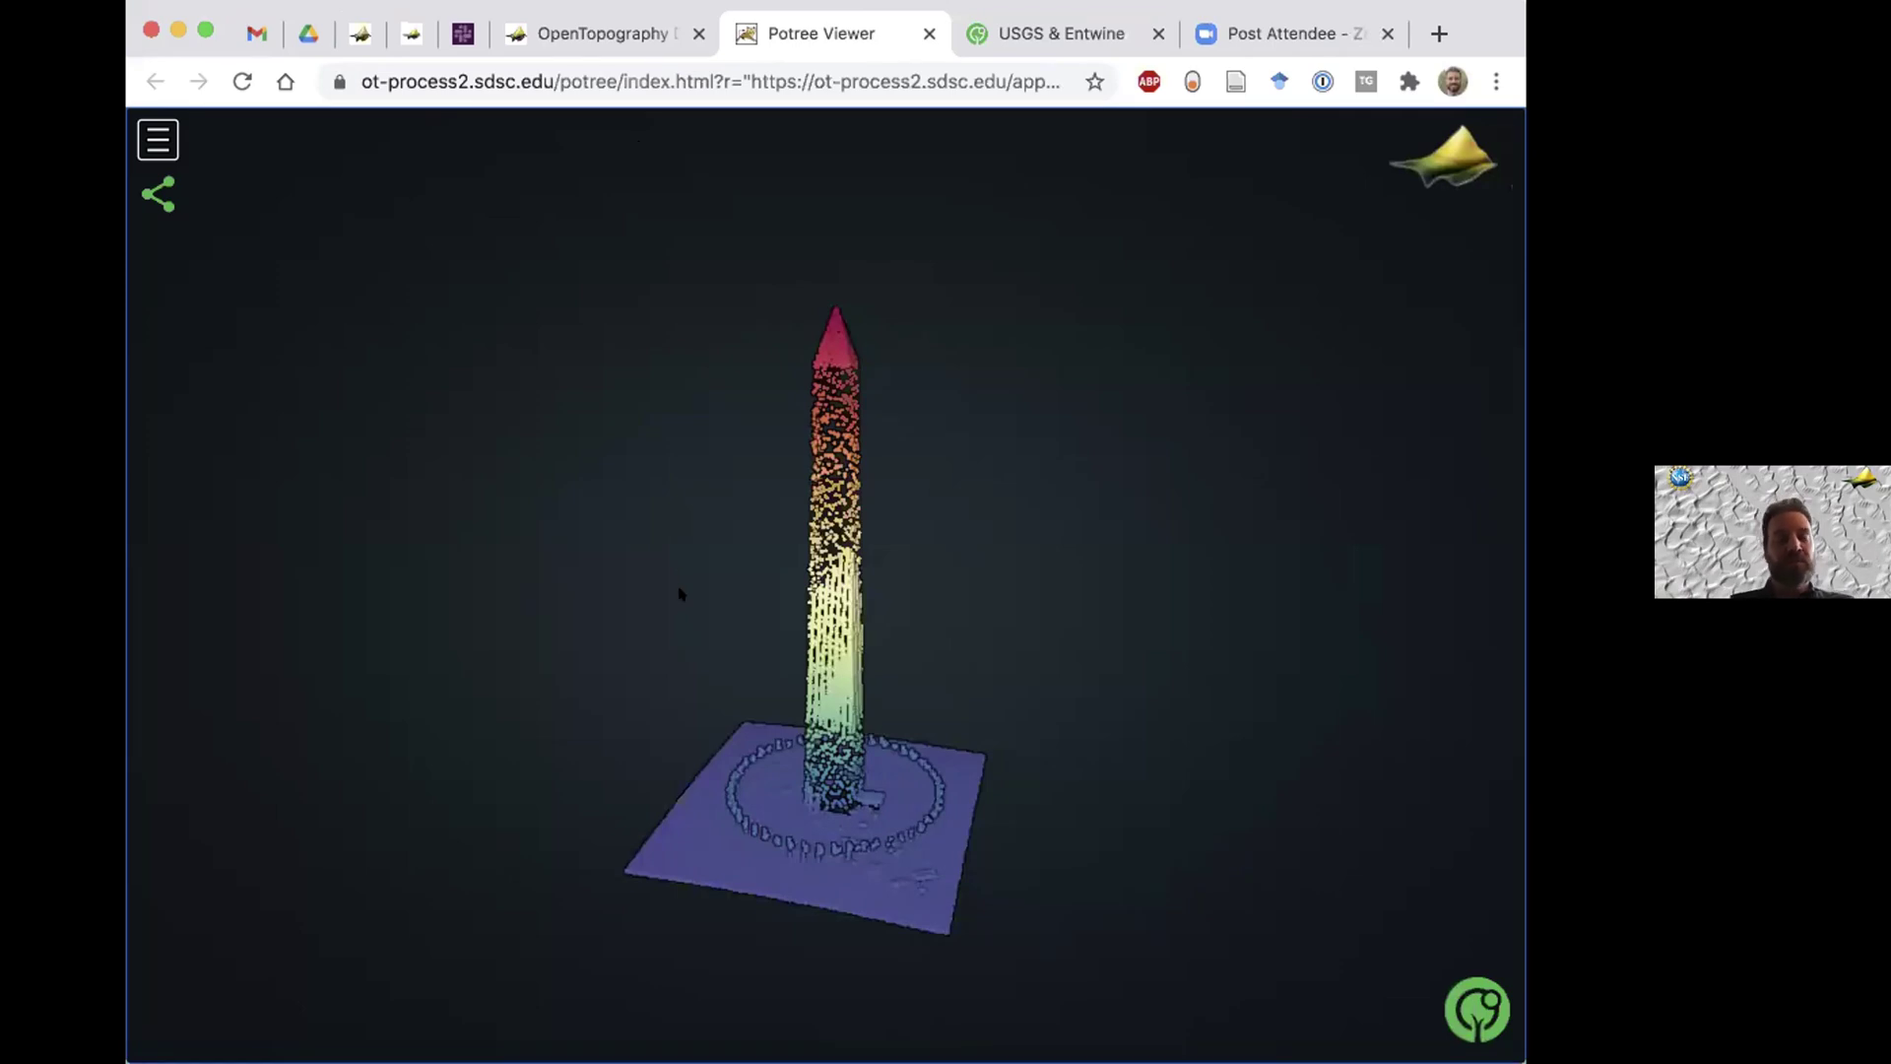
# Orbit and zoom around the obelisk point cloud, then bring up the viewer's settings sidebar.
pyautogui.moveTo(694, 636); pyautogui.dragTo(1065, 623)
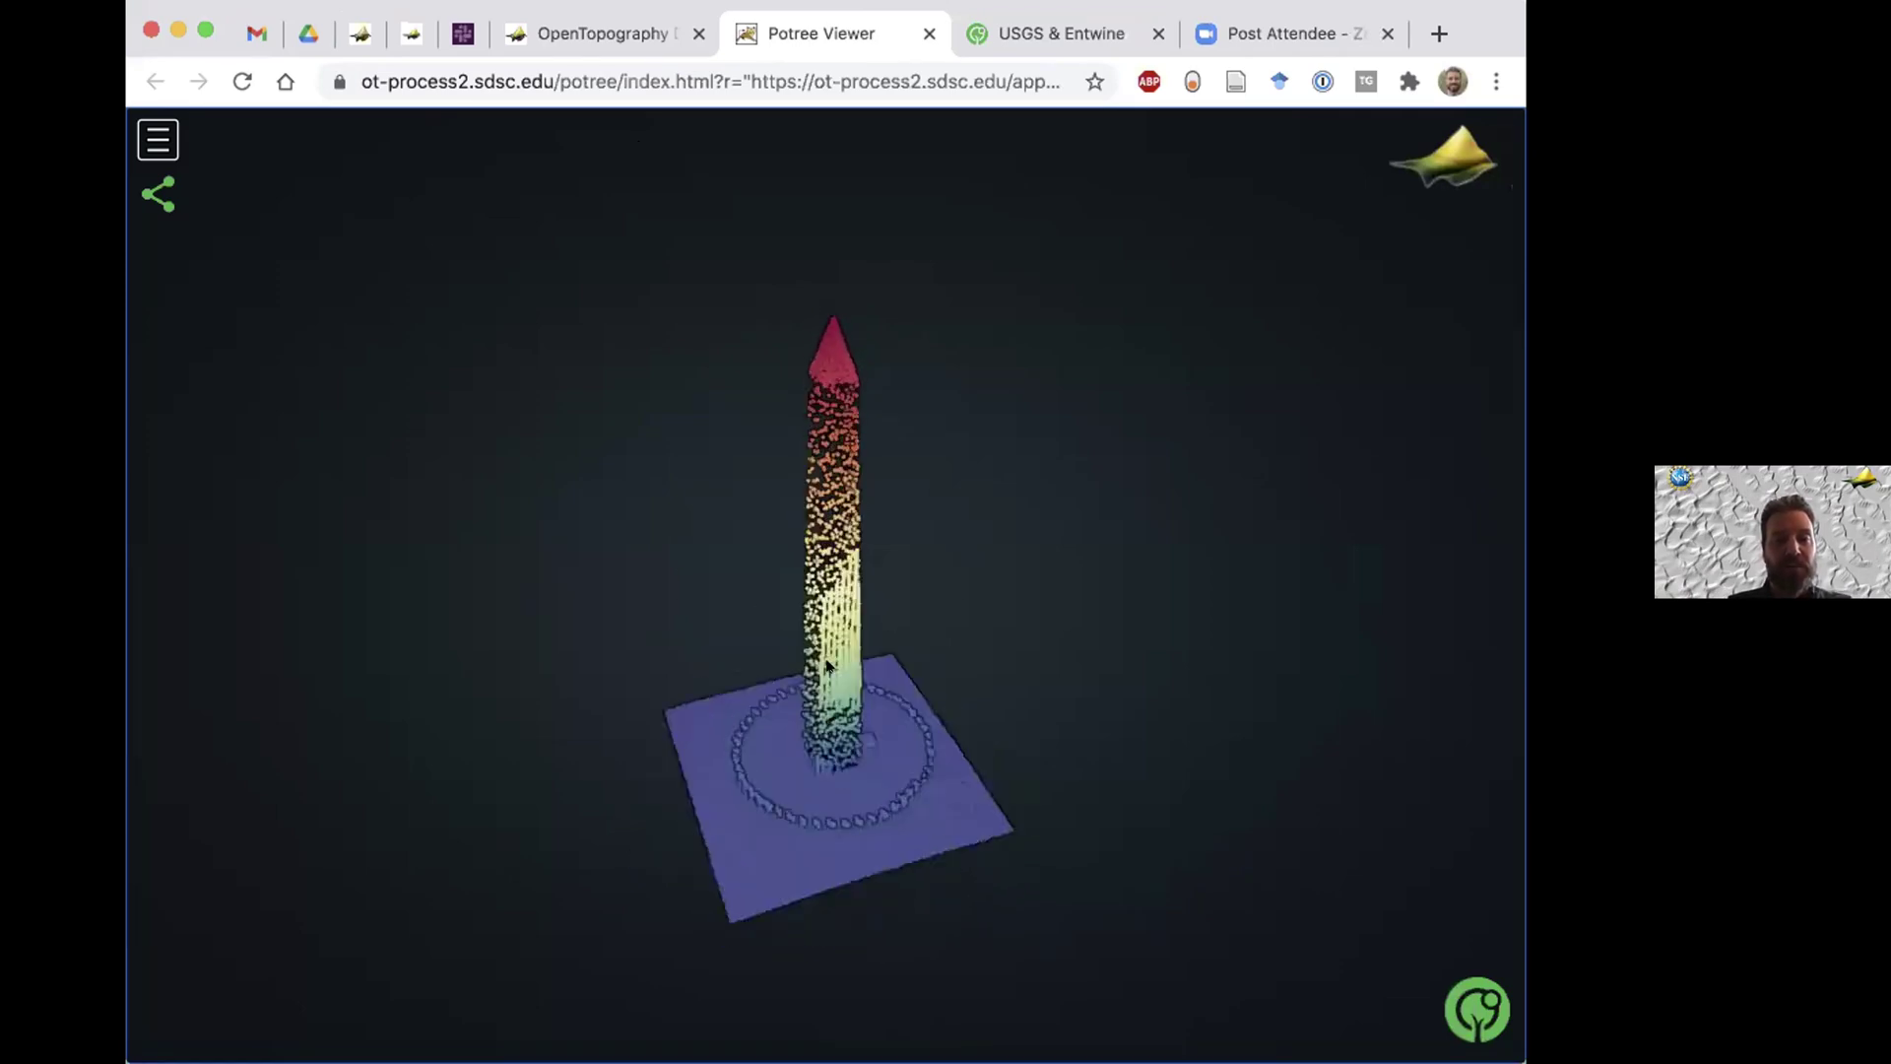
pyautogui.scroll(5, 788, 658)
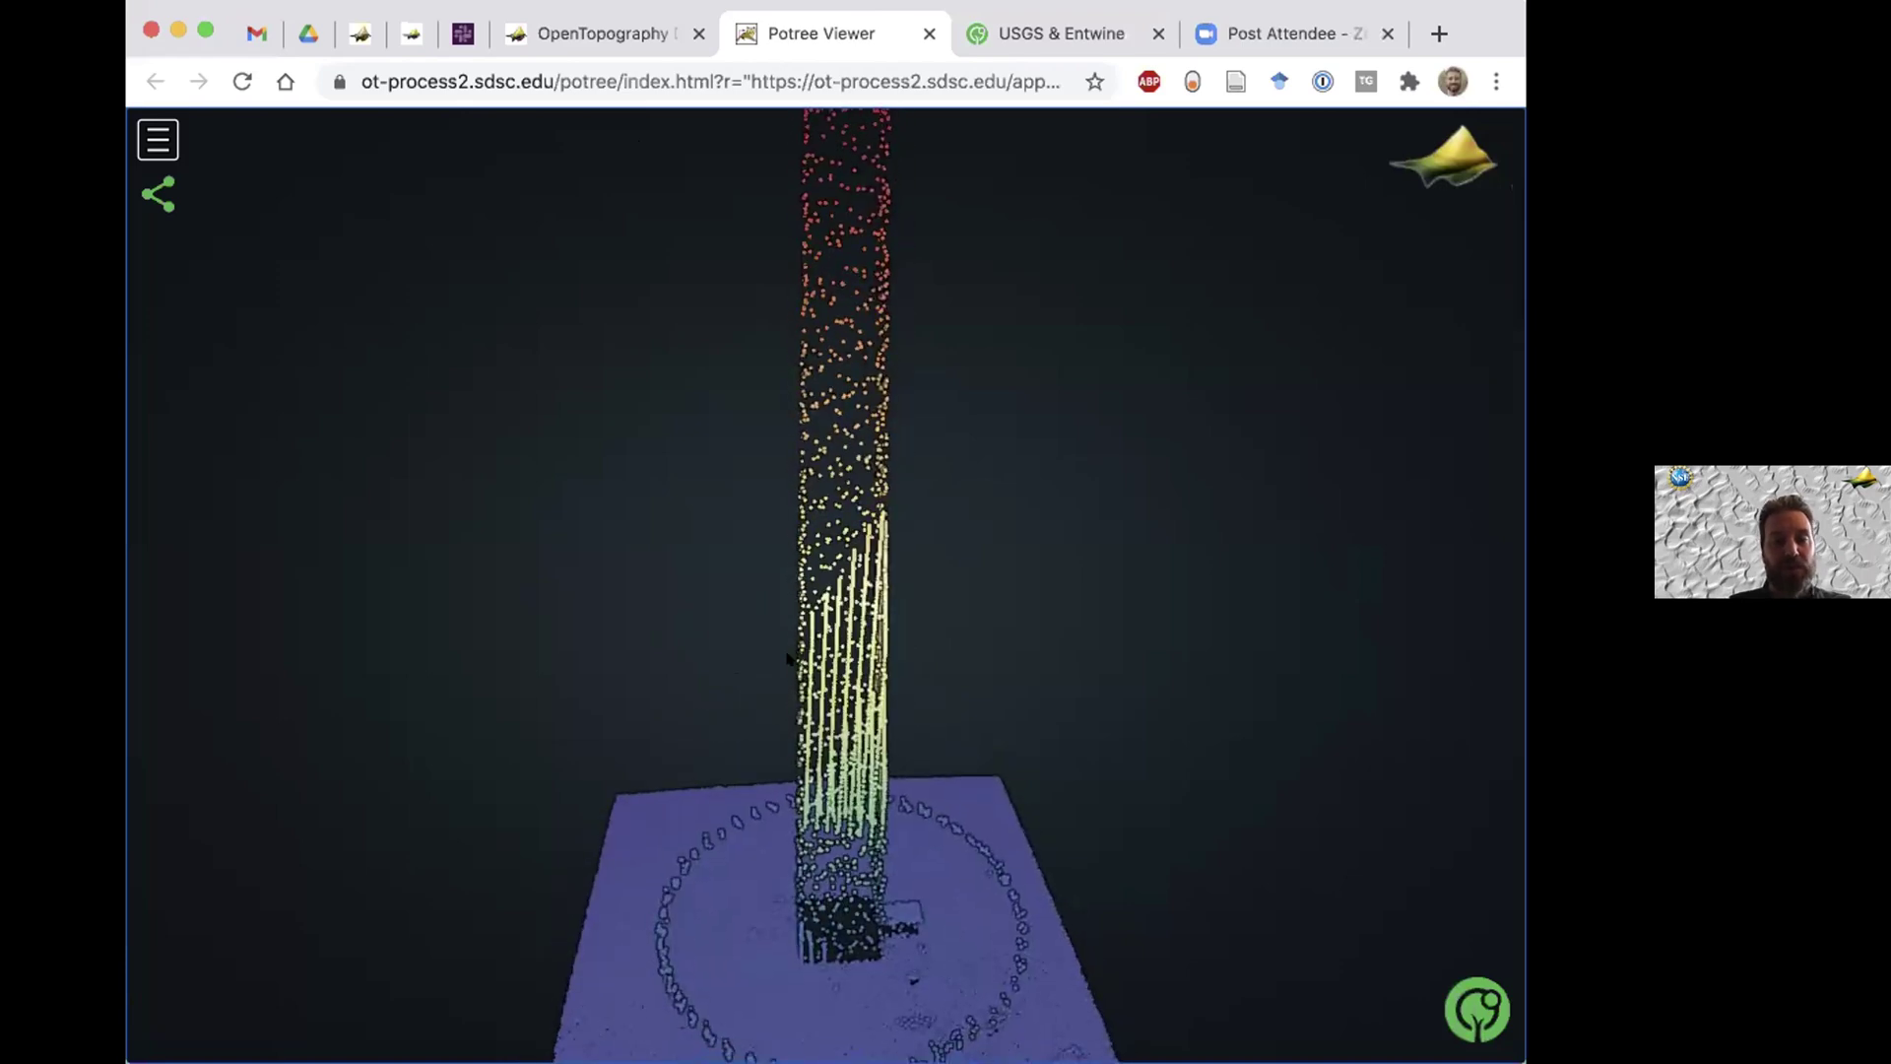
pyautogui.scroll(-5, 788, 658)
pyautogui.scroll(2, 788, 658)
pyautogui.scroll(5, 788, 658)
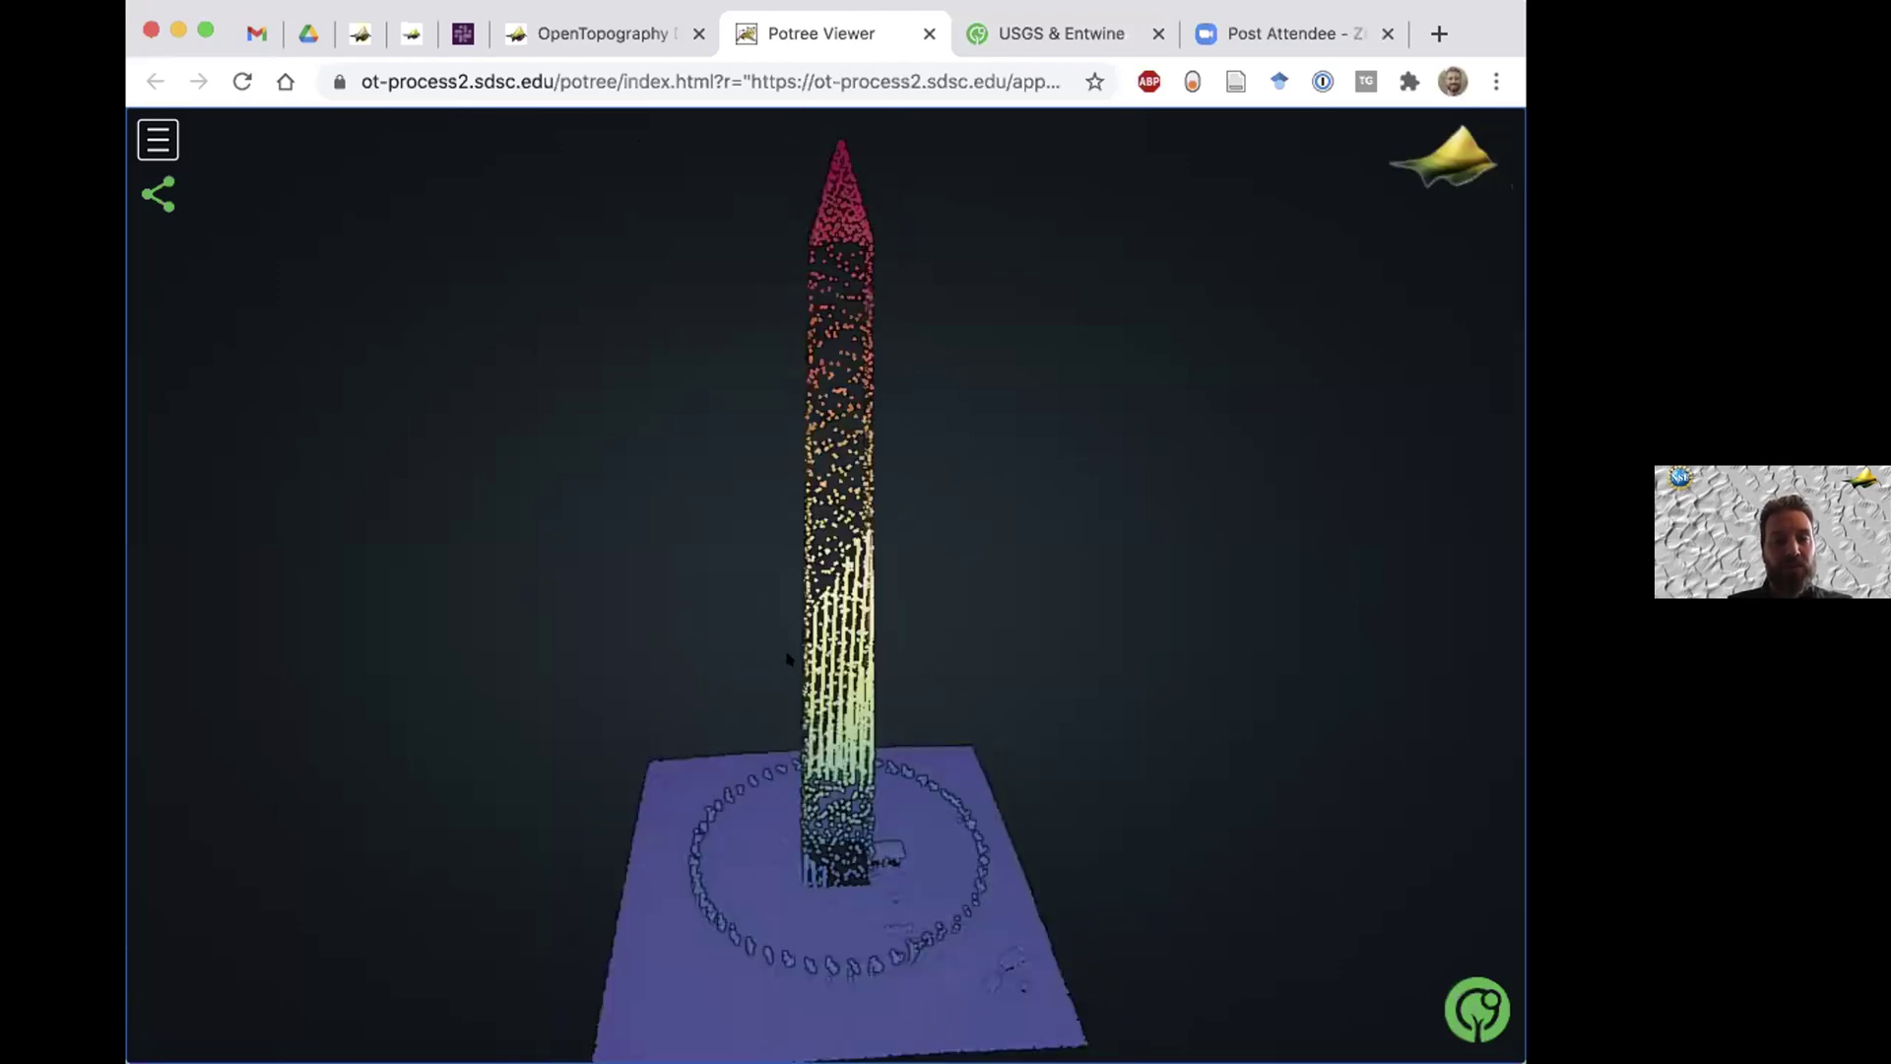
pyautogui.scroll(-4, 788, 658)
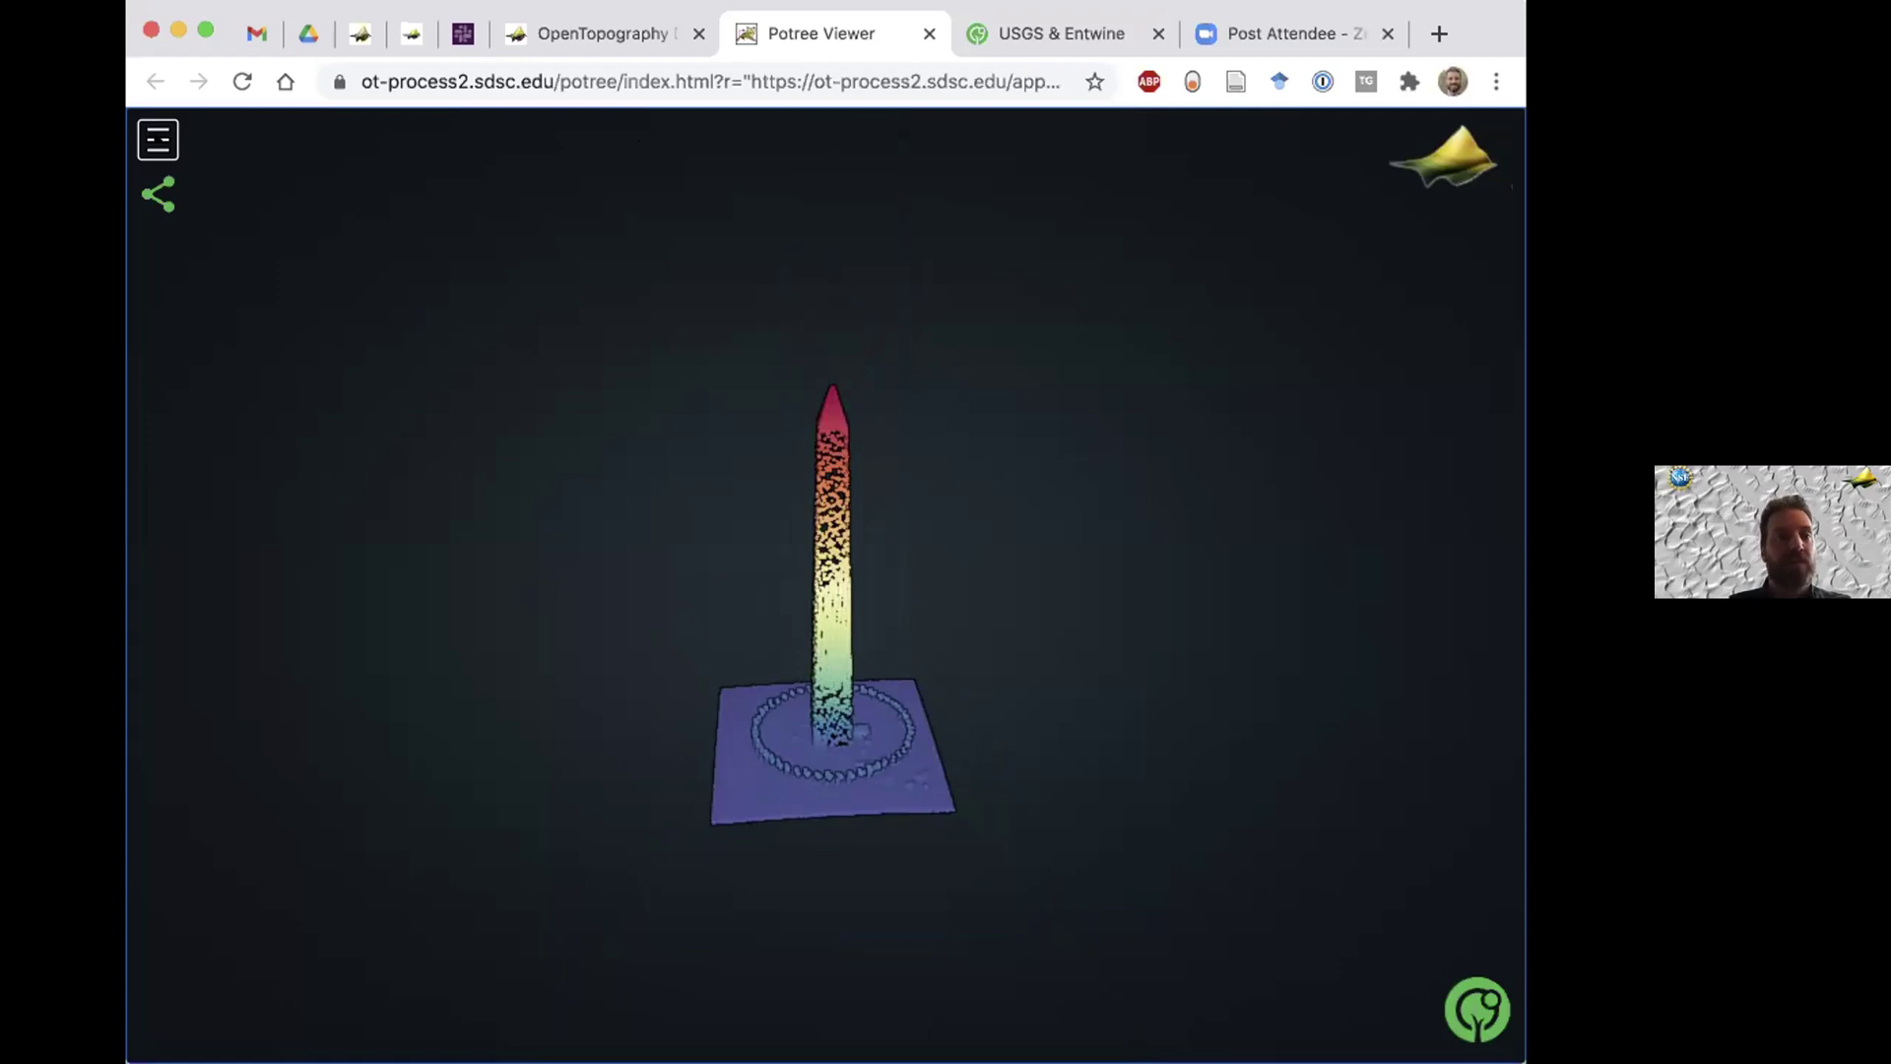
pyautogui.click(149, 133)
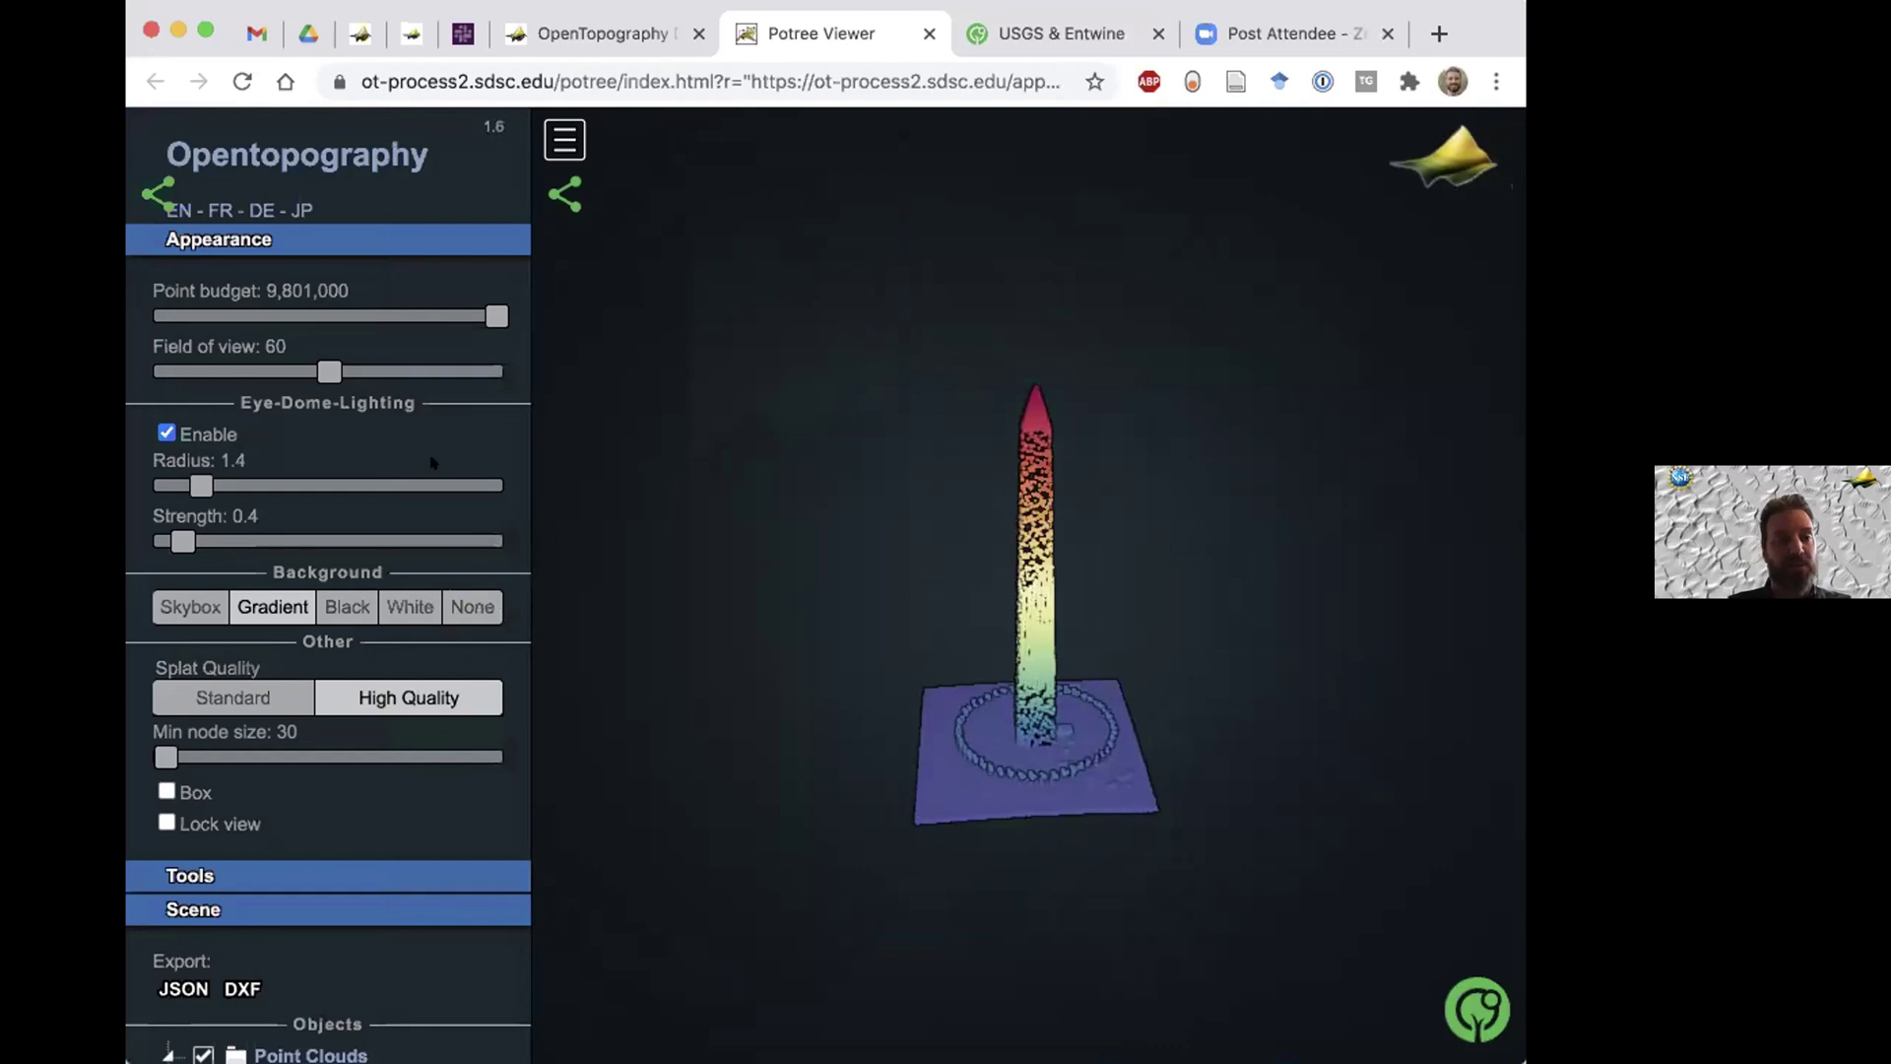
# Colour the points by Intensity, then Classification, then back to Elevation.
pyautogui.scroll(-5, 503, 529)
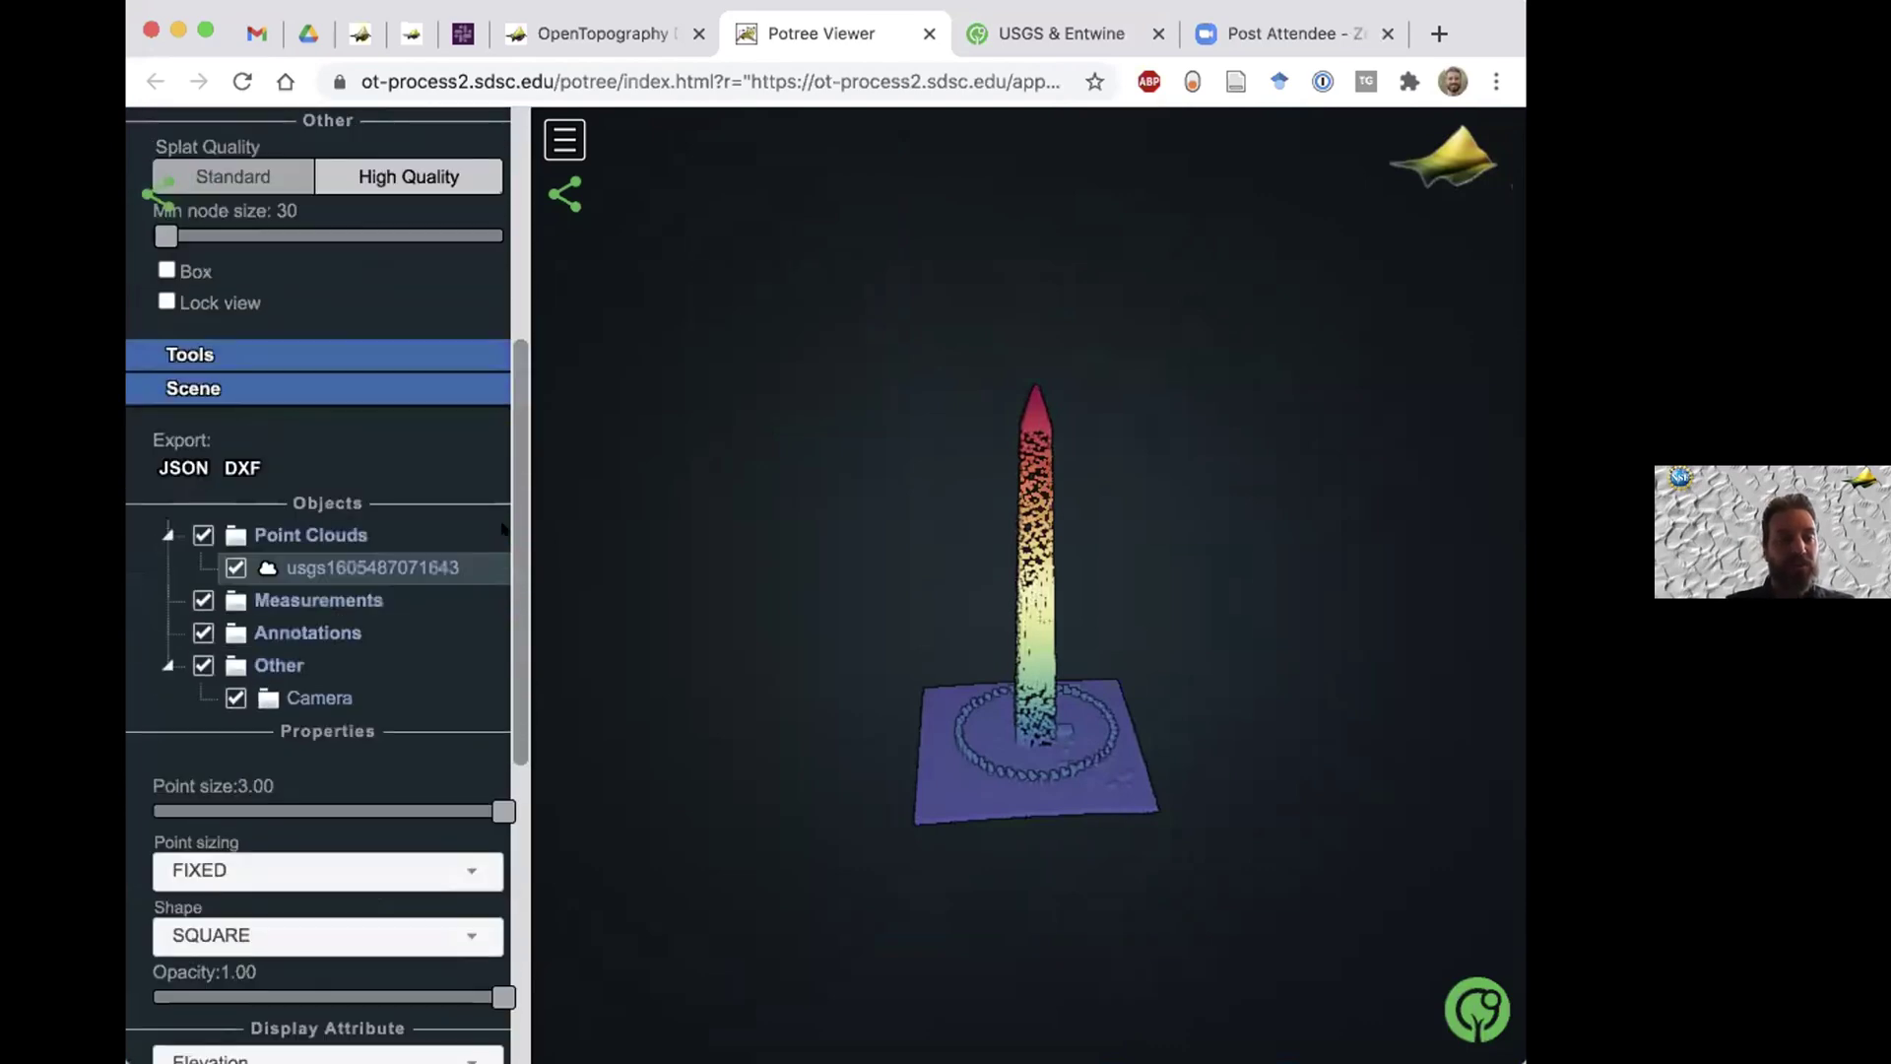
pyautogui.scroll(-2, 502, 528)
pyautogui.scroll(-2, 502, 529)
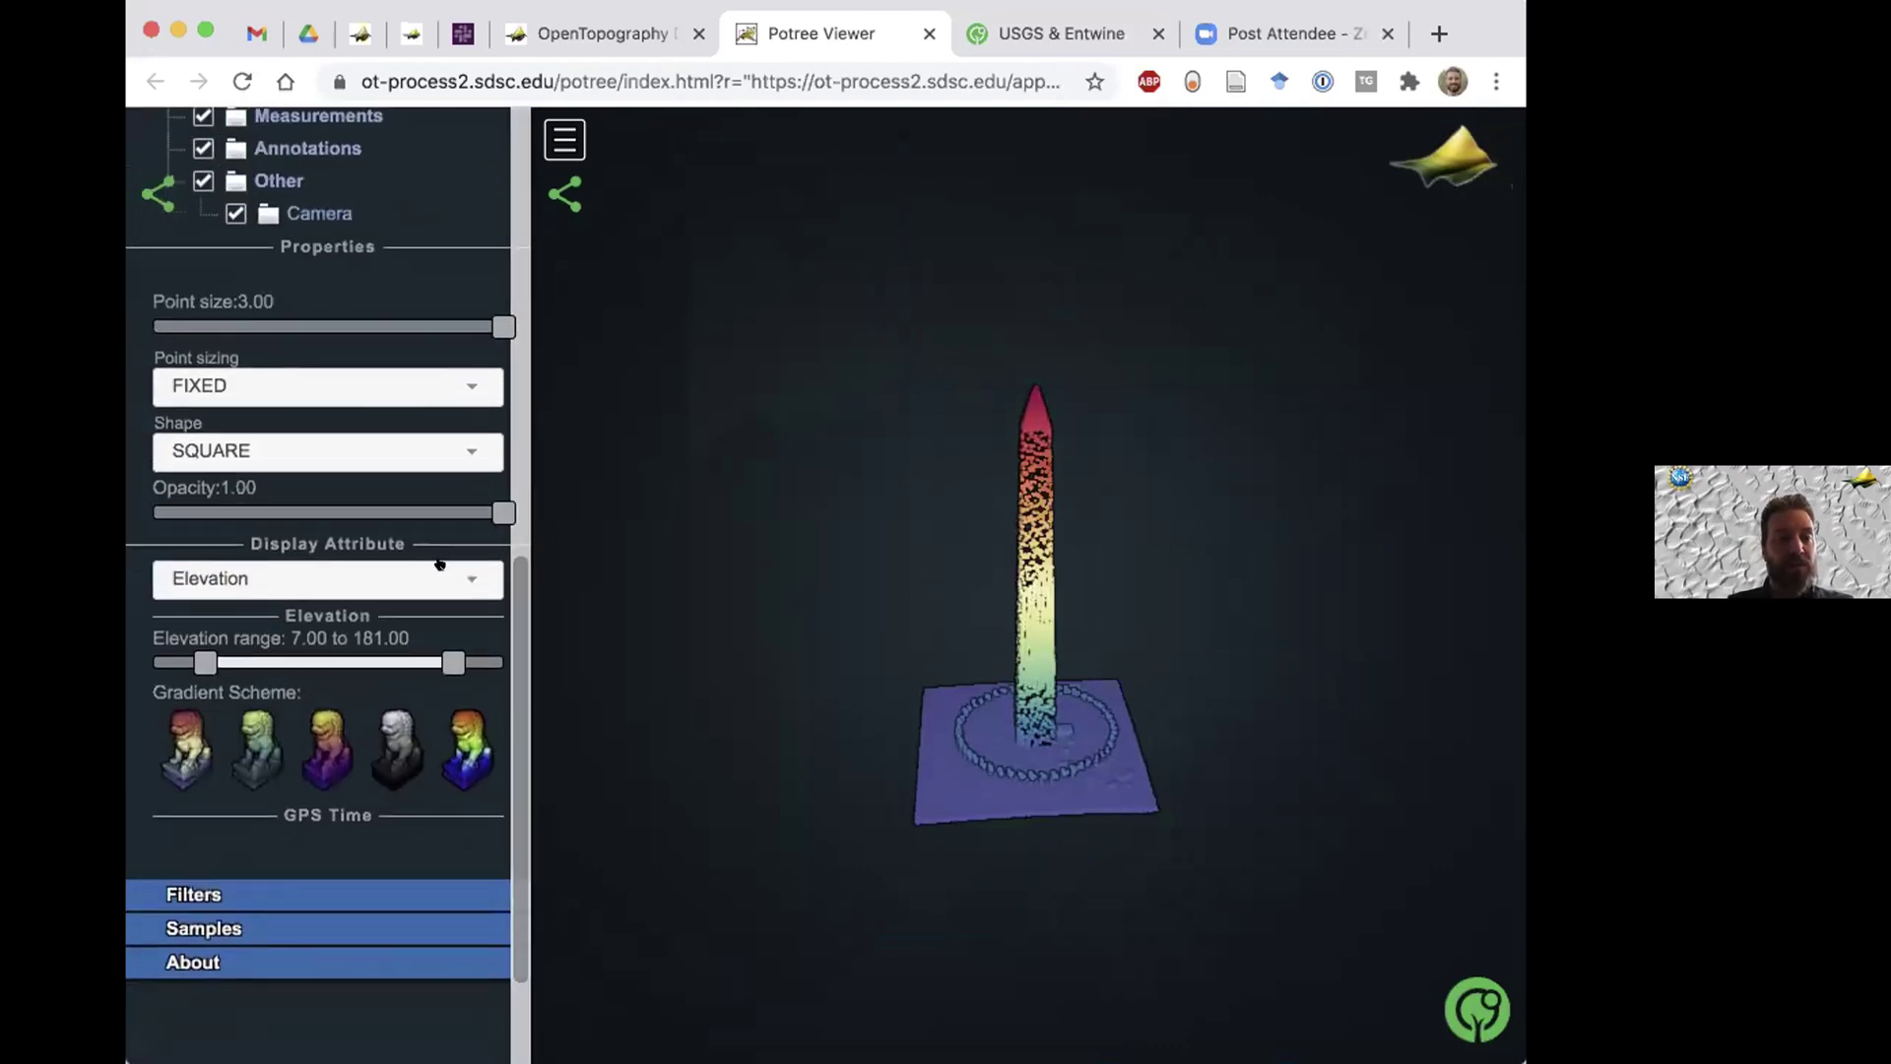
pyautogui.click(325, 579)
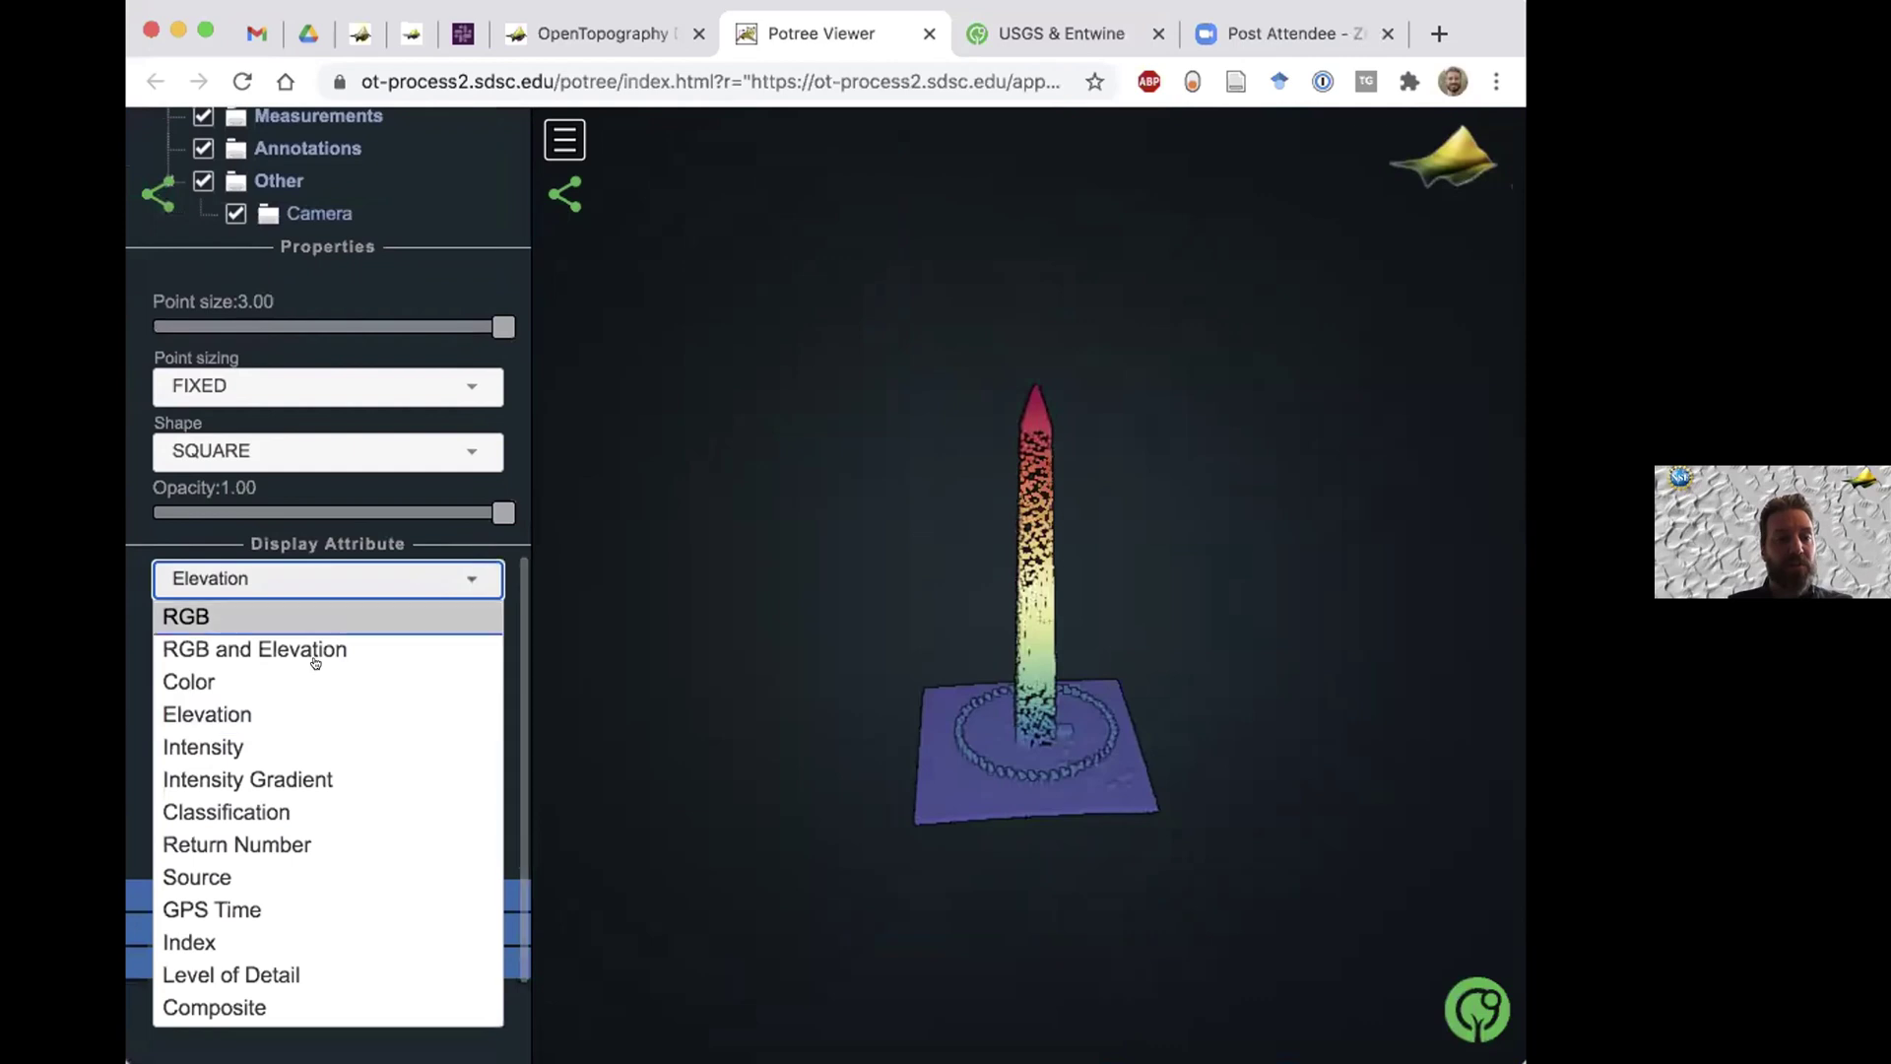
pyautogui.click(300, 746)
pyautogui.click(441, 581)
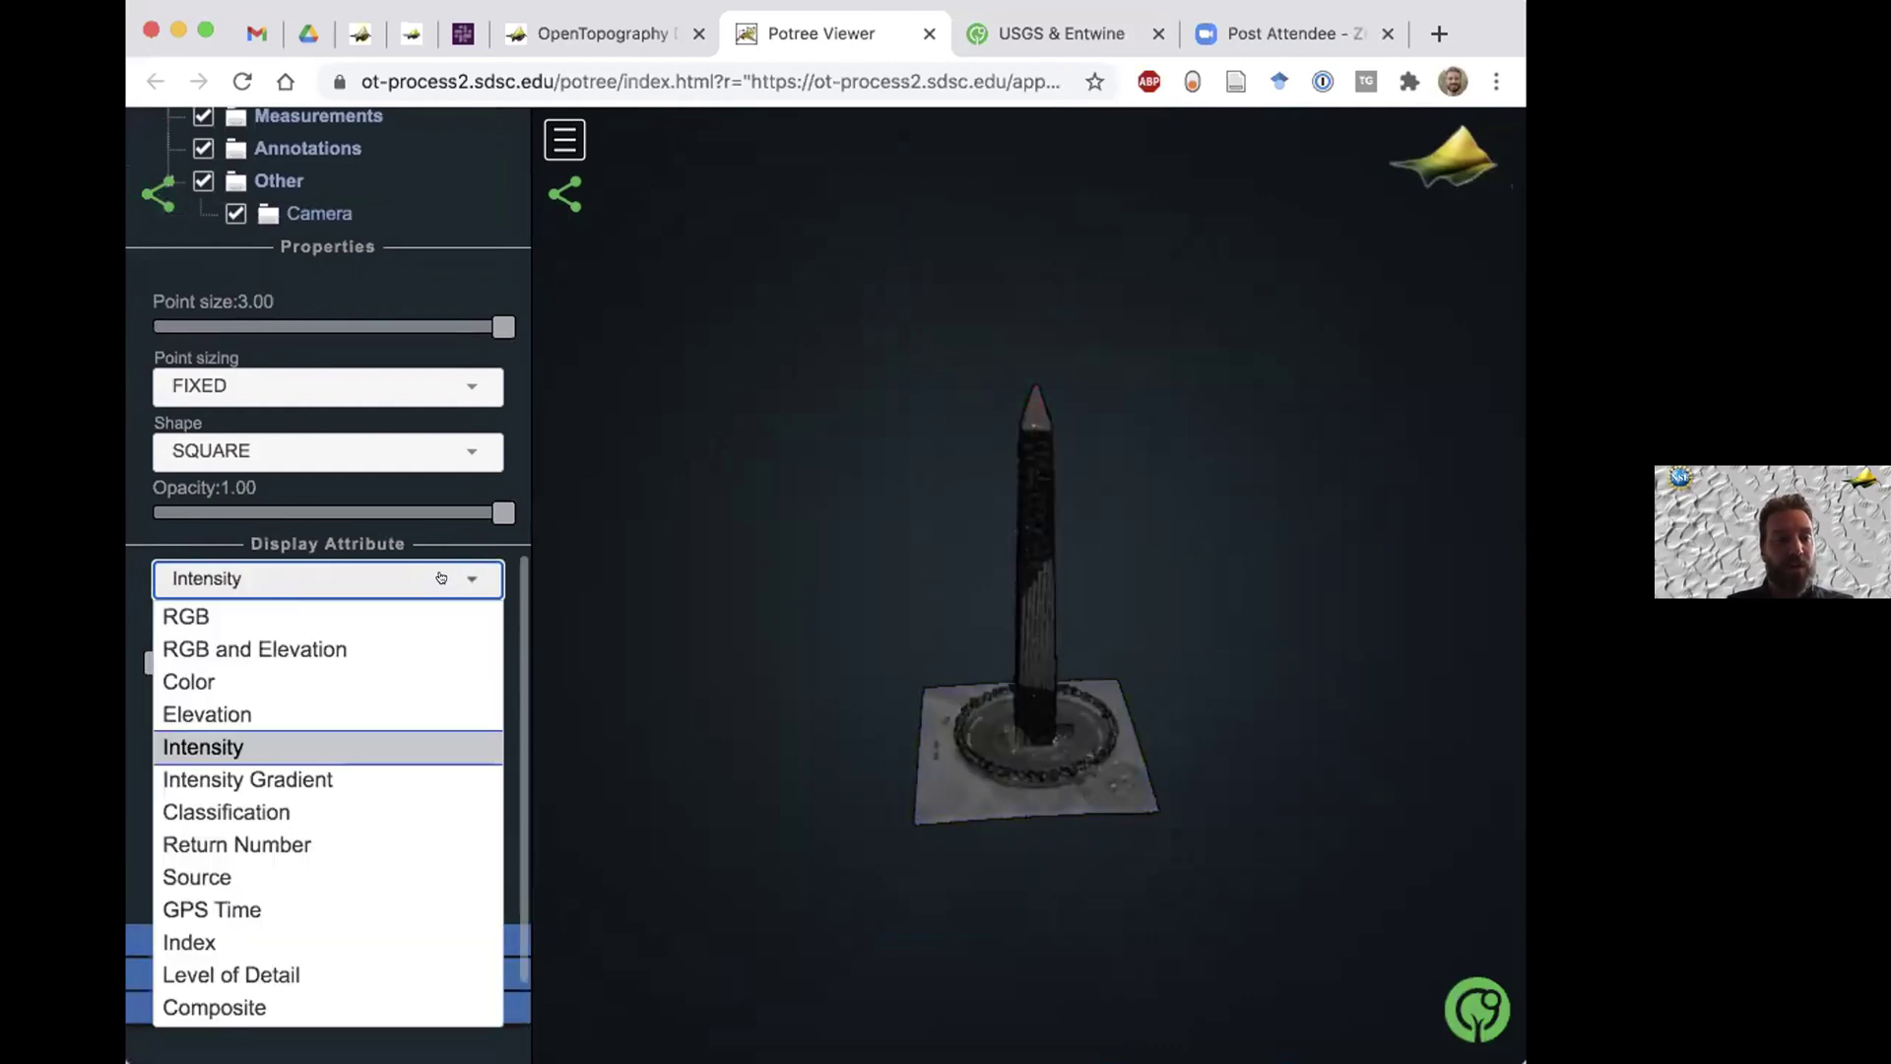
pyautogui.click(336, 813)
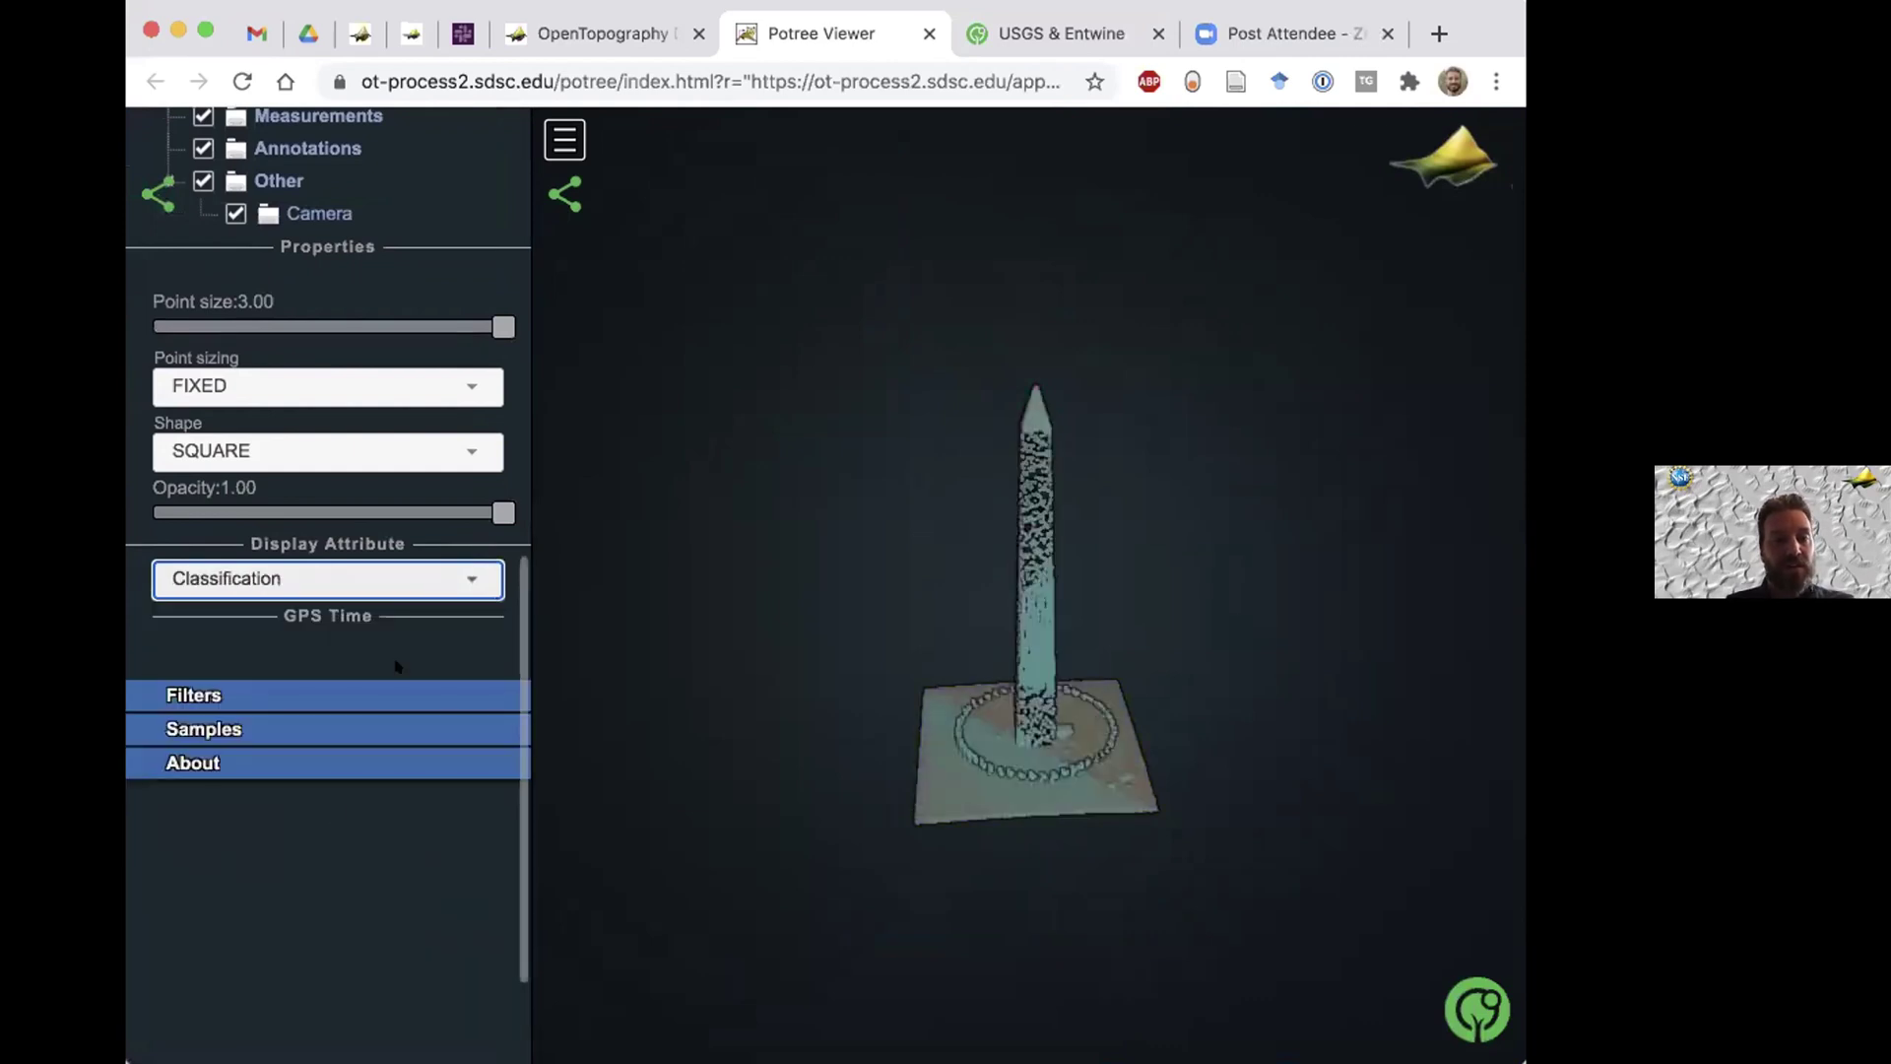
pyautogui.click(406, 580)
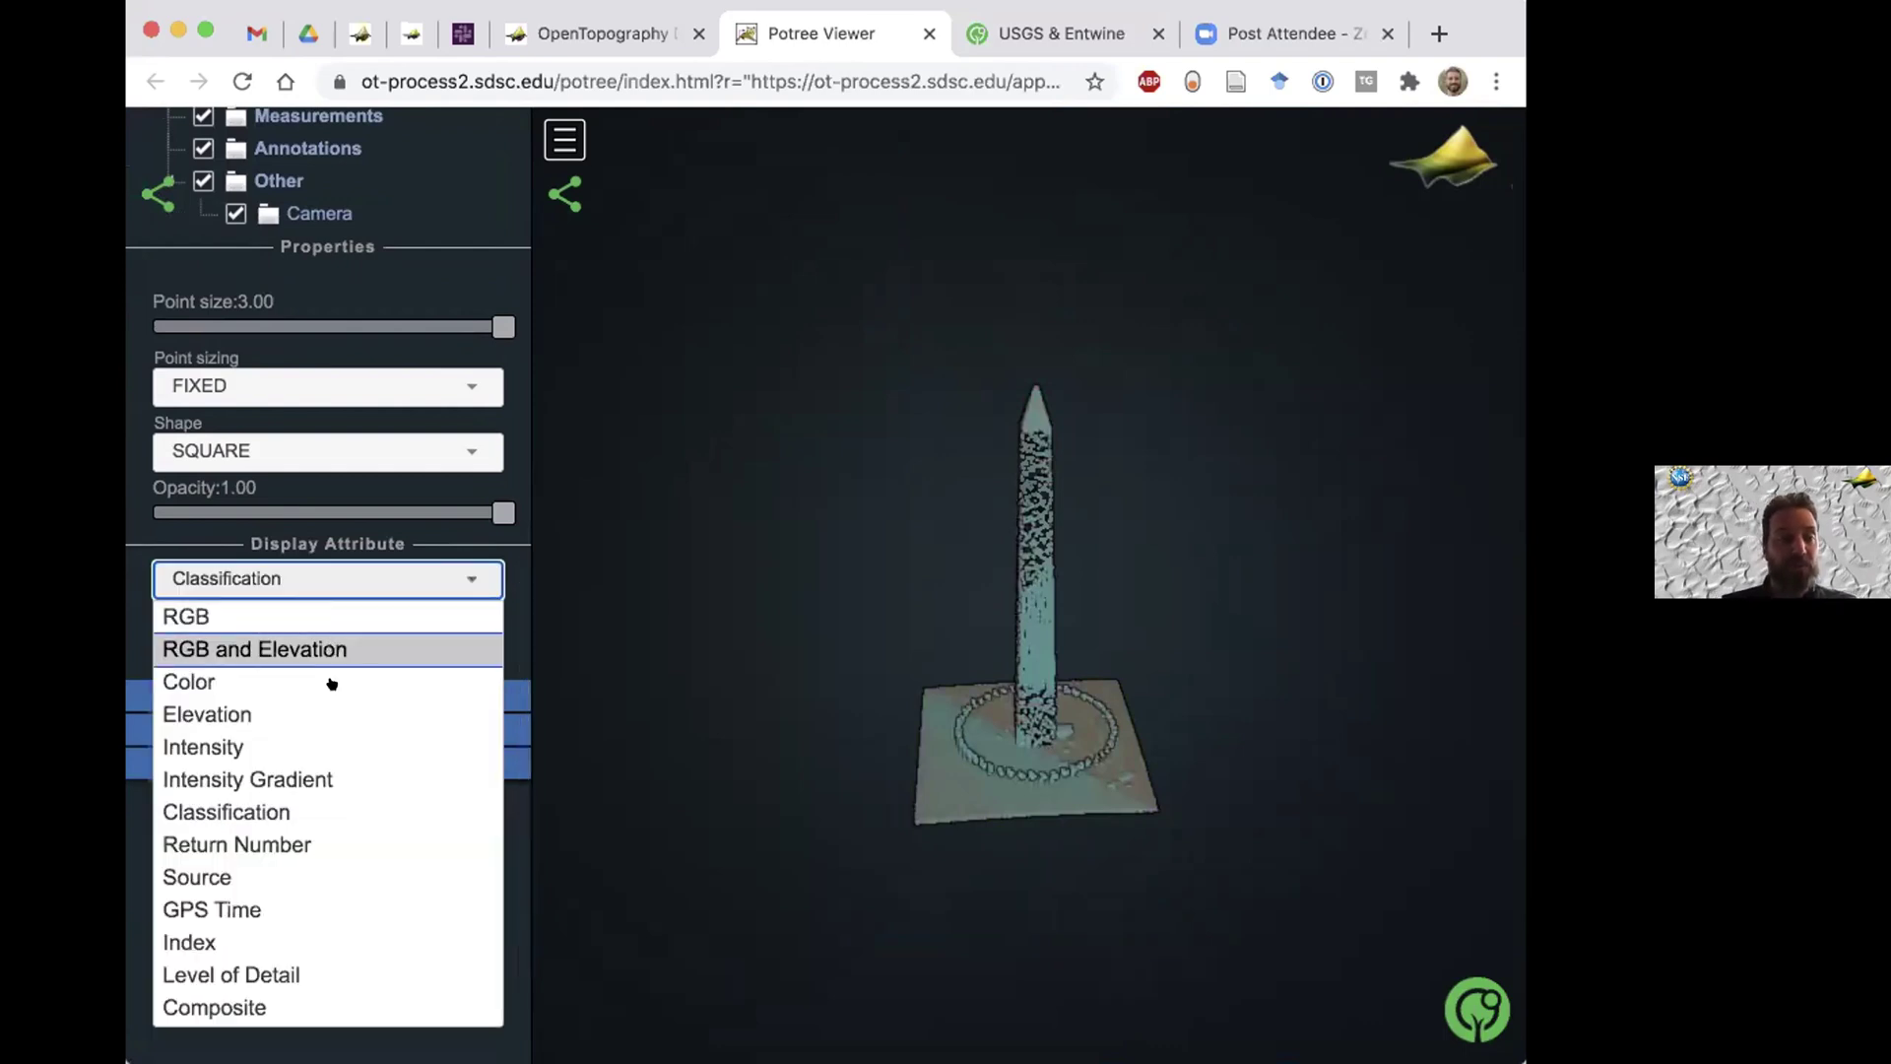
pyautogui.click(318, 714)
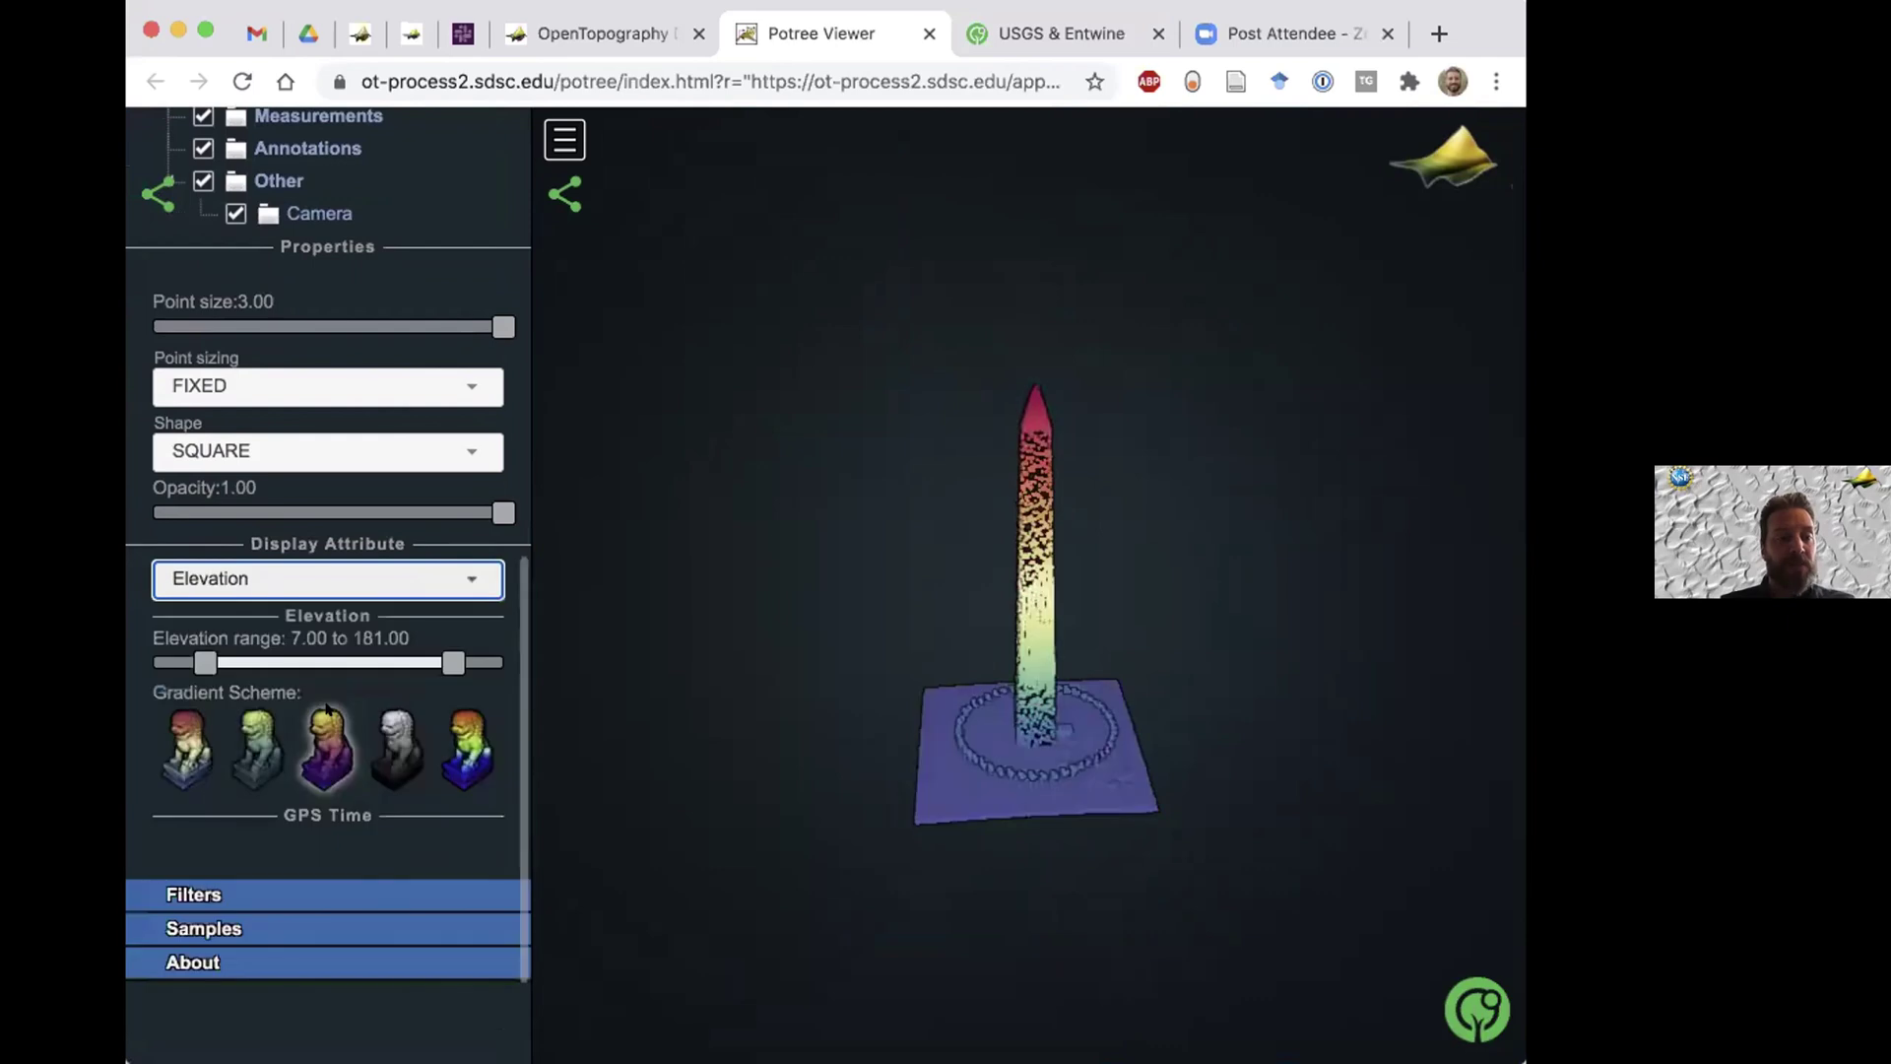
# Expand the classification Filters section and scroll through its options.
pyautogui.click(249, 884)
pyautogui.scroll(-5, 348, 786)
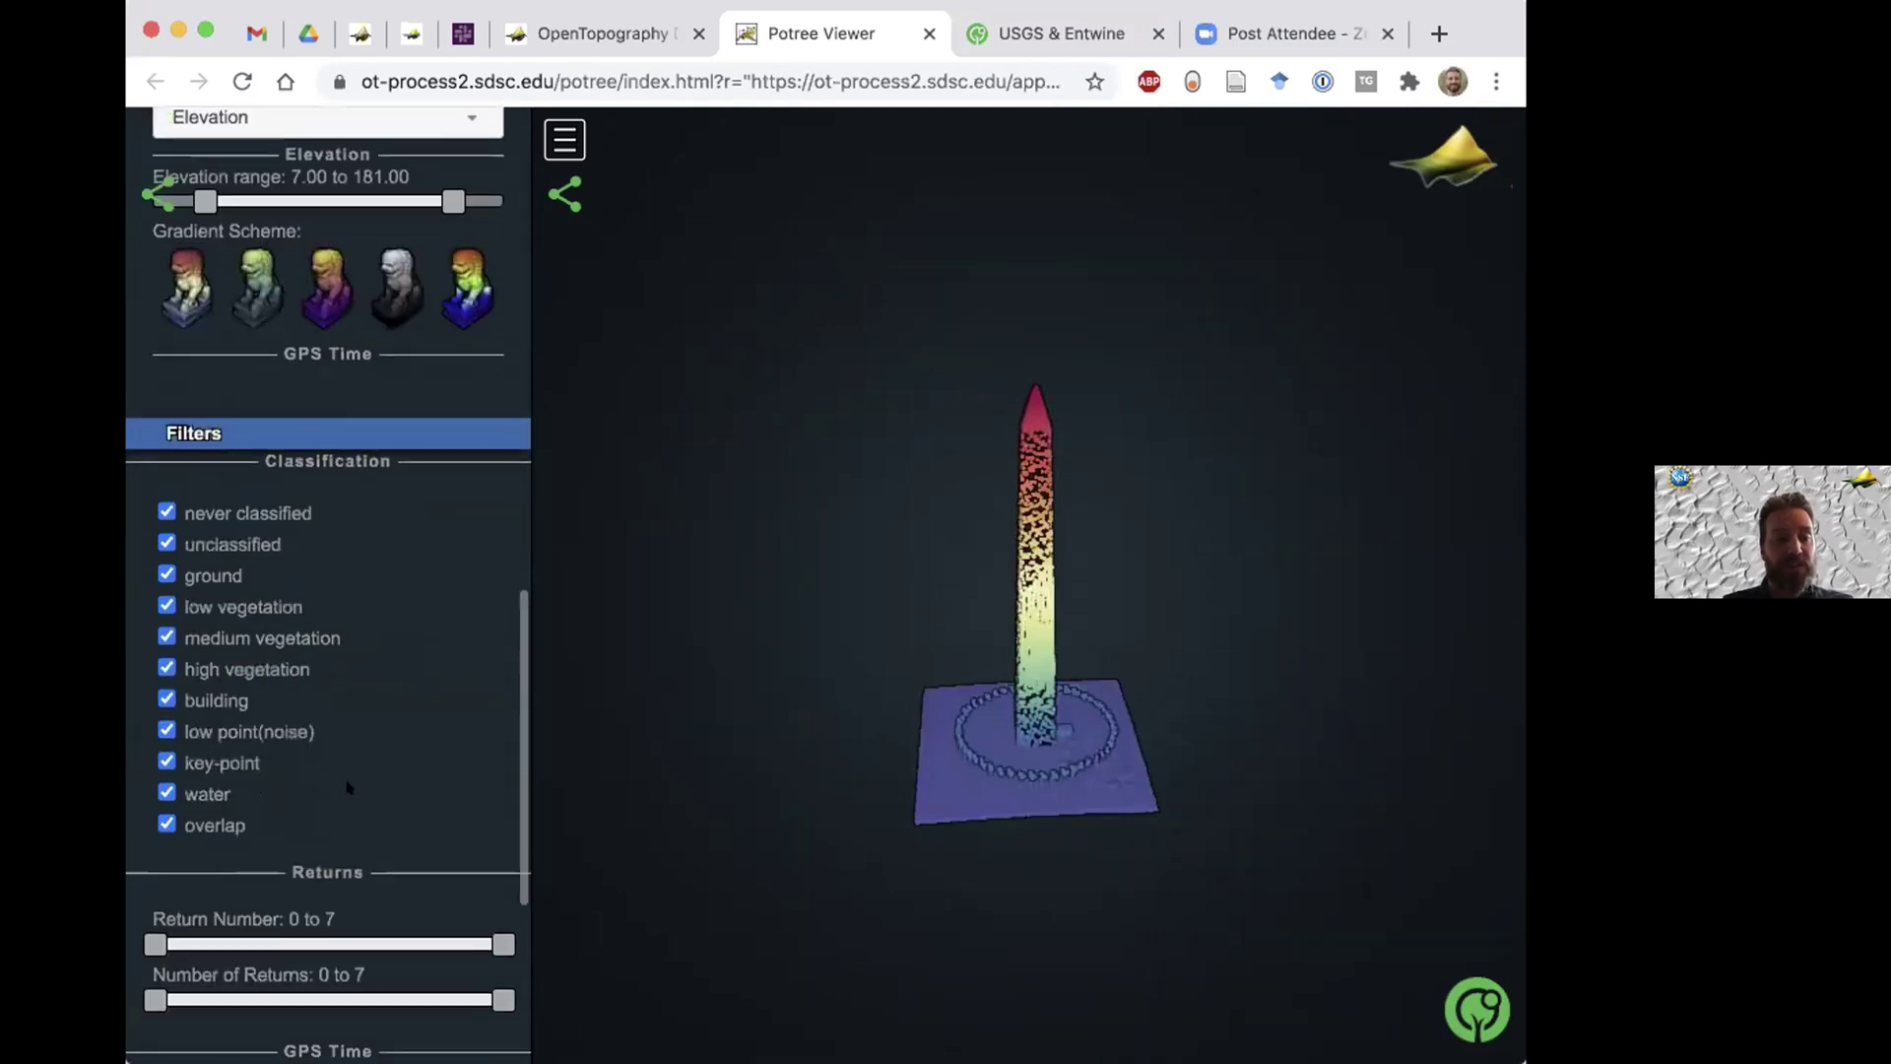
pyautogui.scroll(-2, 348, 786)
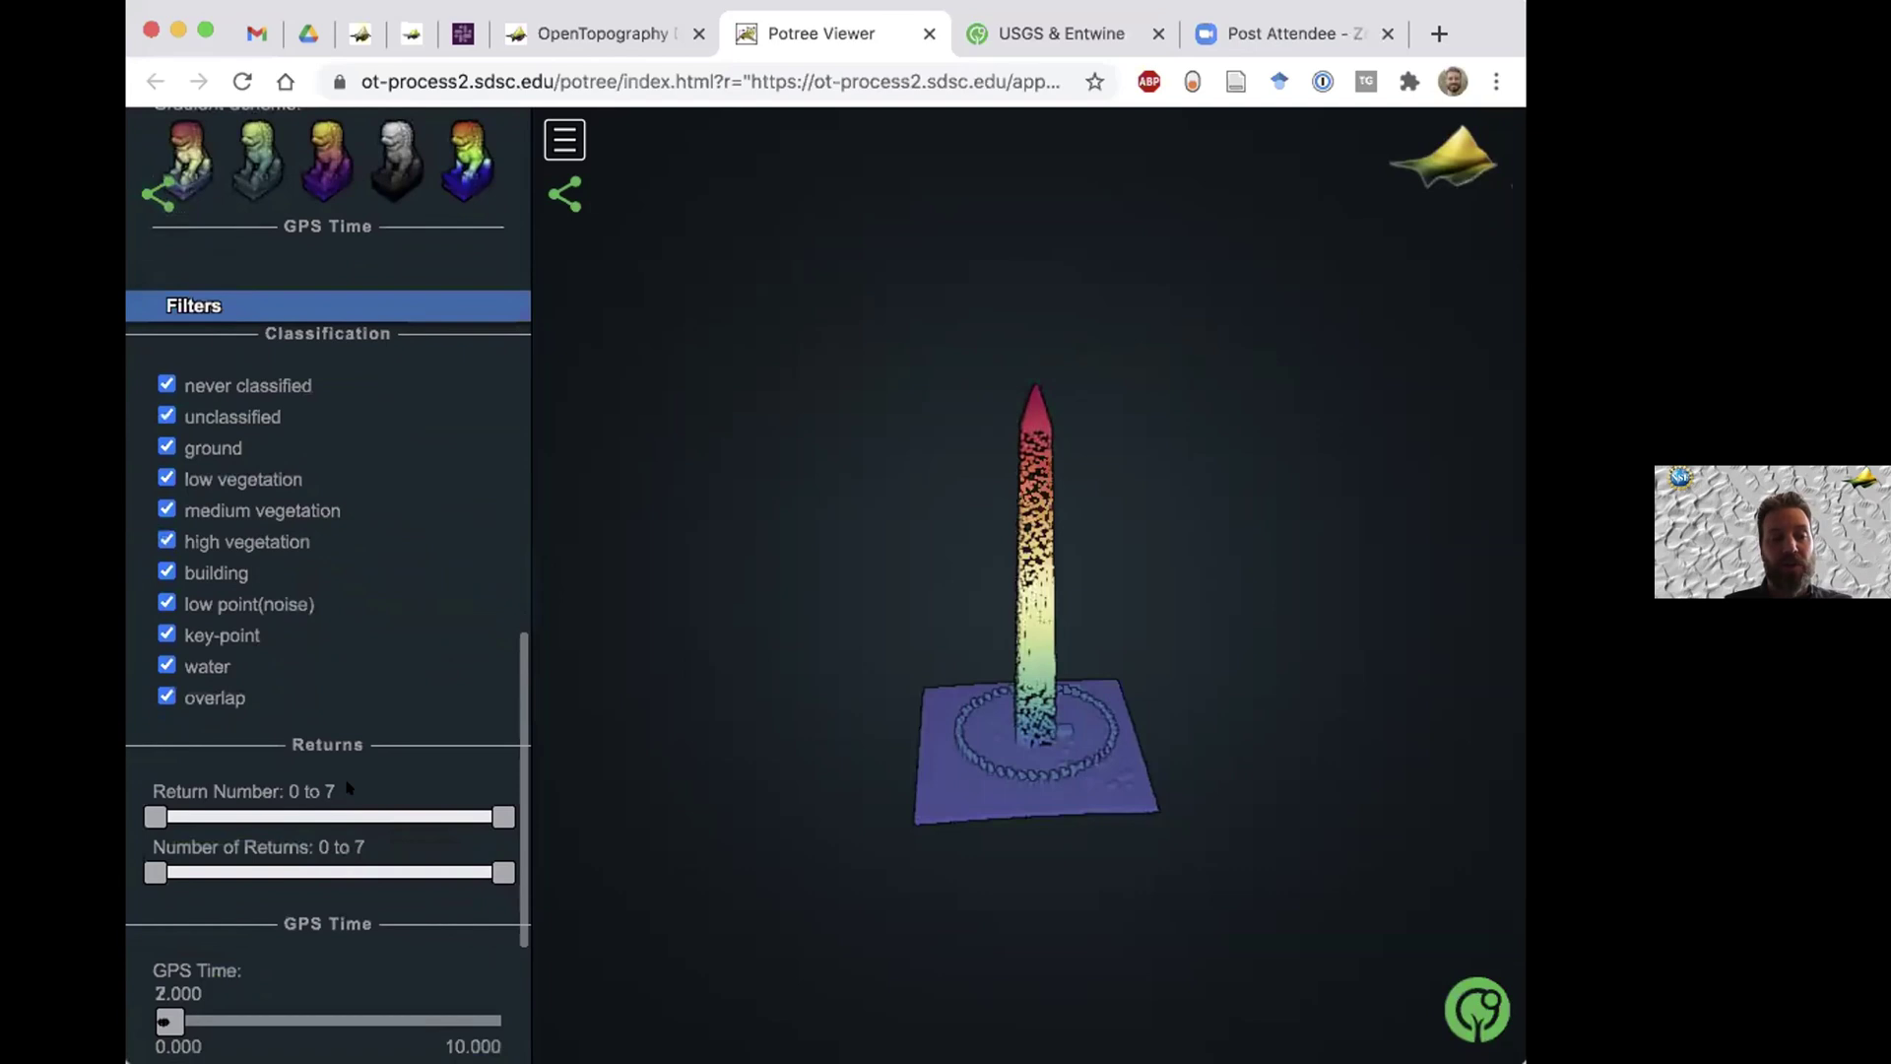
# Collapse Filters and expand the measurement, clipping and navigation Tools section.
pyautogui.click(293, 303)
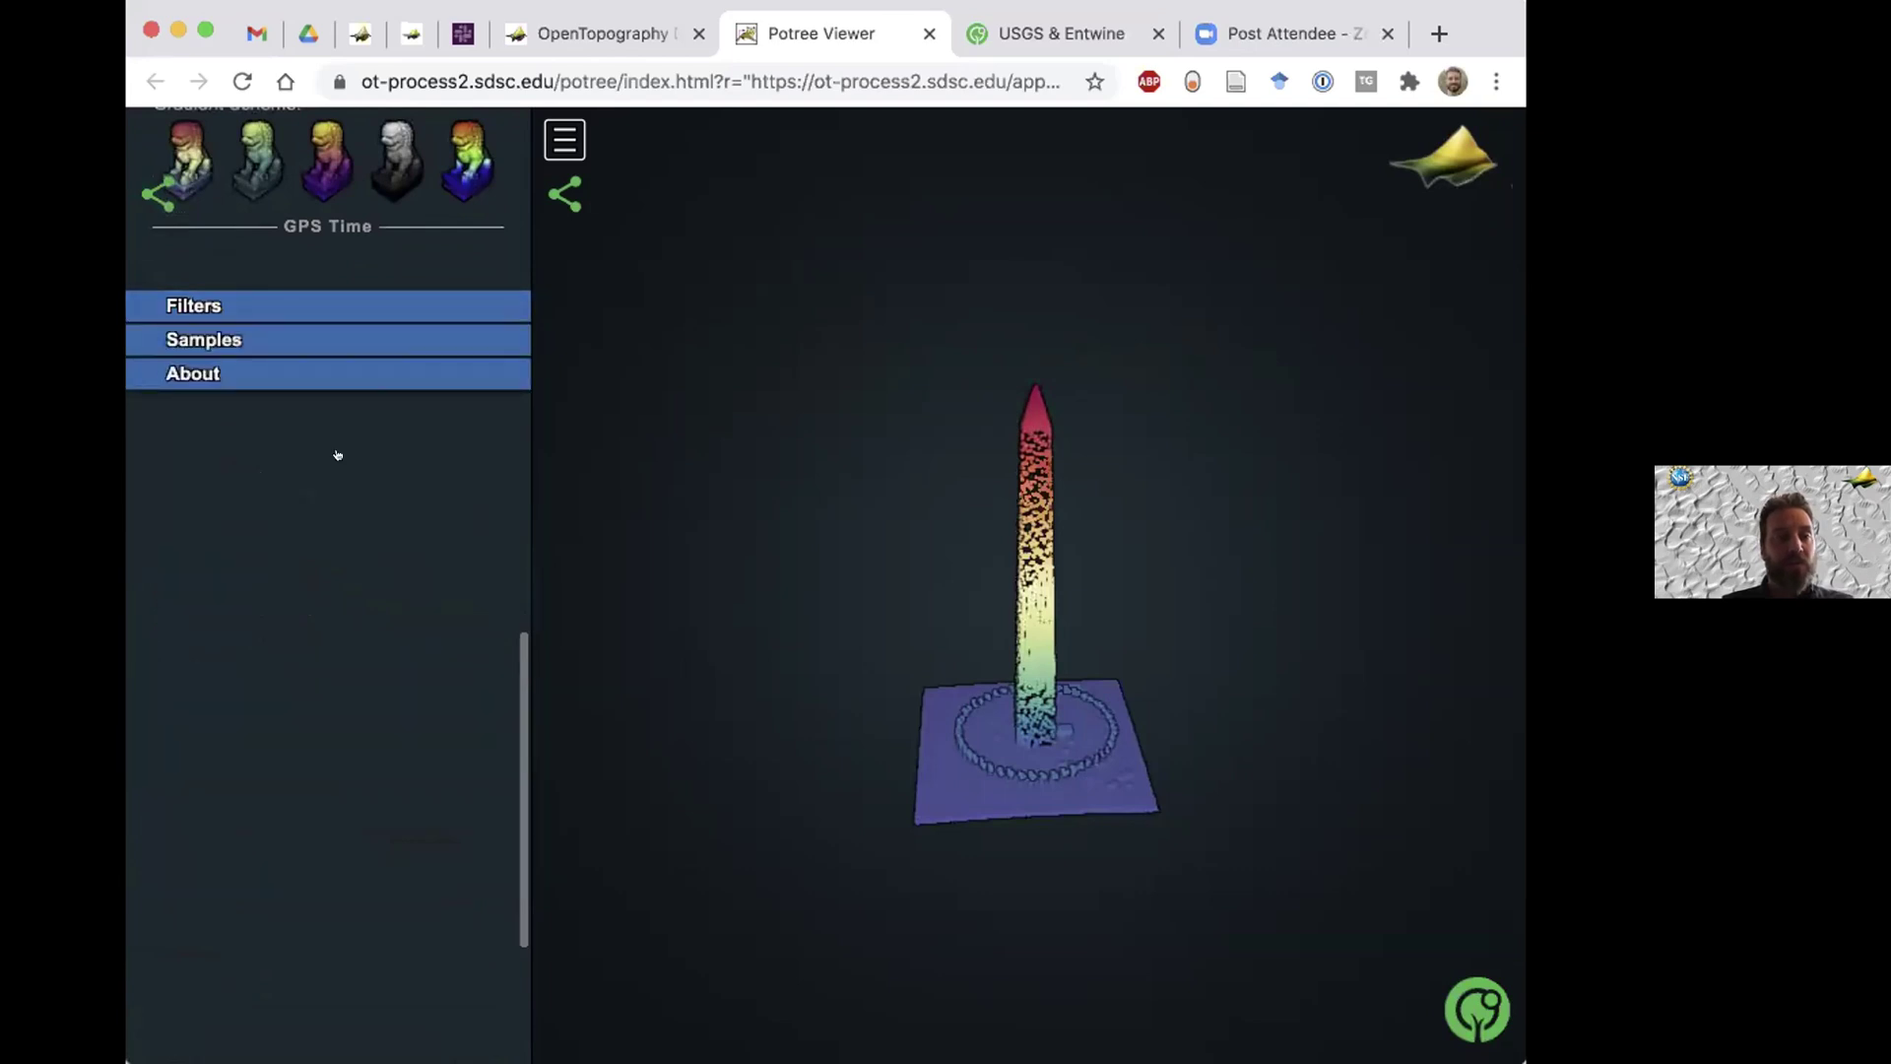
pyautogui.scroll(7, 346, 463)
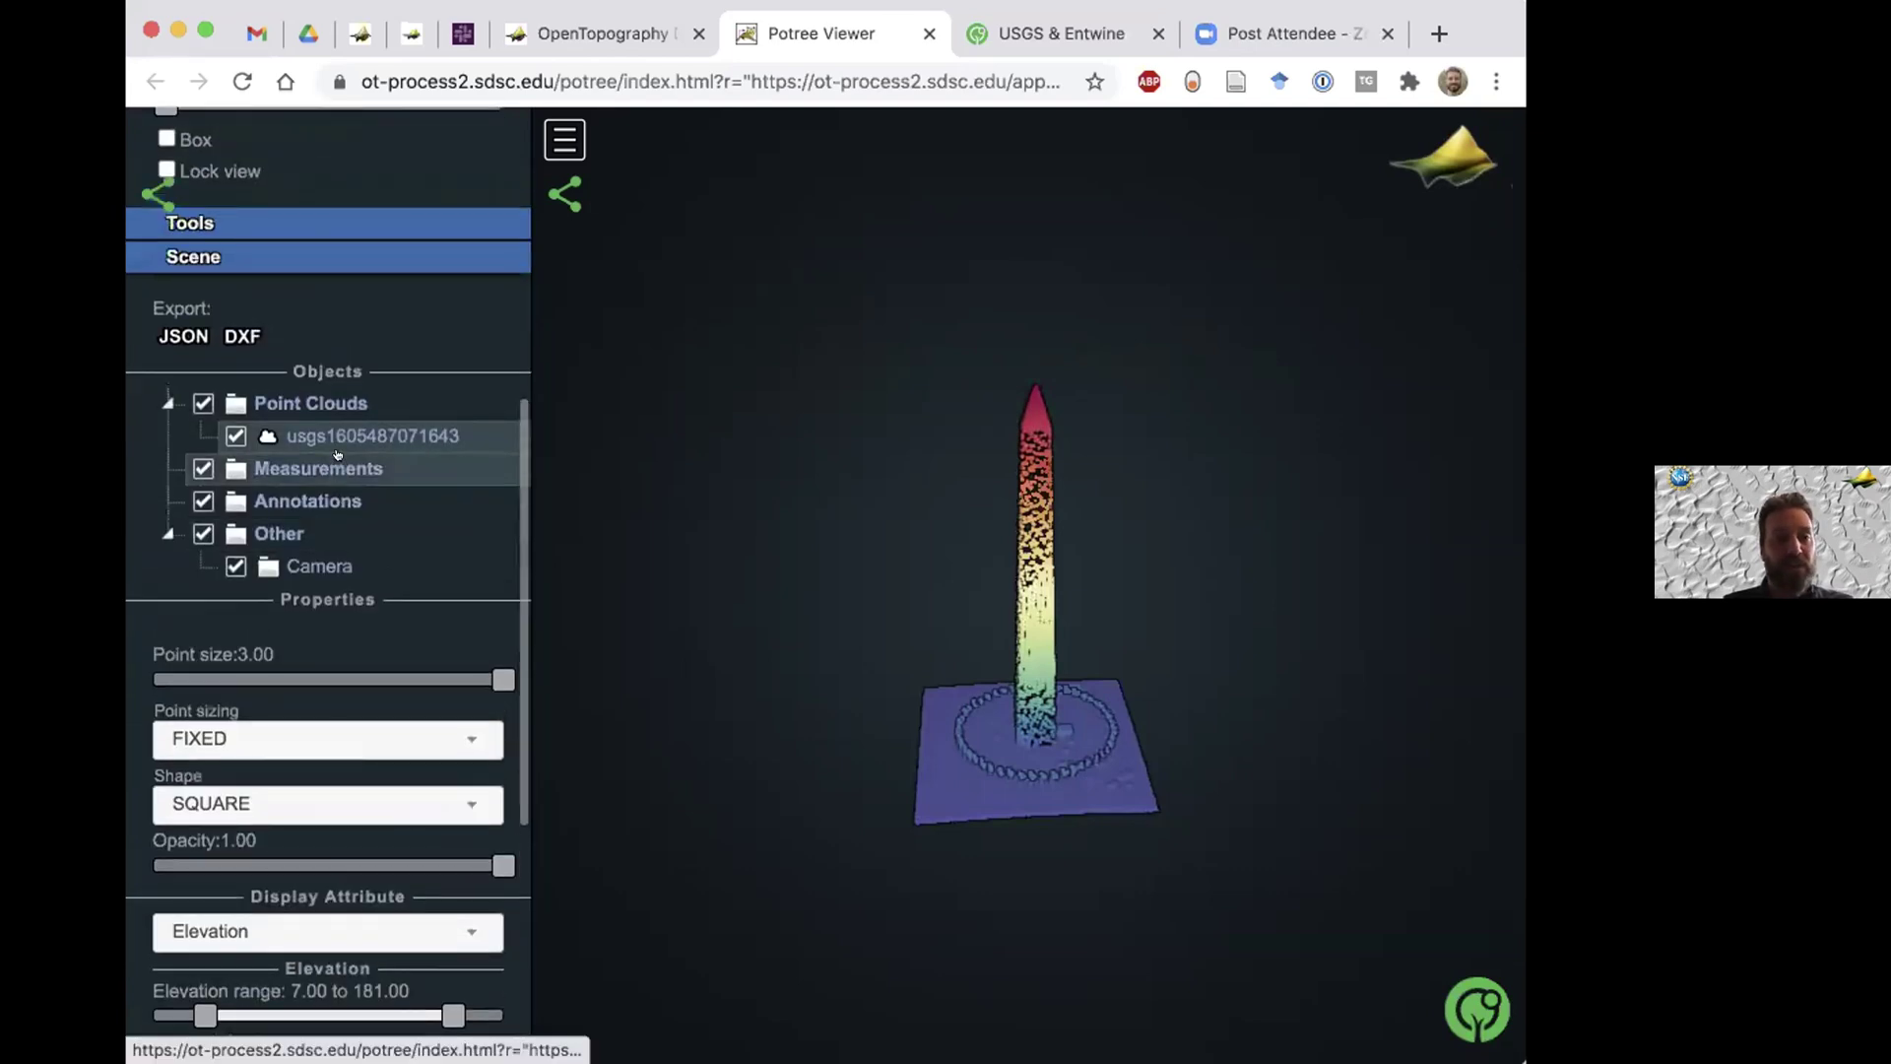
pyautogui.scroll(1, 349, 459)
pyautogui.click(330, 345)
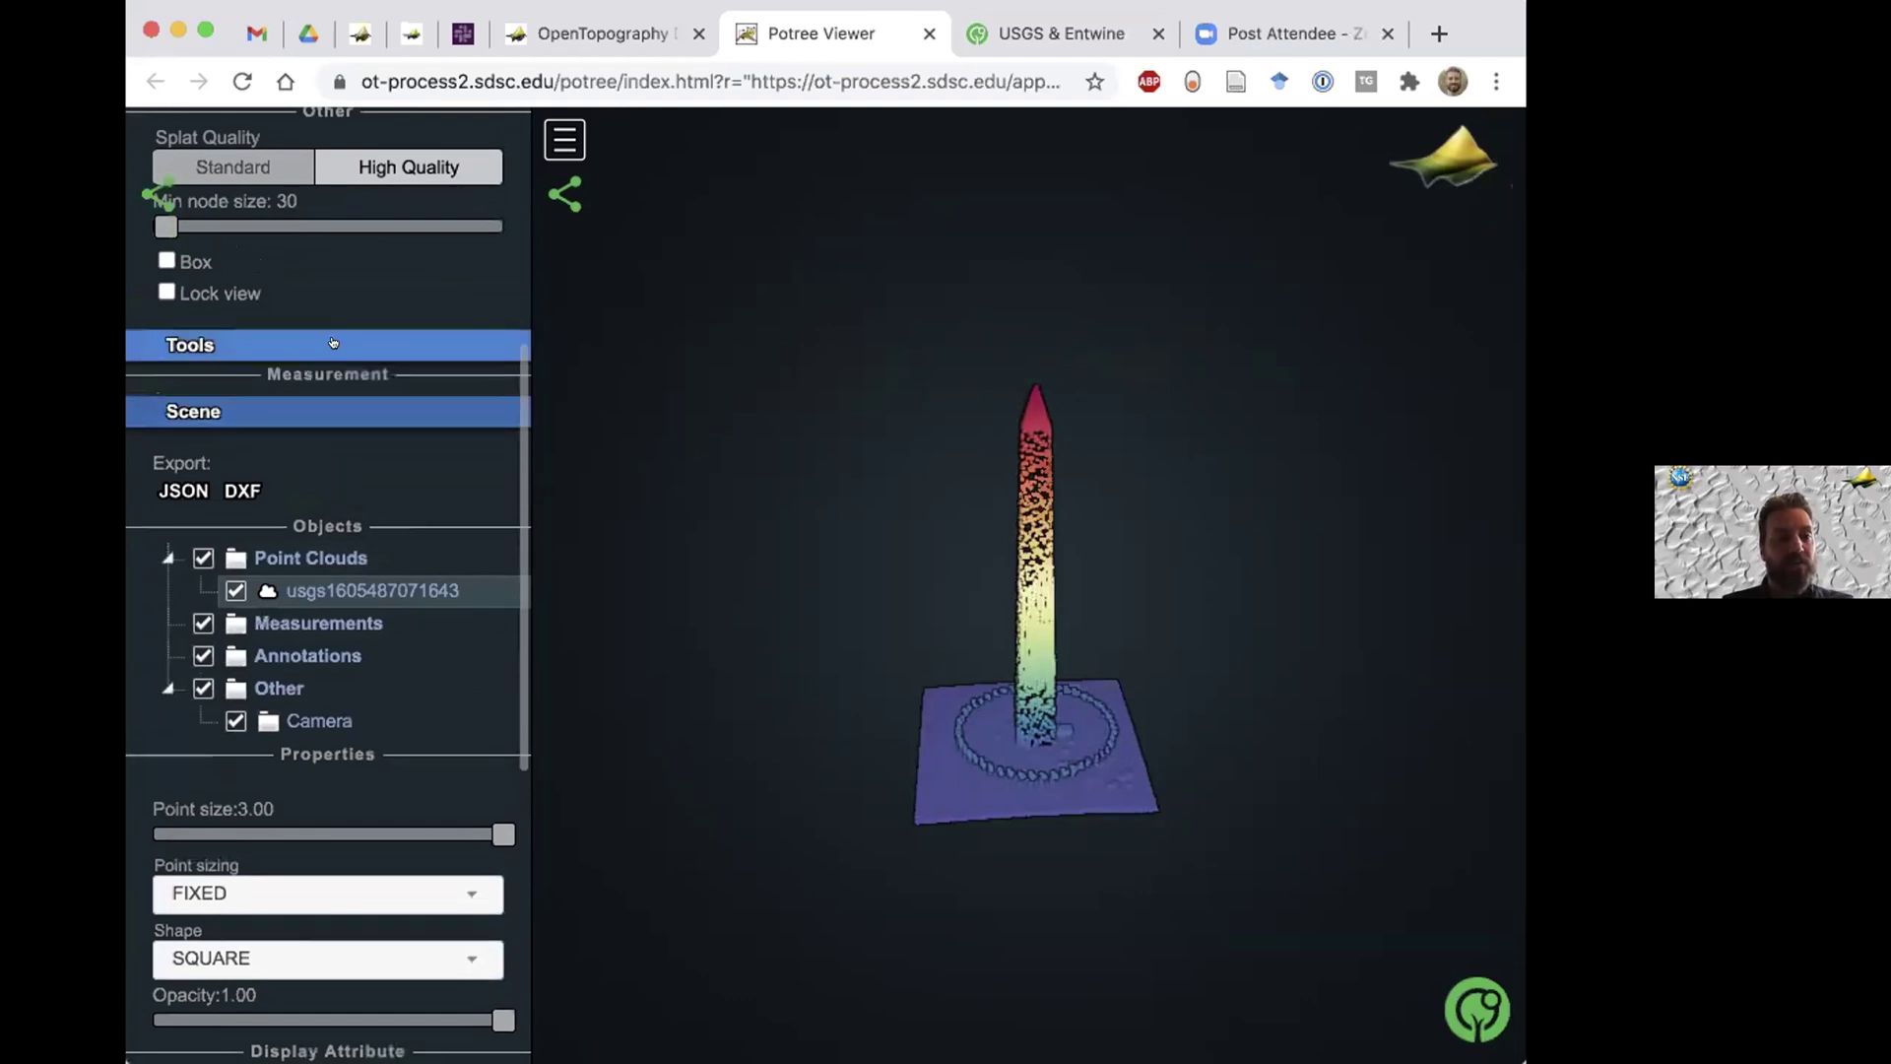
pyautogui.scroll(5, 1042, 774)
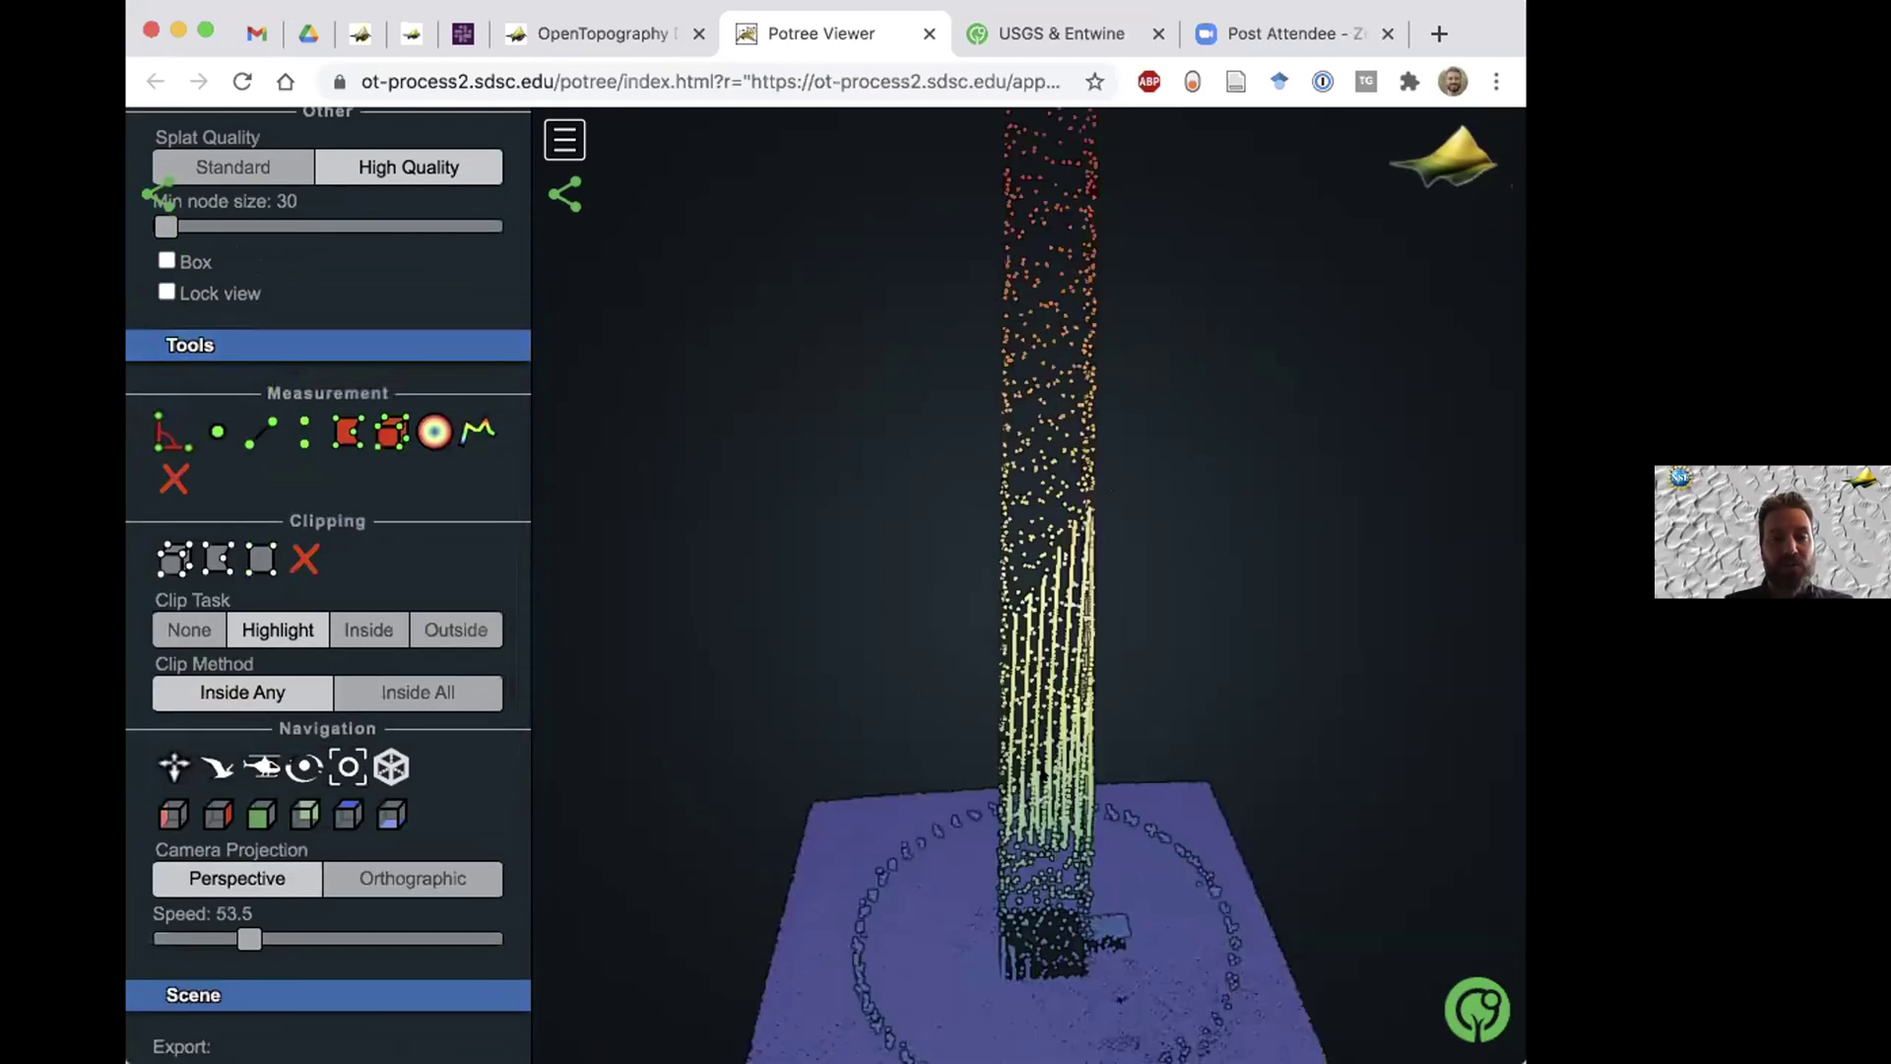
pyautogui.scroll(-5, 1042, 774)
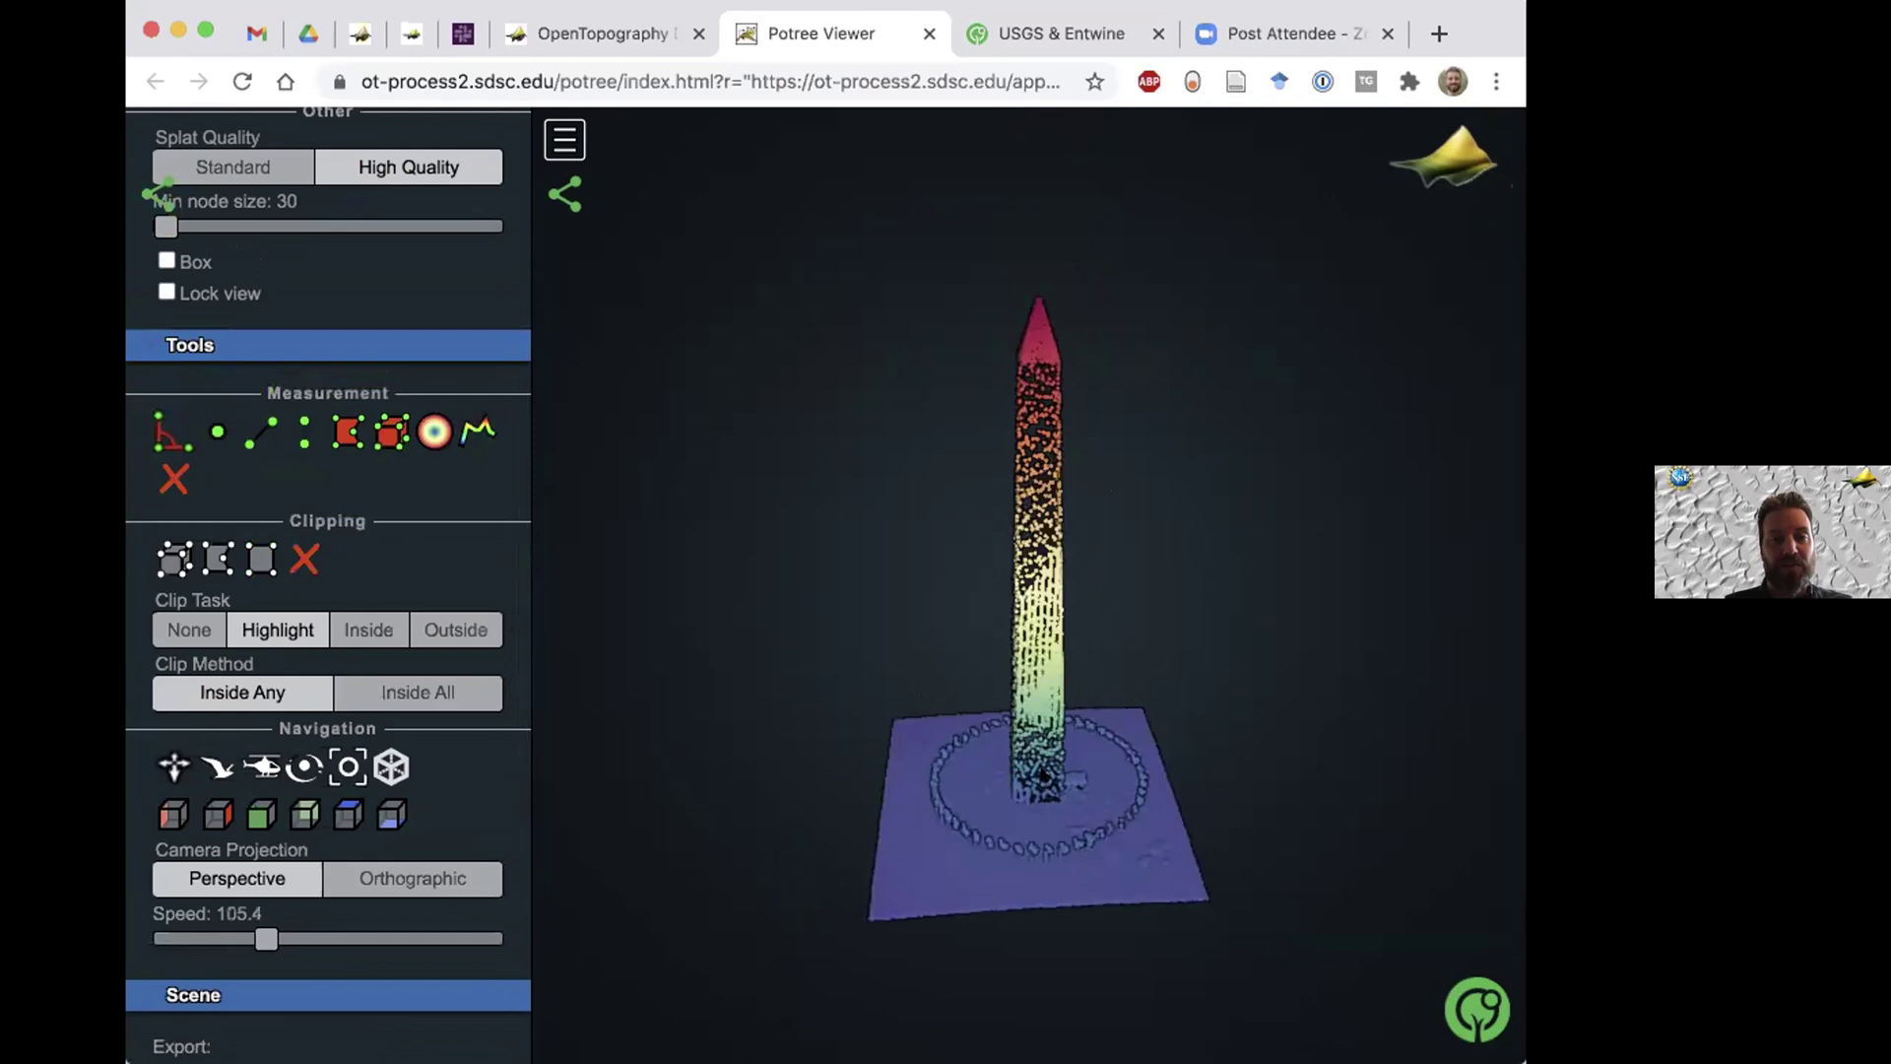
# Measure the obelisk's height from base to tip (about 168.30 m), then return to the job form.
pyautogui.click(294, 431)
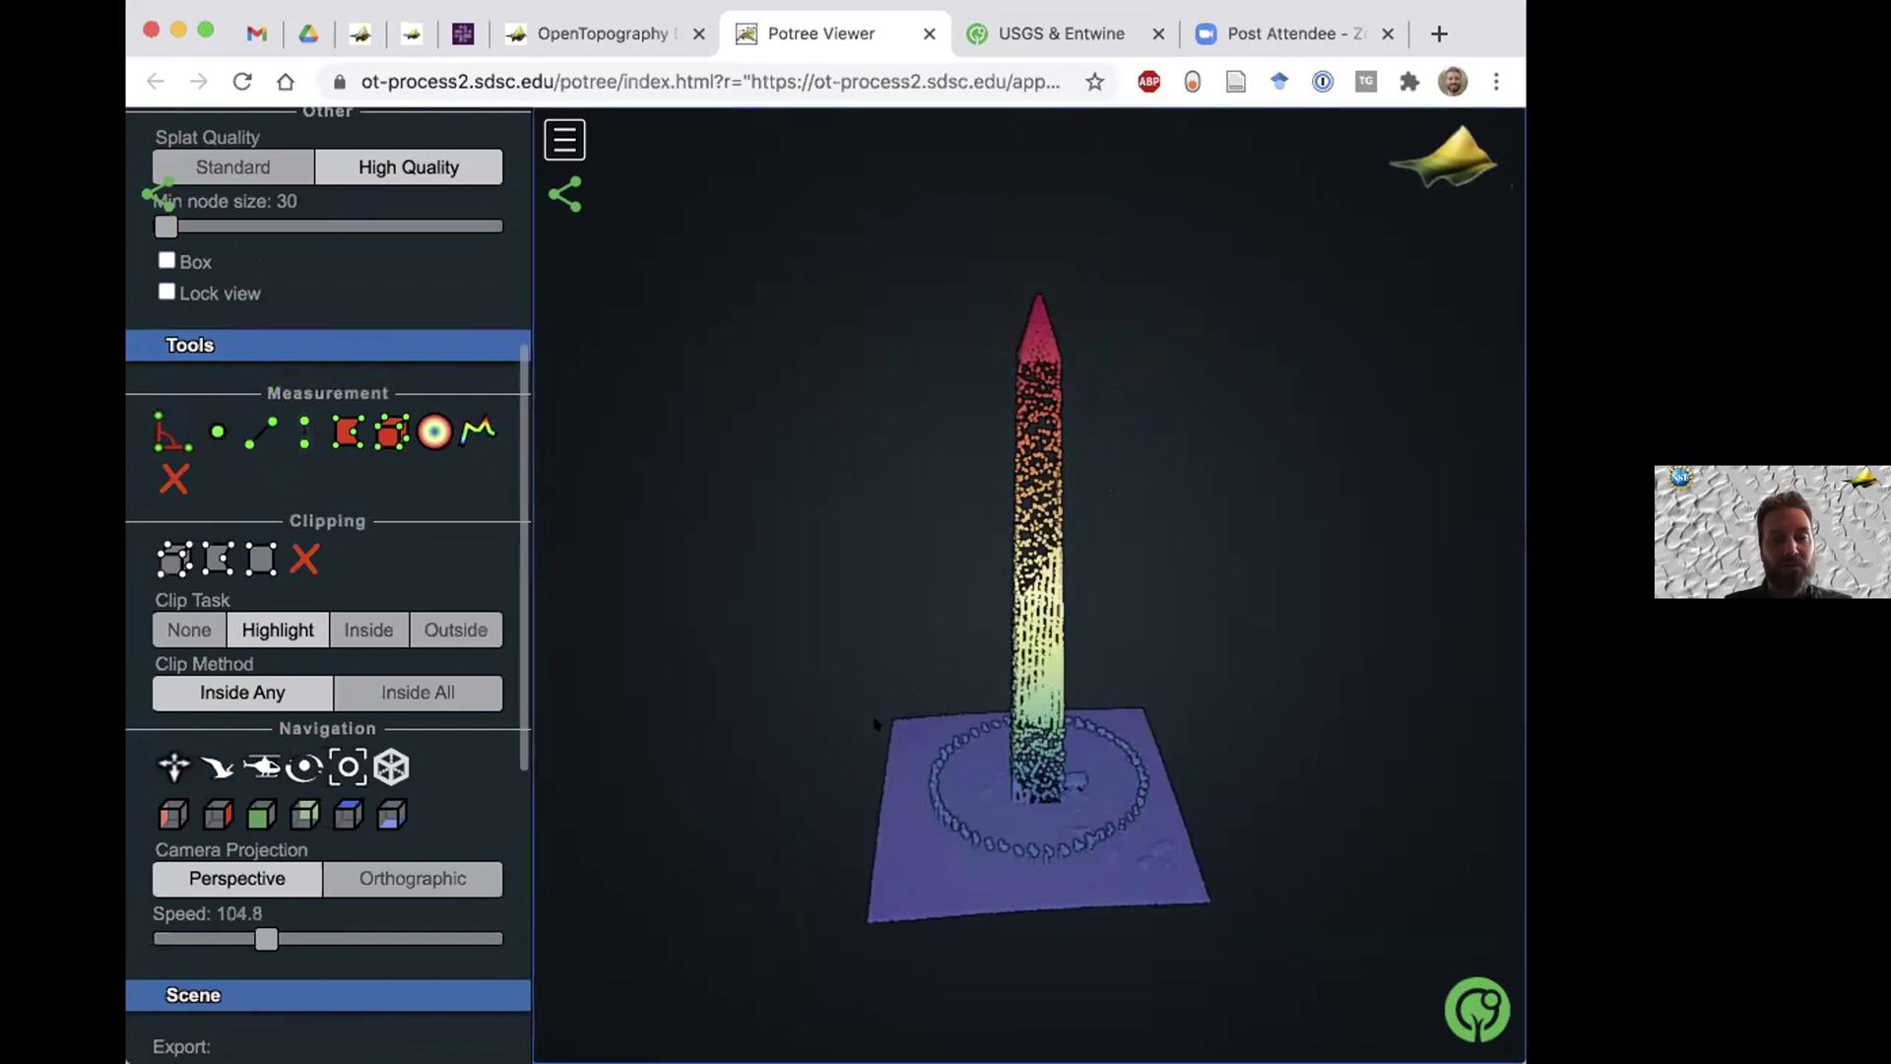
pyautogui.click(1003, 793)
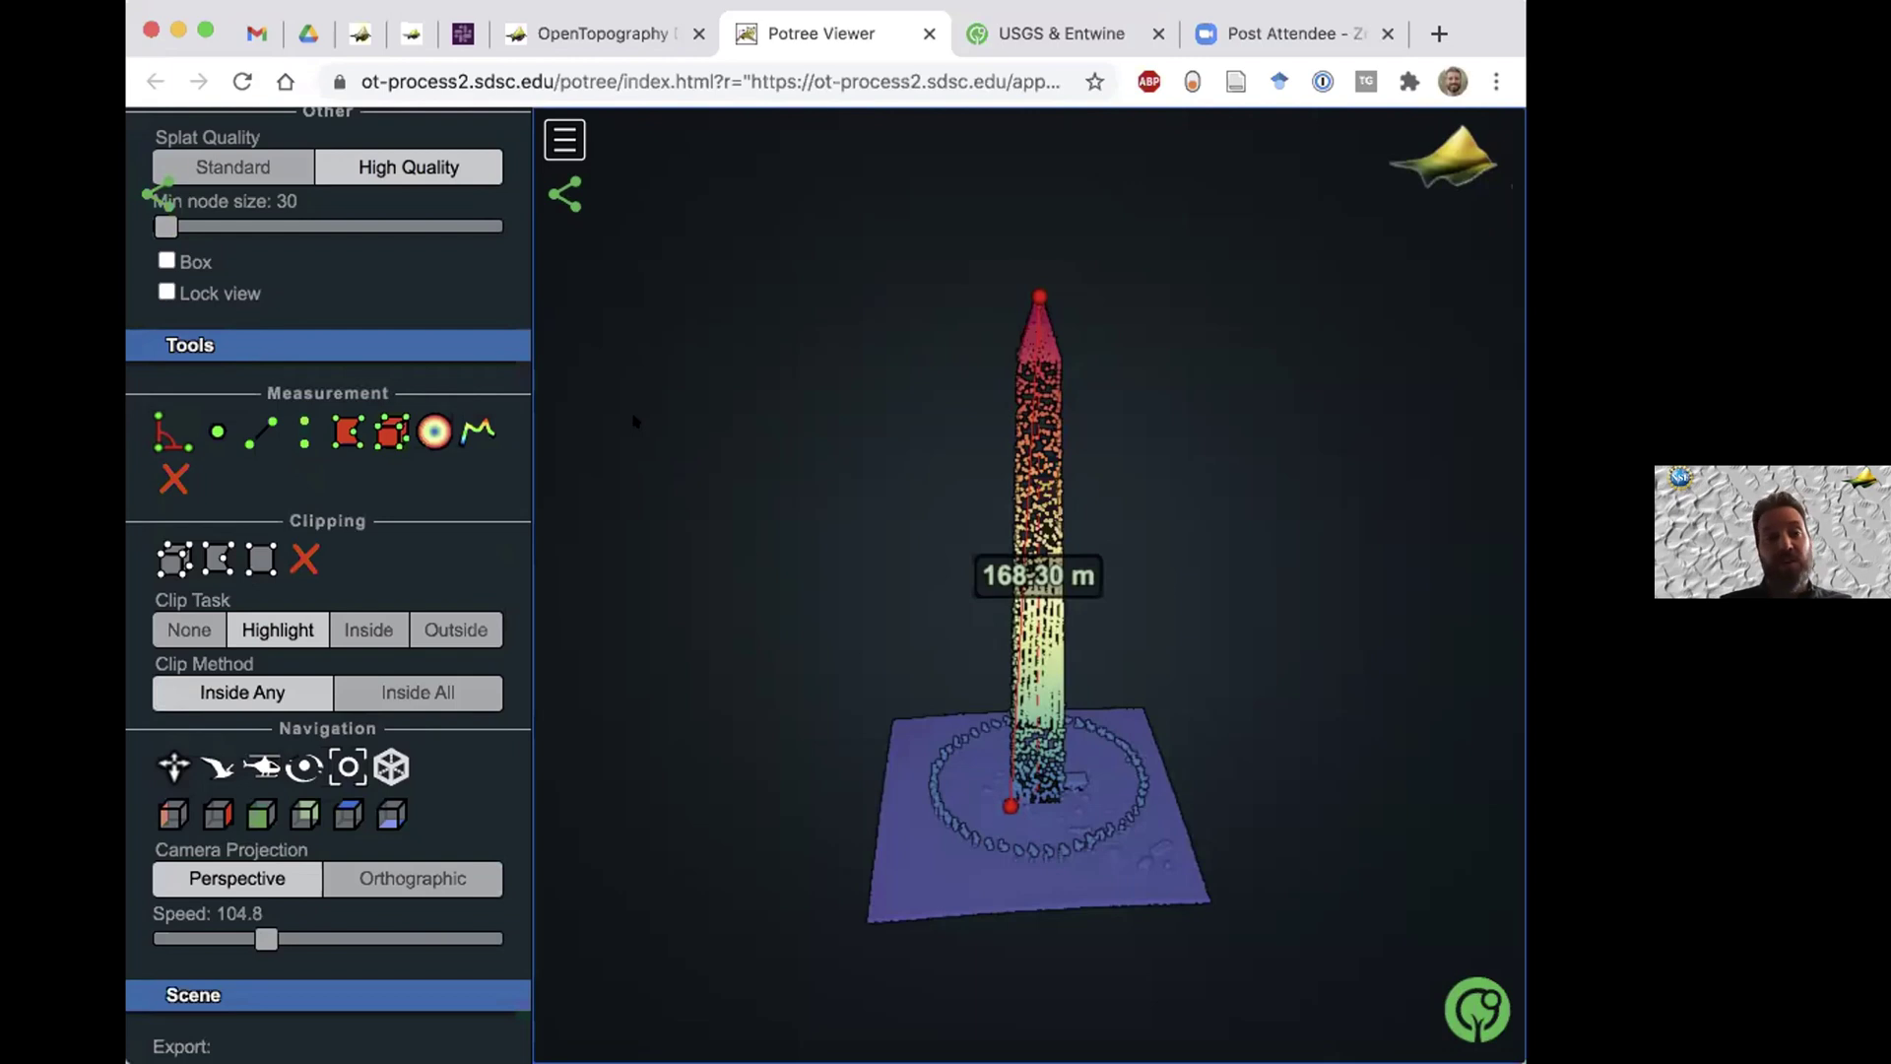
pyautogui.click(357, 35)
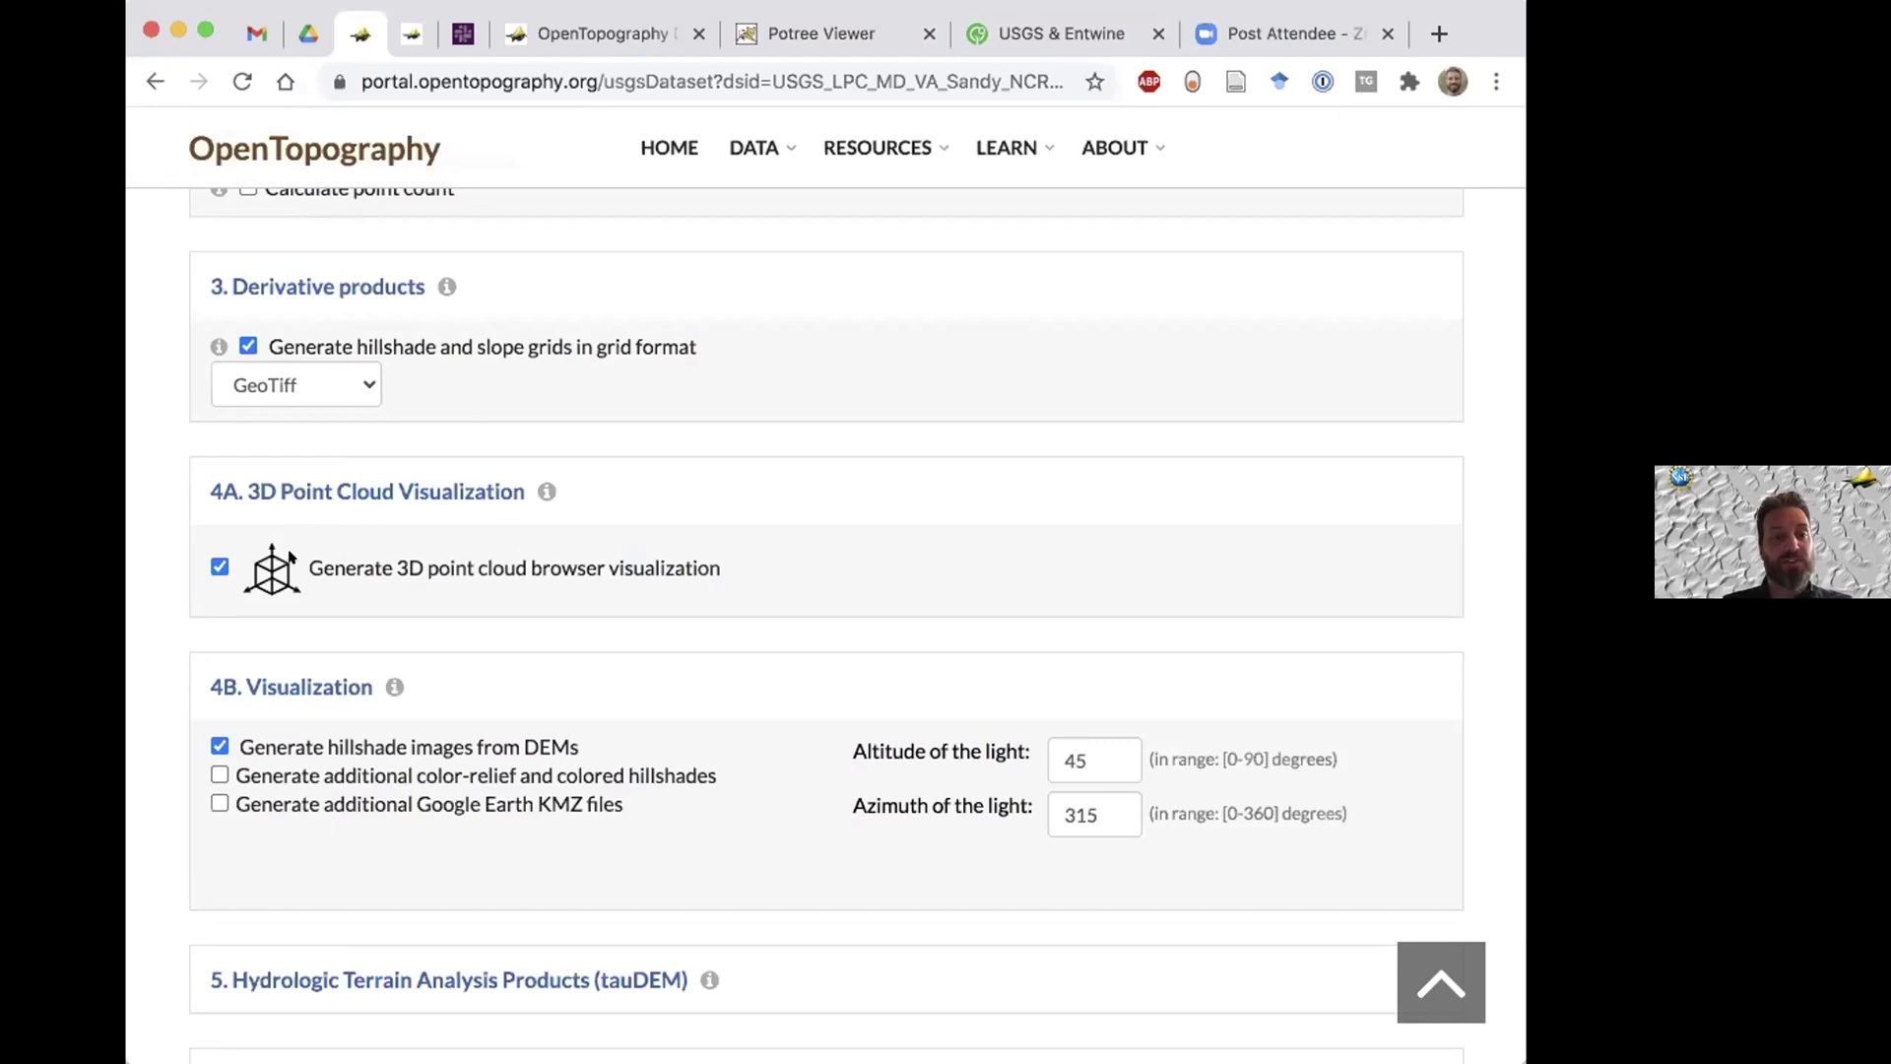
# In 4B Visualization, add color-relief and colored hillshades plus Google Earth KMZ files.
pyautogui.scroll(-3, 158, 538)
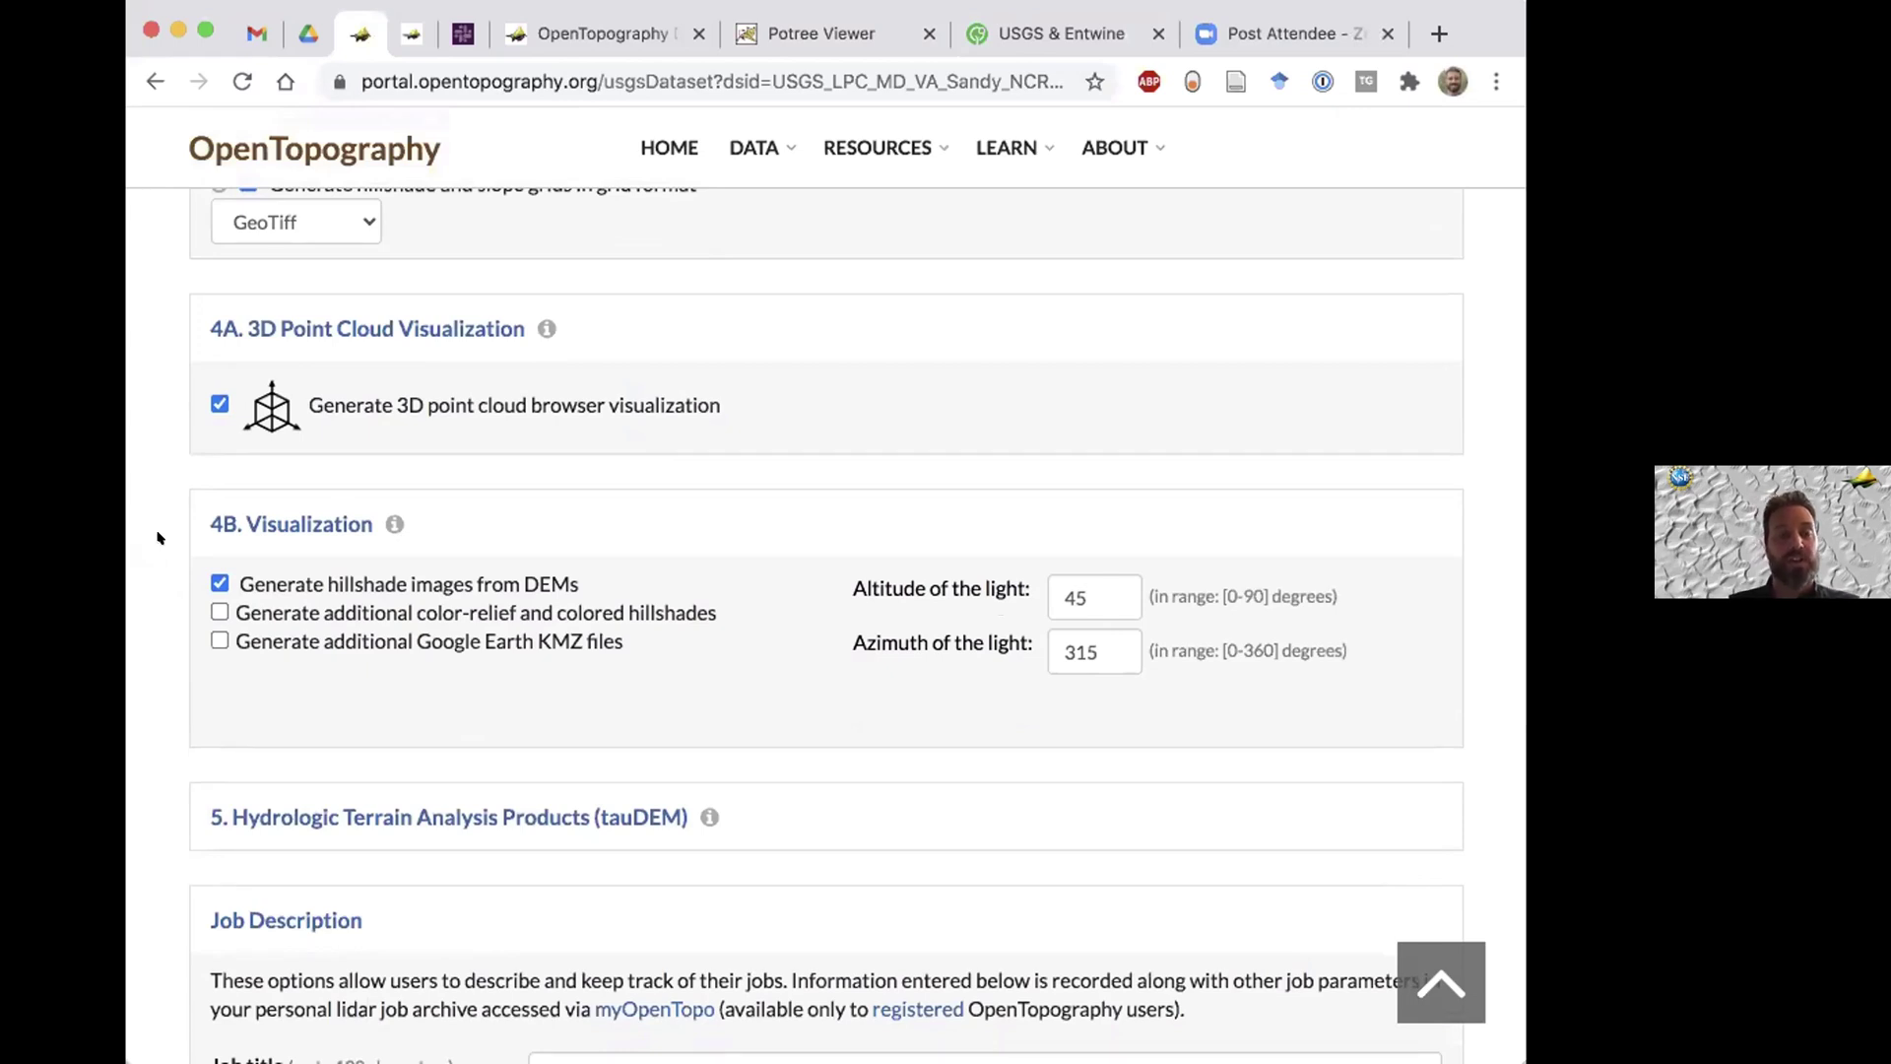
pyautogui.scroll(-3, 158, 538)
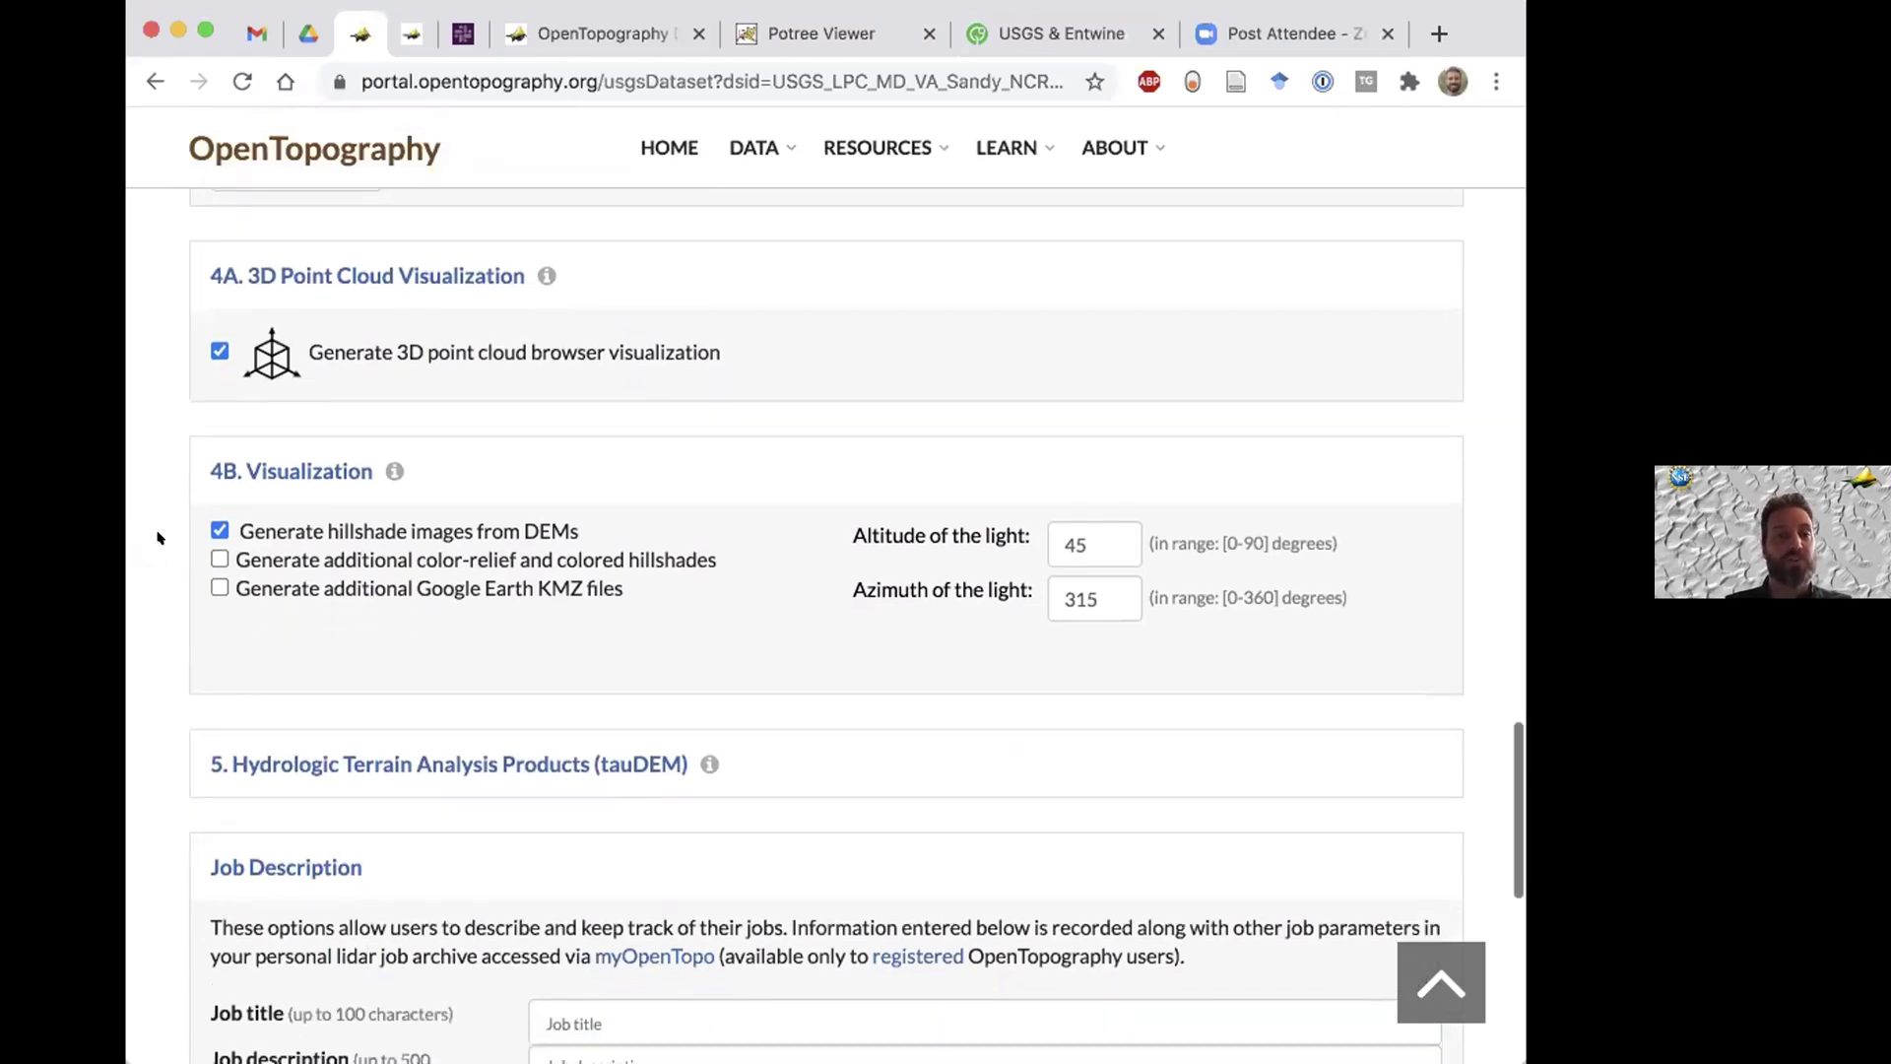
pyautogui.scroll(-3, 158, 537)
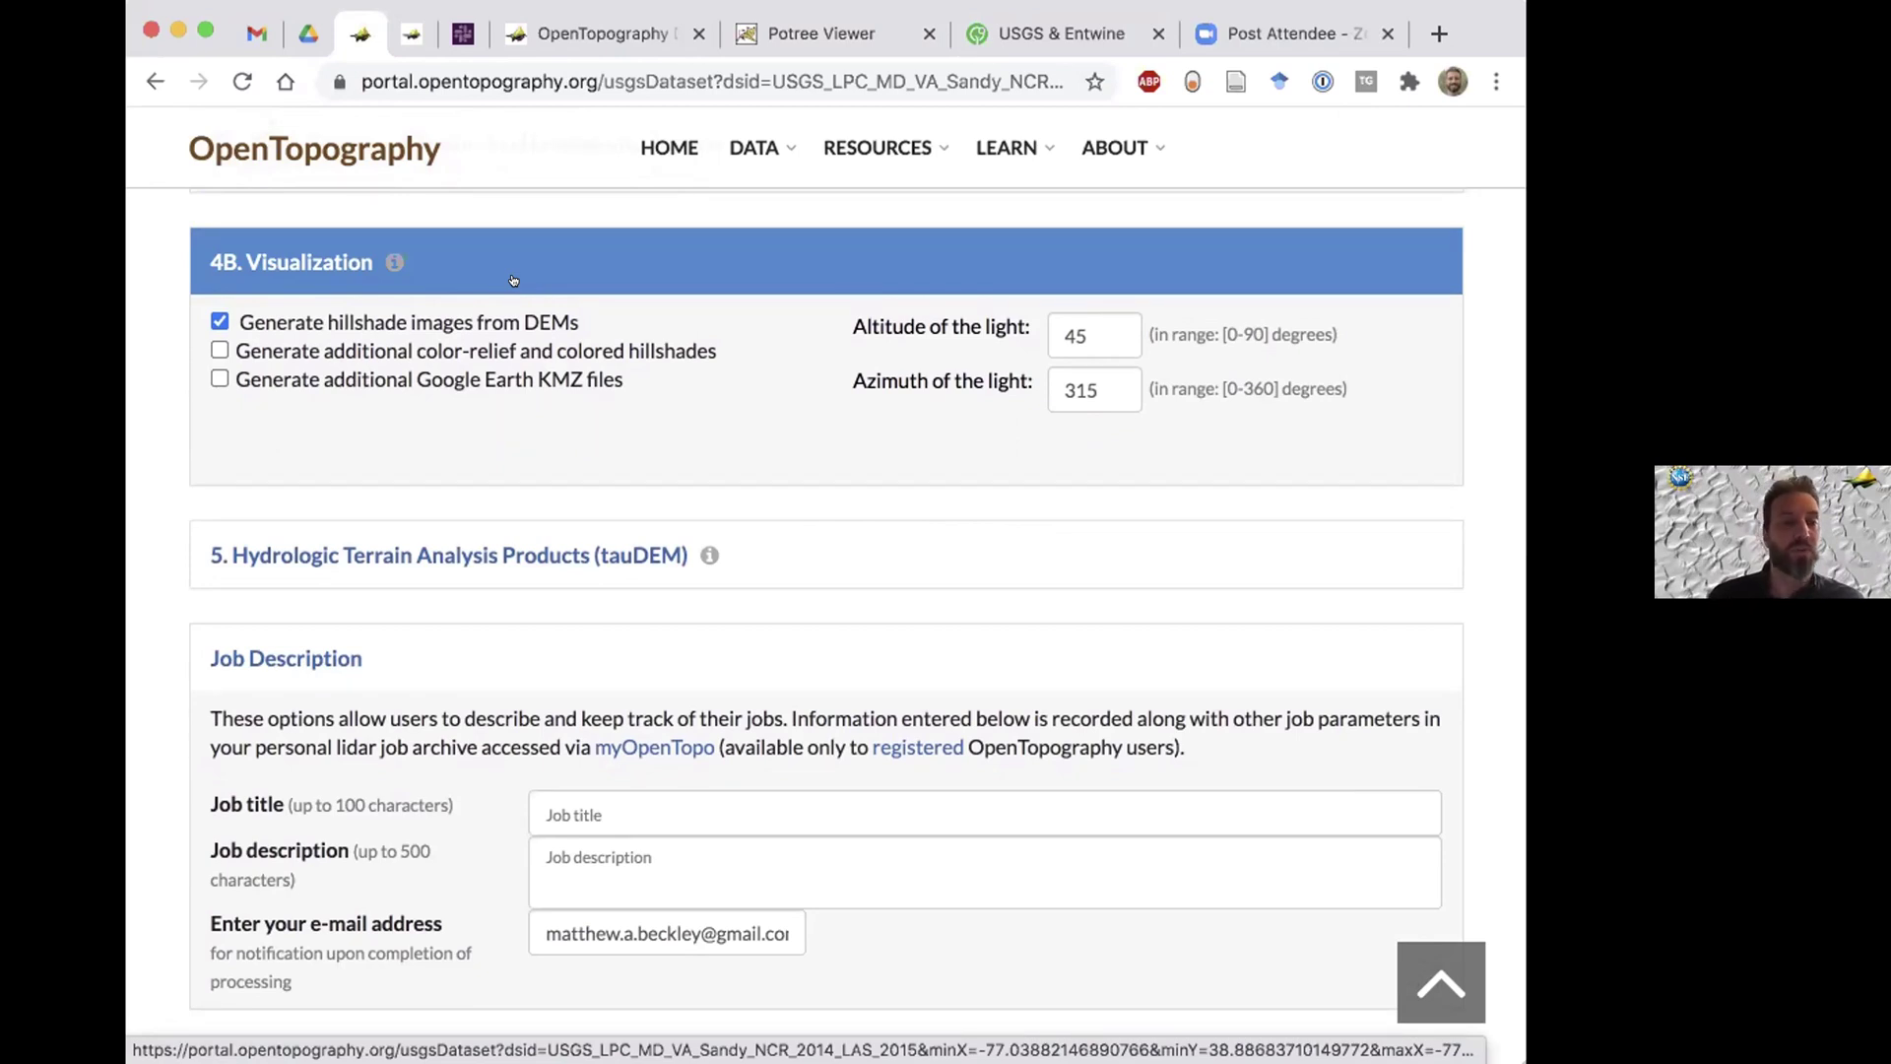
pyautogui.click(217, 345)
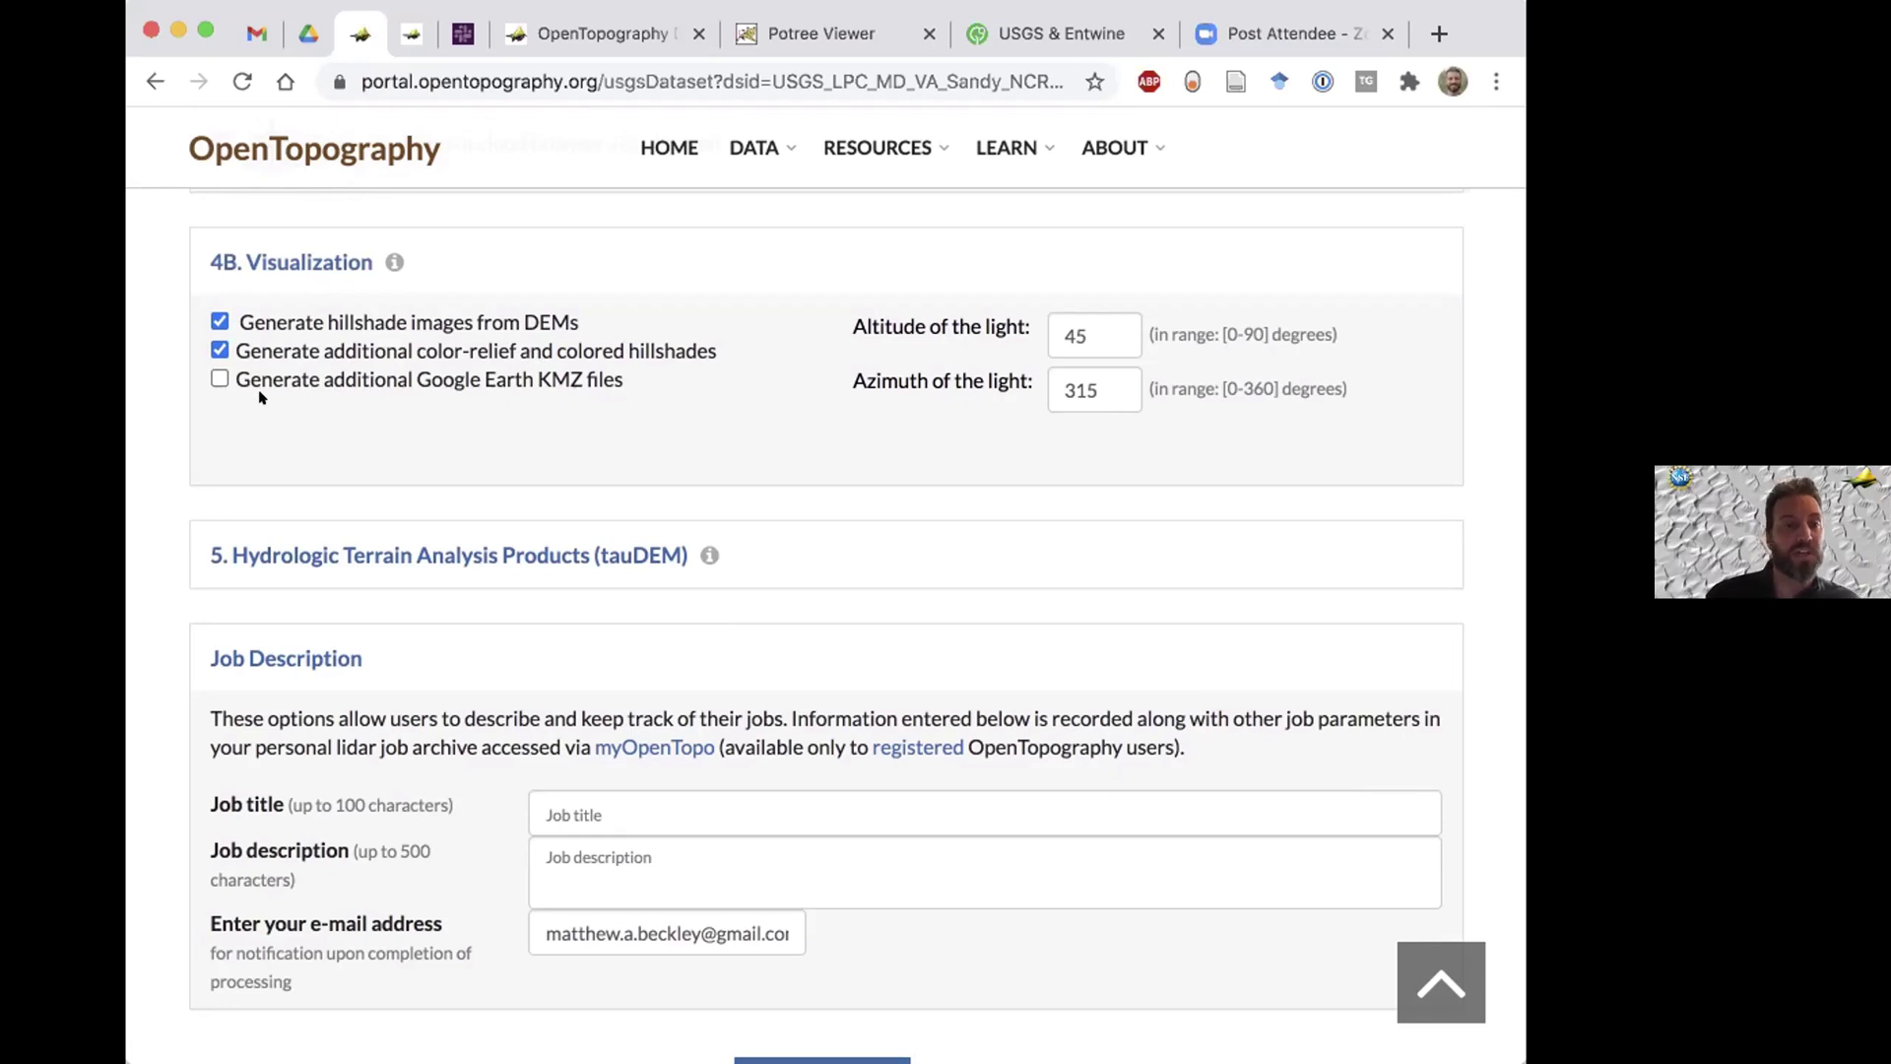
pyautogui.click(219, 378)
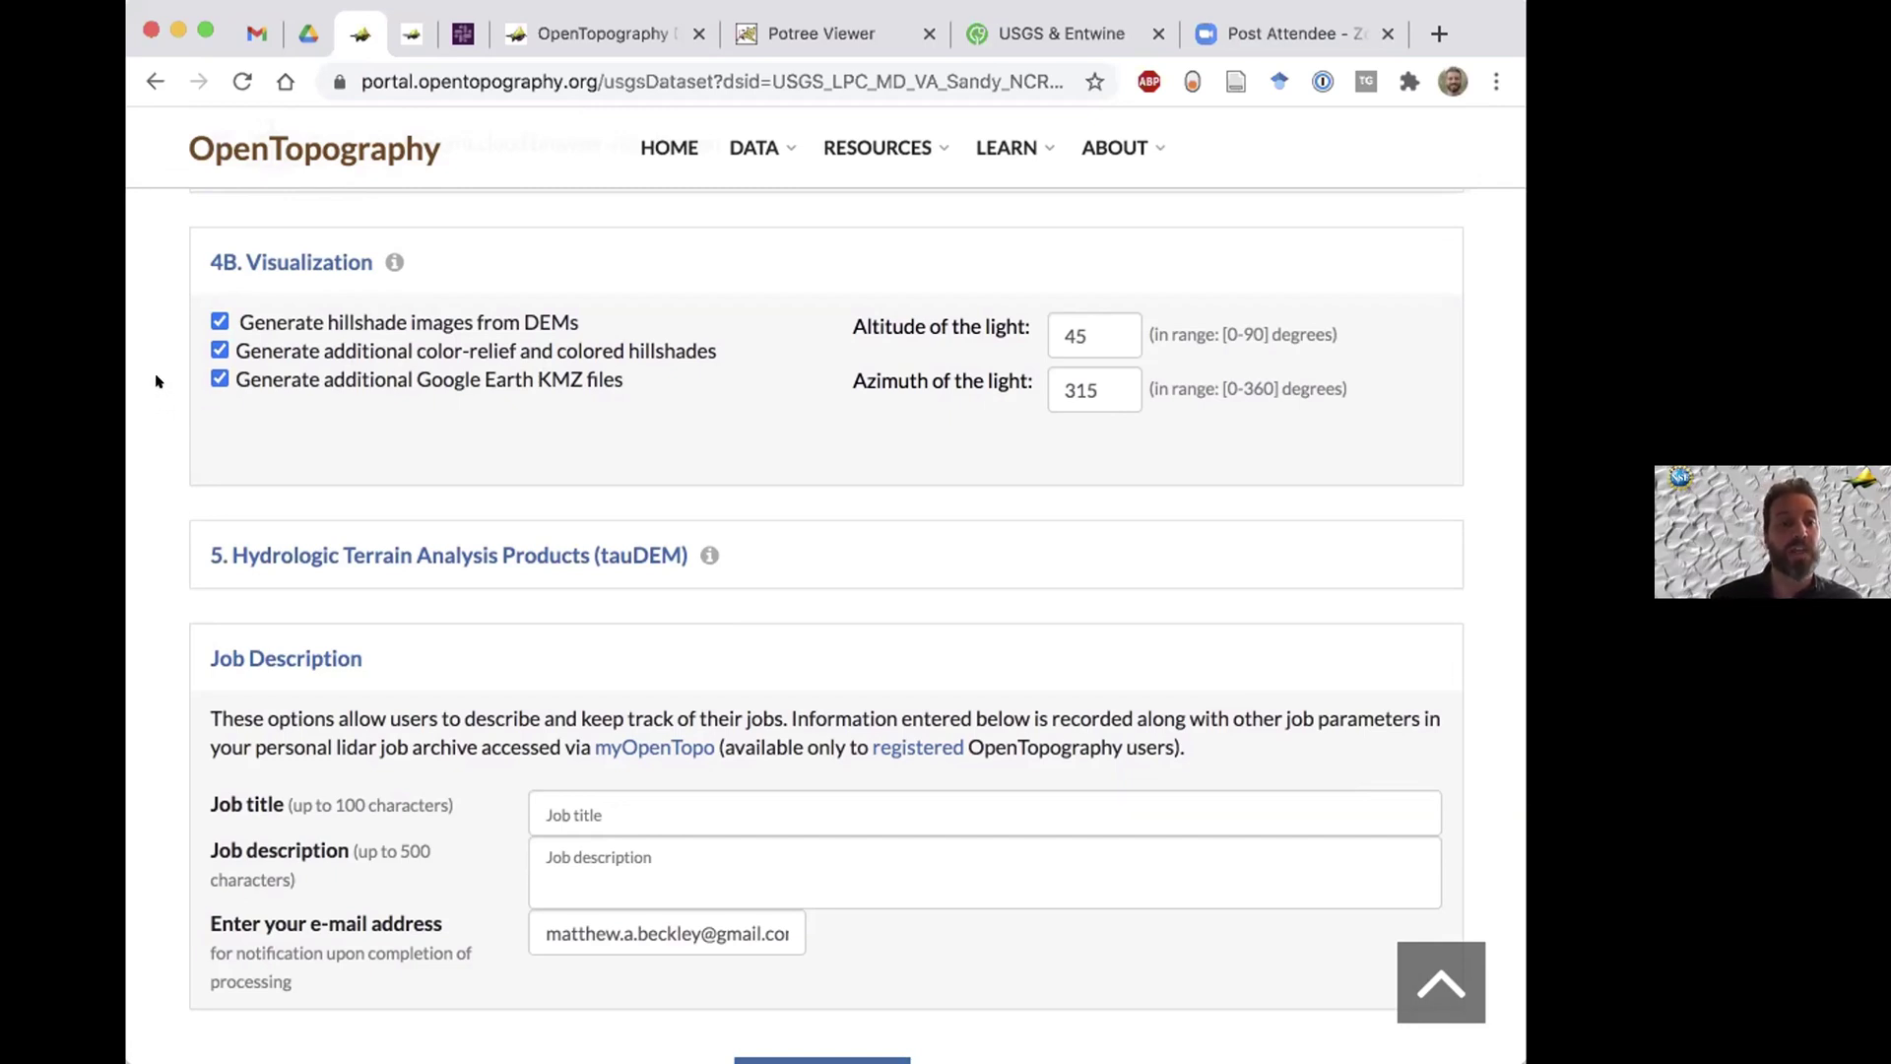
pyautogui.scroll(-3, 155, 380)
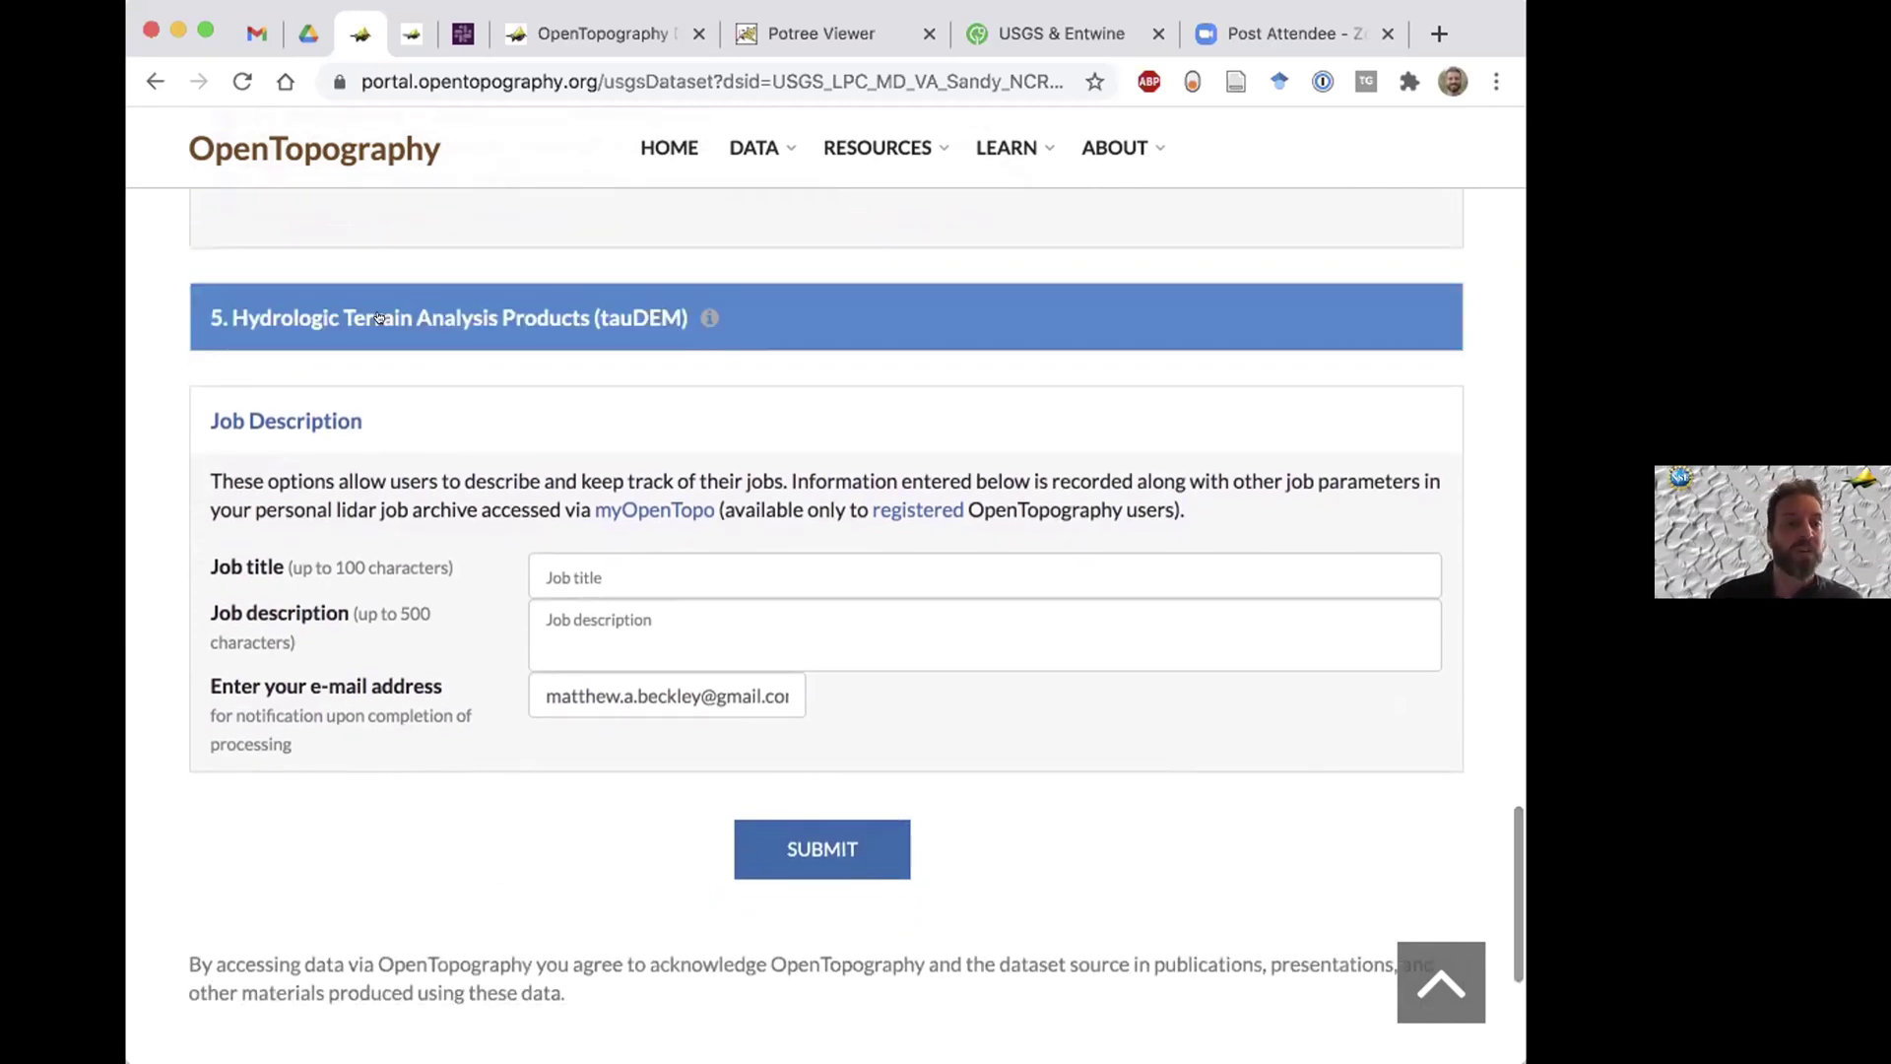
# Expand Hydrologic Terrain Analysis Products, then untick color-relief, KMZ and hillshade image outputs.
pyautogui.click(379, 319)
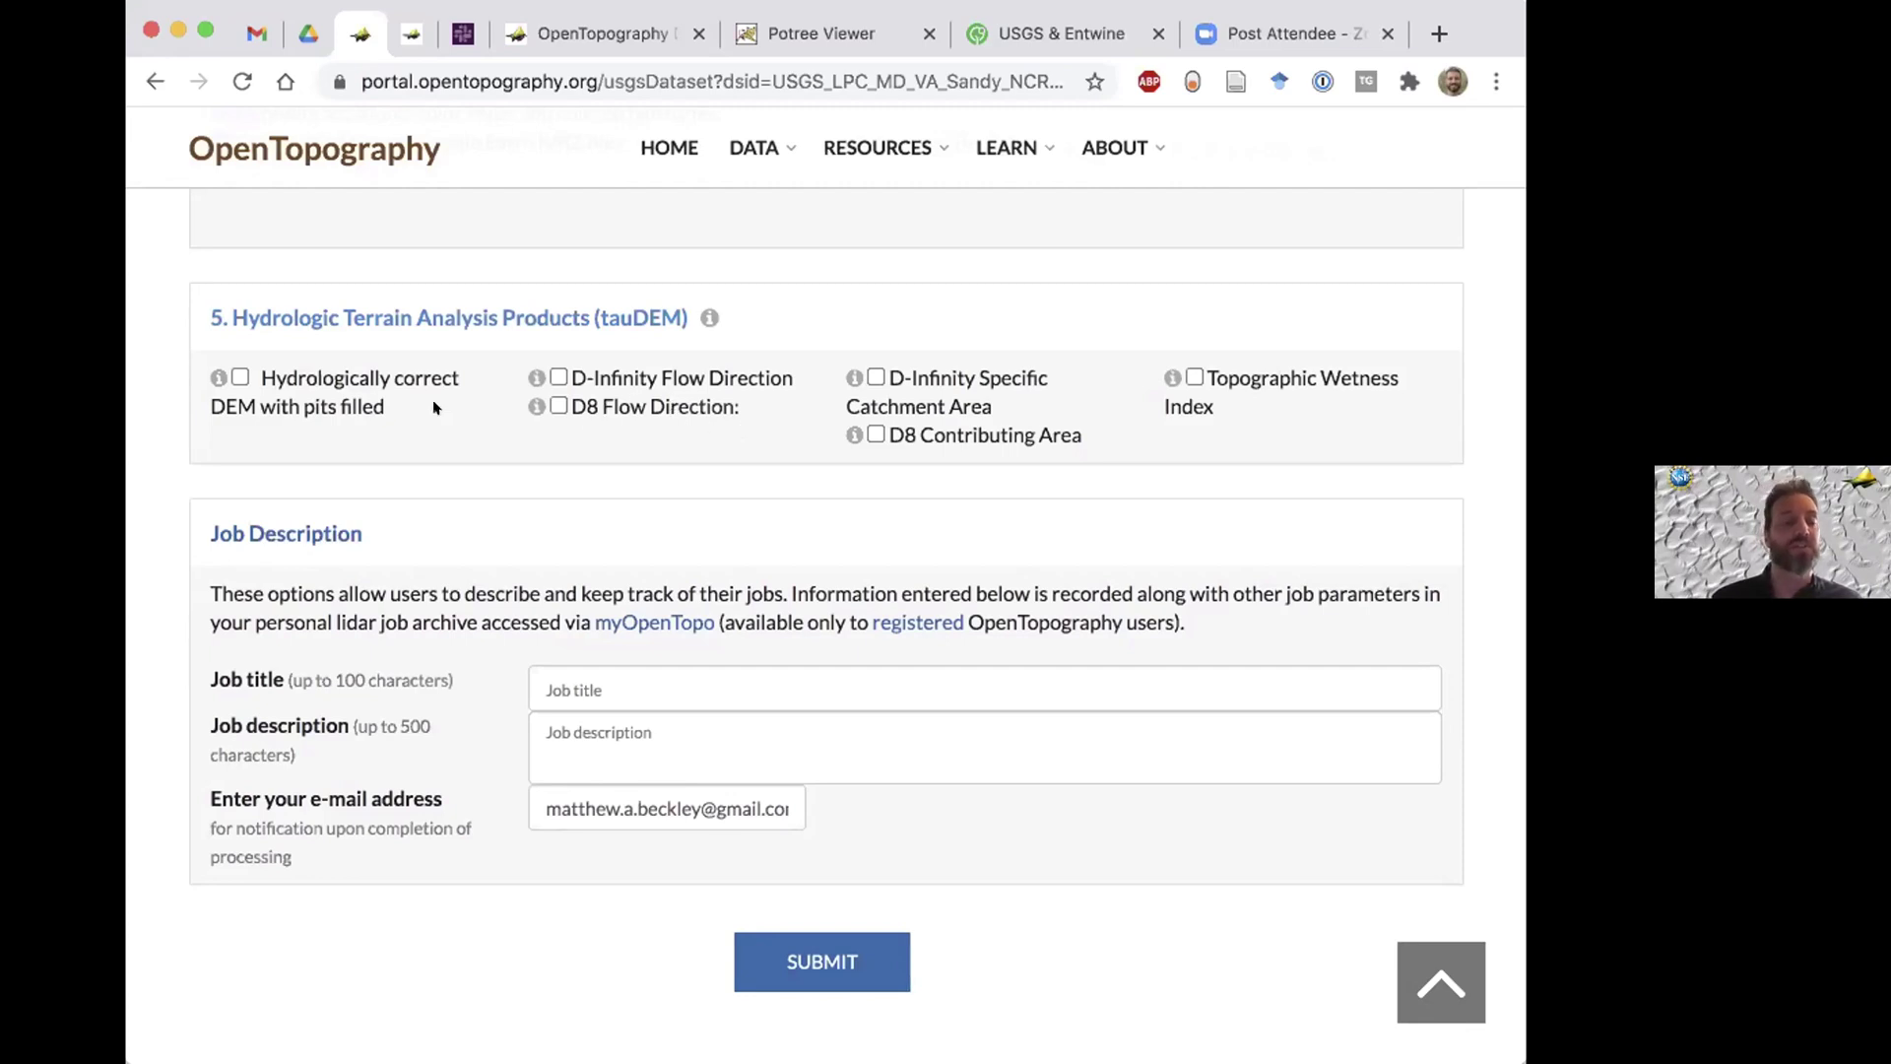
pyautogui.scroll(4, 141, 383)
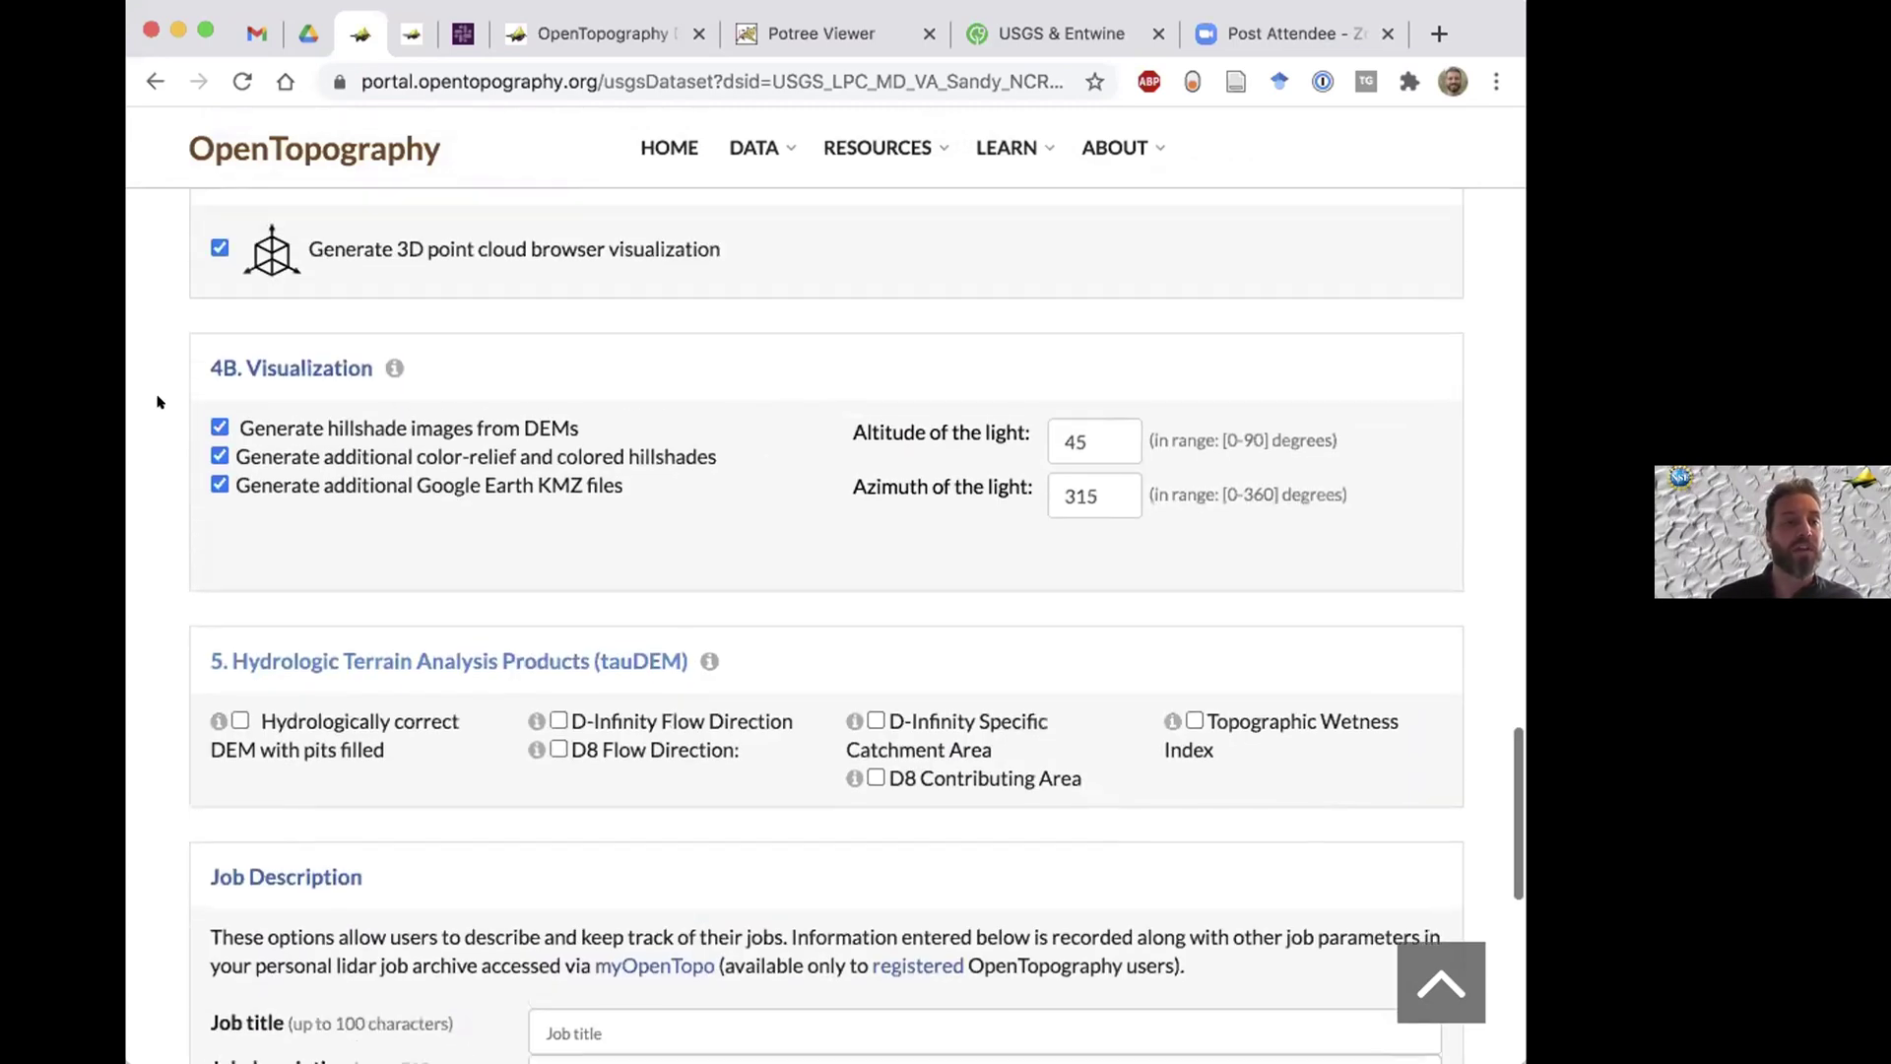
pyautogui.click(219, 483)
pyautogui.click(218, 455)
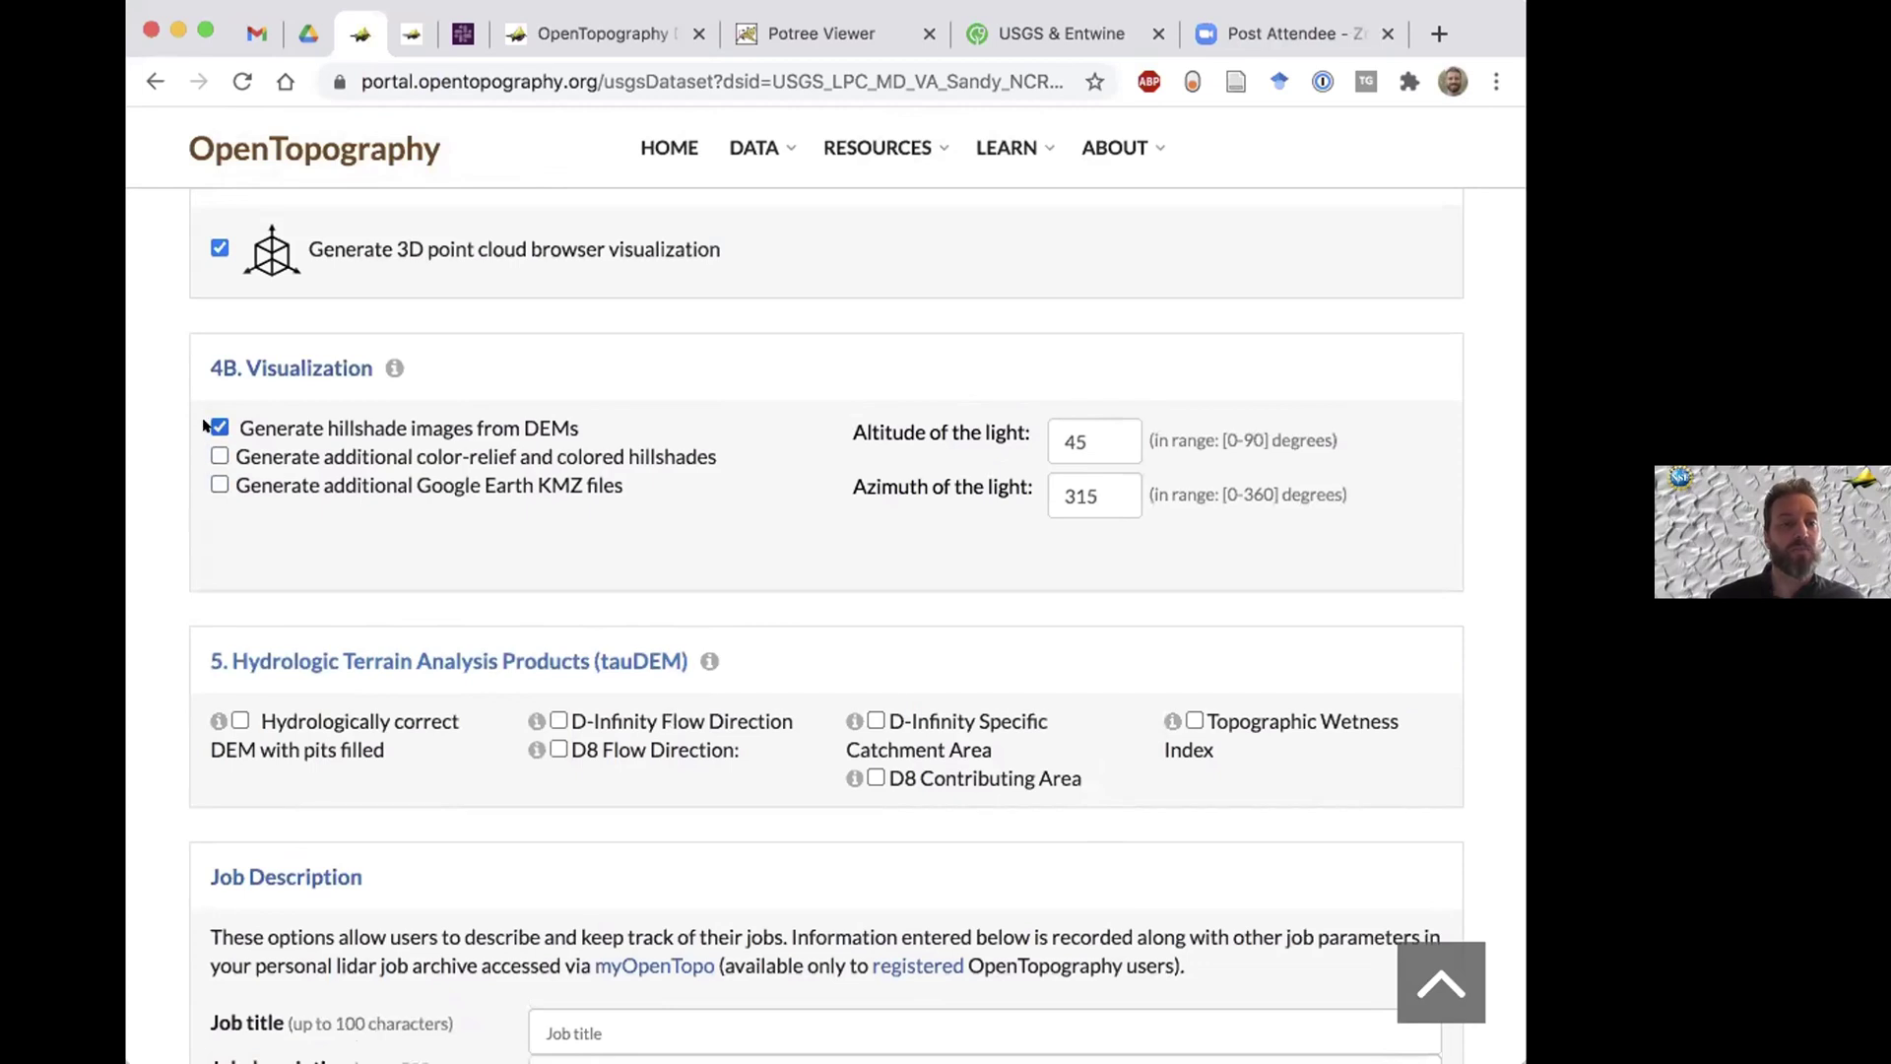
pyautogui.click(204, 425)
pyautogui.scroll(4, 170, 437)
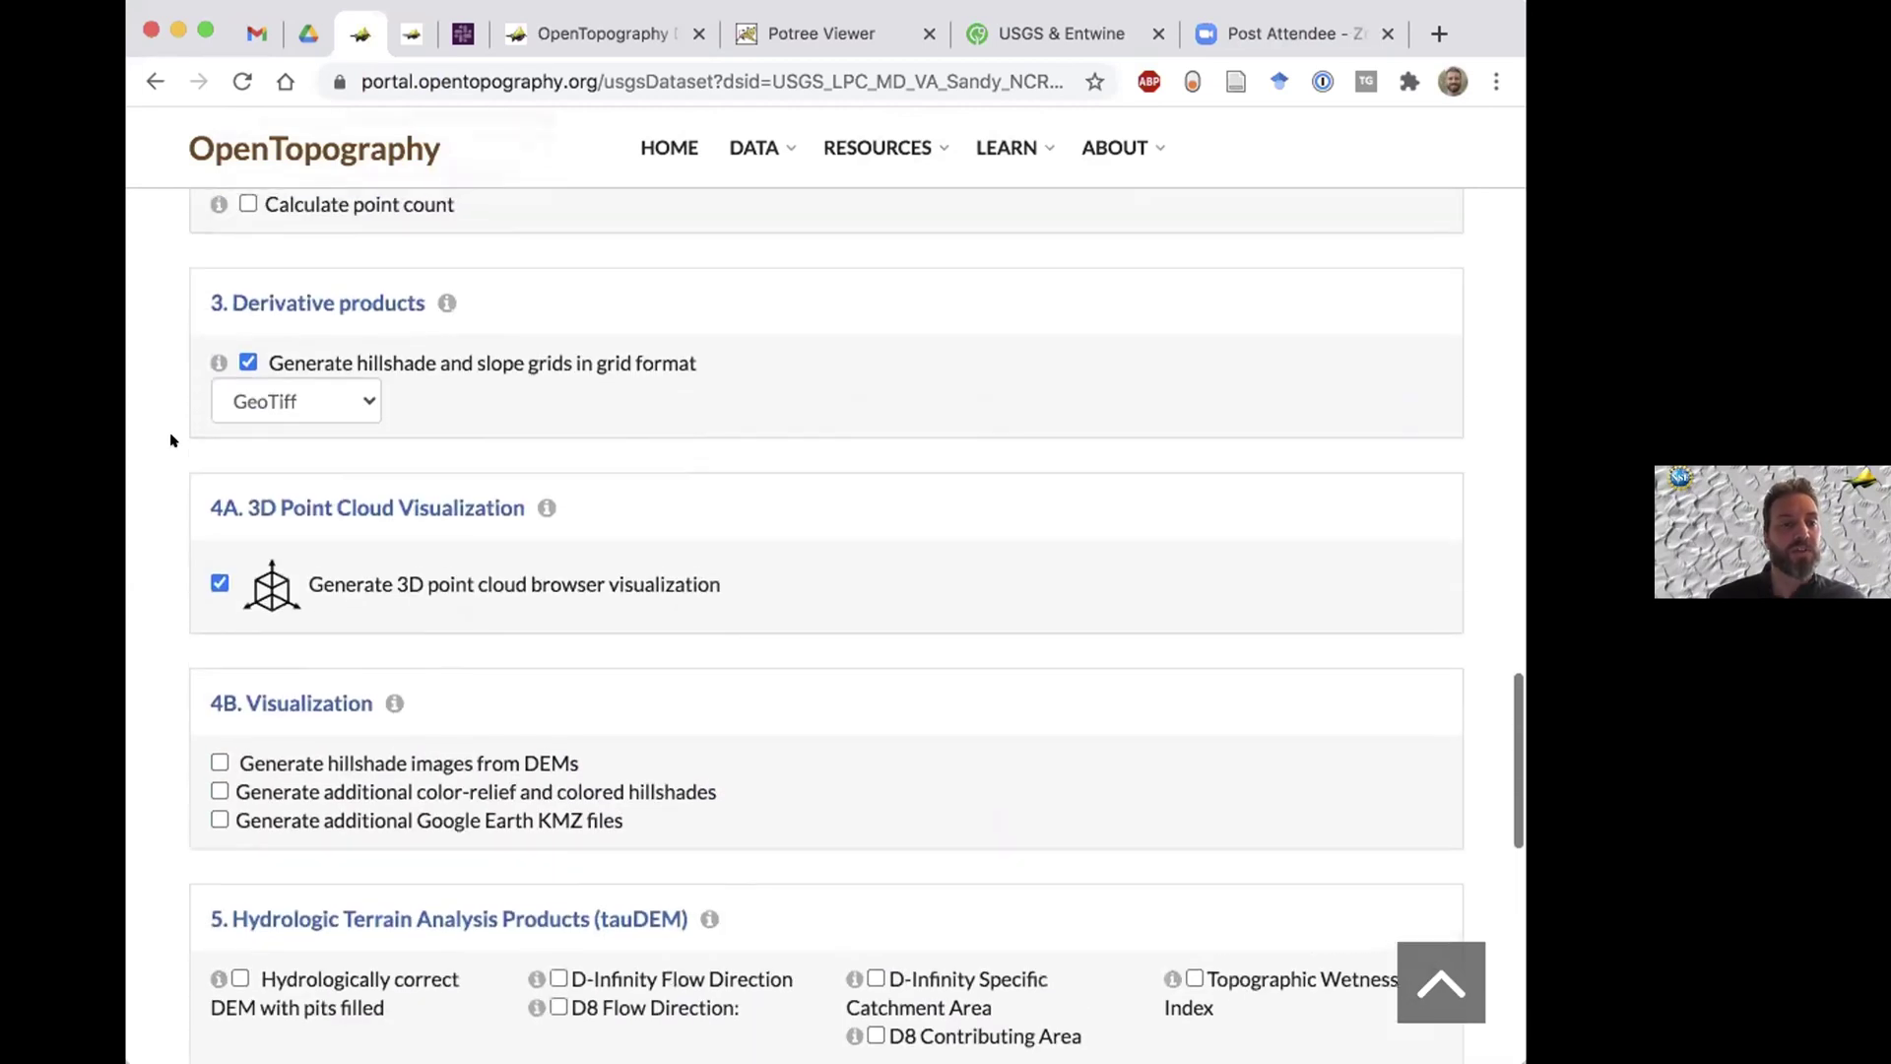
pyautogui.scroll(-9, 187, 438)
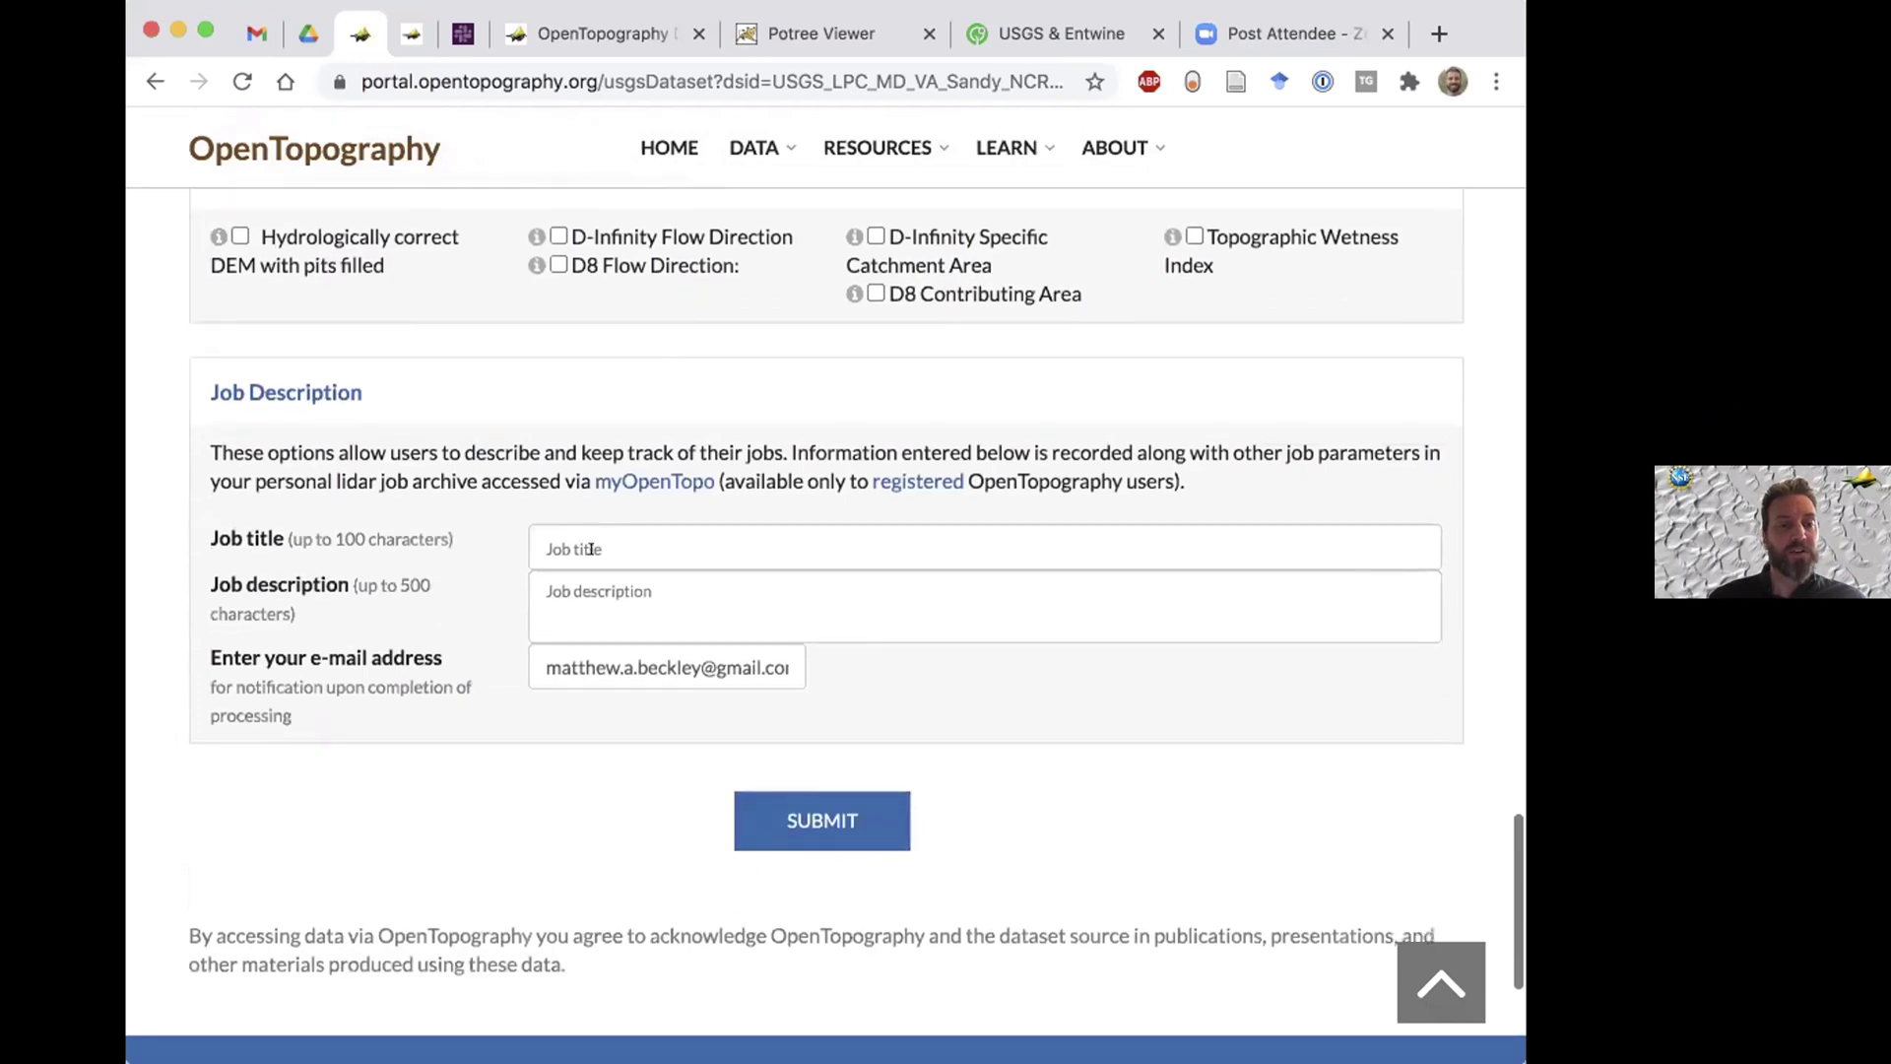
# Title the job 'monument' and submit it.
pyautogui.click(591, 549)
pyautogui.write('monume')
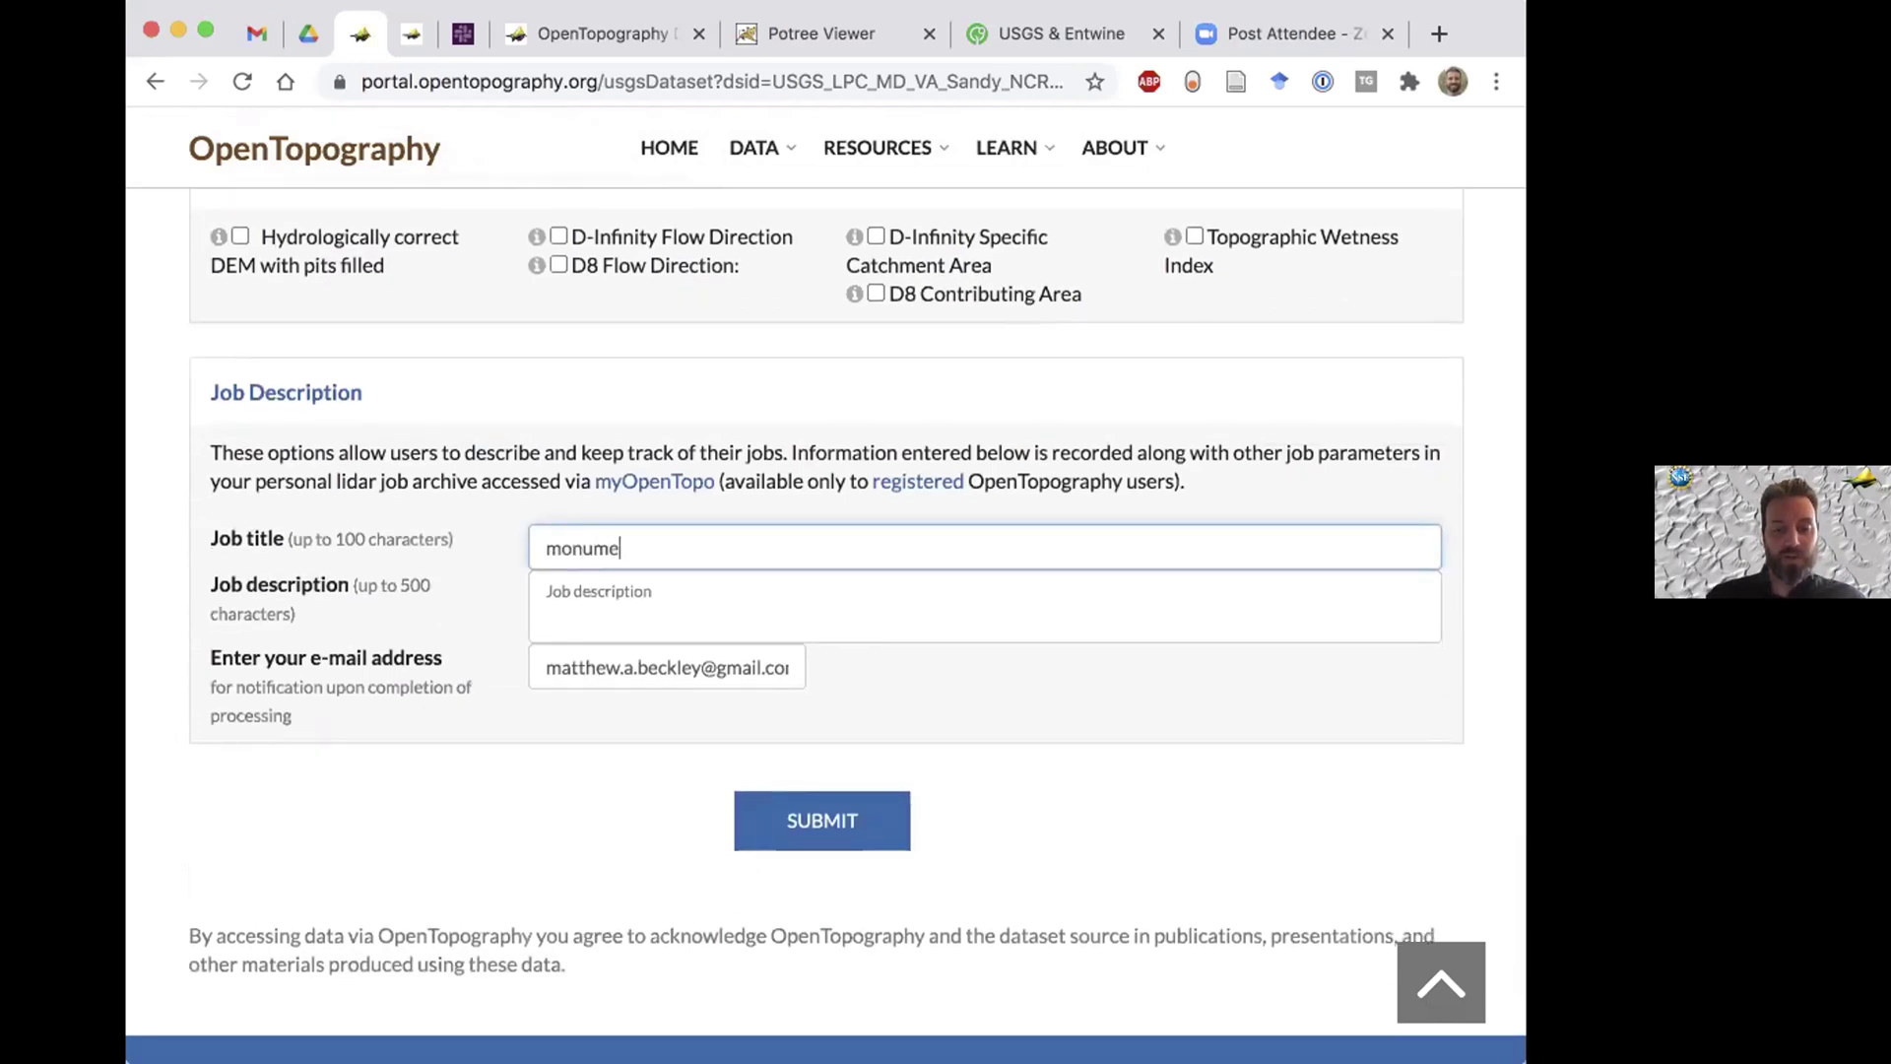
pyautogui.write('nt')
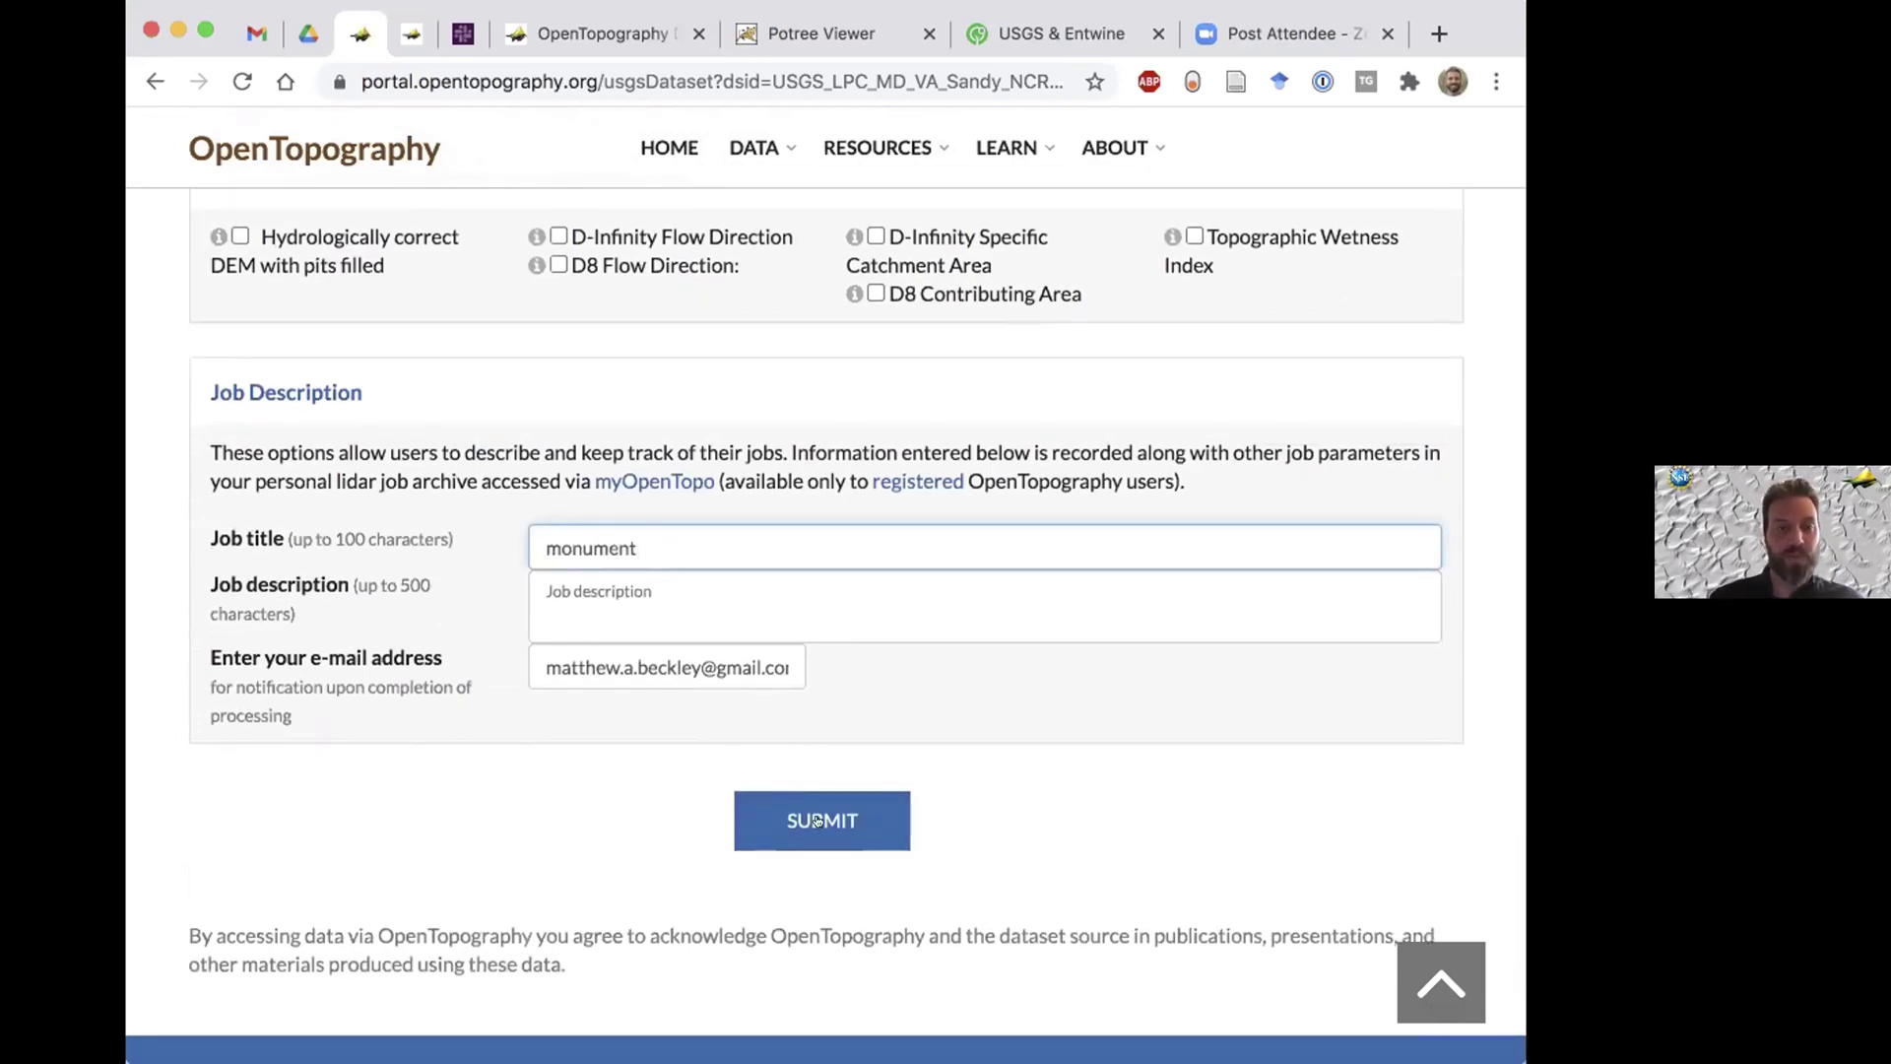
pyautogui.click(816, 820)
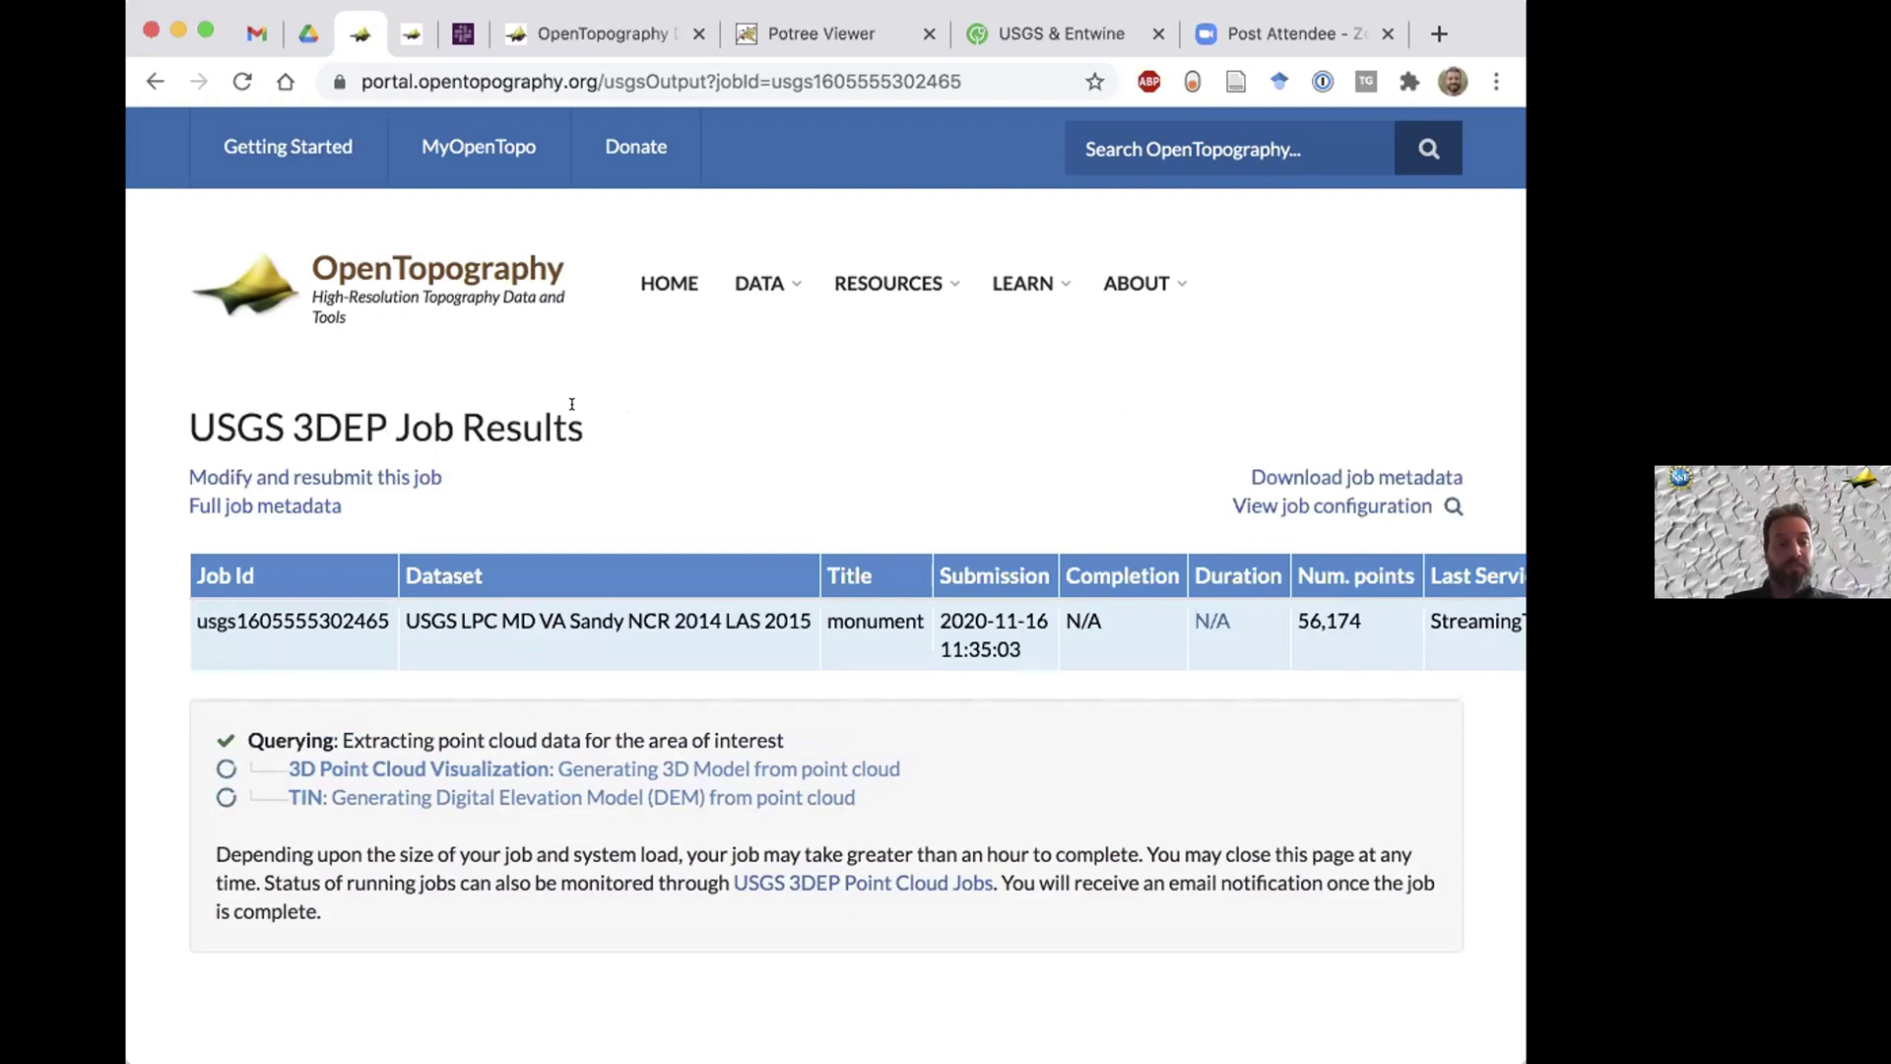
# Show the Run Times by Services for the finished monument job.
pyautogui.click(1202, 603)
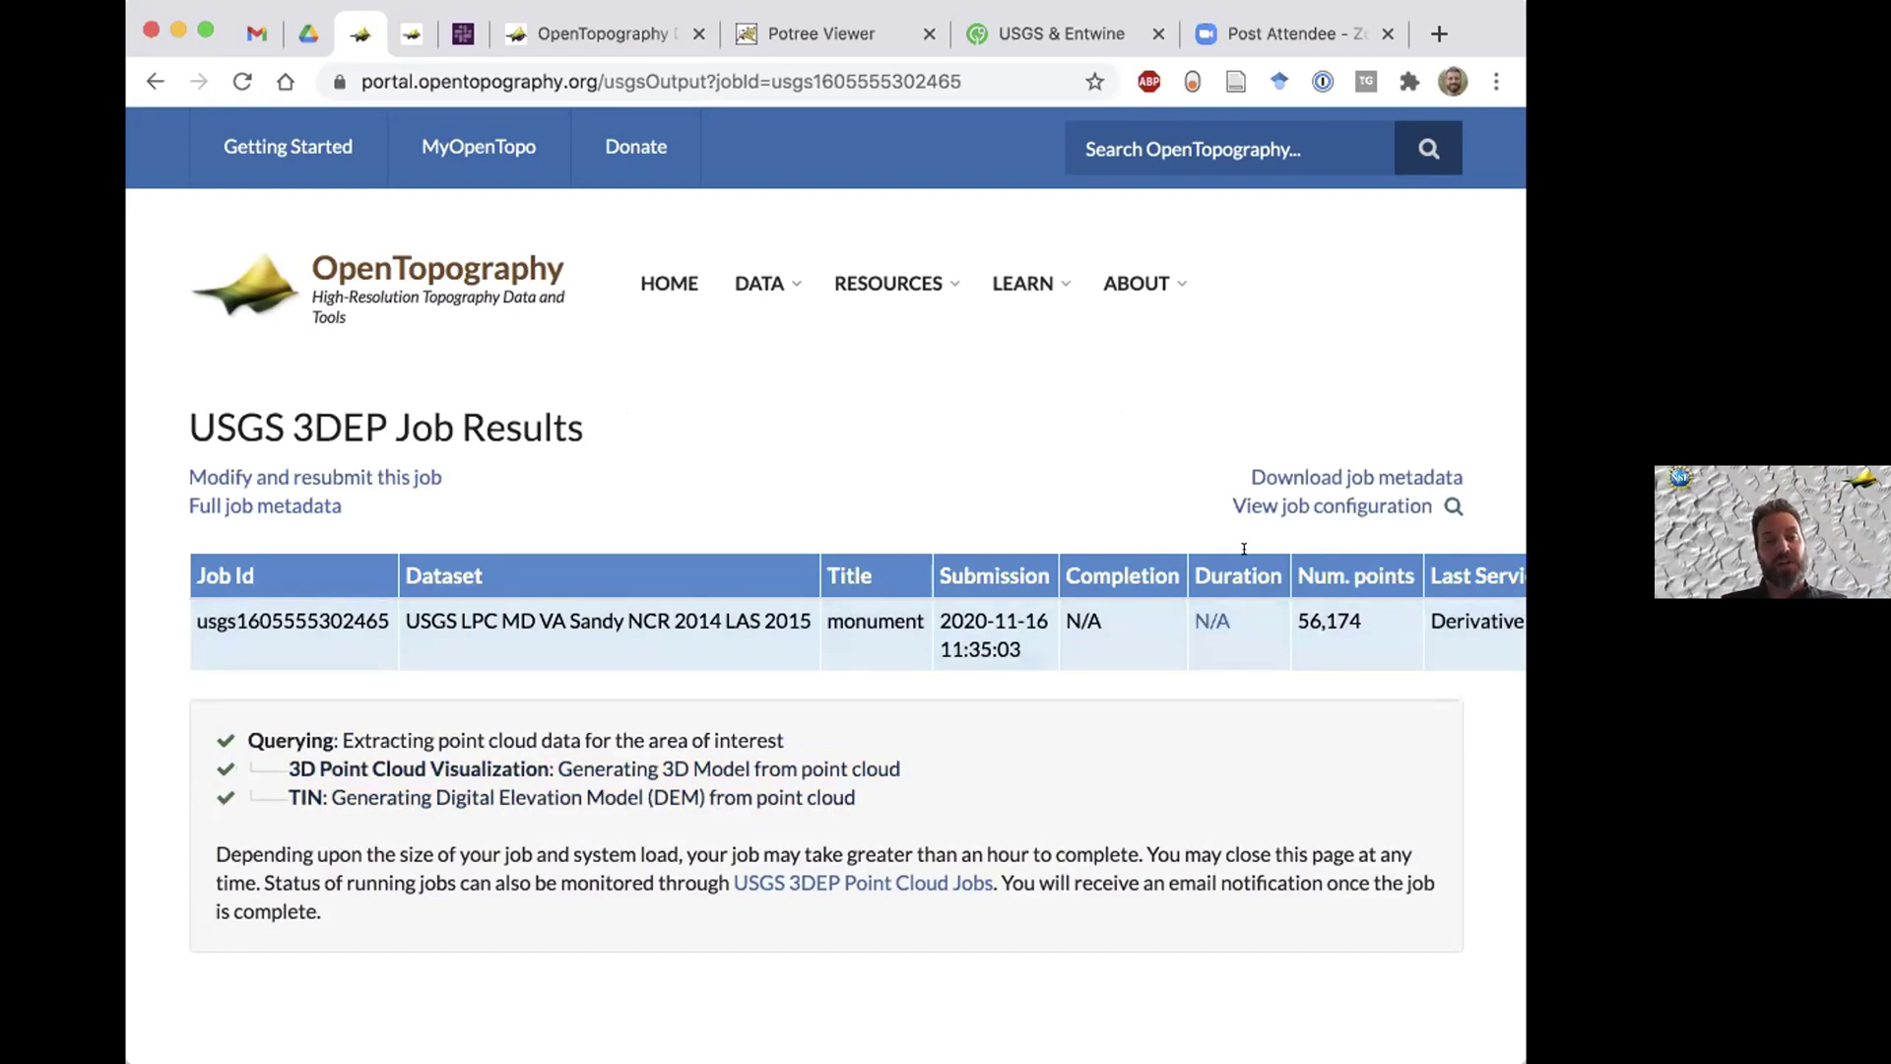
pyautogui.click(1203, 608)
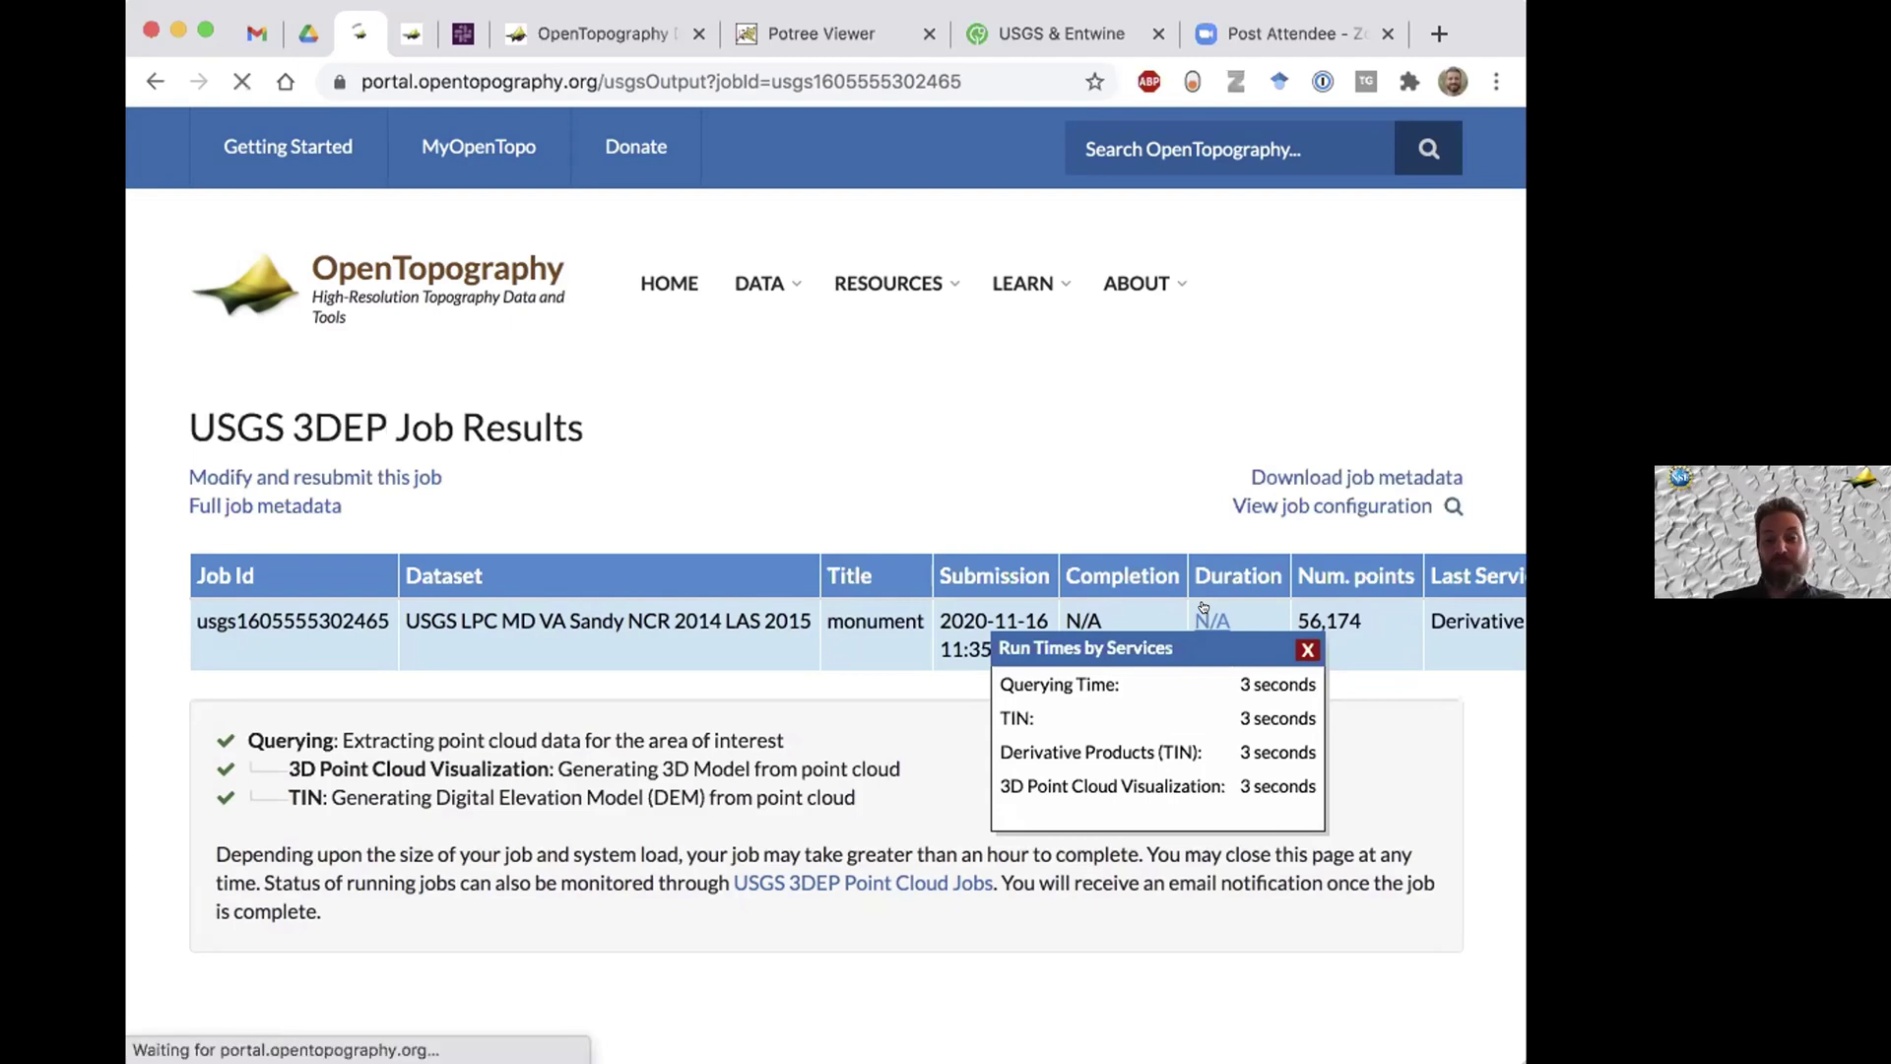
pyautogui.scroll(-2, 893, 463)
# Review the monument results: points.laz (269.8 KB) and output.tin.tar.gz (12.9 KB).
pyautogui.scroll(-3, 893, 462)
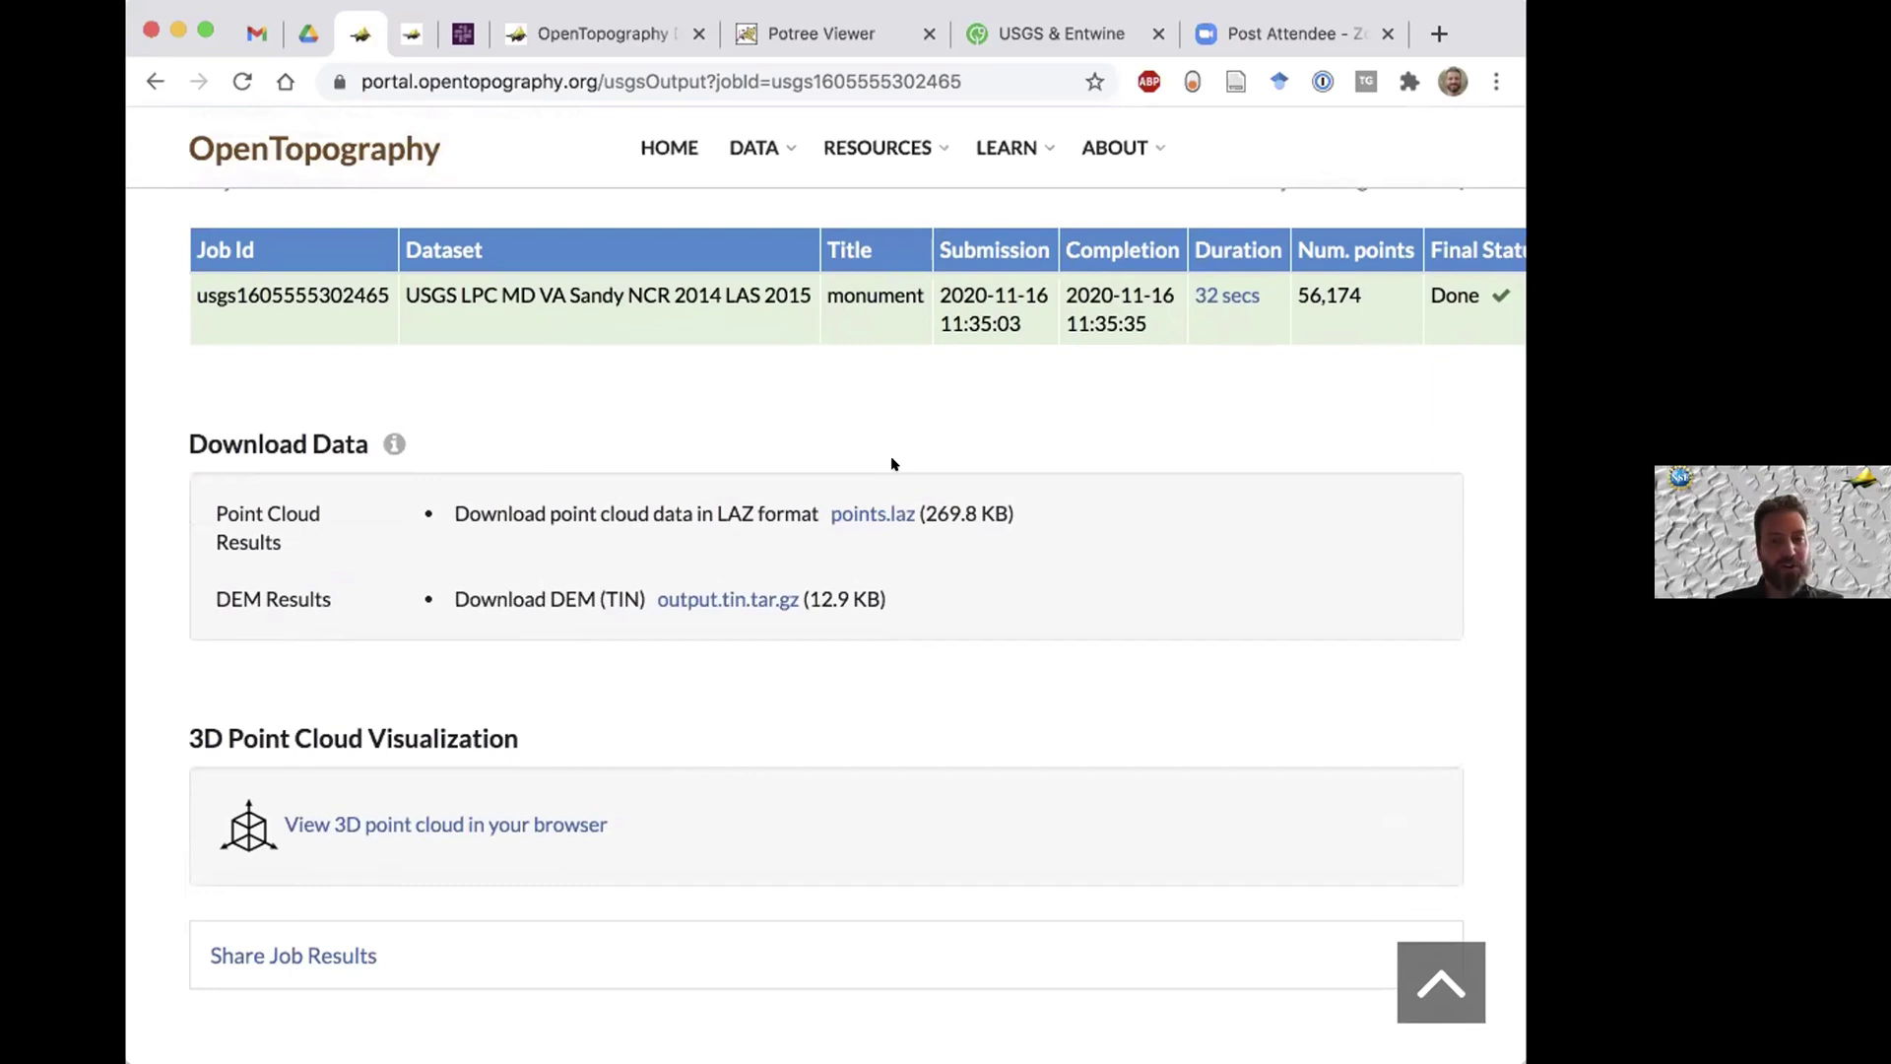
pyautogui.scroll(1, 893, 462)
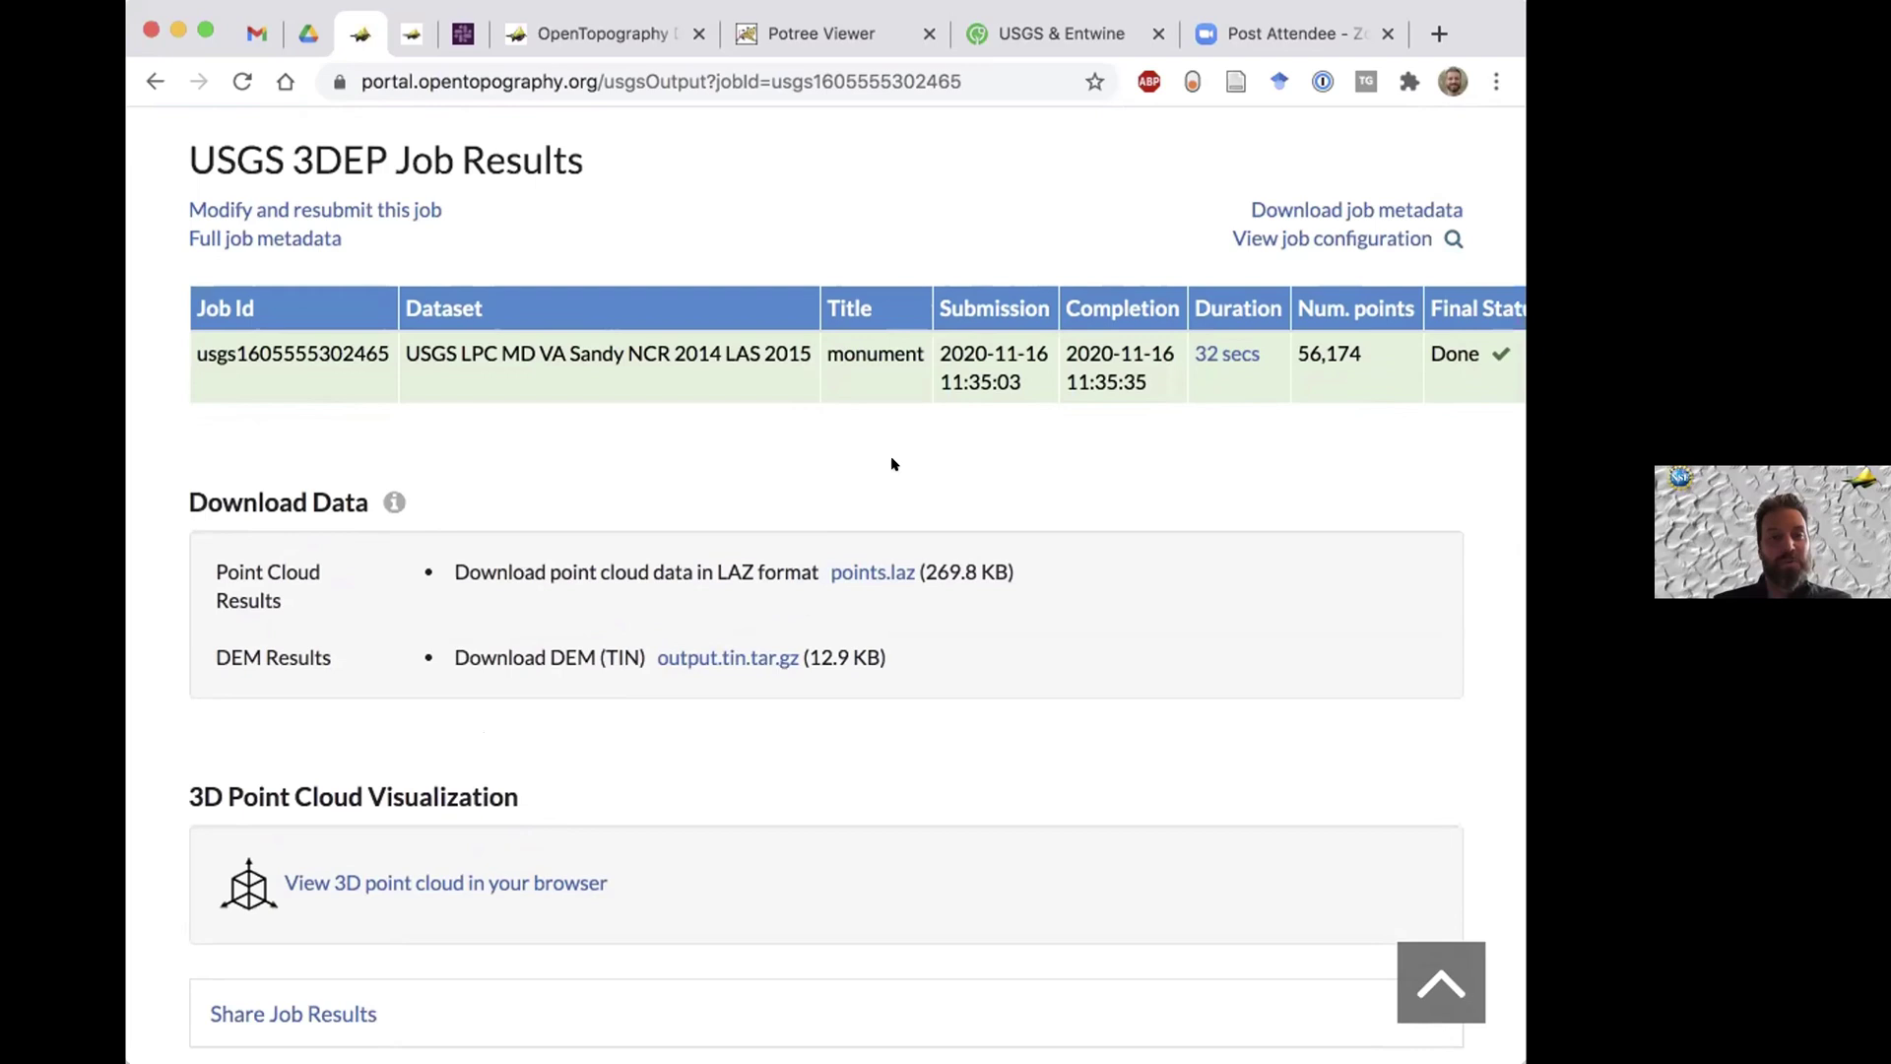
pyautogui.scroll(-2, 153, 445)
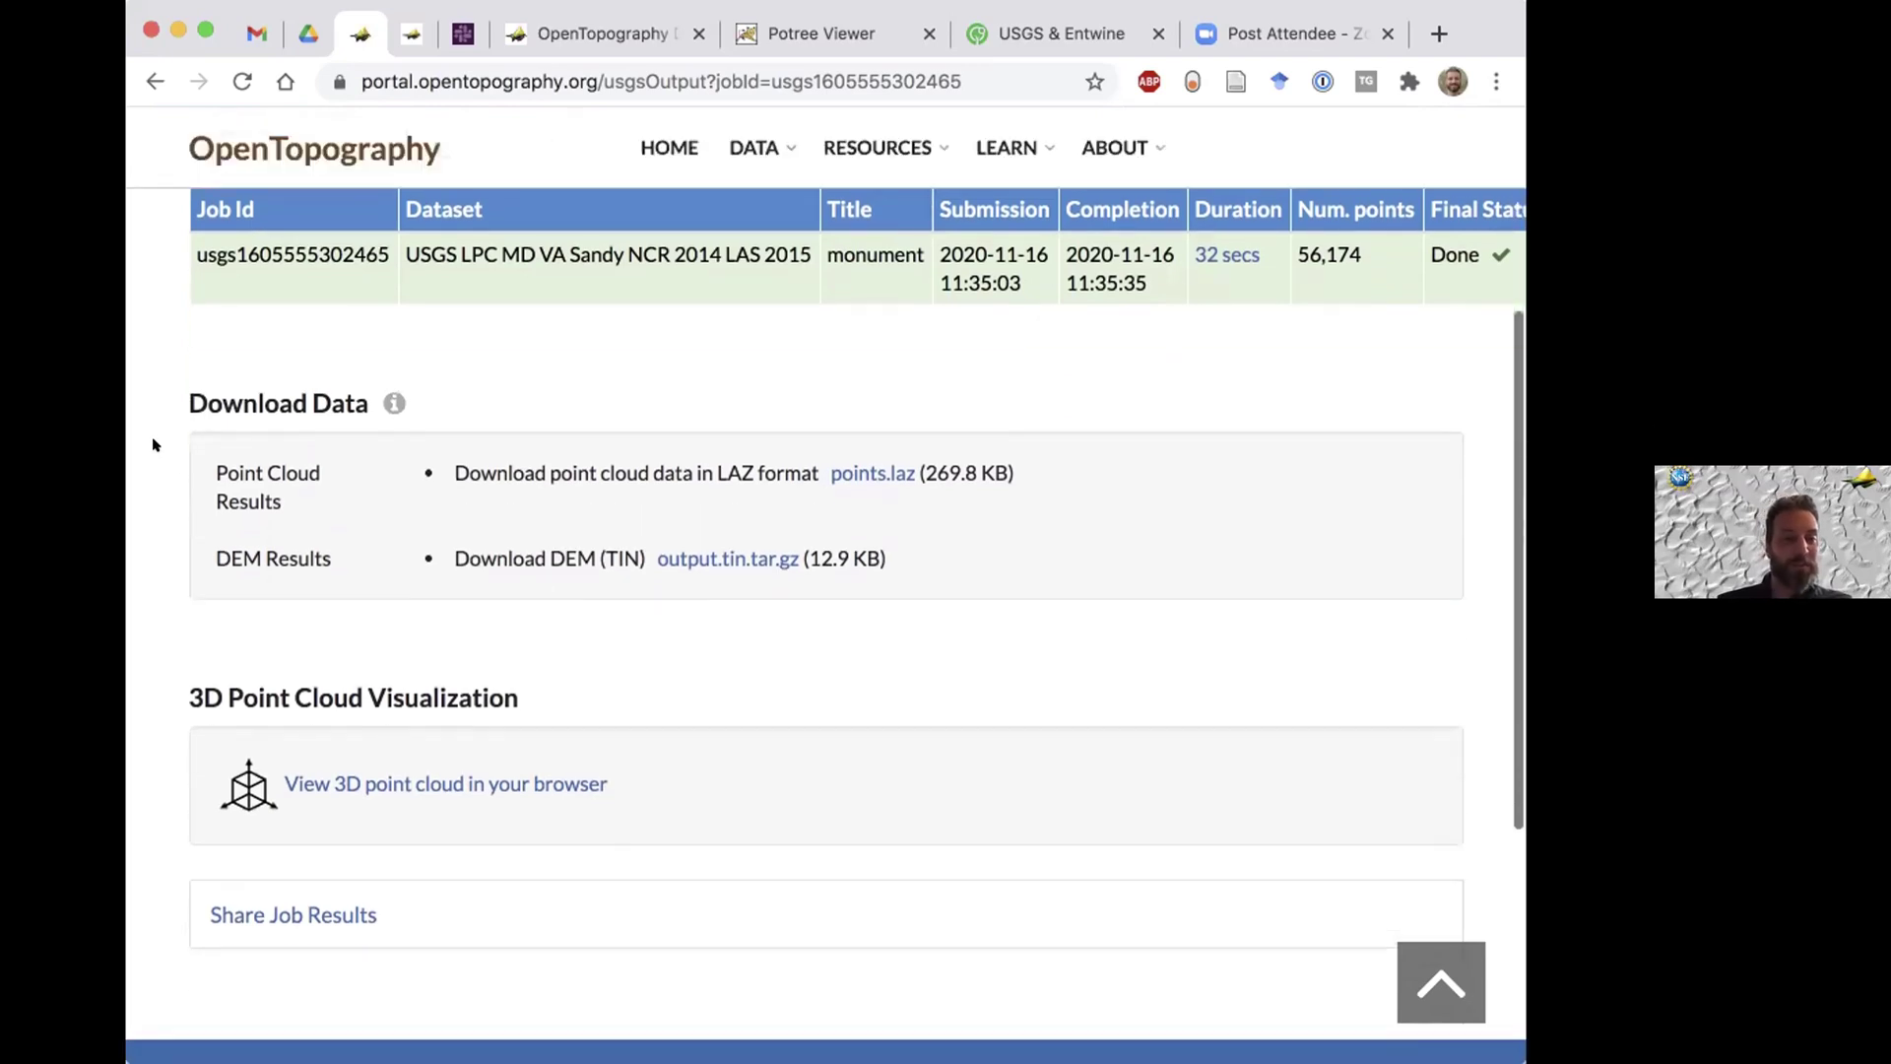
pyautogui.scroll(2, 153, 444)
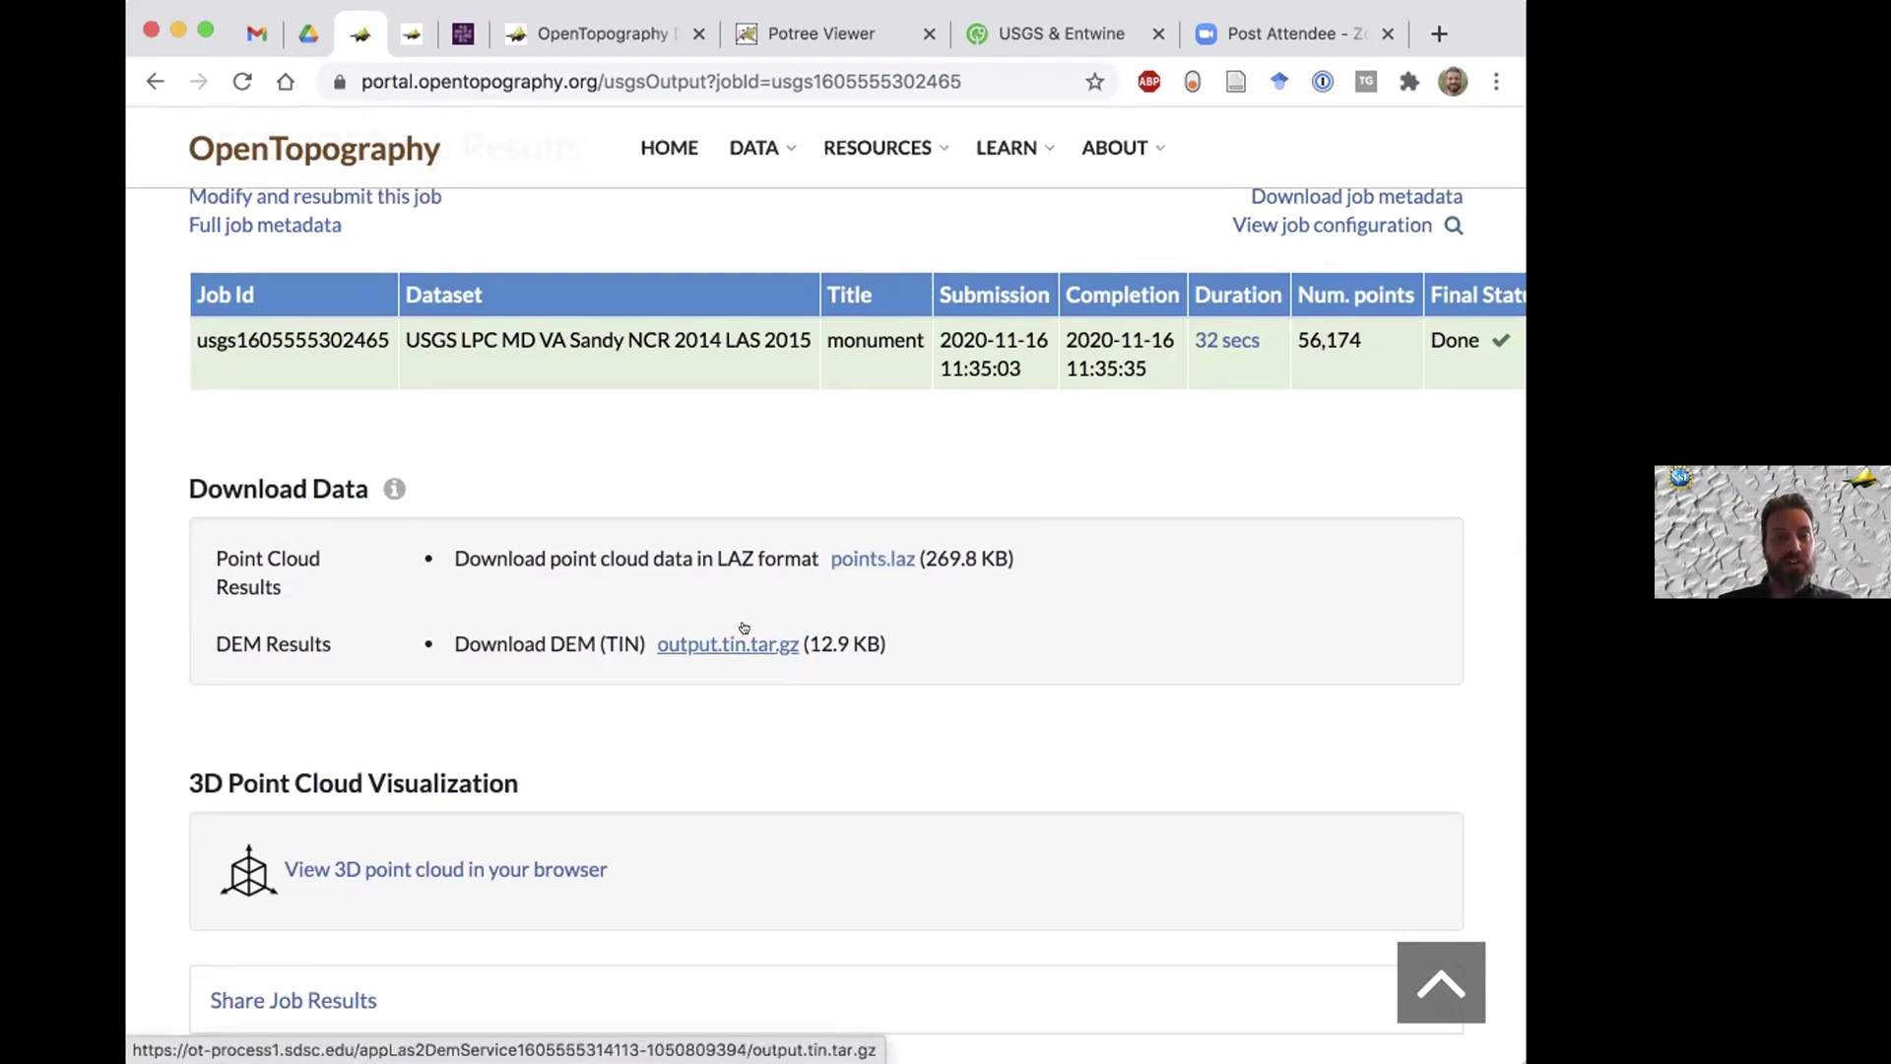
# Open the 3D point cloud link in a new Potree tab, orbit the monument, then return to results.
pyautogui.rightClick(463, 864)
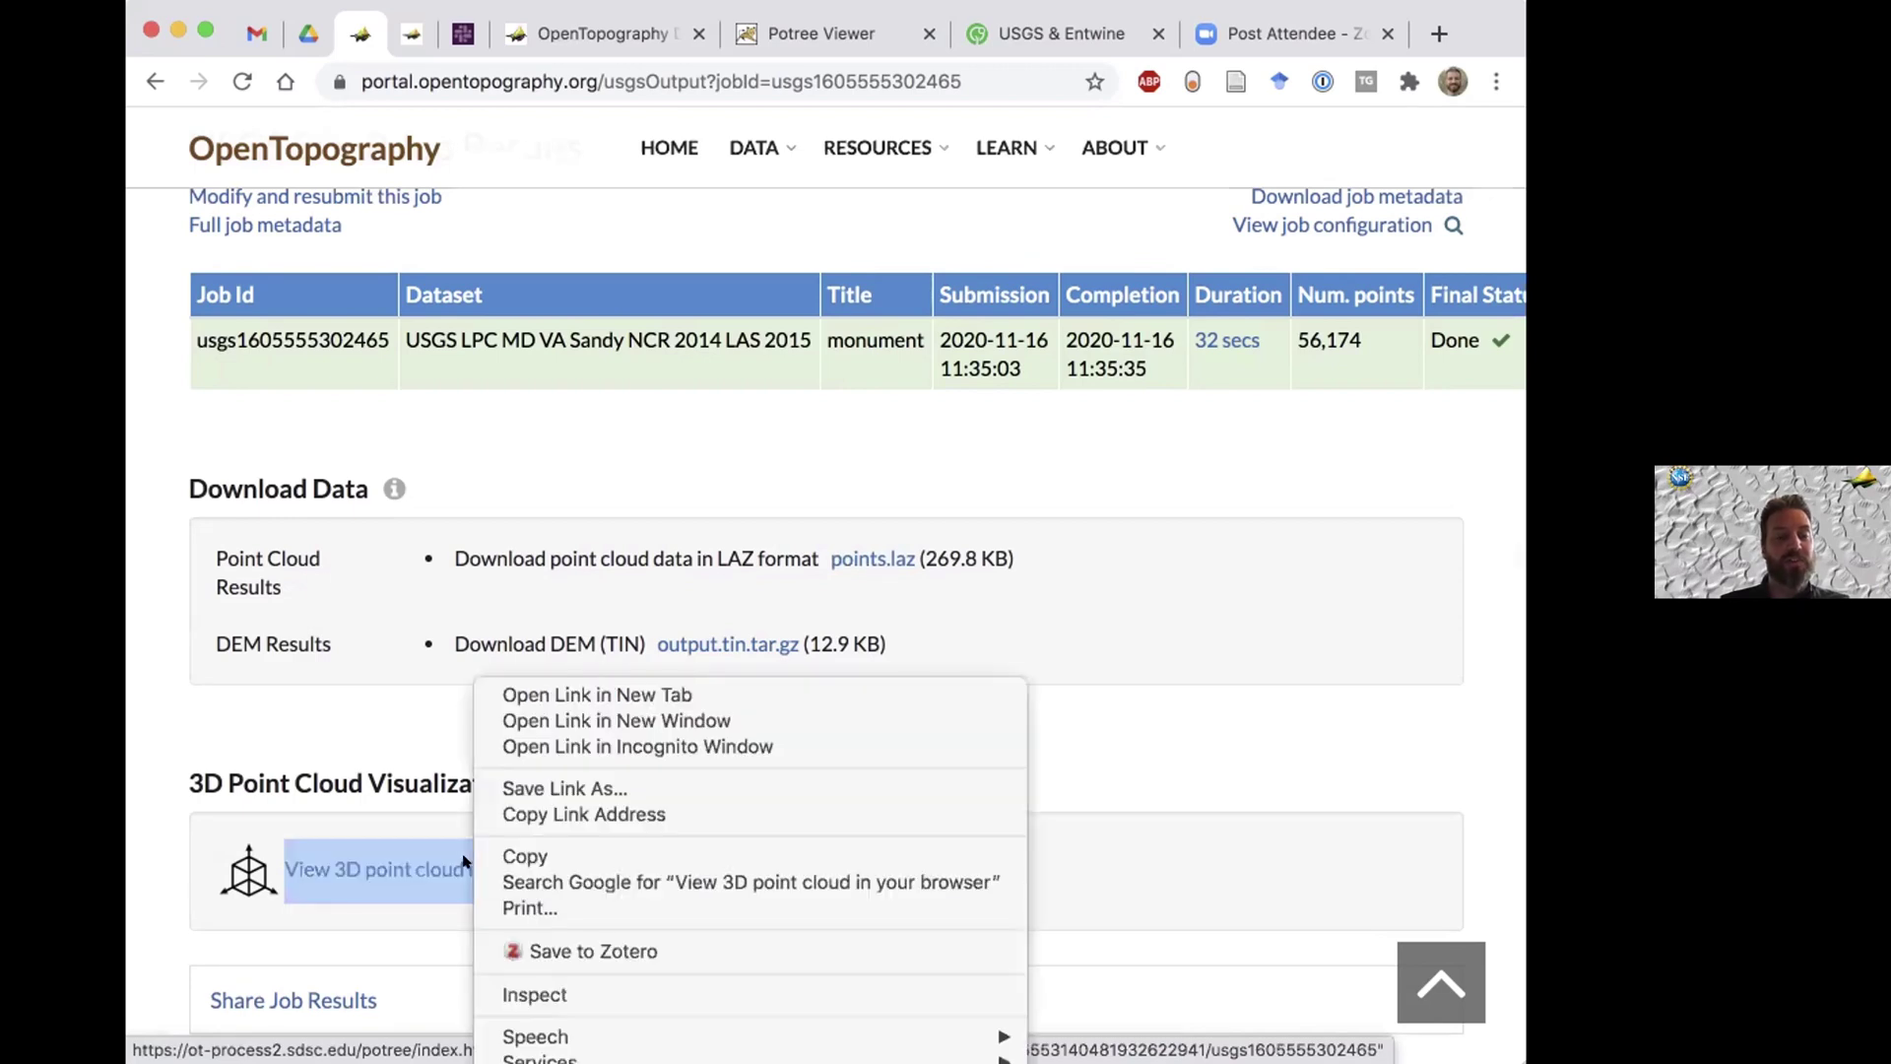
pyautogui.click(630, 697)
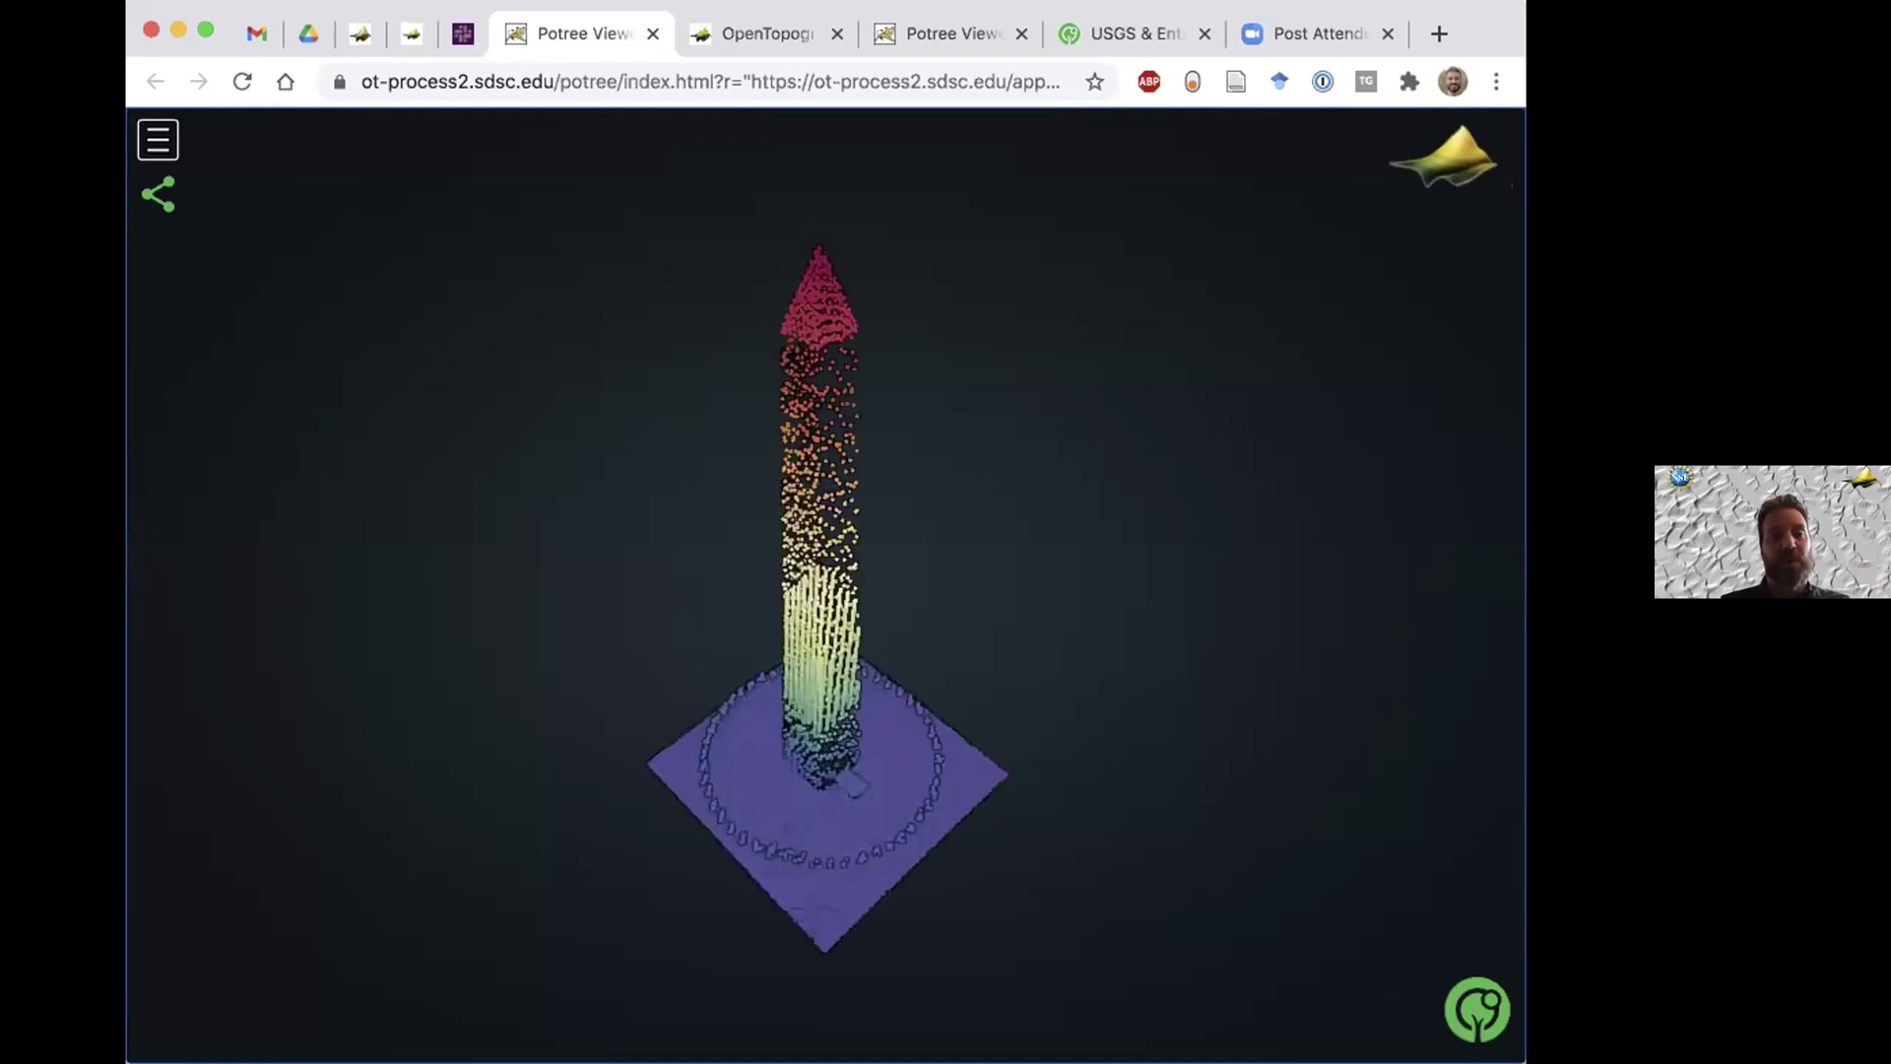
pyautogui.moveTo(756, 513); pyautogui.dragTo(696, 662)
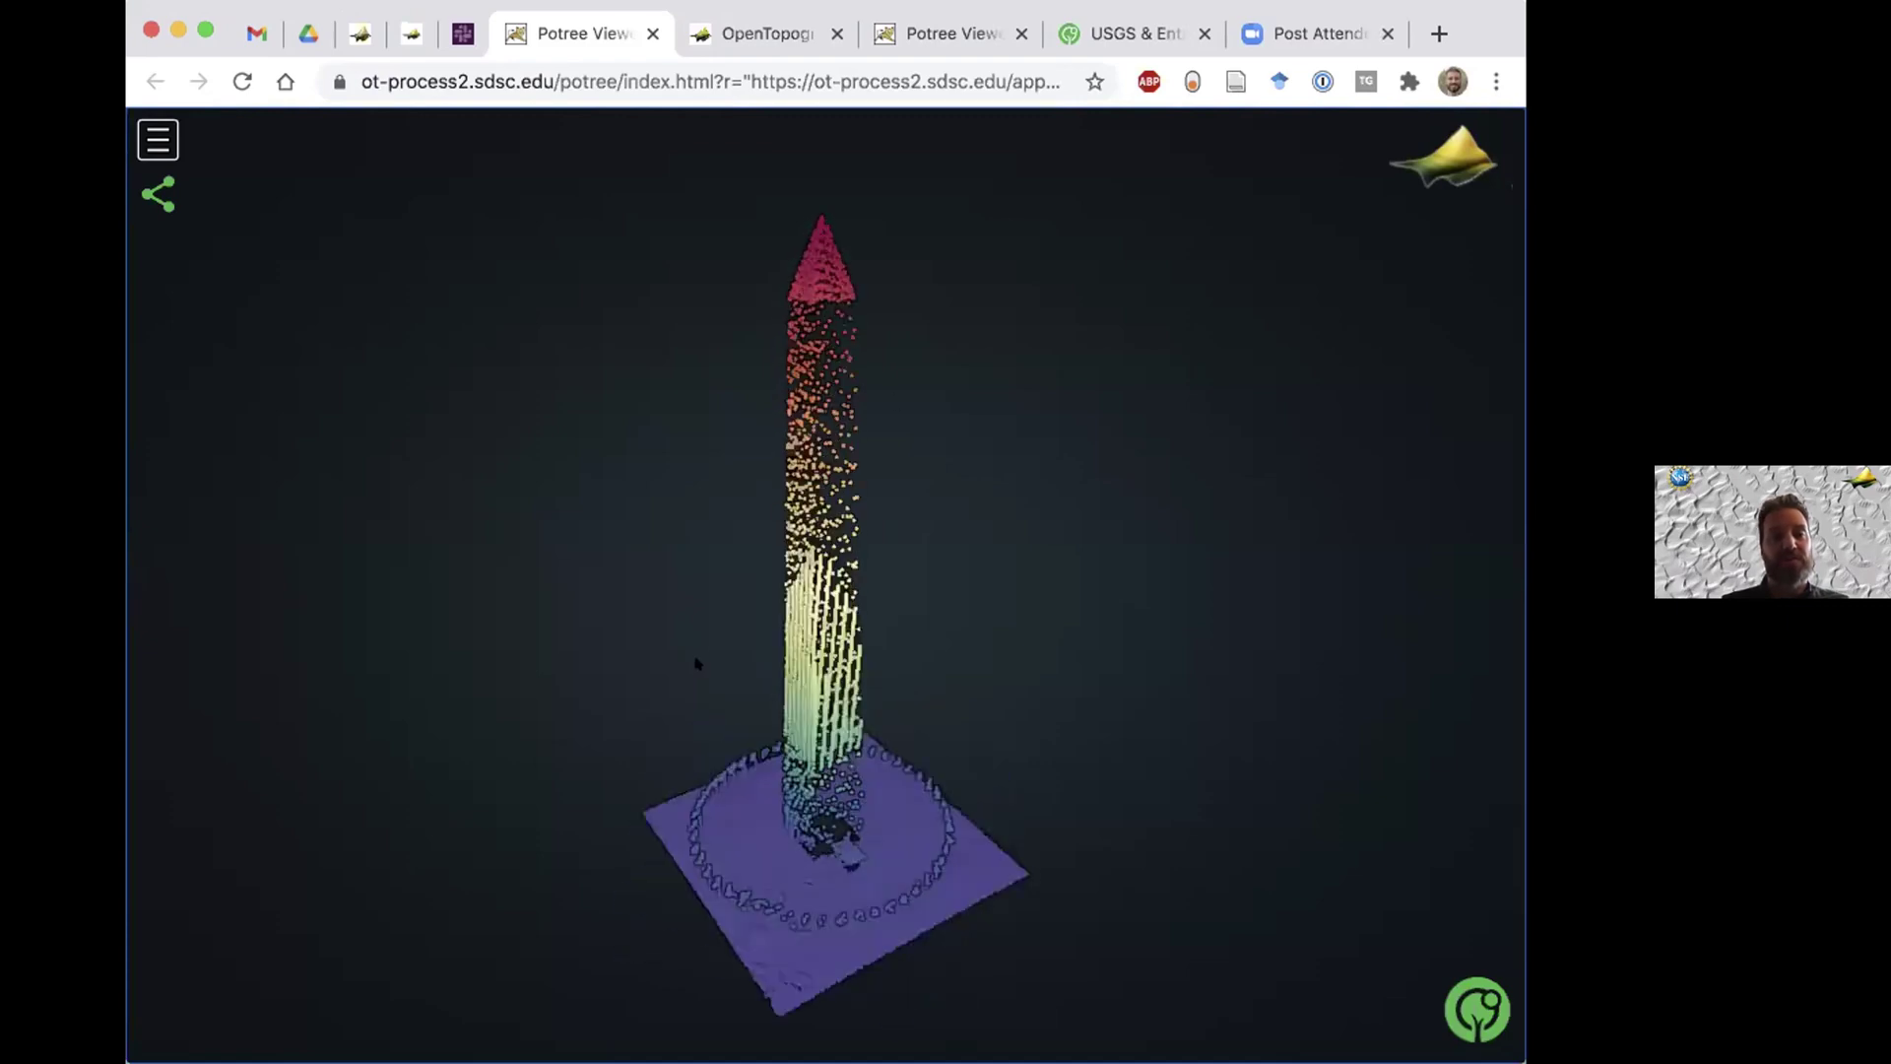
pyautogui.click(358, 40)
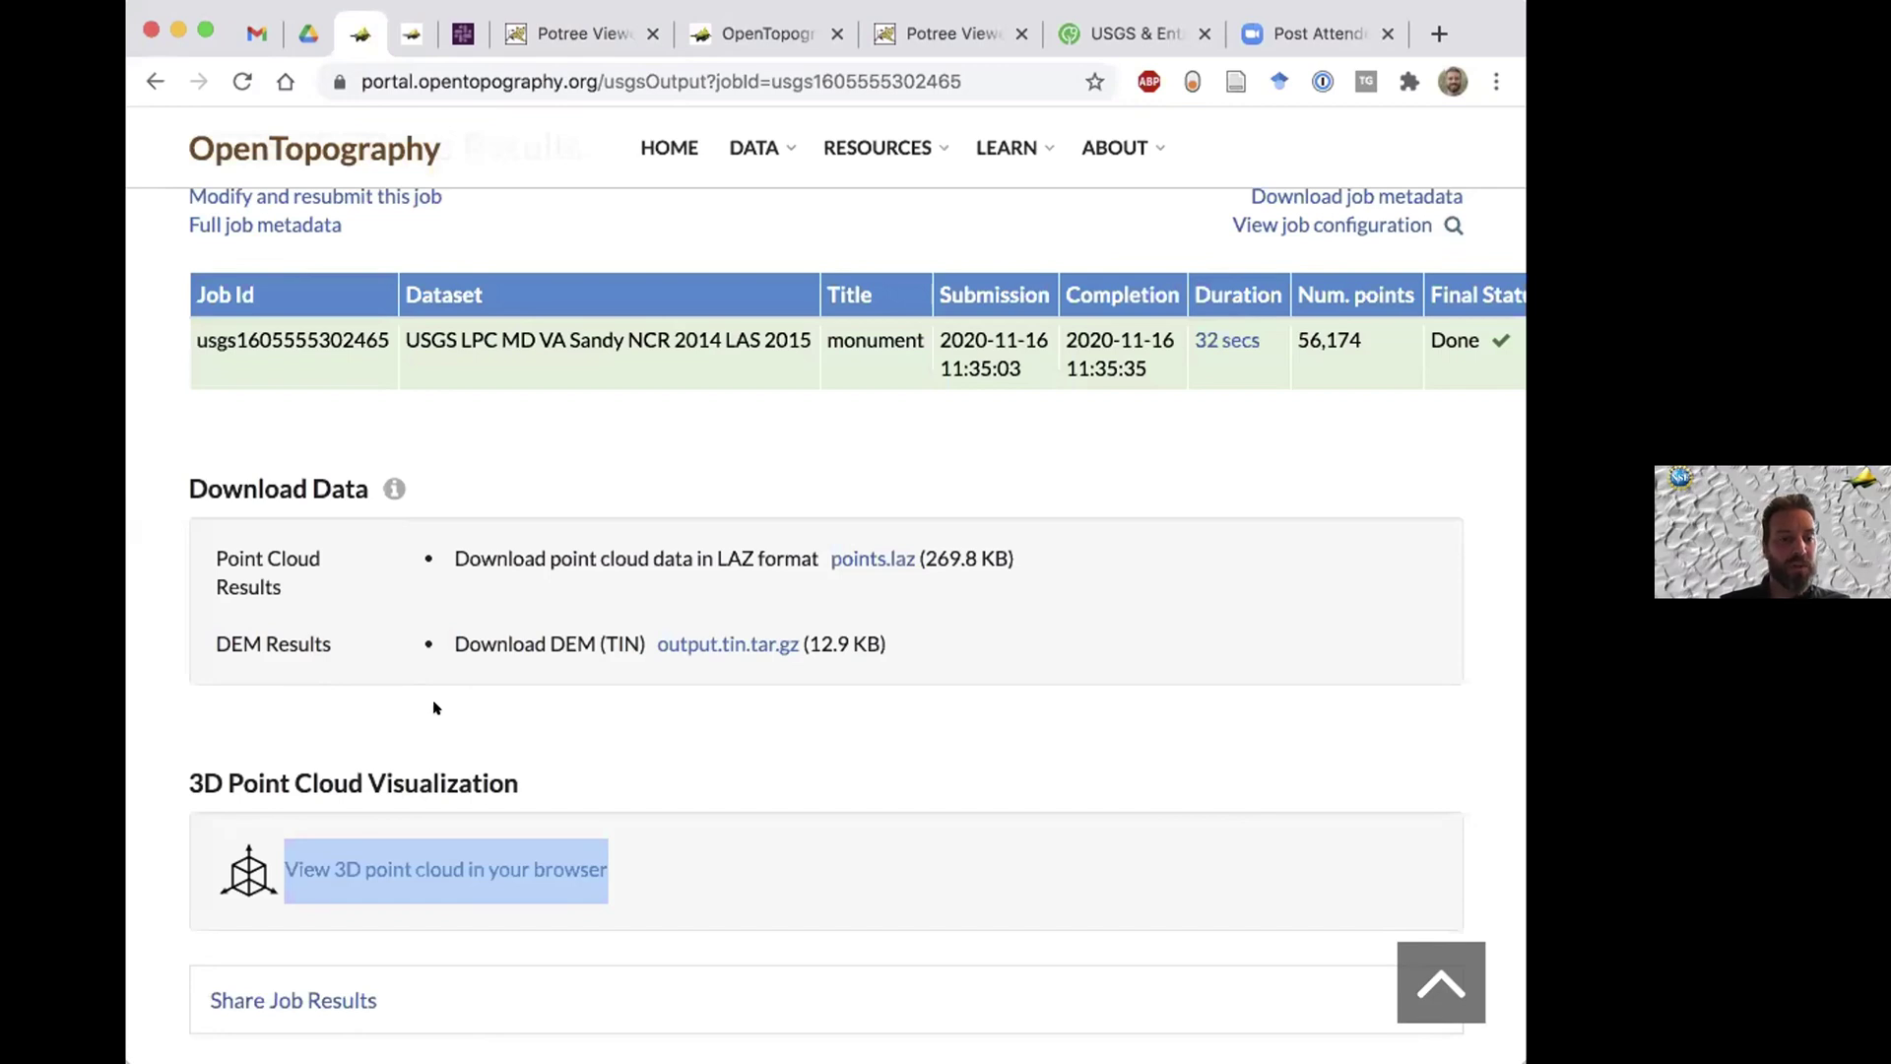
# List the USGS 3DEP jobs under MyOpenTopo, then return to the monument Potree Viewer.
pyautogui.scroll(-3, 435, 705)
pyautogui.scroll(5, 434, 707)
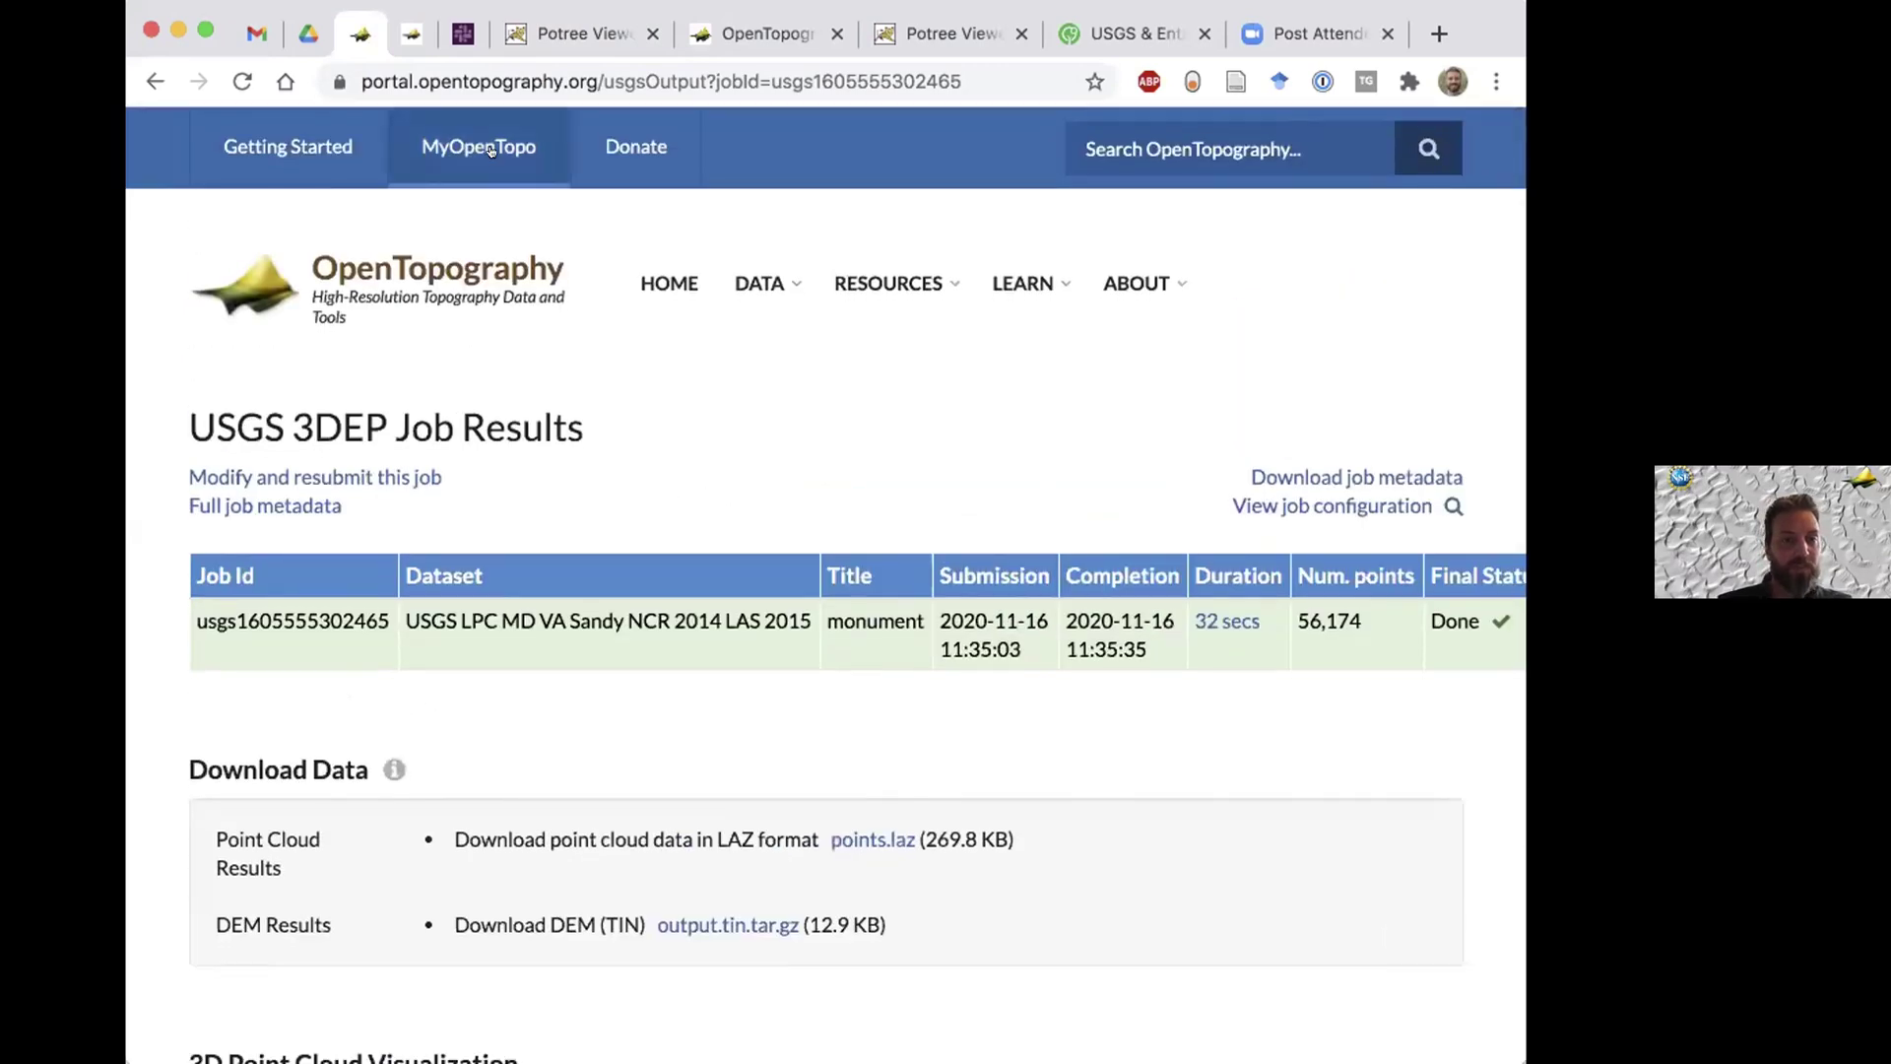
pyautogui.click(484, 147)
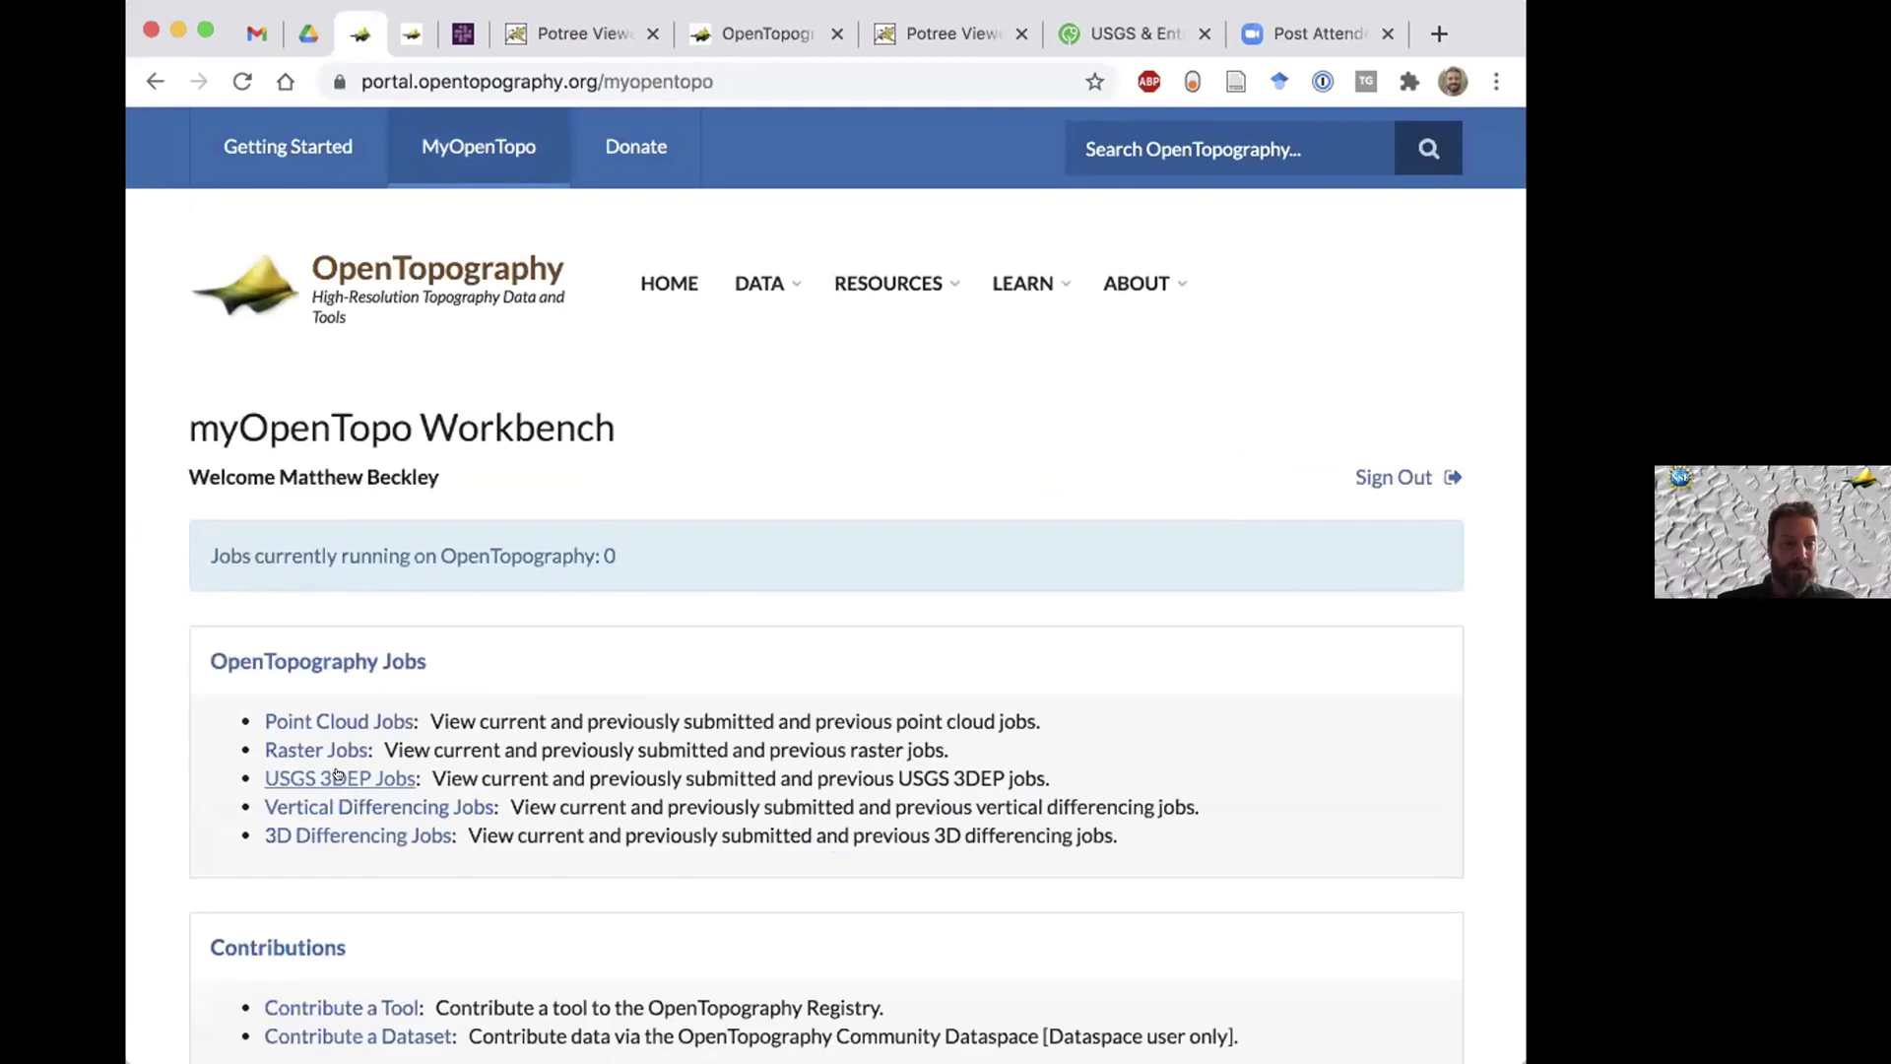
pyautogui.click(336, 777)
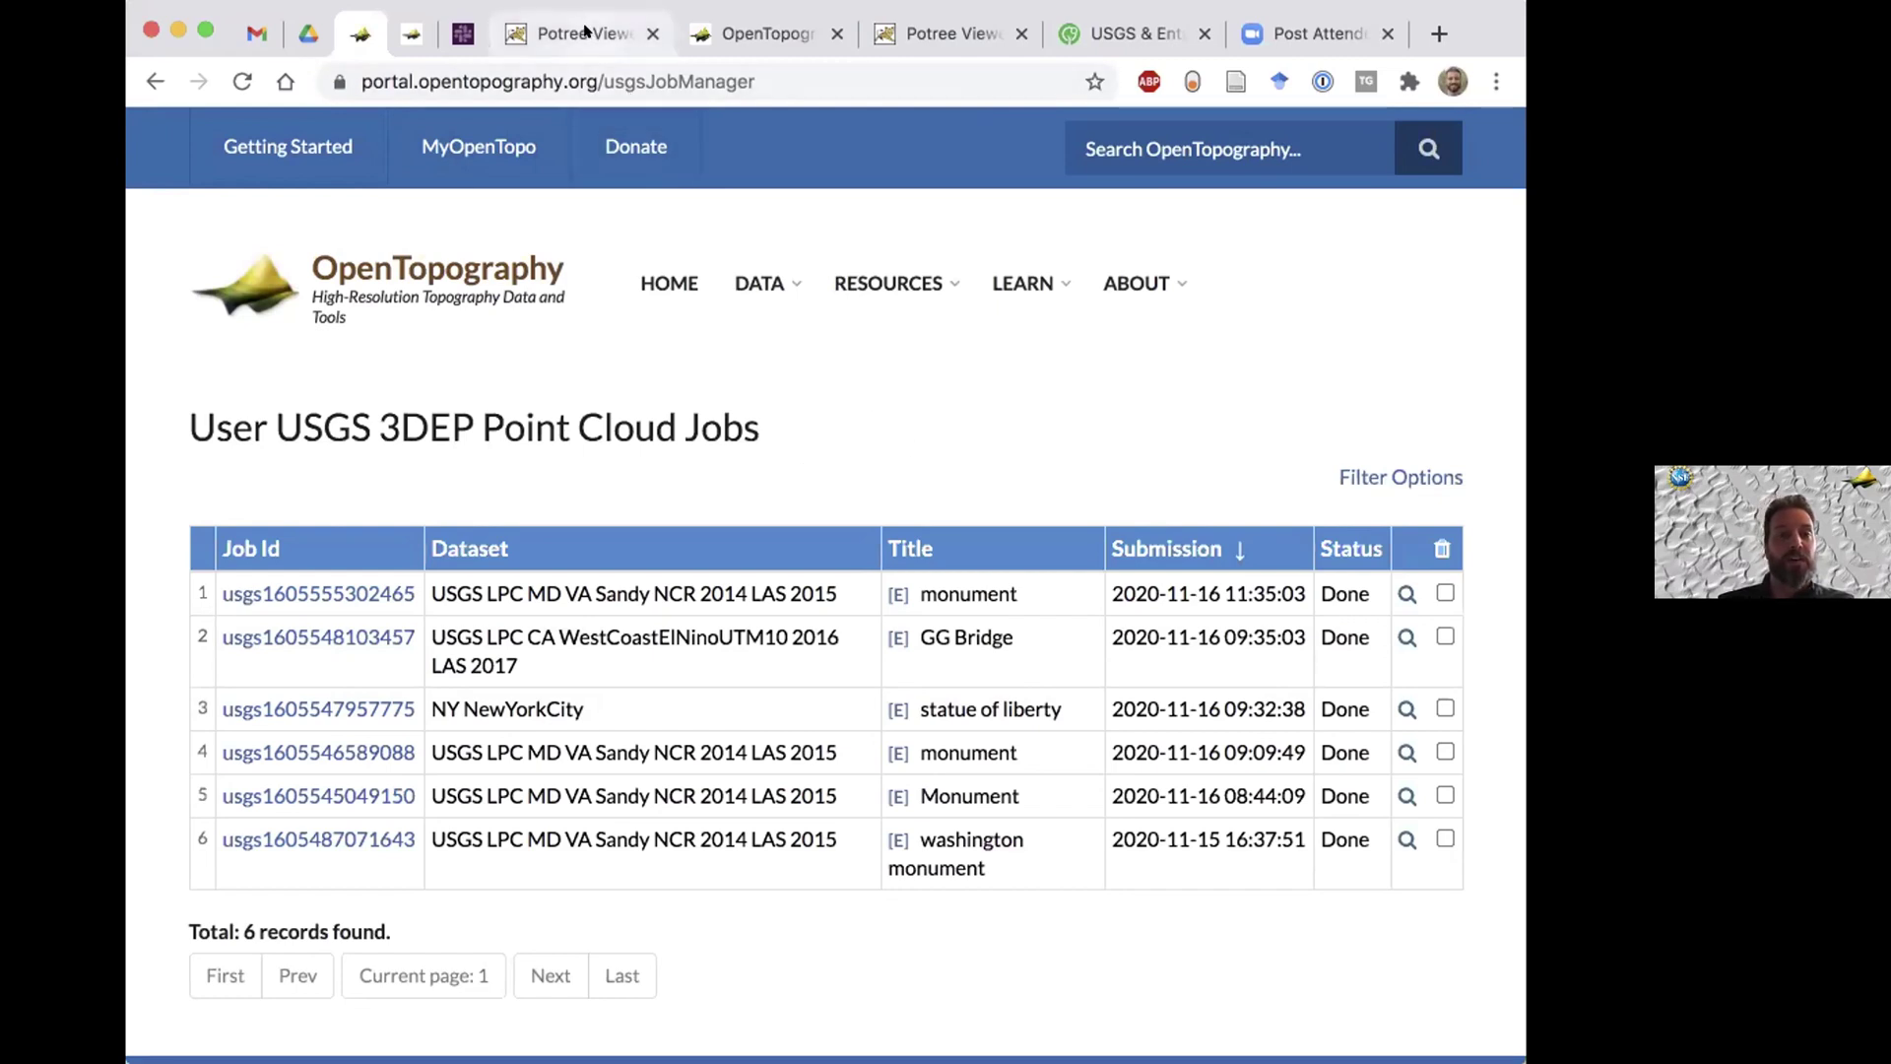
pyautogui.click(585, 31)
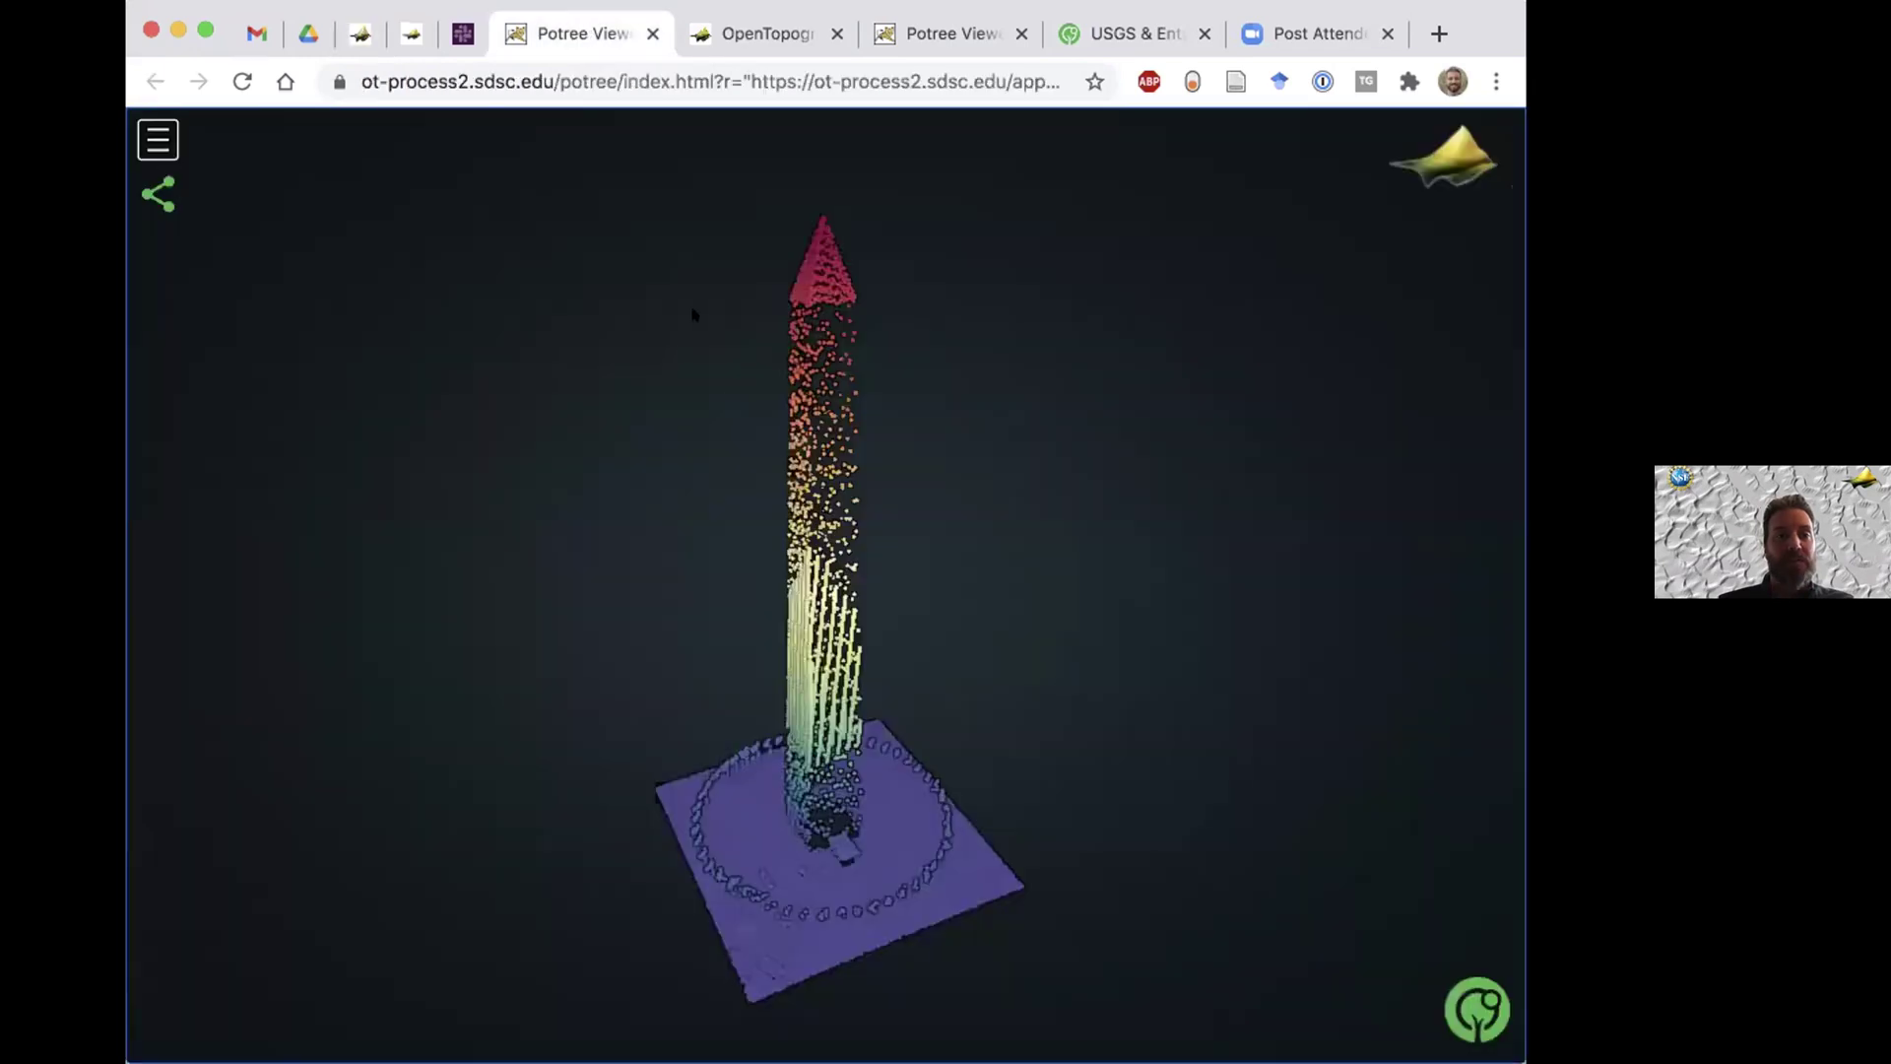